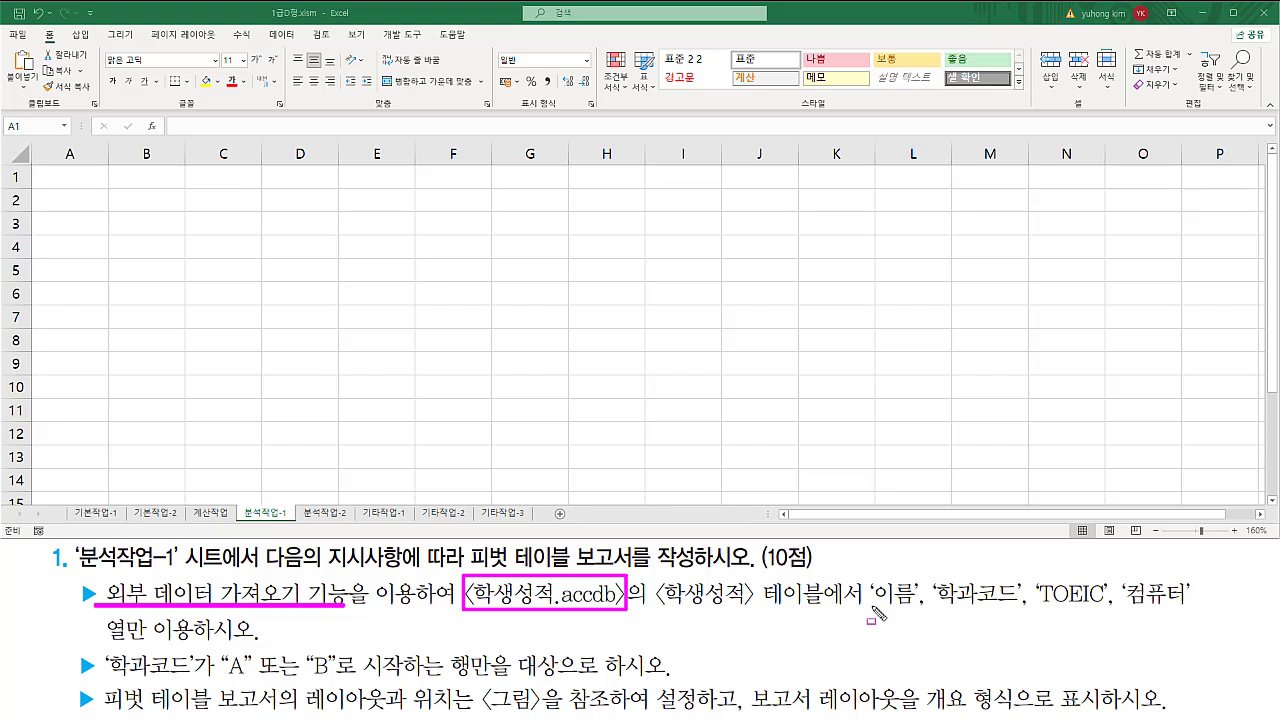
left_click_drag(870, 605, 1190, 603)
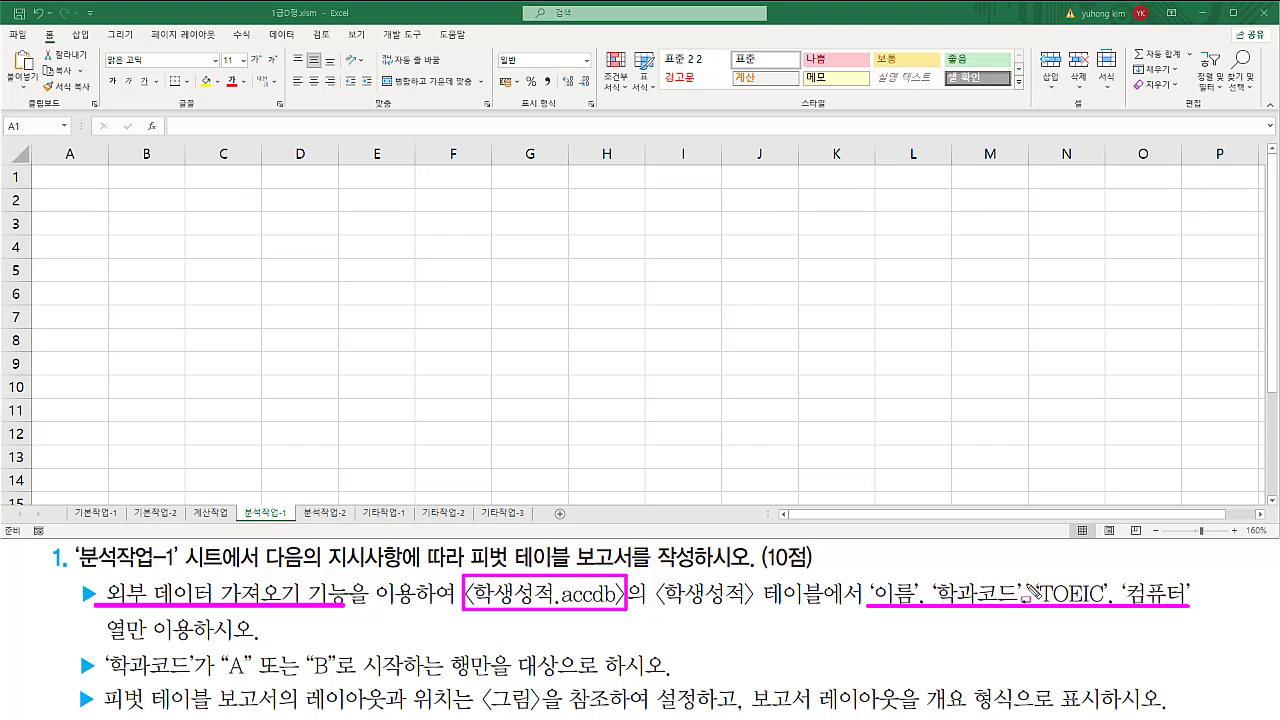
mouse_move(265, 25)
left_mouse_down()
mouse_move(265, 40)
mouse_move(300, 26)
left_mouse_up()
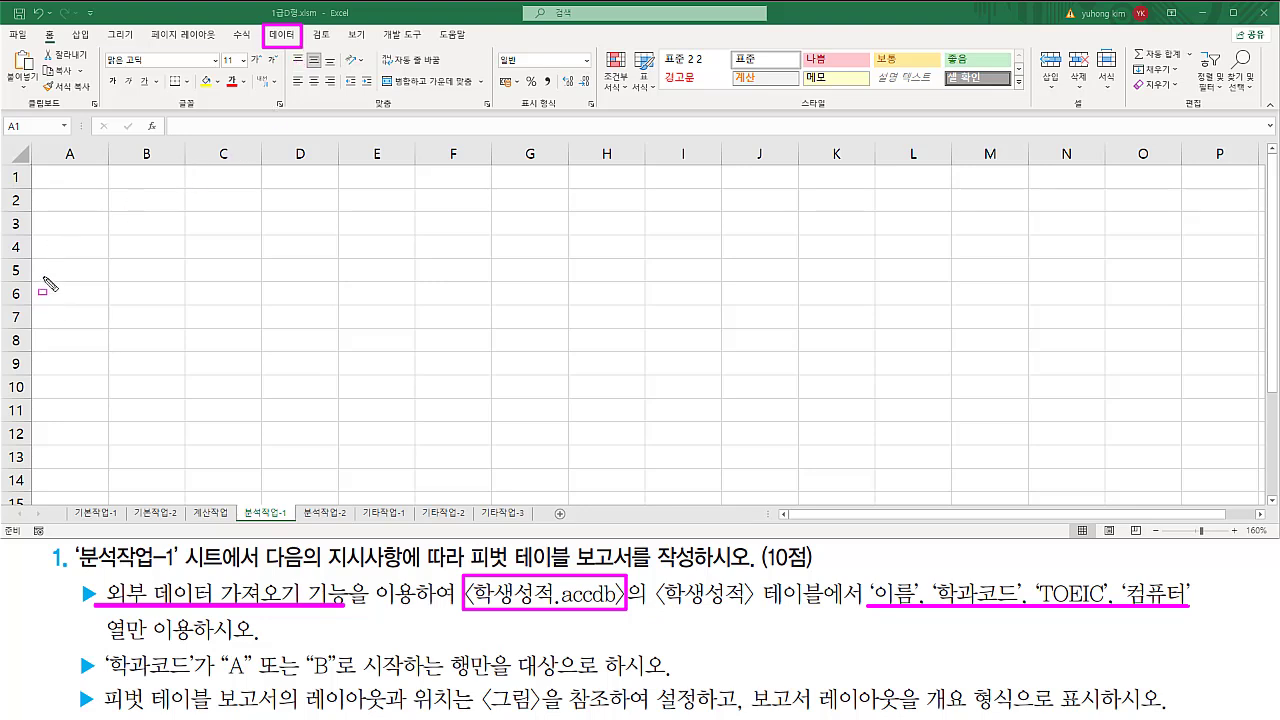
left_click_drag(38, 262, 44, 274)
left_click_drag(40, 289, 97, 278)
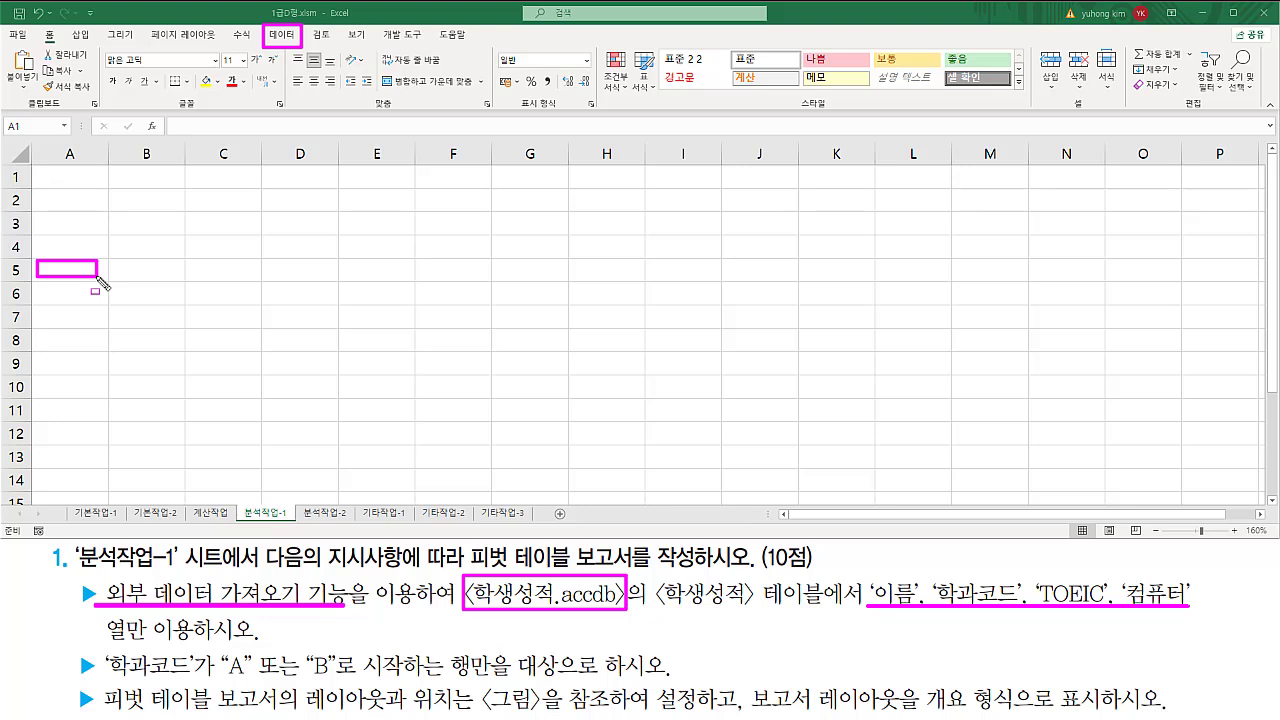
key("e")
key("Escape")
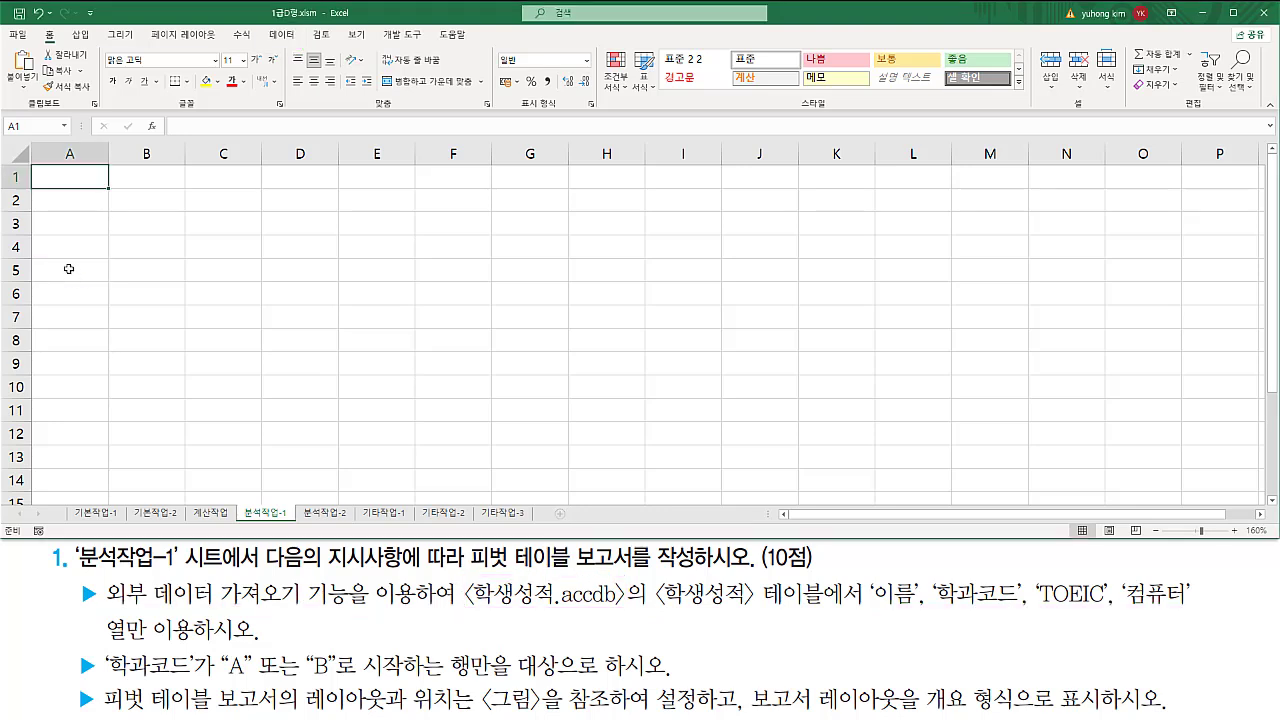
- Start an external data import through Microsoft Query with cell A5 of the 분석작업-1 sheet selected
left_click(69, 269)
key("ctrl+2")
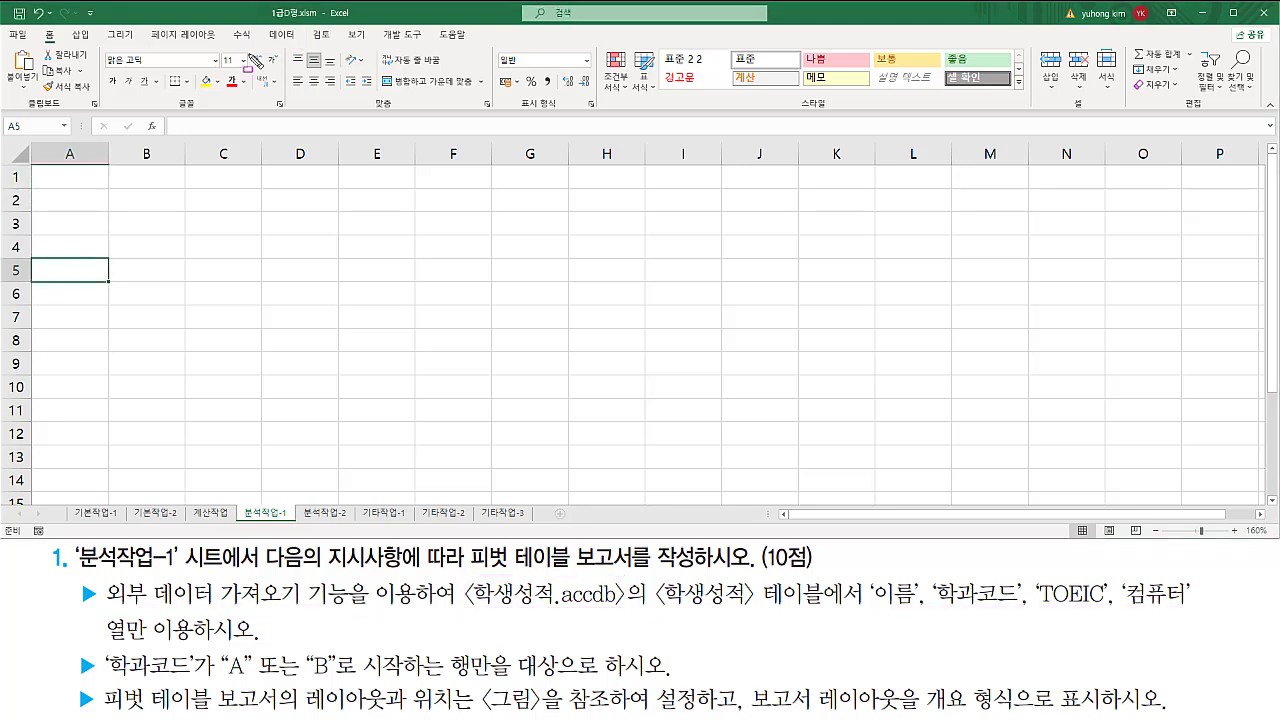
left_click_drag(266, 27, 282, 43)
key("Escape")
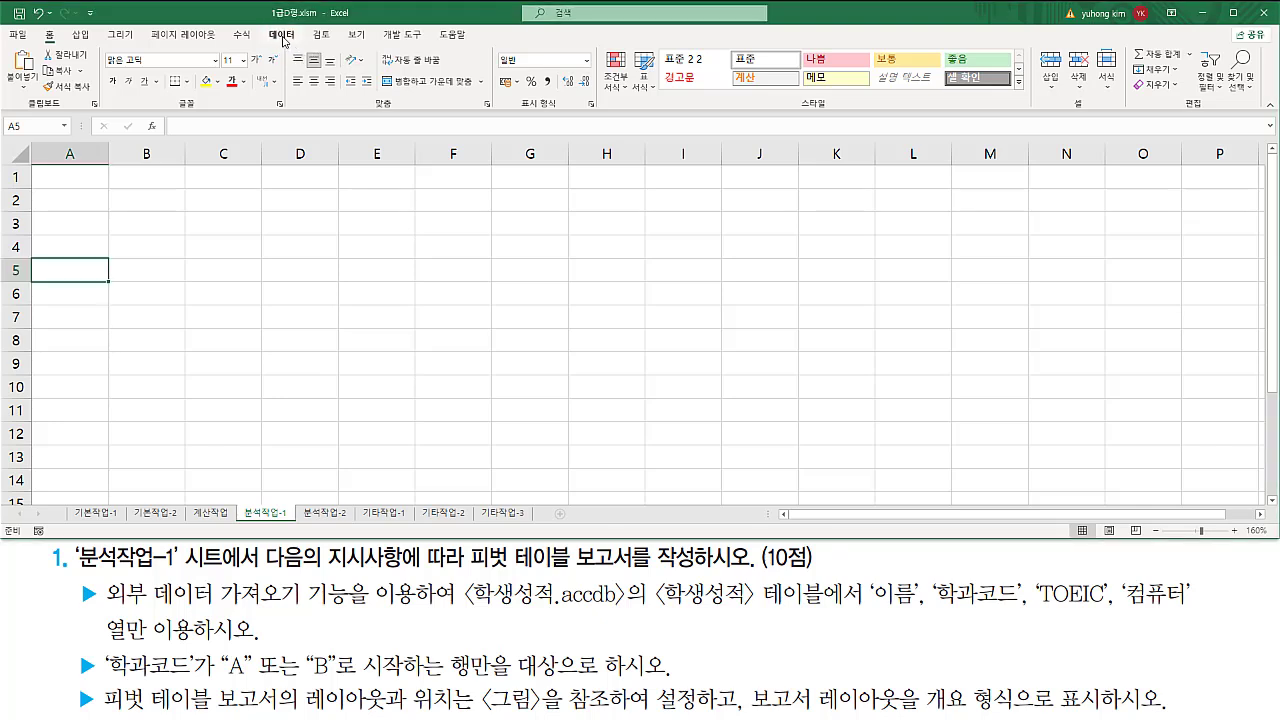
left_click(283, 38)
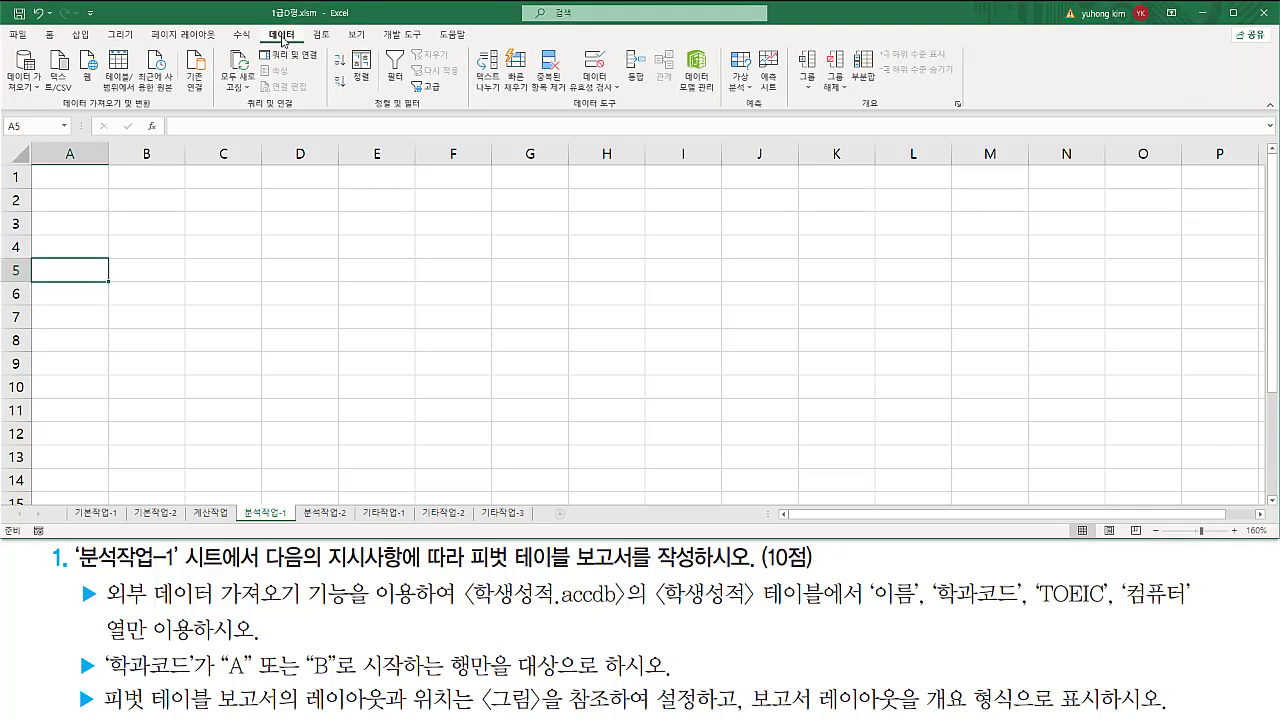
key("ctrl+2")
left_click_drag(52, 111, 154, 115)
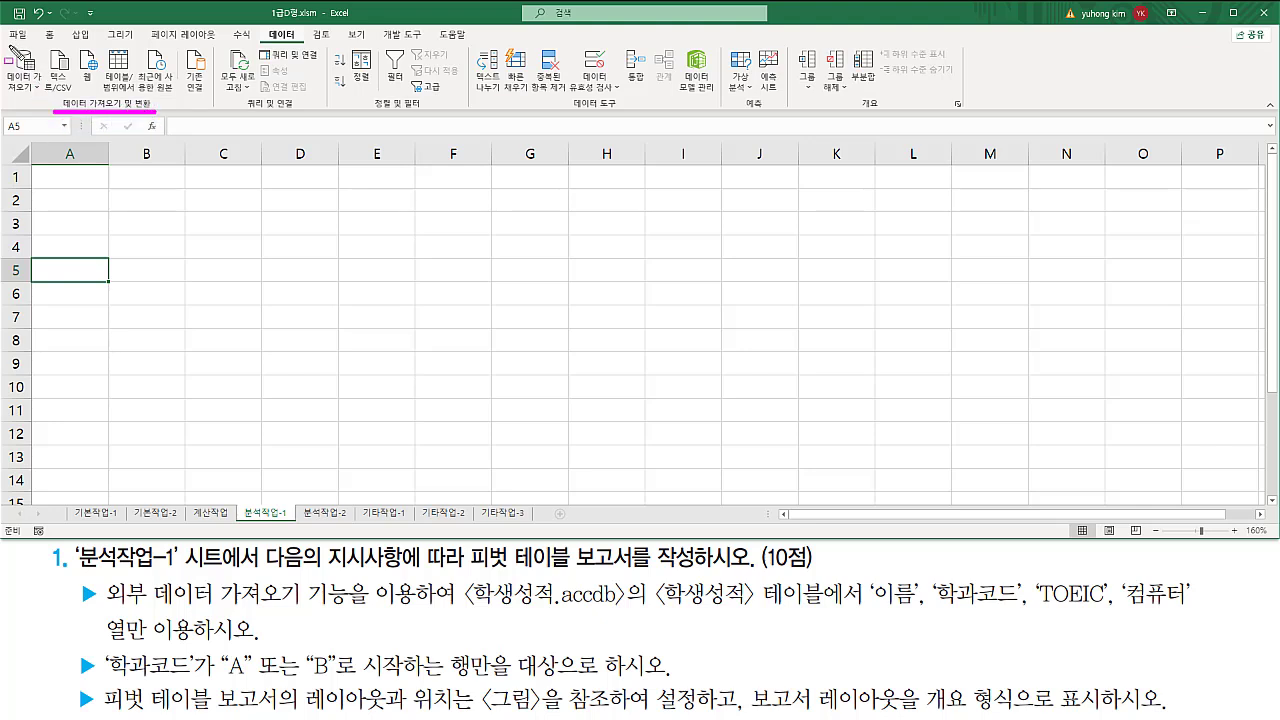
left_click_drag(9, 45, 45, 97)
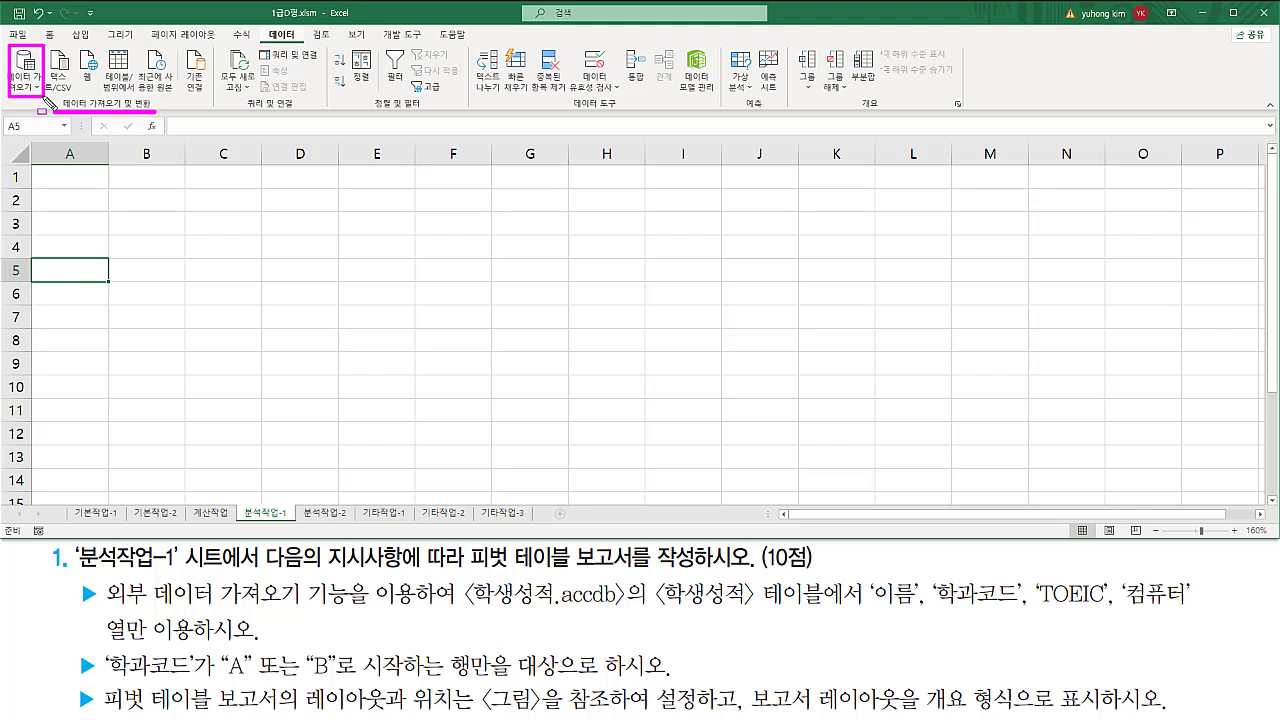
key("Escape")
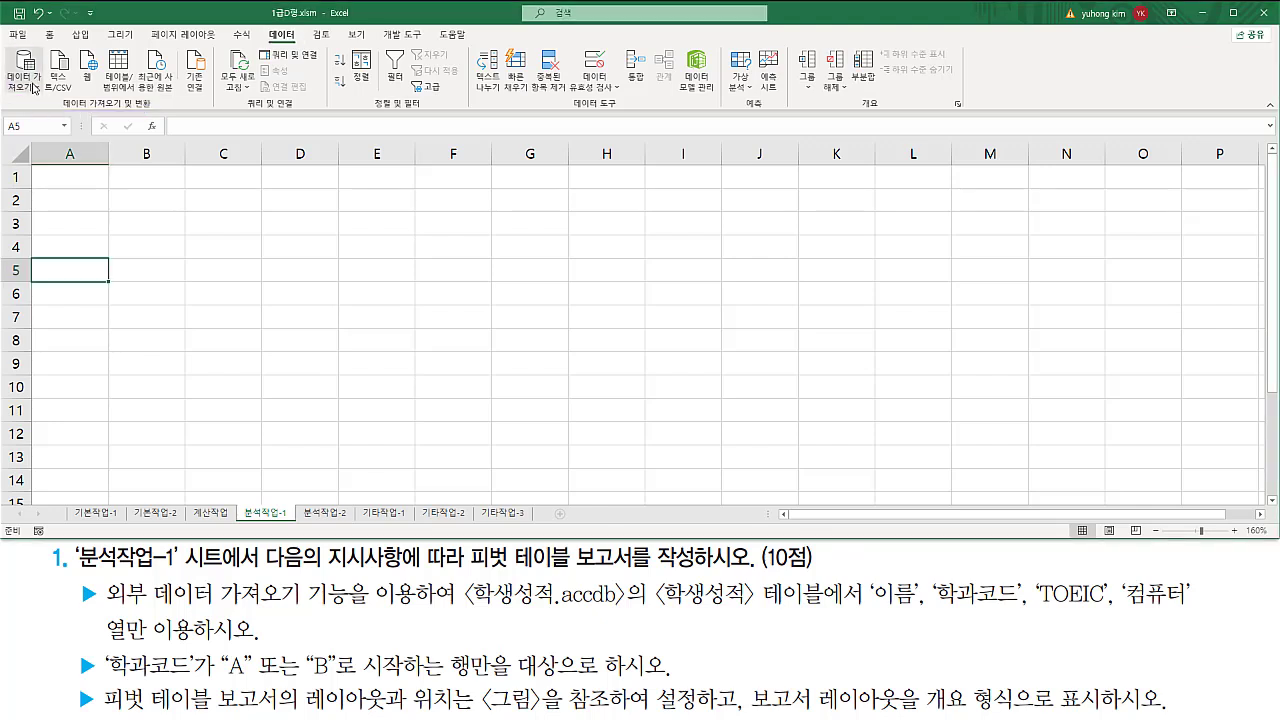
left_click(33, 88)
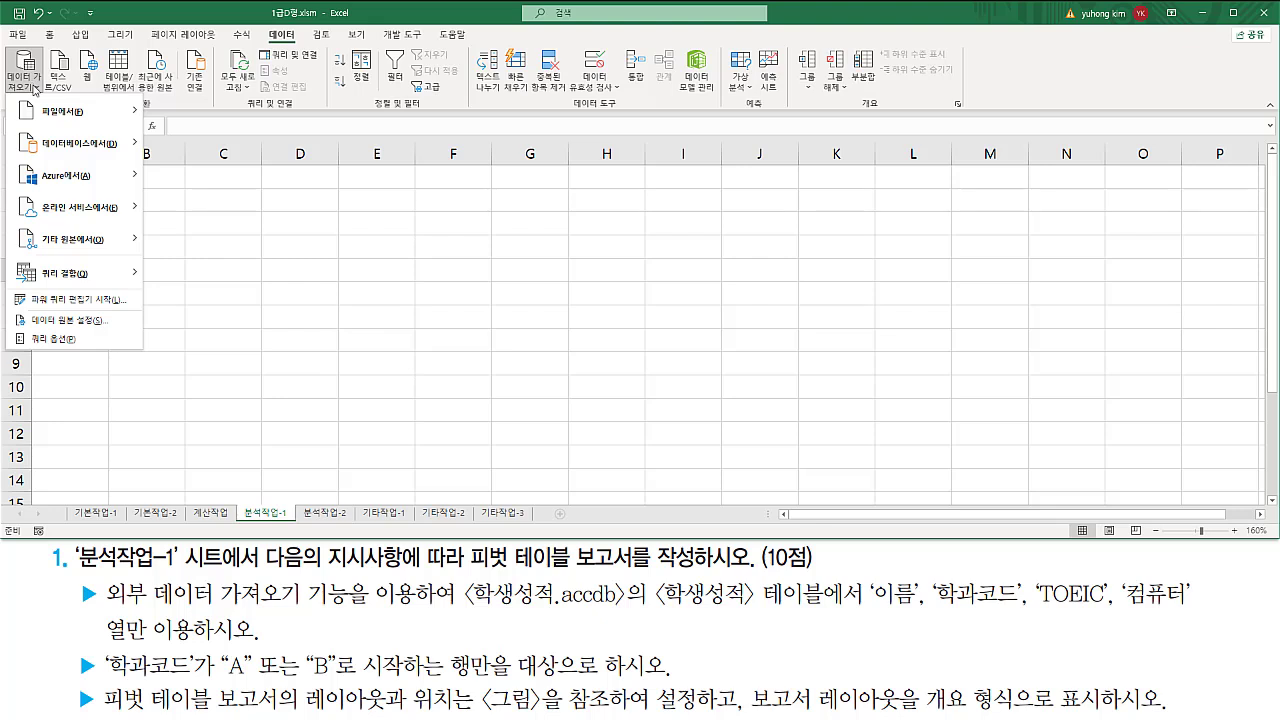
mouse_move(73, 248)
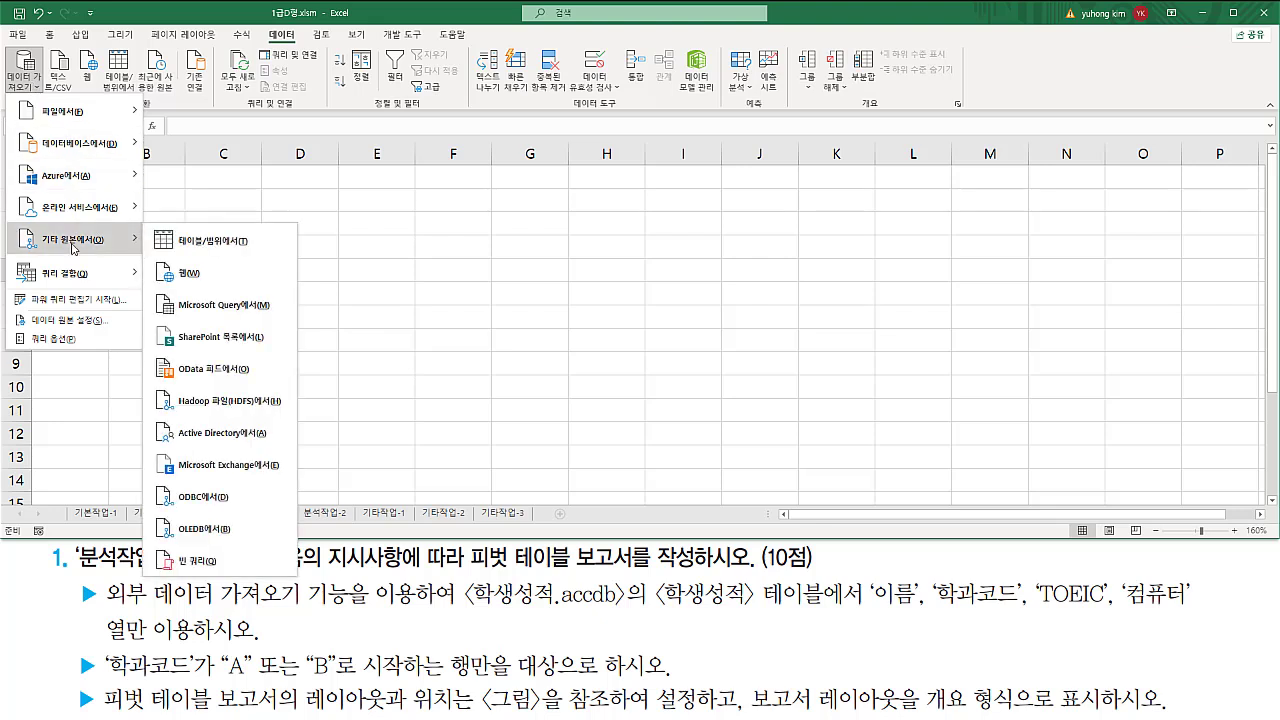
left_click(232, 309)
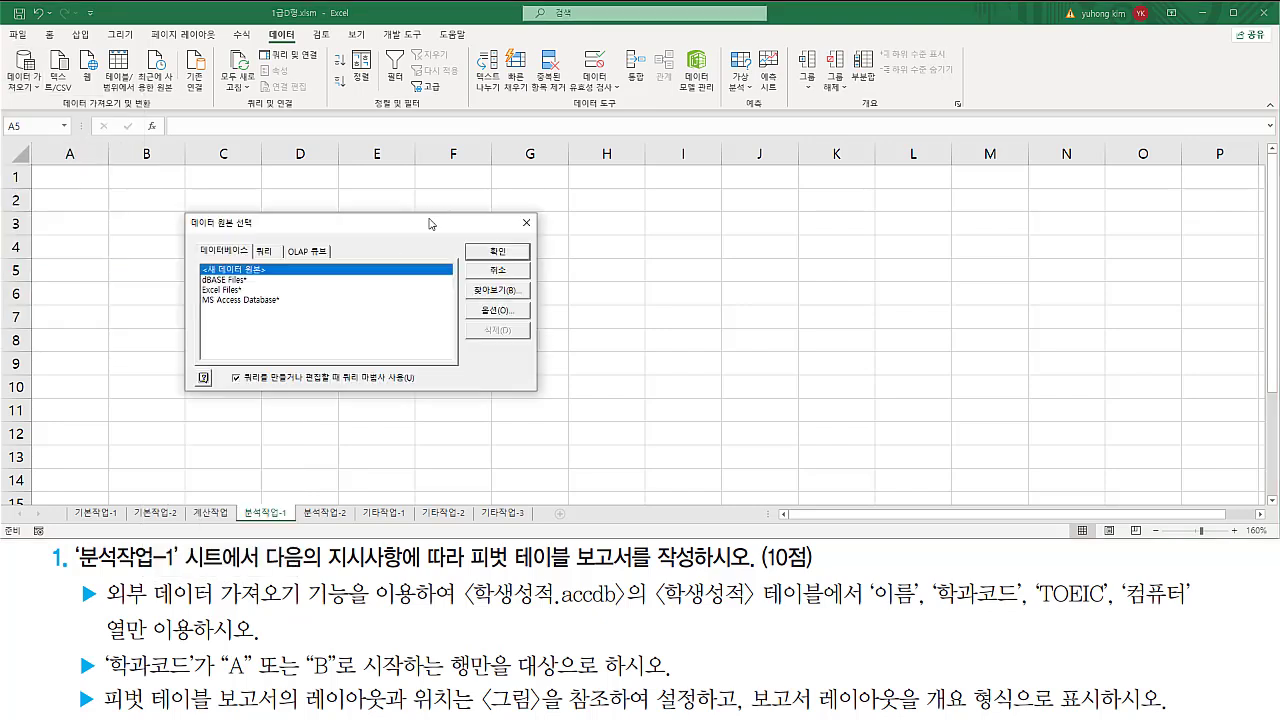
- Choose MS Access Database as the data source for the query and confirm the choice
mouse_move(186, 231)
left_mouse_down()
mouse_move(263, 232)
mouse_move(263, 216)
left_mouse_up()
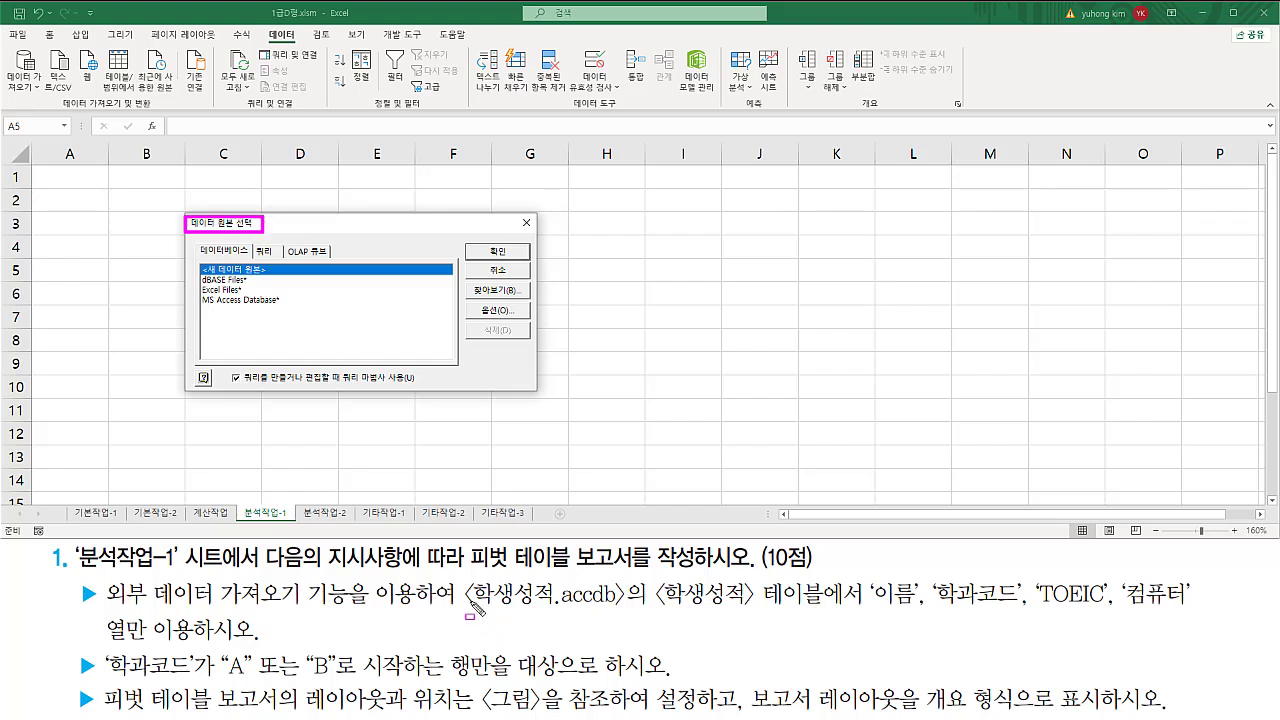
left_click_drag(464, 604, 632, 604)
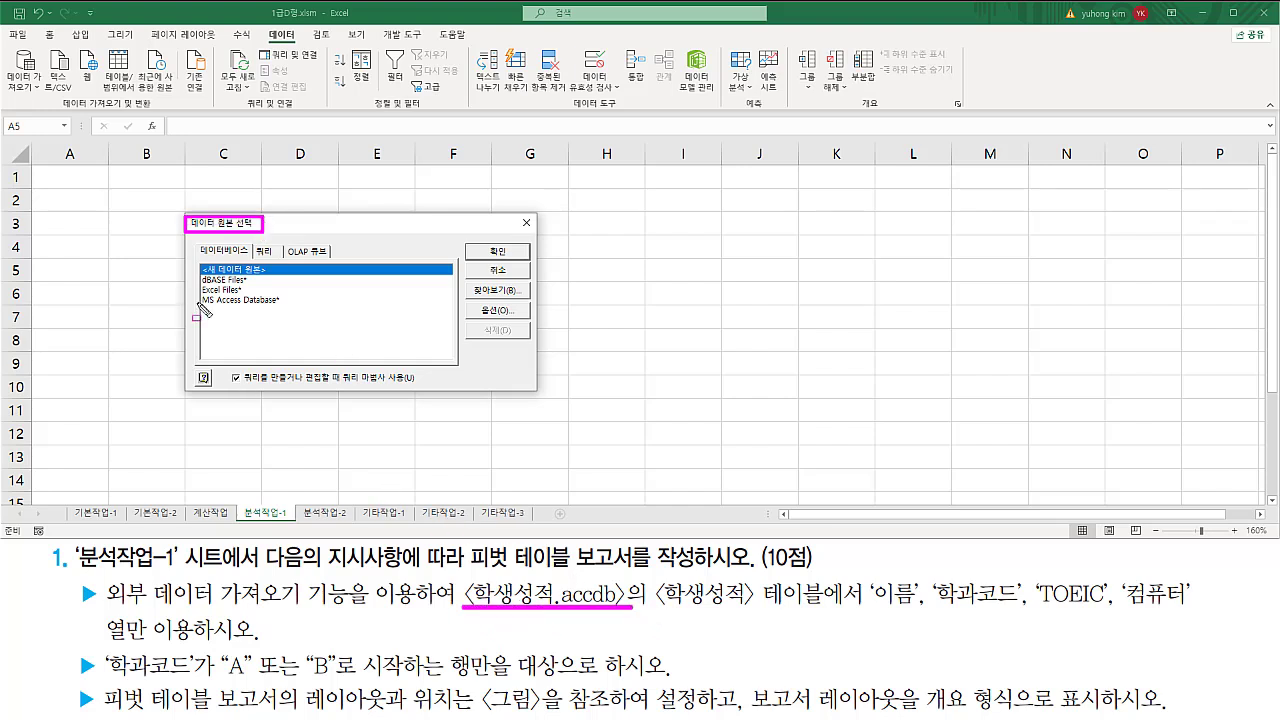
left_click_drag(195, 289, 284, 307)
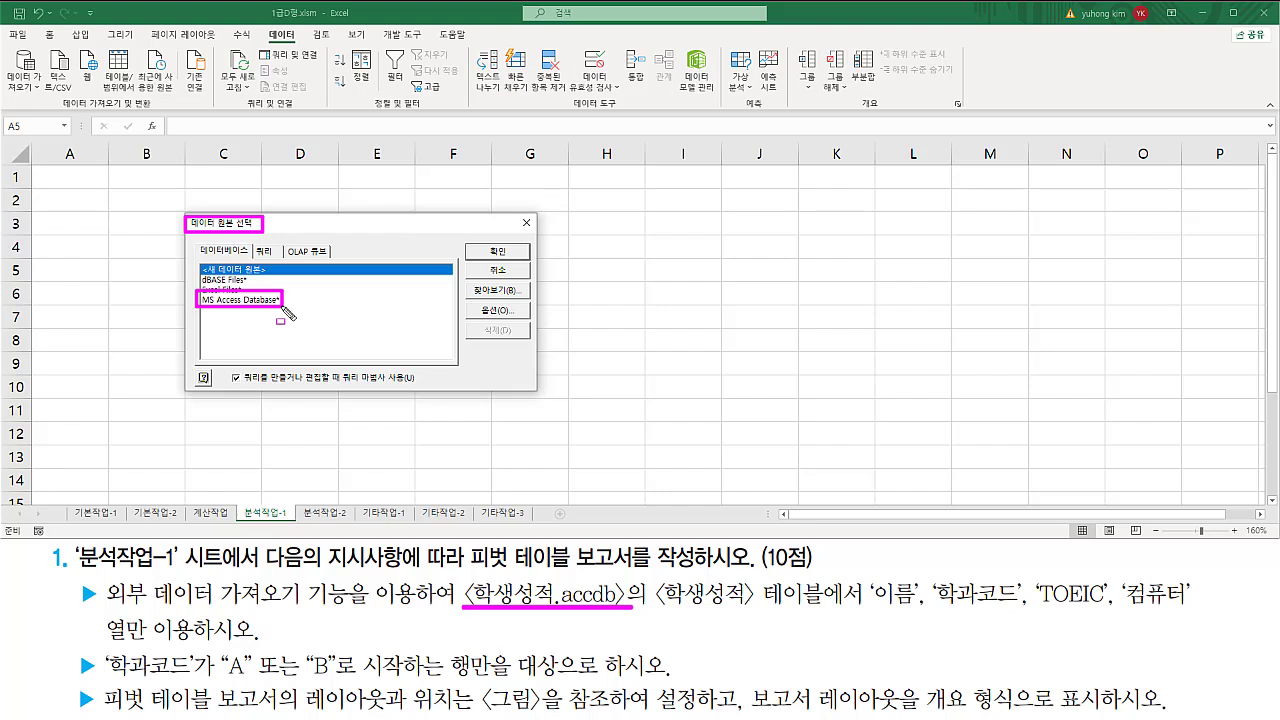
key("Escape")
left_click(261, 303)
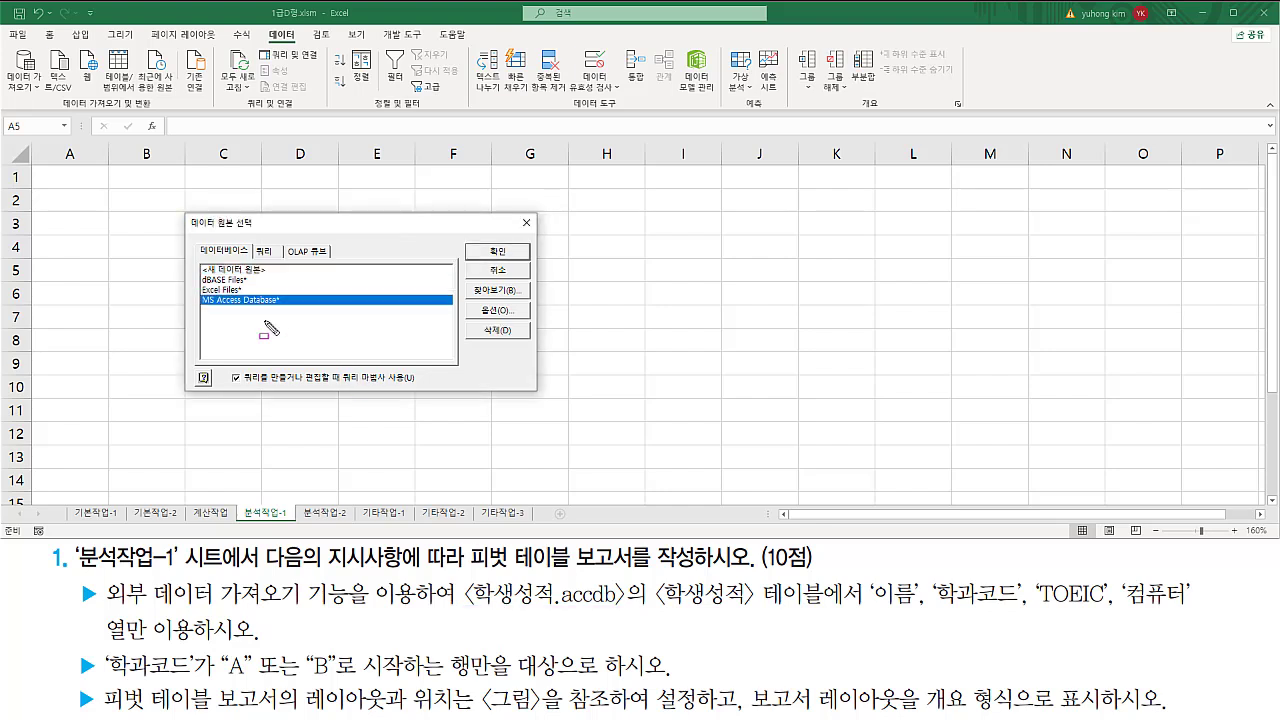
key("ctrl+2")
left_click_drag(341, 386, 418, 386)
left_click_drag(227, 369, 244, 386)
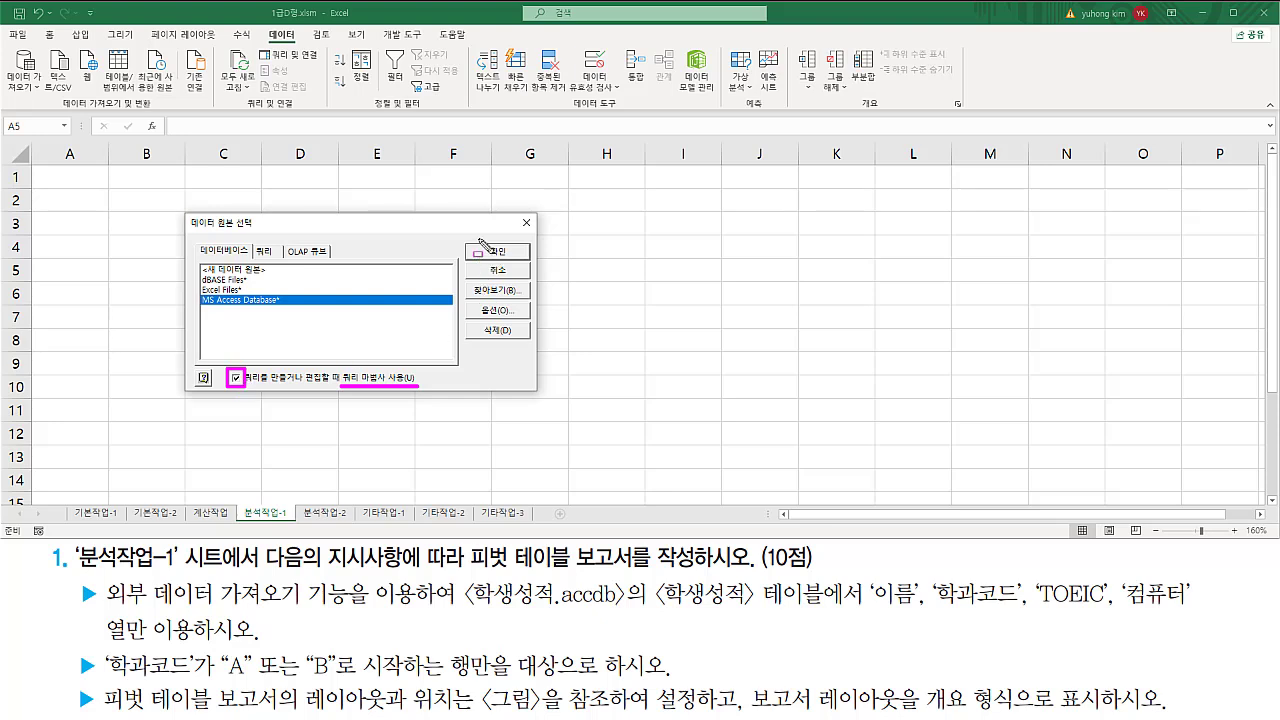
left_click_drag(478, 238, 521, 262)
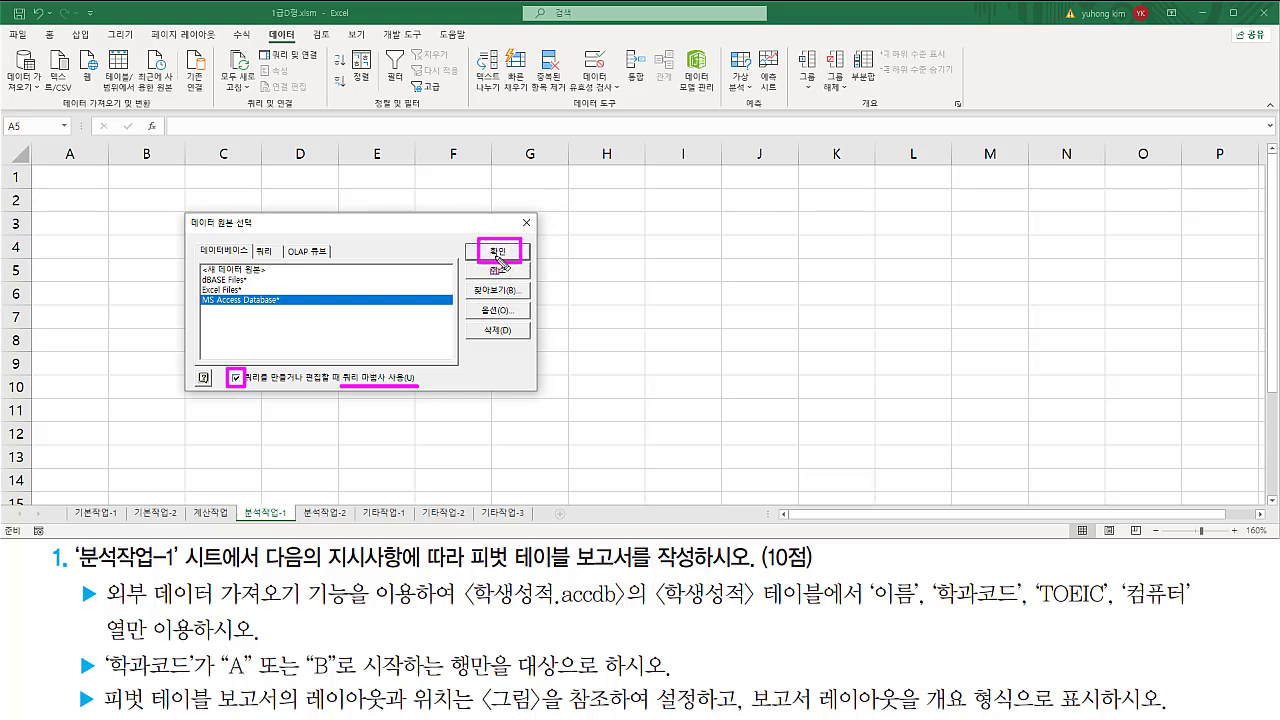
key("Escape")
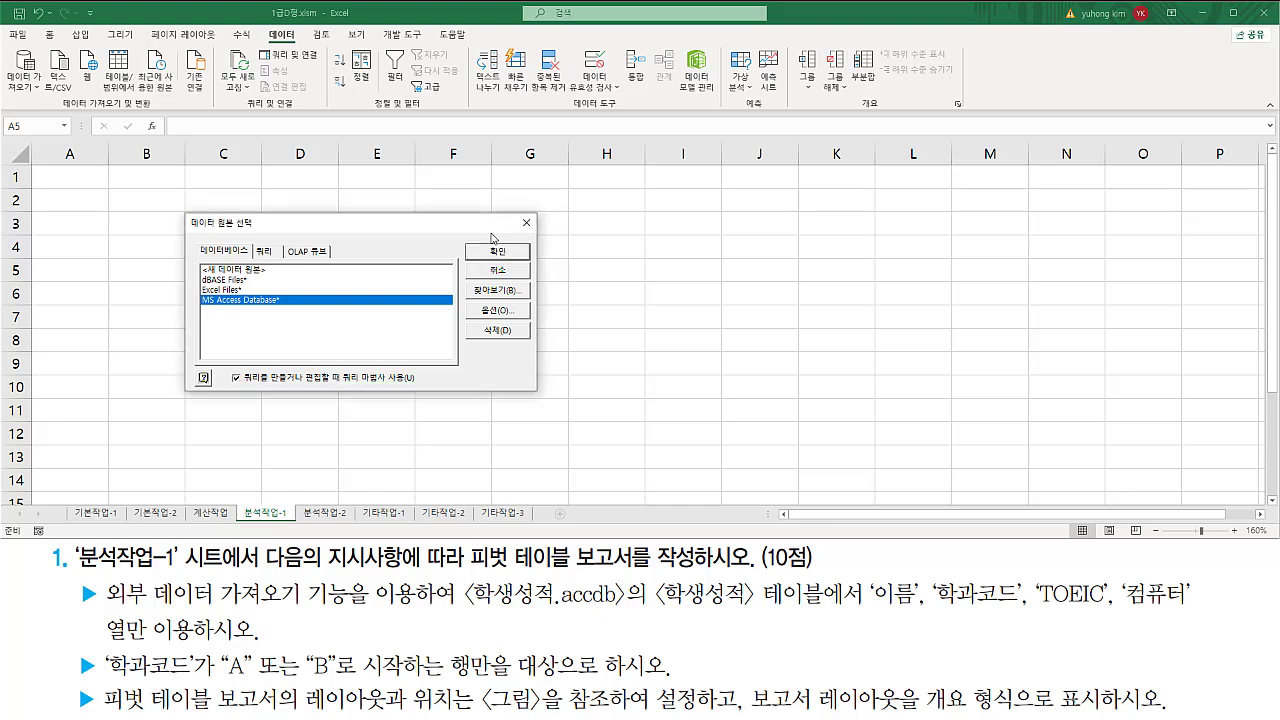
left_click(491, 256)
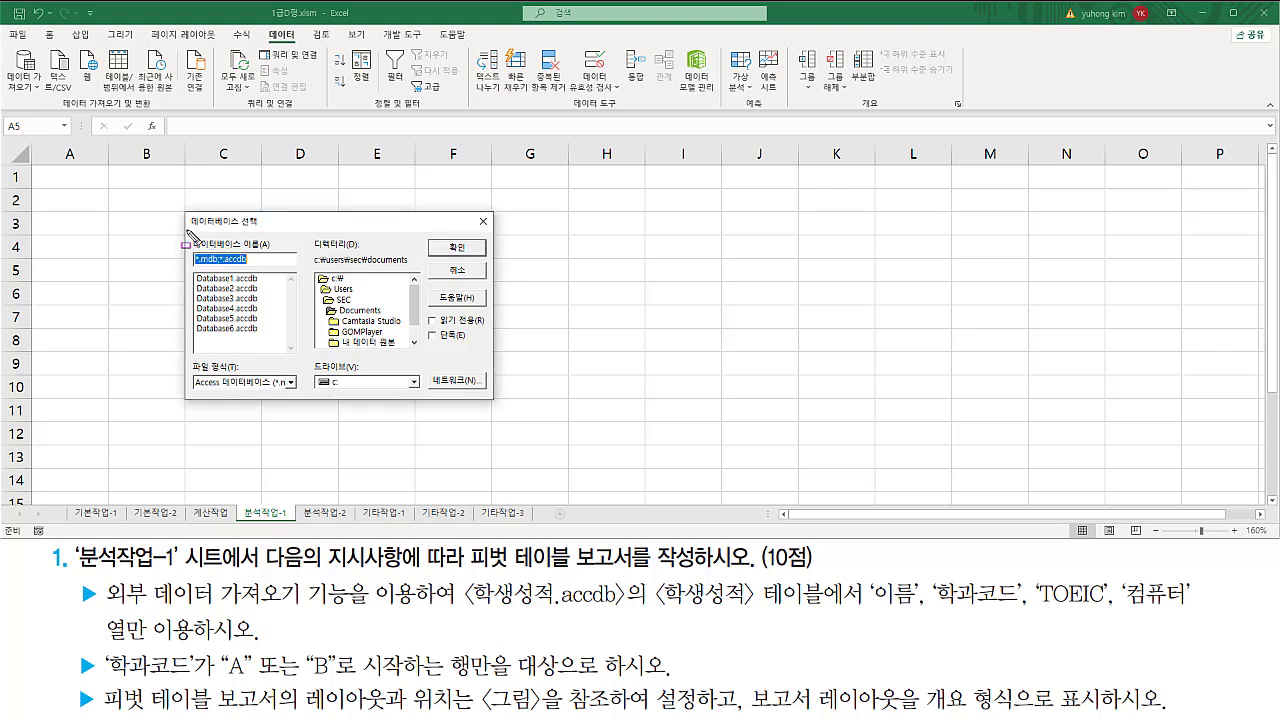
- Browse to the folder C:\길벗컴활1급\01 엑셀\04 실전모의고사 in the database selection dialog
left_click_drag(187, 228, 260, 228)
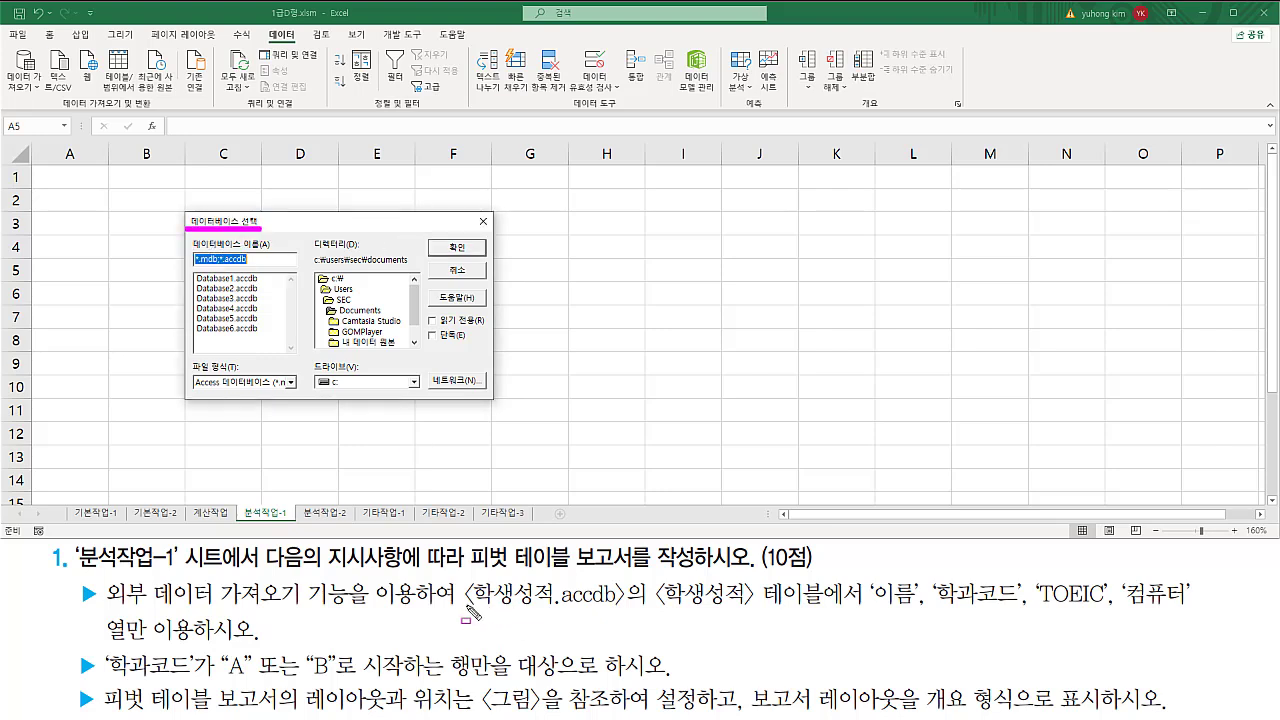
left_click_drag(463, 606, 626, 607)
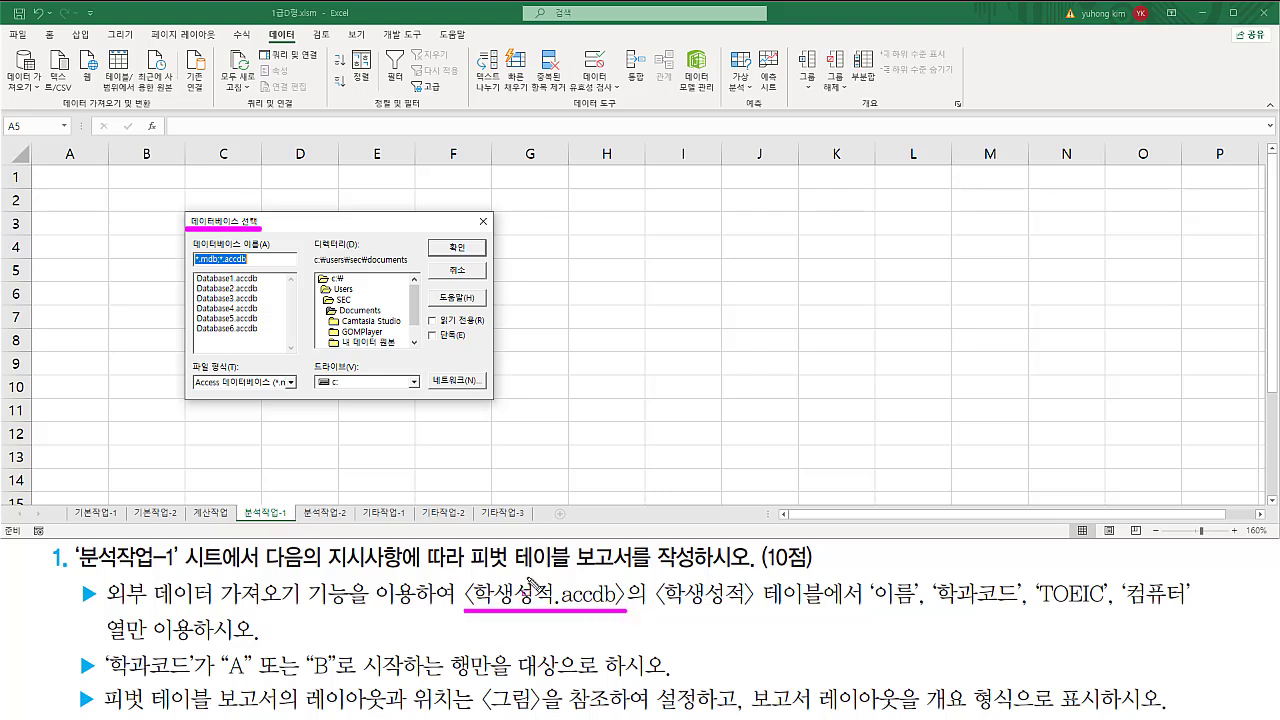
left_click_drag(313, 270, 358, 287)
double_click(340, 279)
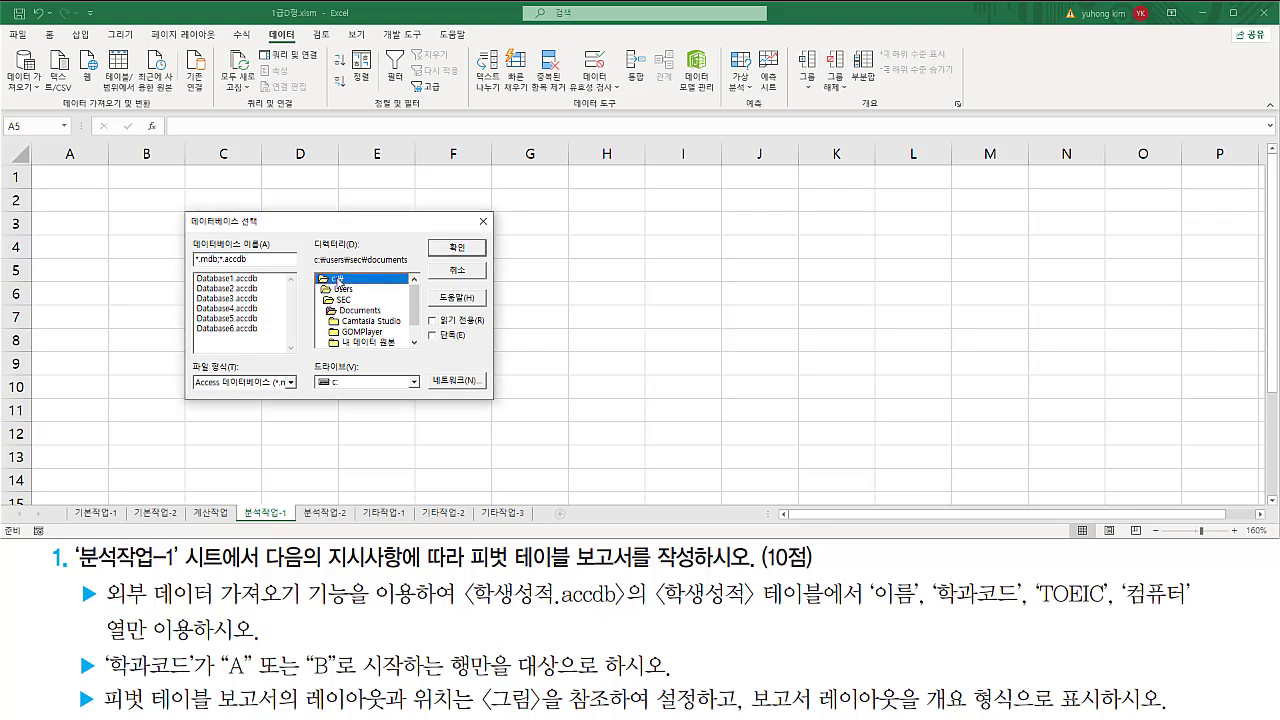
left_click_drag(414, 291, 416, 337)
left_click(376, 311)
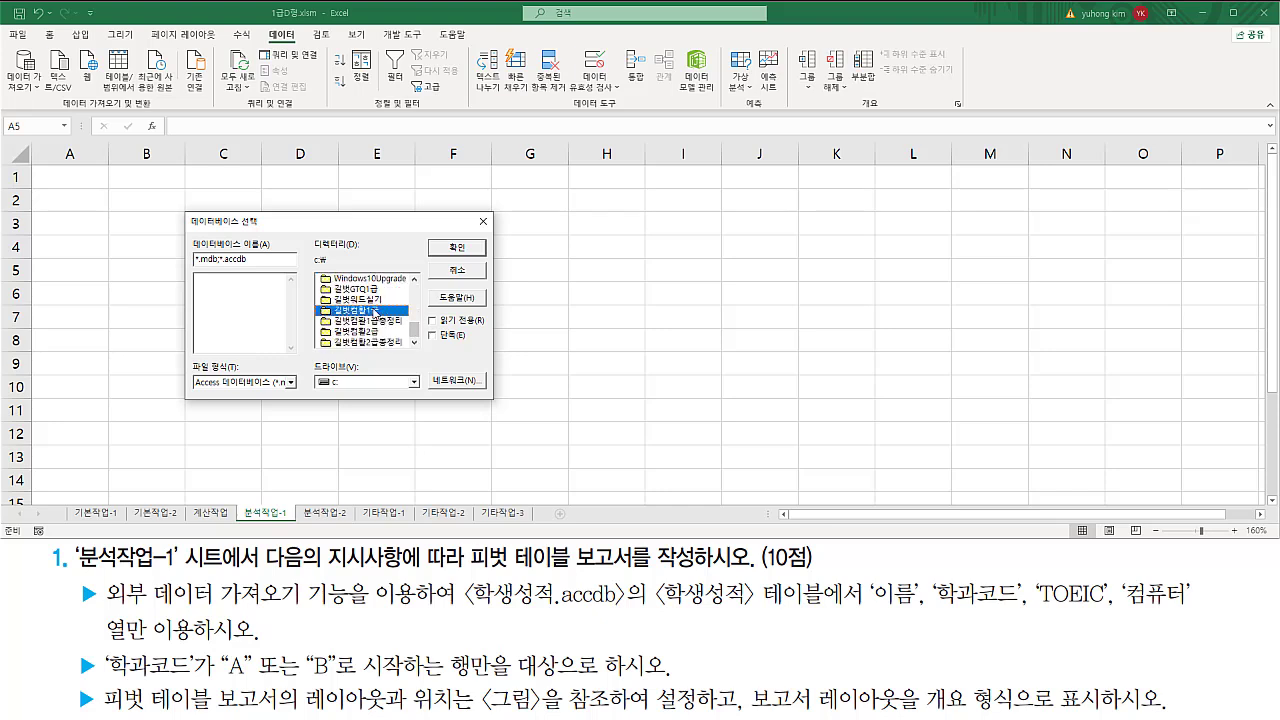
double_click(369, 311)
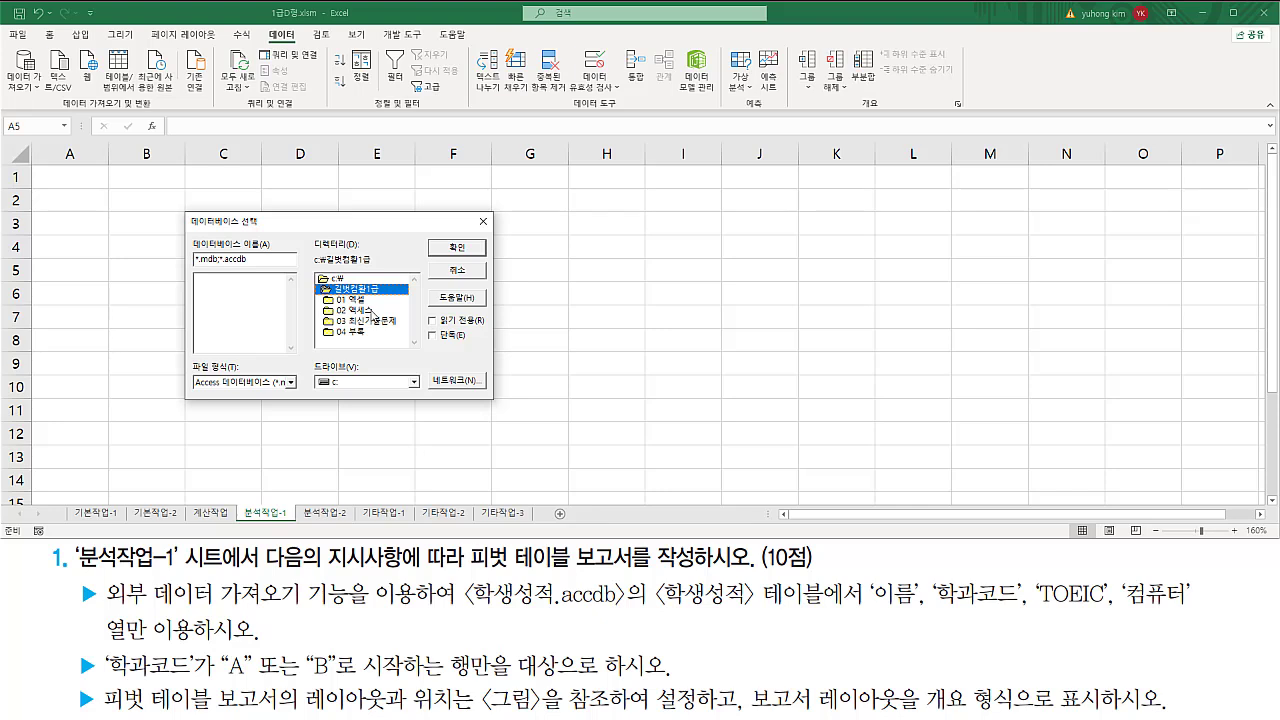
left_click(358, 300)
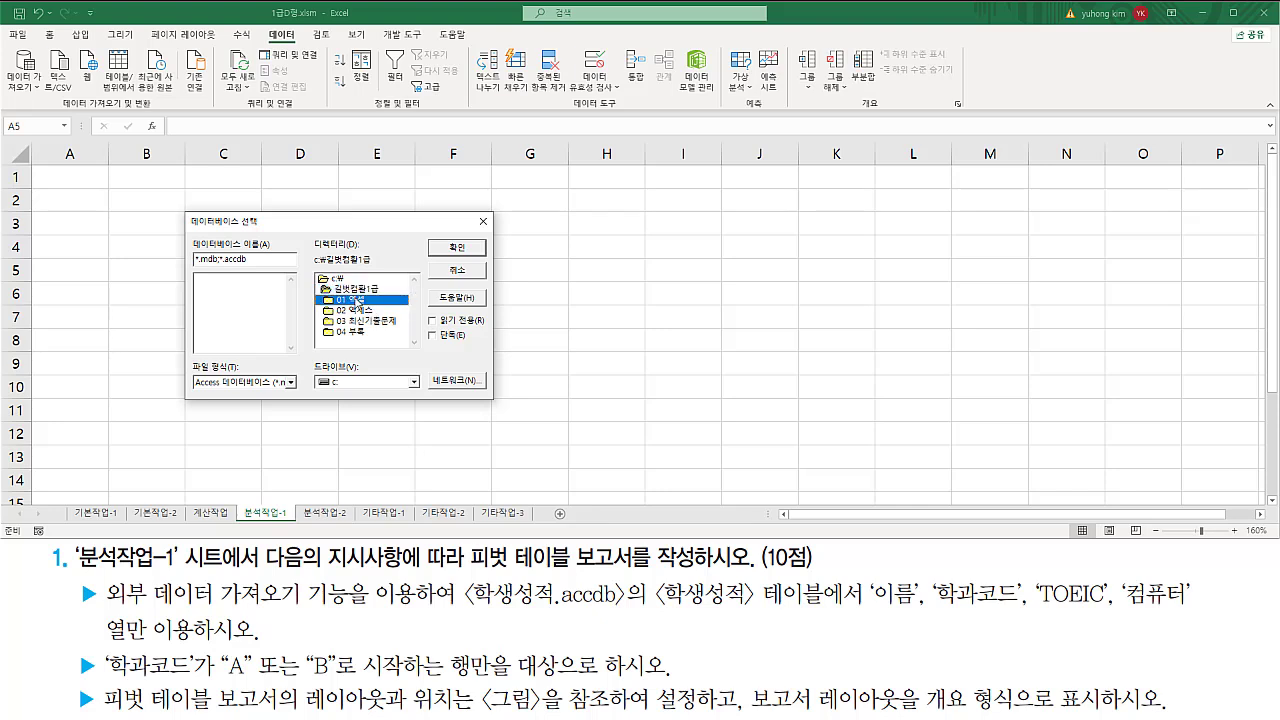
double_click(358, 300)
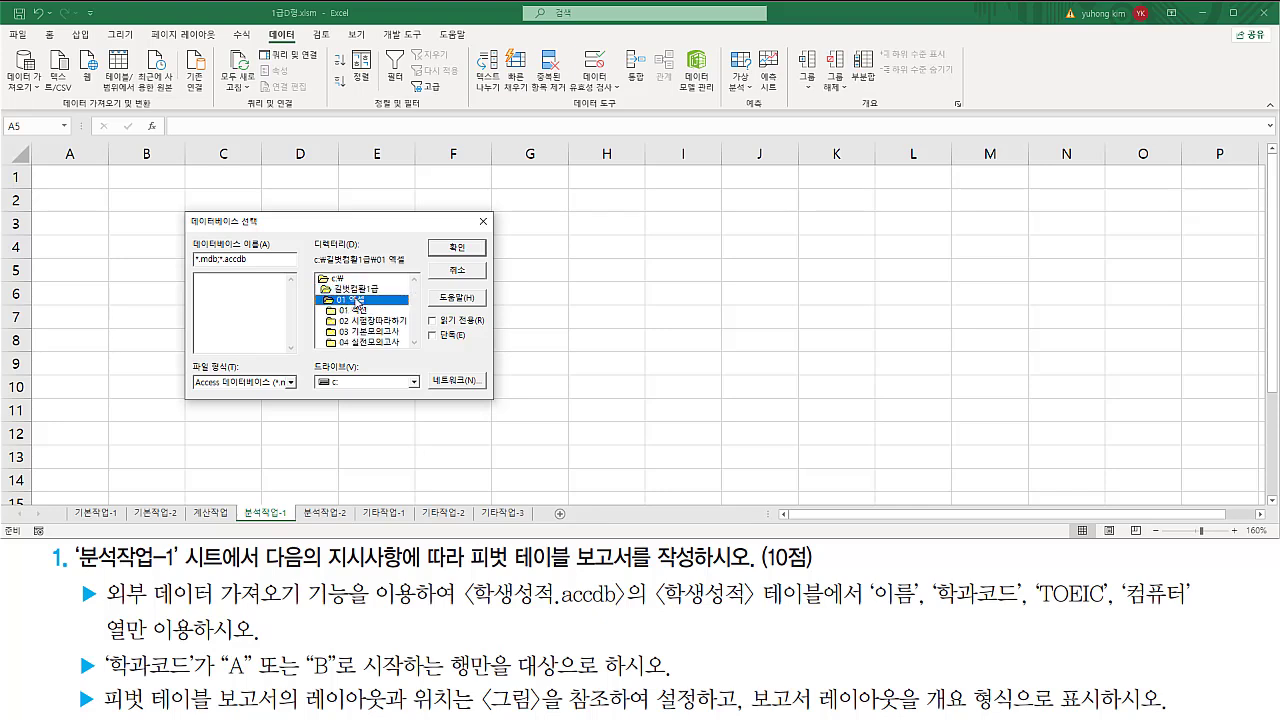
left_click(370, 342)
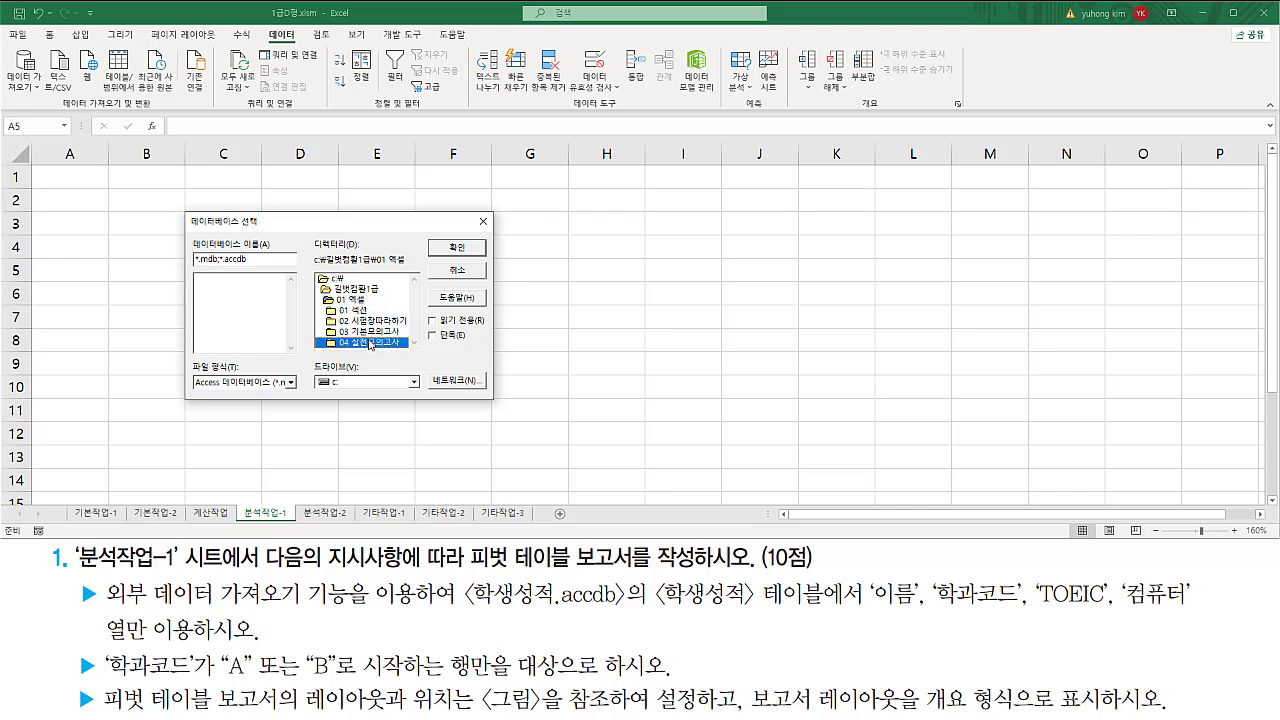
double_click(370, 342)
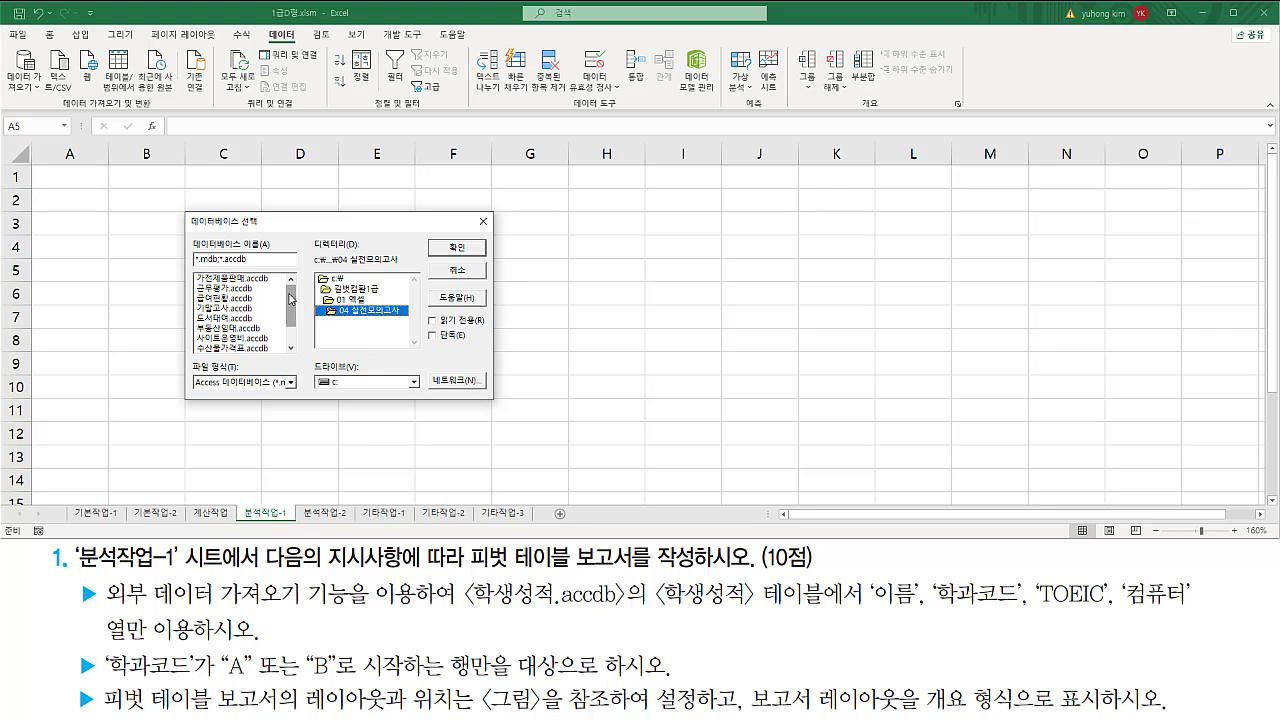
- Select the database file 학생성적.accdb and open it in the Query Wizard
left_click_drag(293, 303, 301, 341)
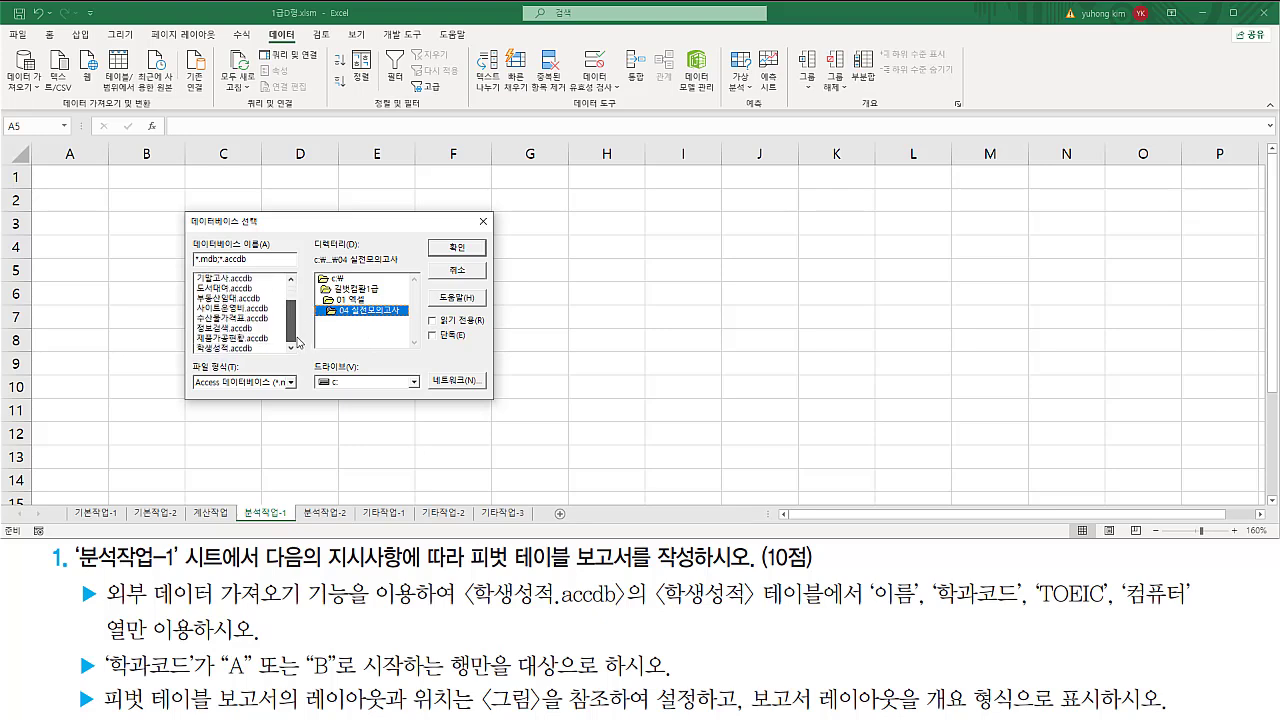
left_click(234, 348)
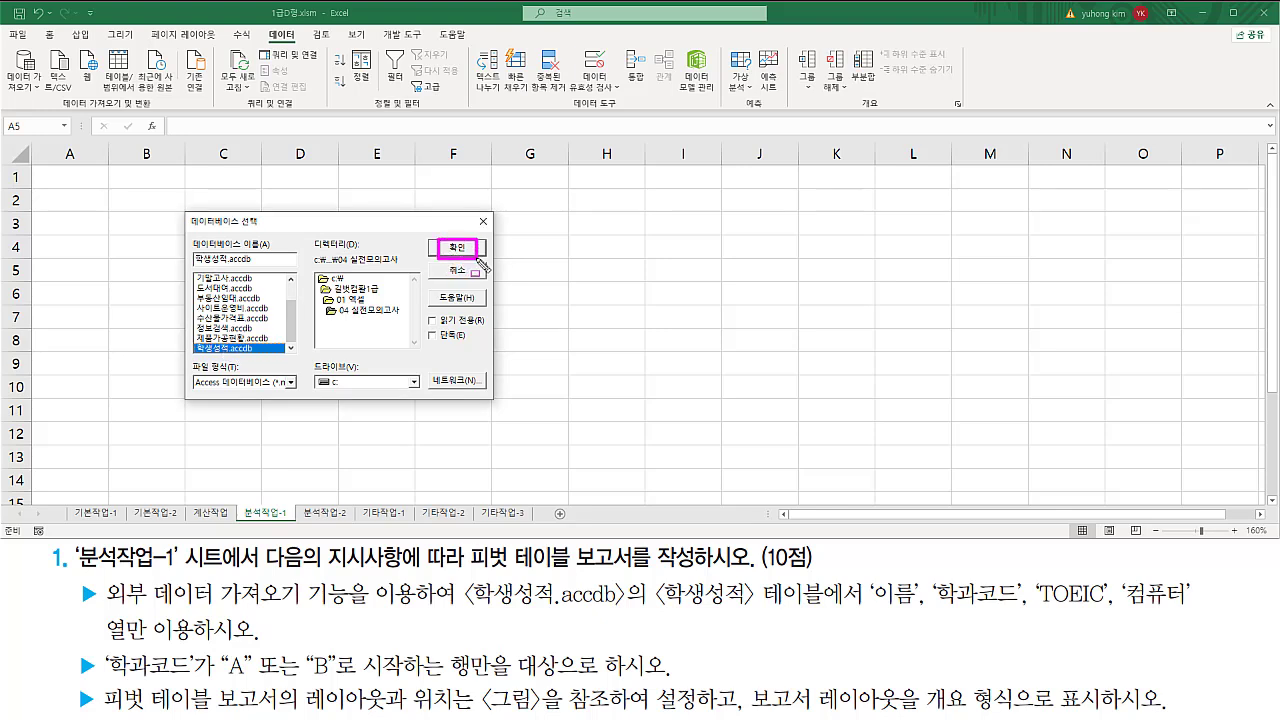
left_click(461, 251)
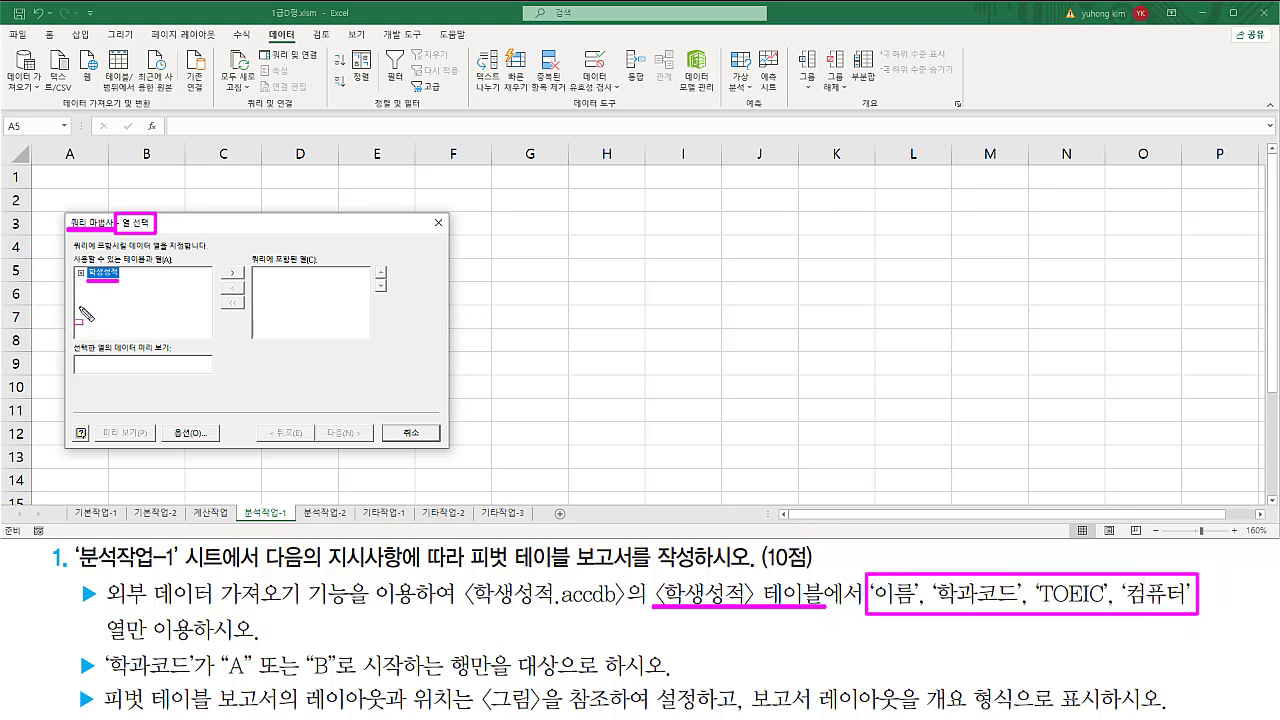
- Expand the 학생성적 table in the Query Wizard and add its 이름 and 학과코드 columns to the query
key("Escape")
left_click(81, 273)
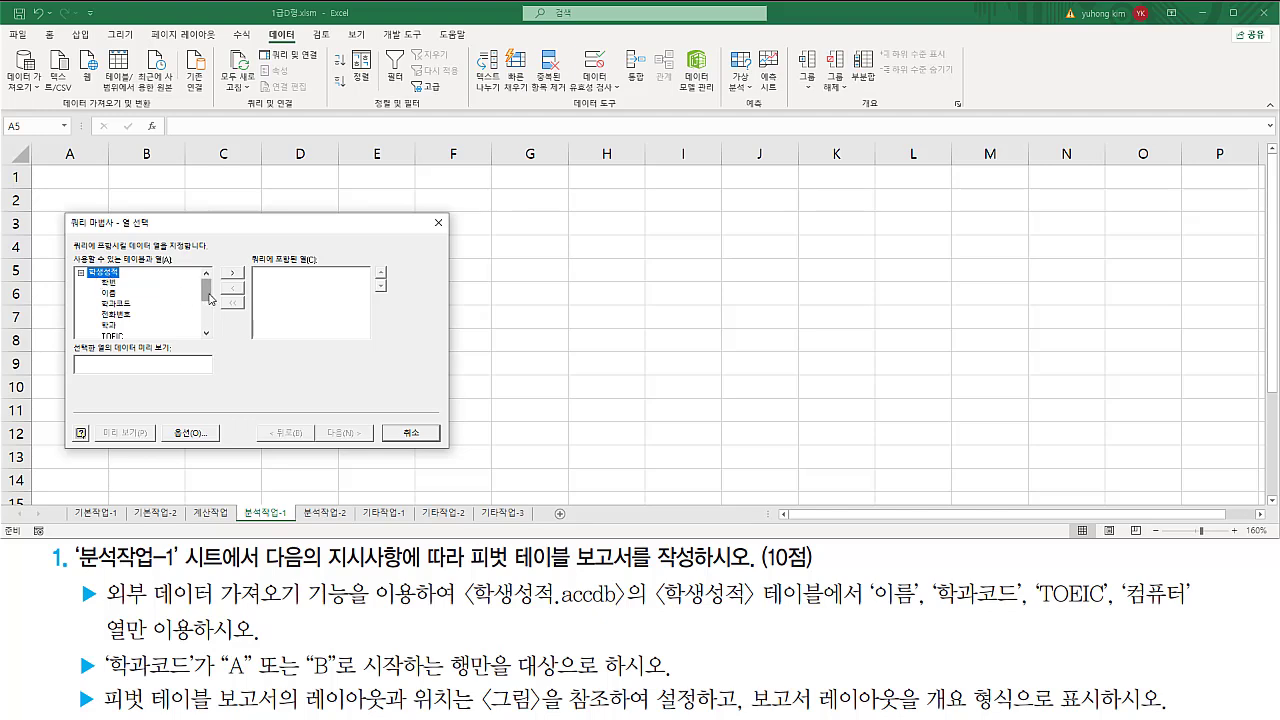
mouse_move(206, 293)
left_mouse_down()
mouse_move(204, 320)
mouse_move(206, 287)
left_mouse_up()
left_click(111, 295)
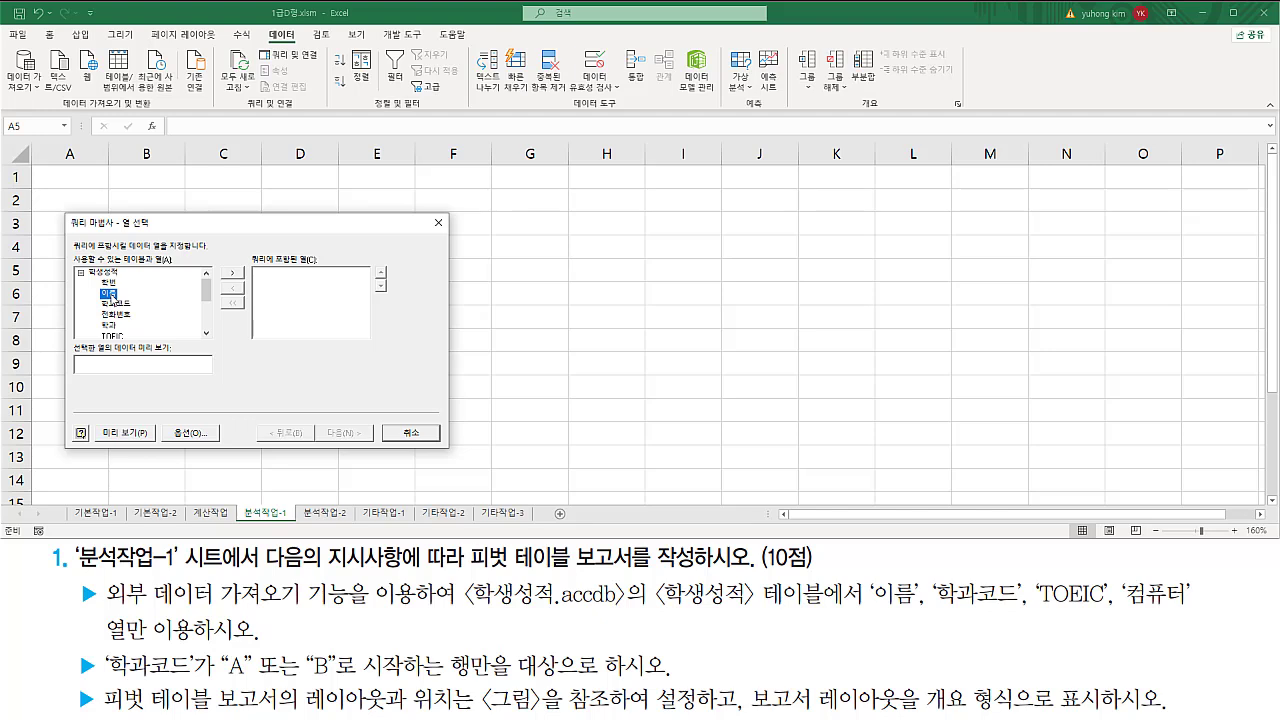
double_click(112, 296)
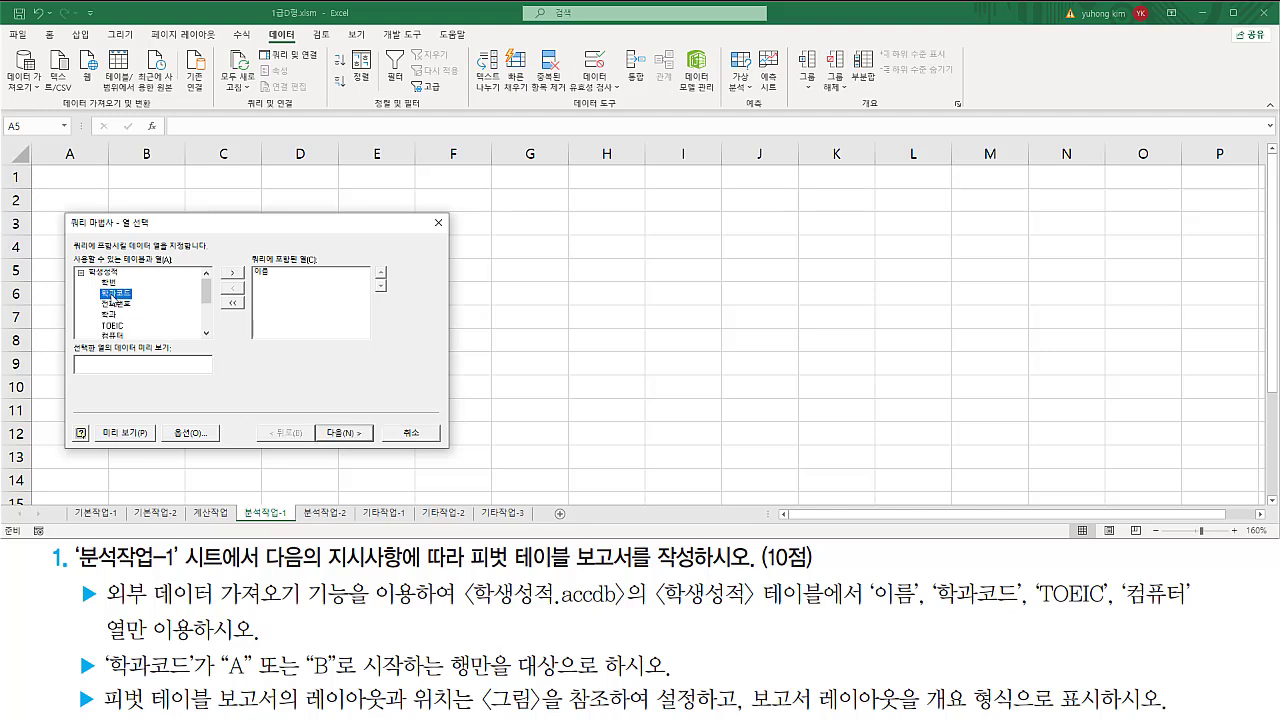
double_click(125, 295)
- Add the TOEIC and 컴퓨터 columns to the query and proceed to the data filter page
left_click(119, 316)
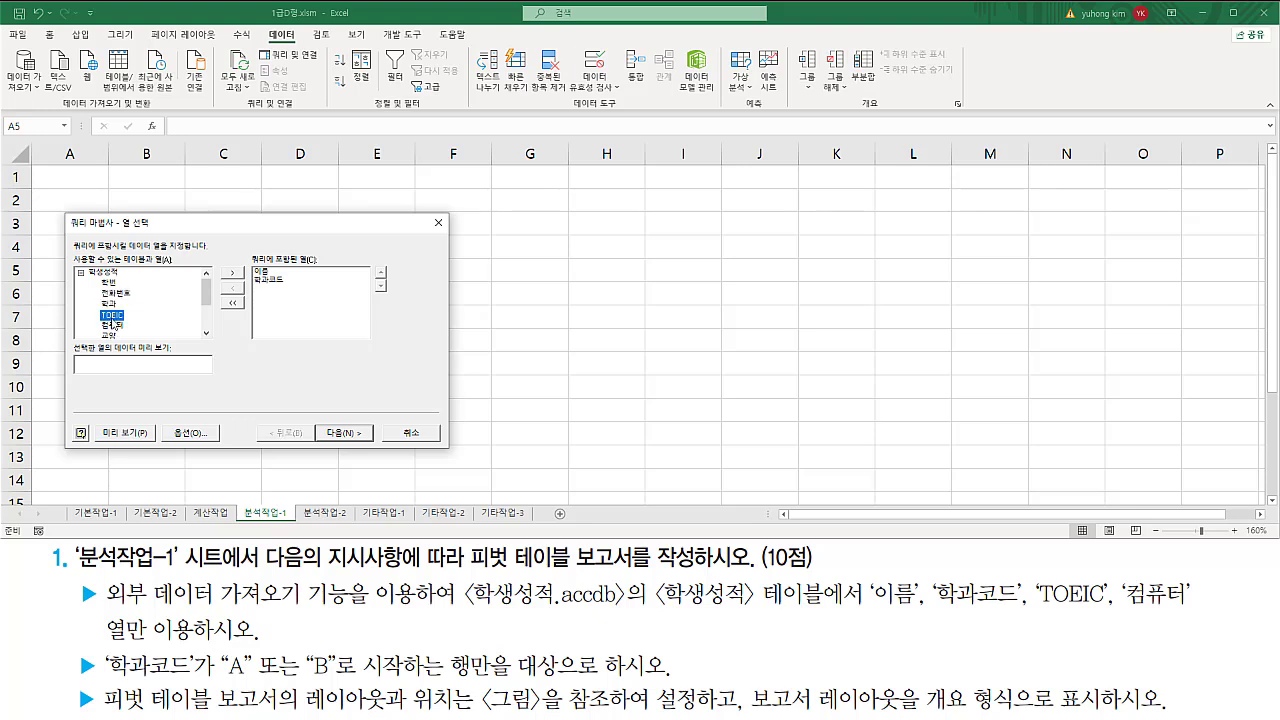
double_click(119, 316)
double_click(119, 317)
mouse_move(248, 266)
left_mouse_down()
mouse_move(251, 306)
mouse_move(287, 266)
mouse_move(249, 264)
left_mouse_up()
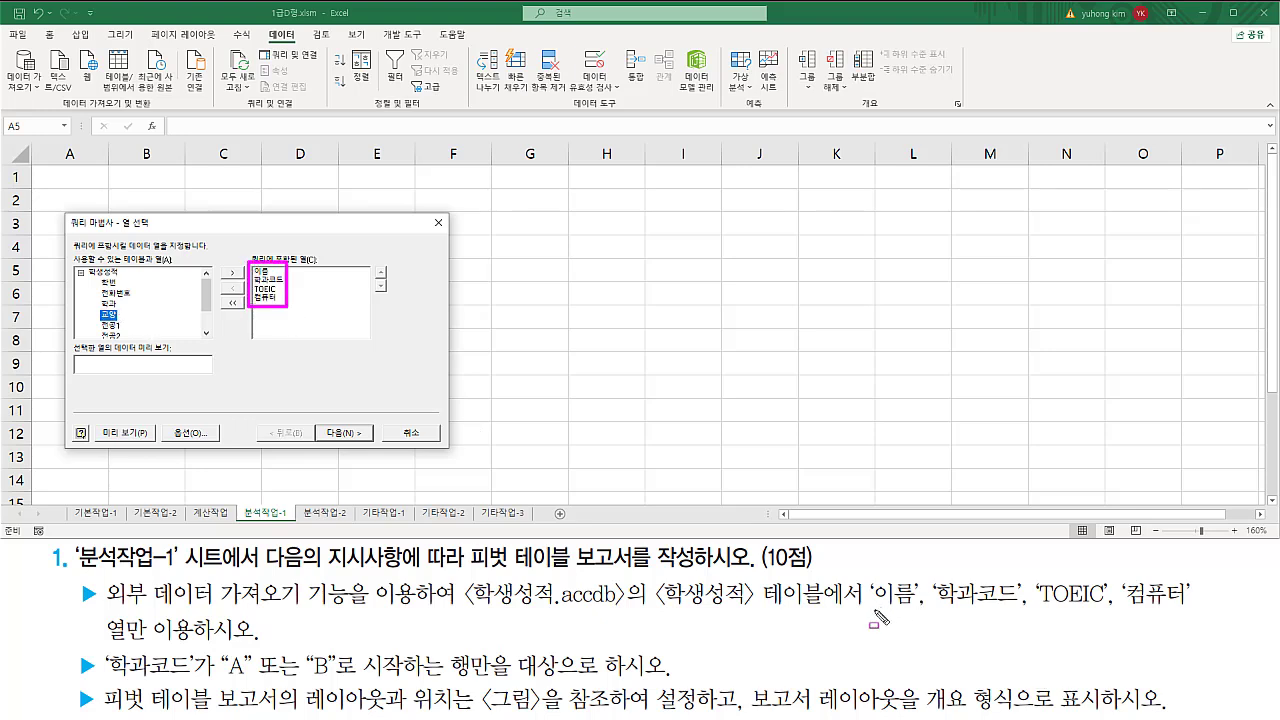
left_click_drag(873, 617, 1197, 606)
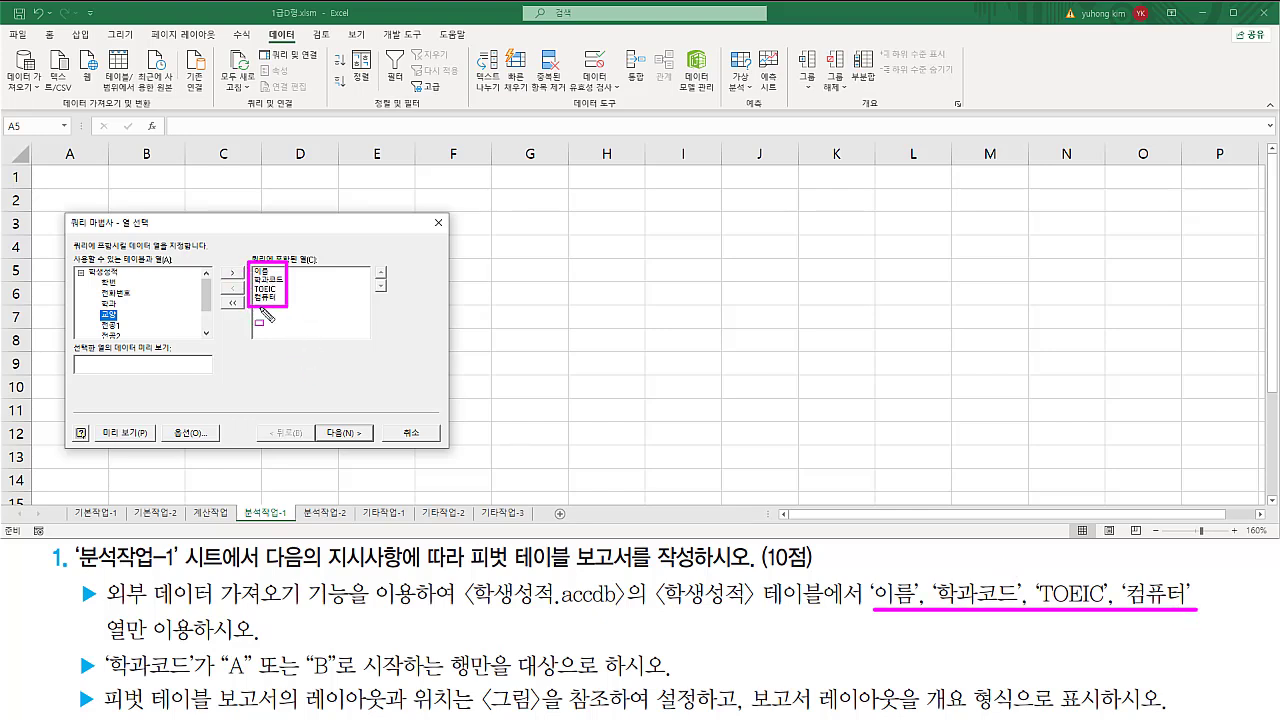
left_click_drag(326, 421, 364, 444)
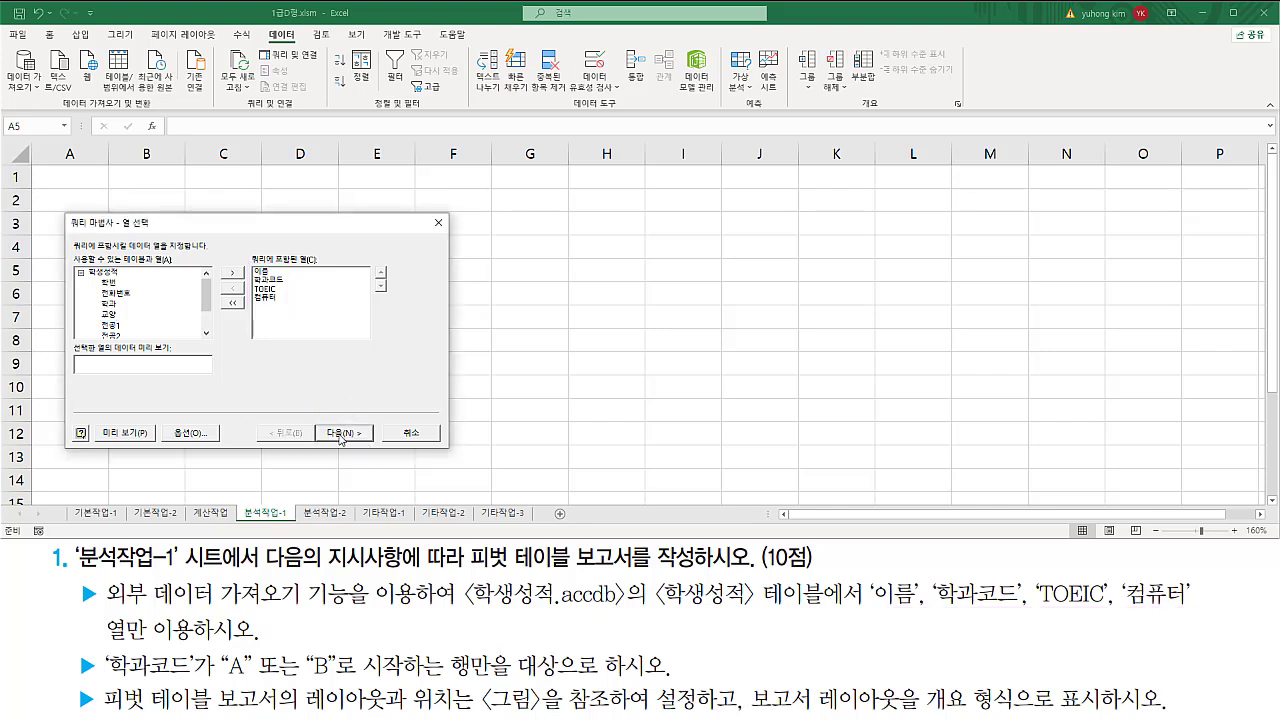
left_click(341, 434)
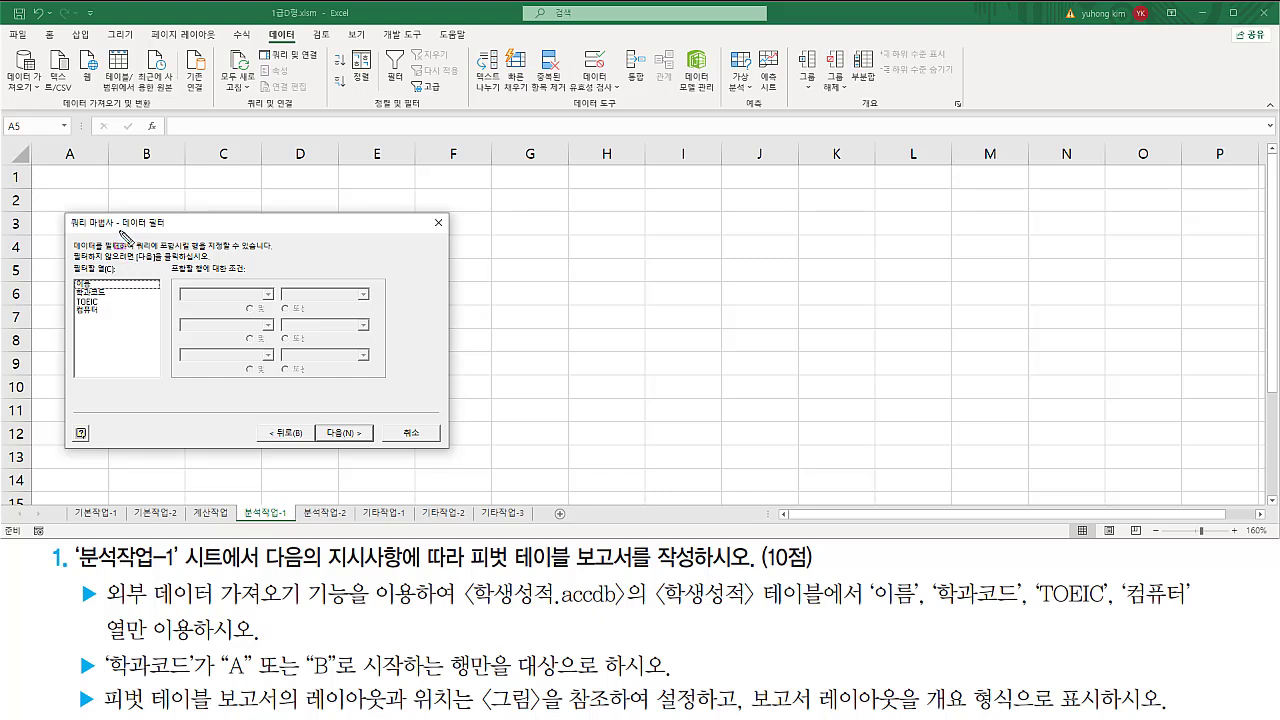
- Filter the 학과코드 column with a first condition of 시작 값 (begins with) A
left_click_drag(118, 231, 164, 231)
mouse_move(73, 648)
left_mouse_down()
mouse_move(98, 679)
mouse_move(334, 686)
left_mouse_up()
mouse_move(256, 652)
left_mouse_down()
mouse_move(256, 680)
mouse_move(512, 690)
left_mouse_up()
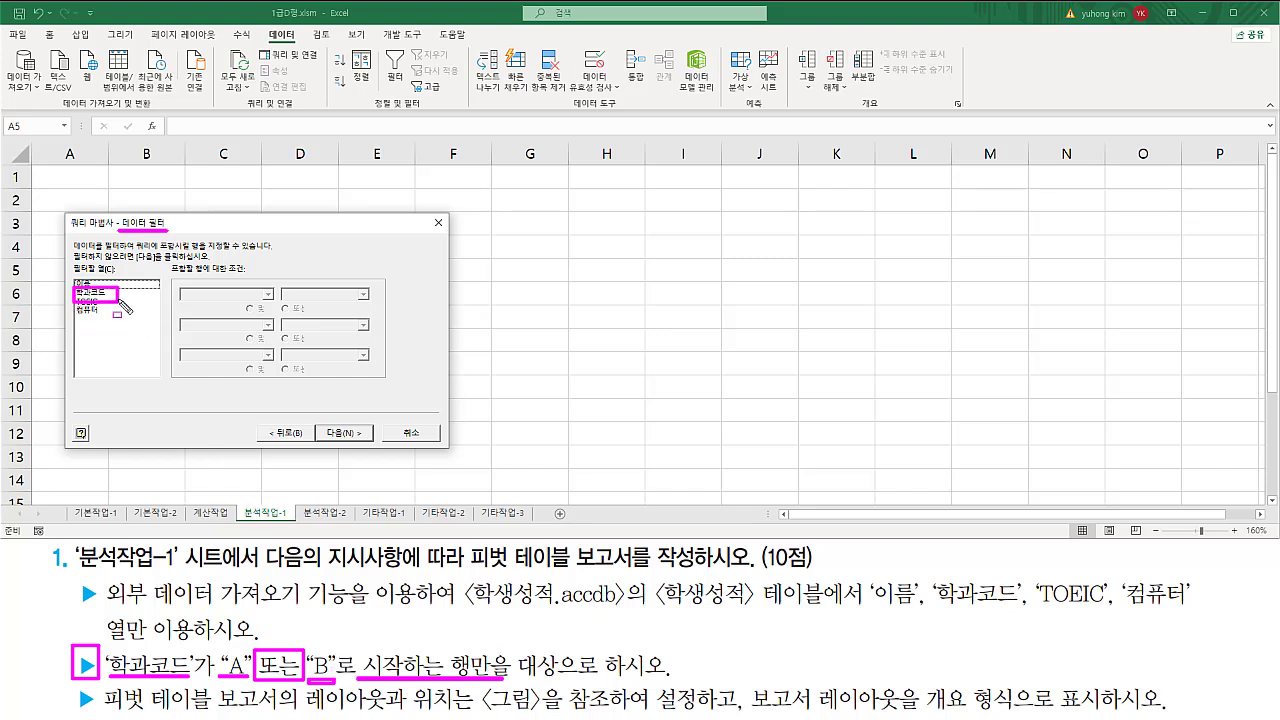
left_click(116, 293)
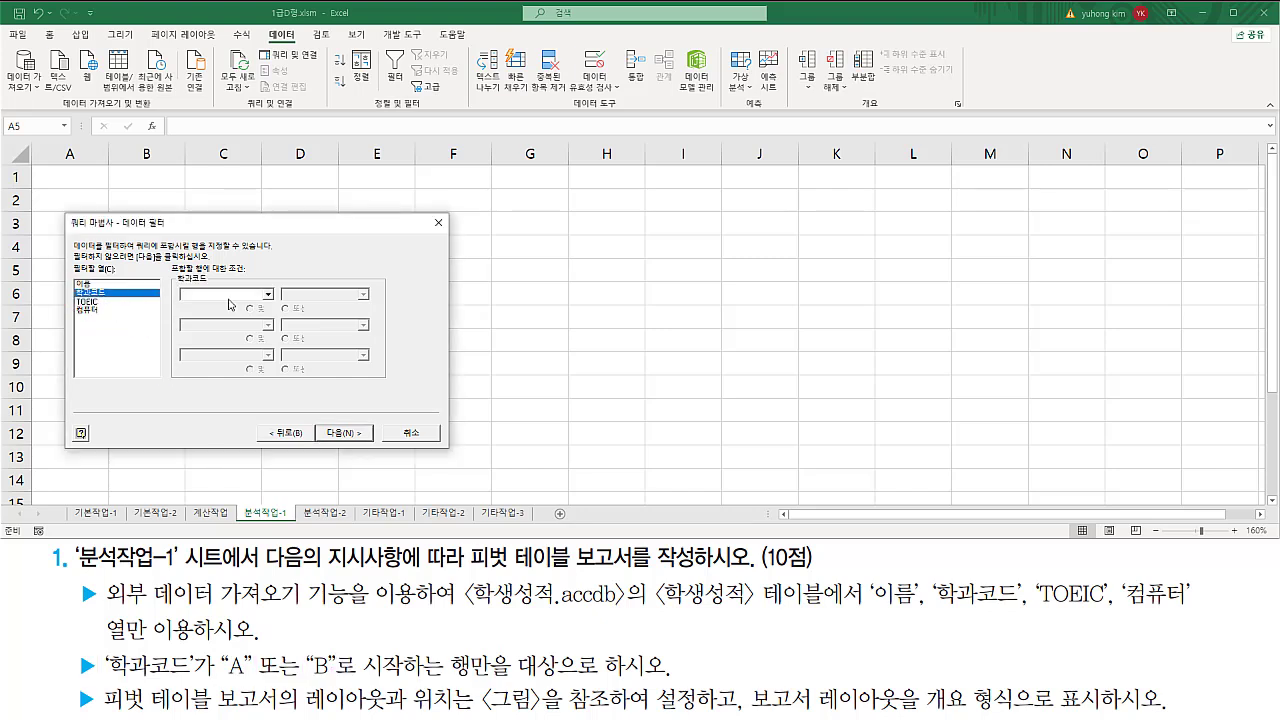
left_click_drag(222, 680, 440, 680)
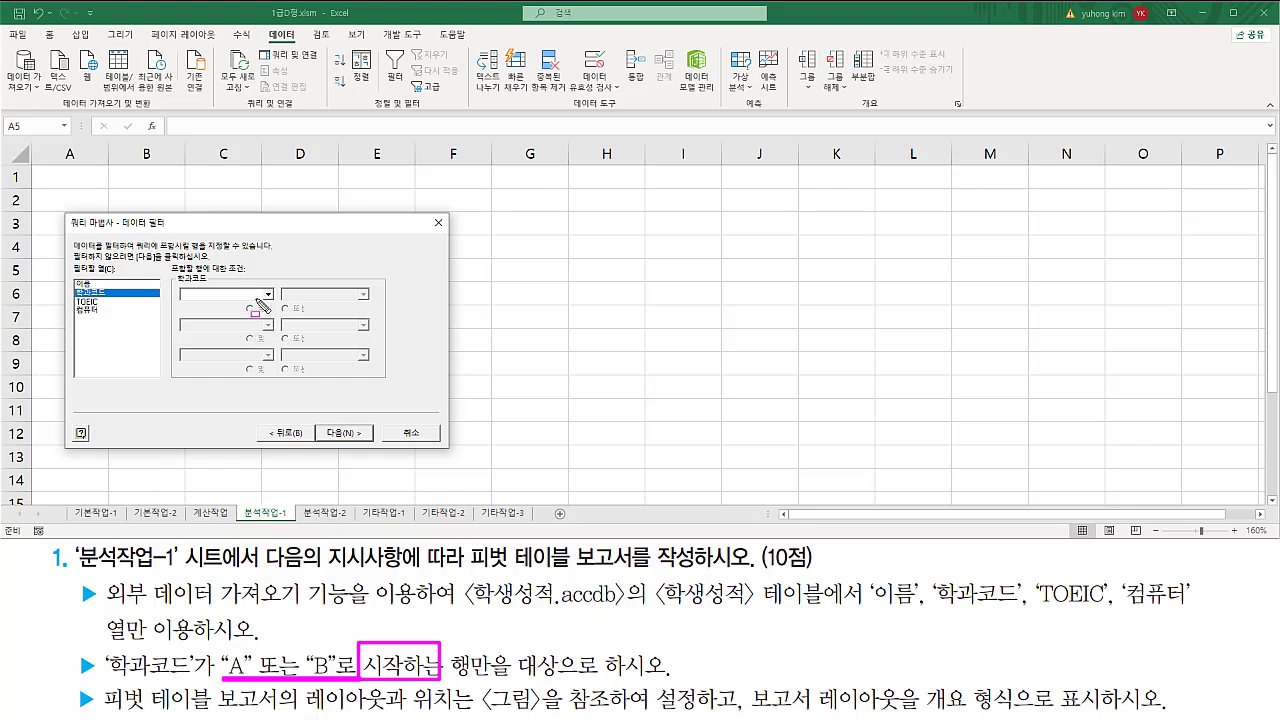
left_click_drag(180, 298, 272, 298)
key("Escape")
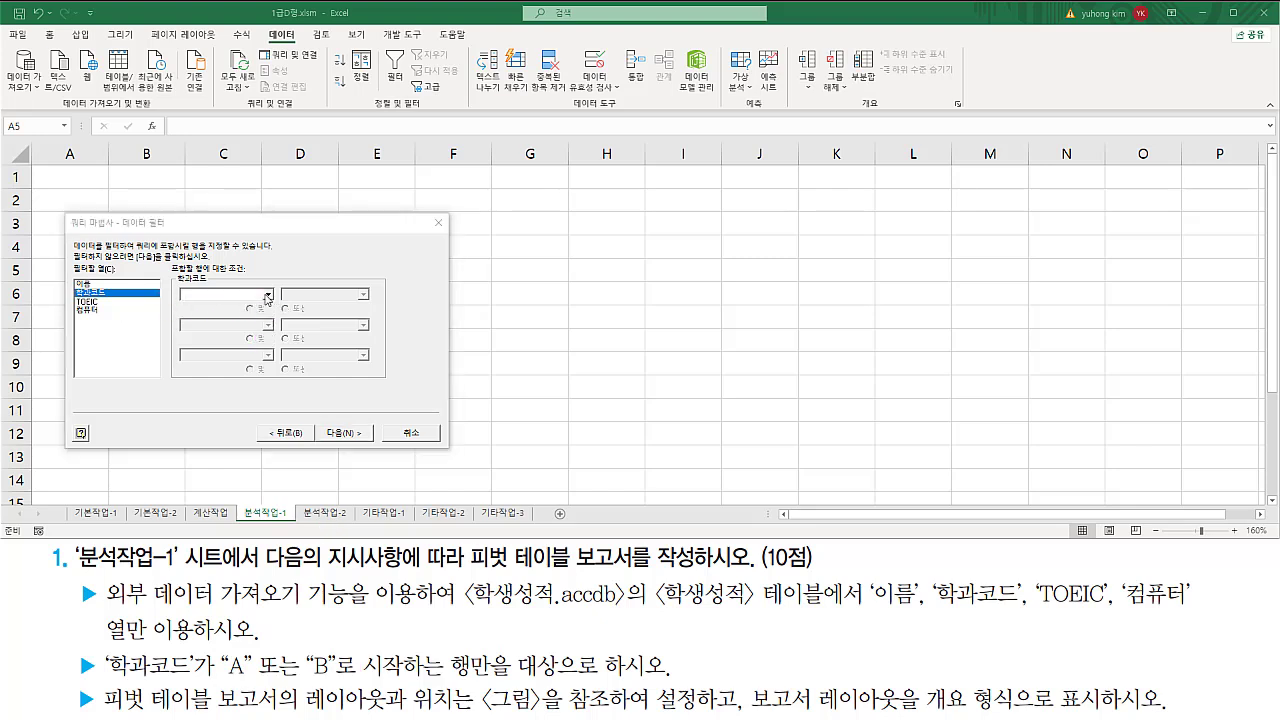
left_click(268, 294)
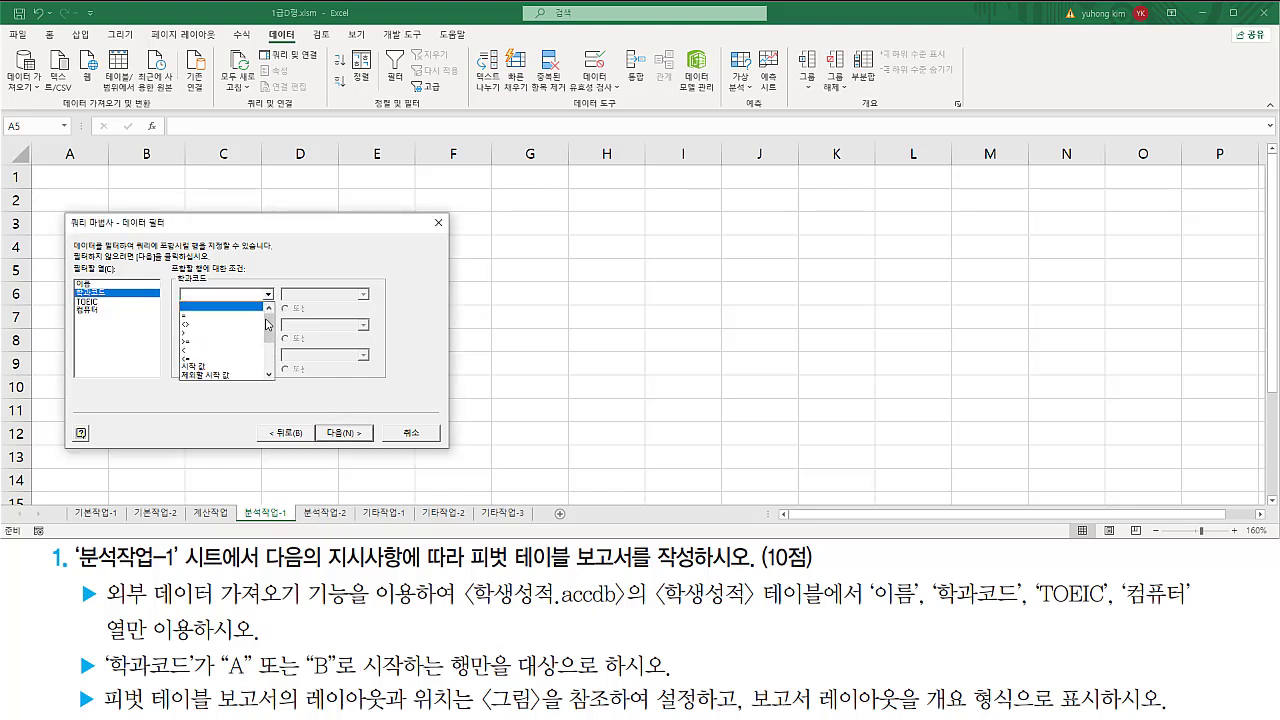
left_click(229, 368)
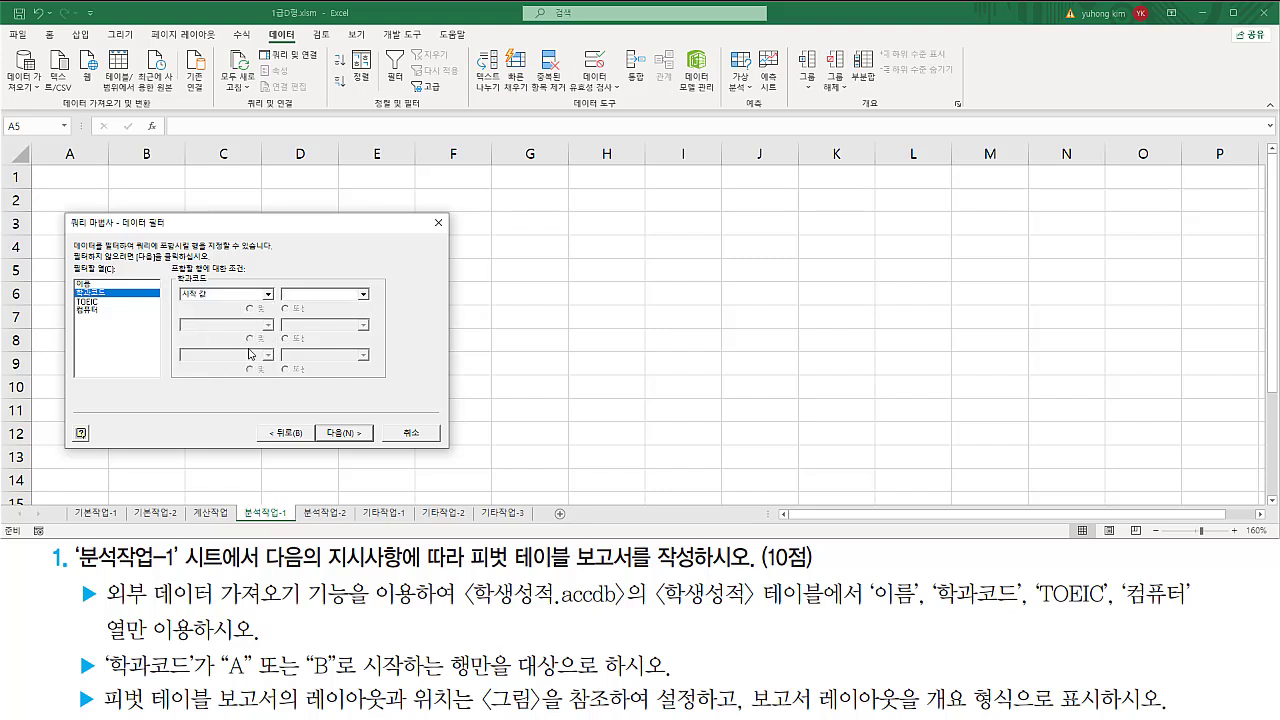
key("Tab")
type("A")
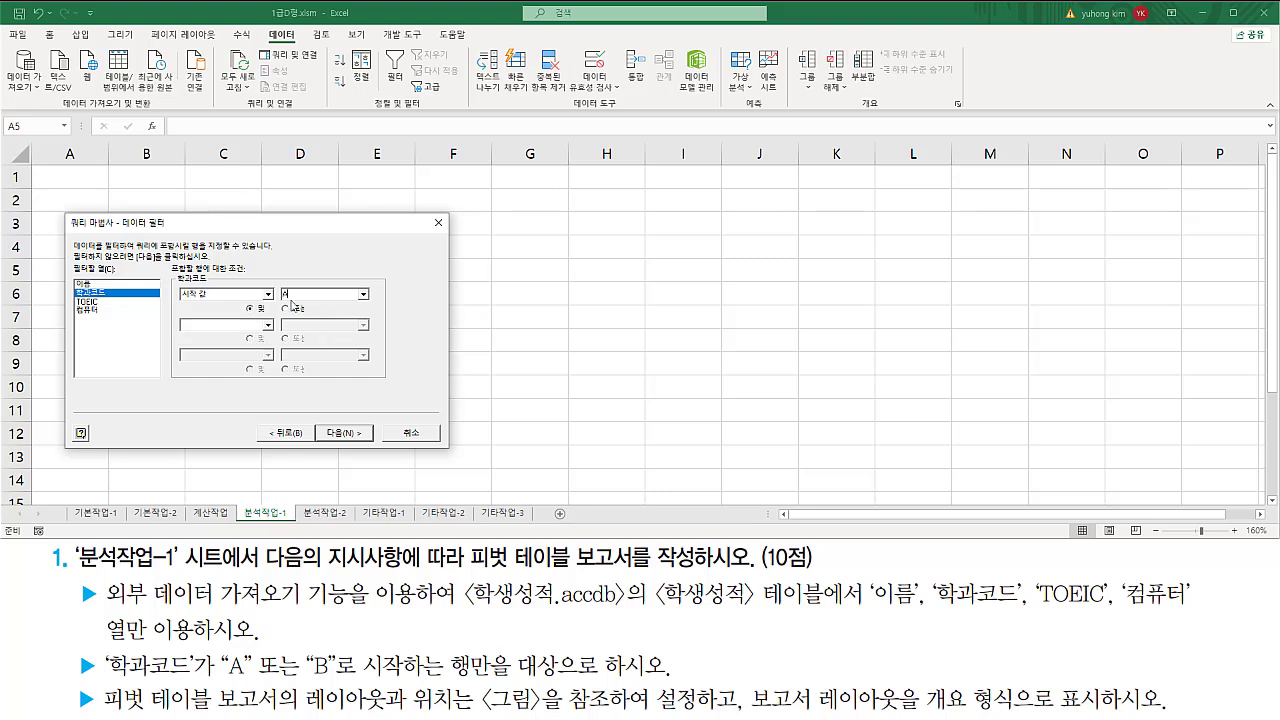
- Add a second 학과코드 condition of 시작 값 (begins with) B, combined with the first by 또는 (Or)
left_click(268, 326)
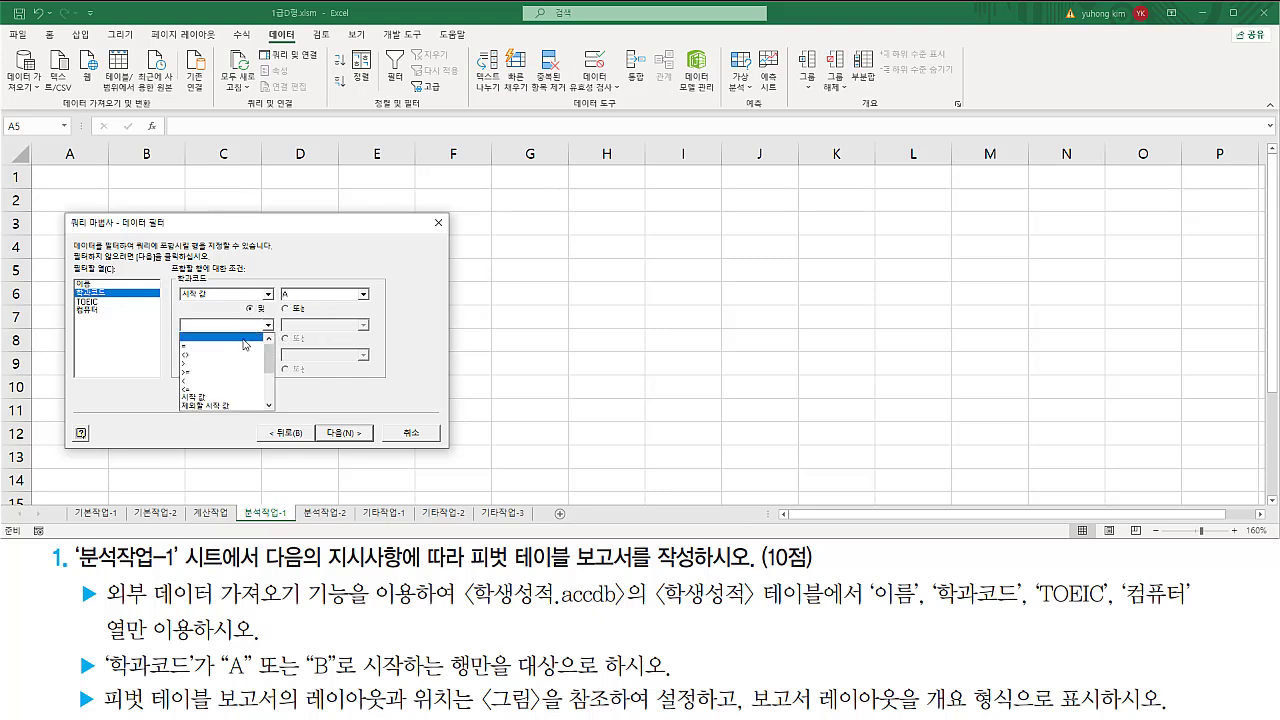
left_click(206, 393)
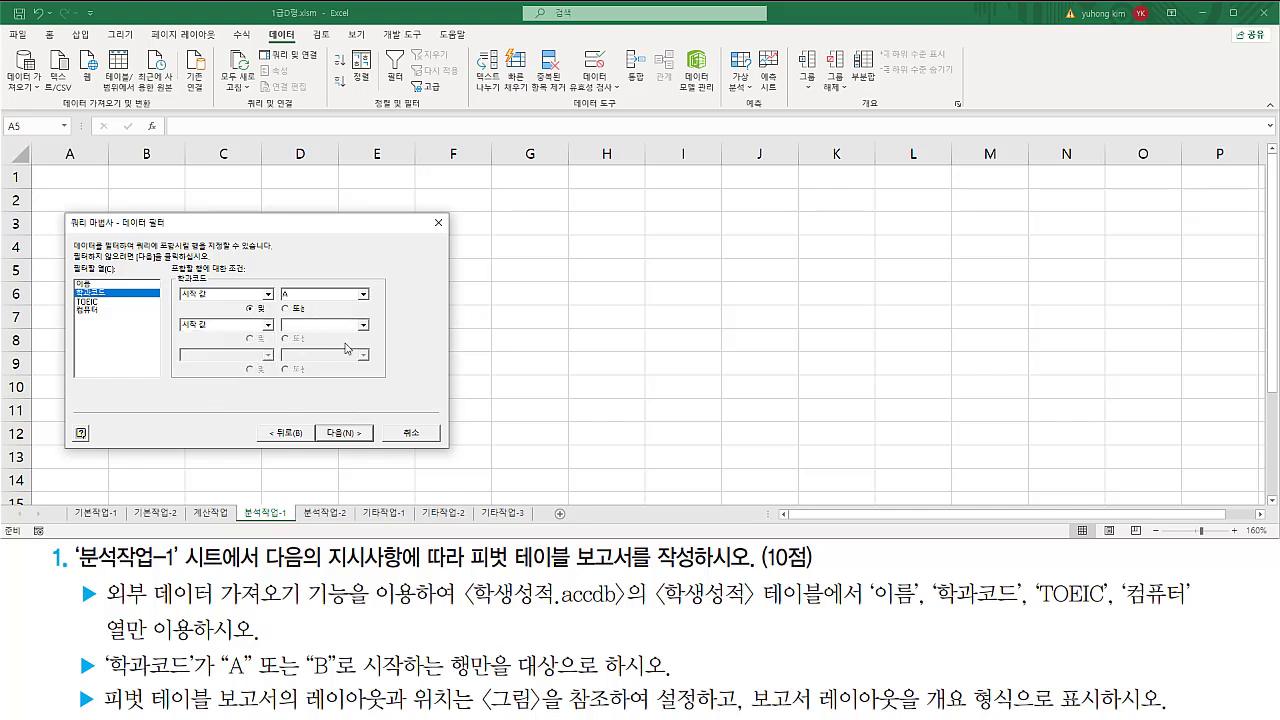
key("Tab")
type("B")
left_click_drag(218, 692, 336, 692)
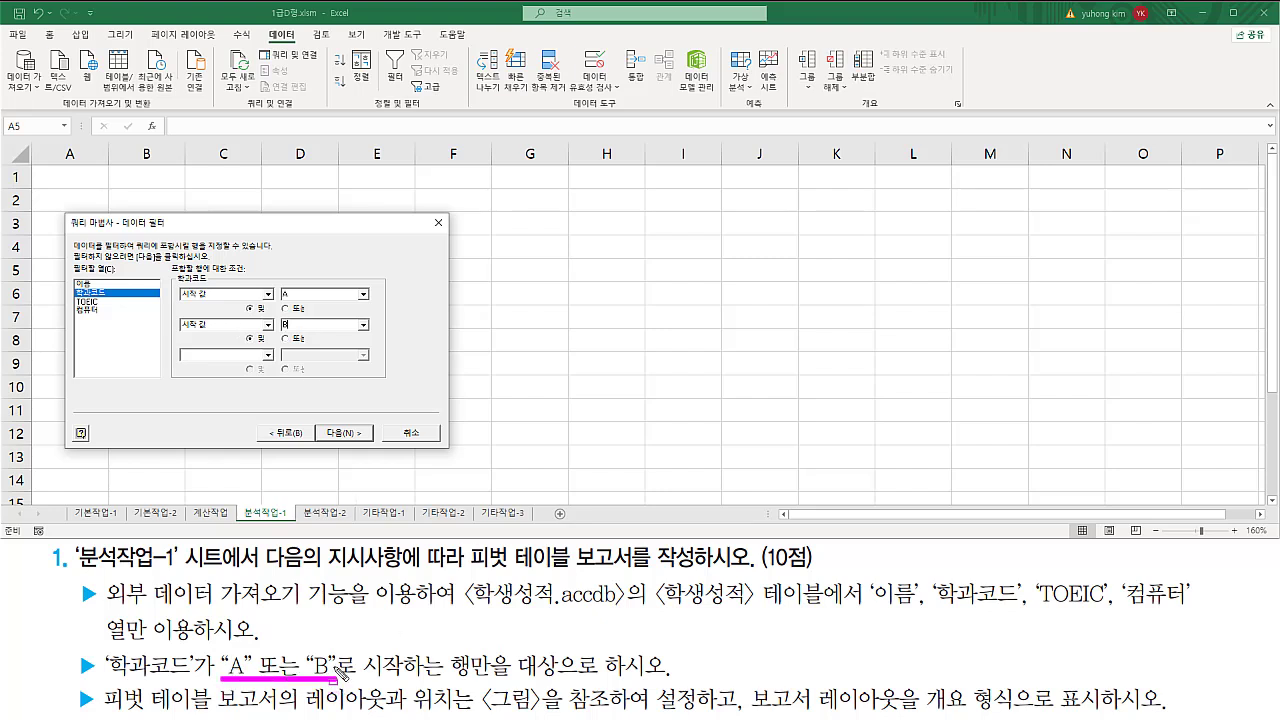
mouse_move(286, 312)
left_mouse_down()
mouse_move(300, 326)
mouse_move(292, 316)
left_mouse_up()
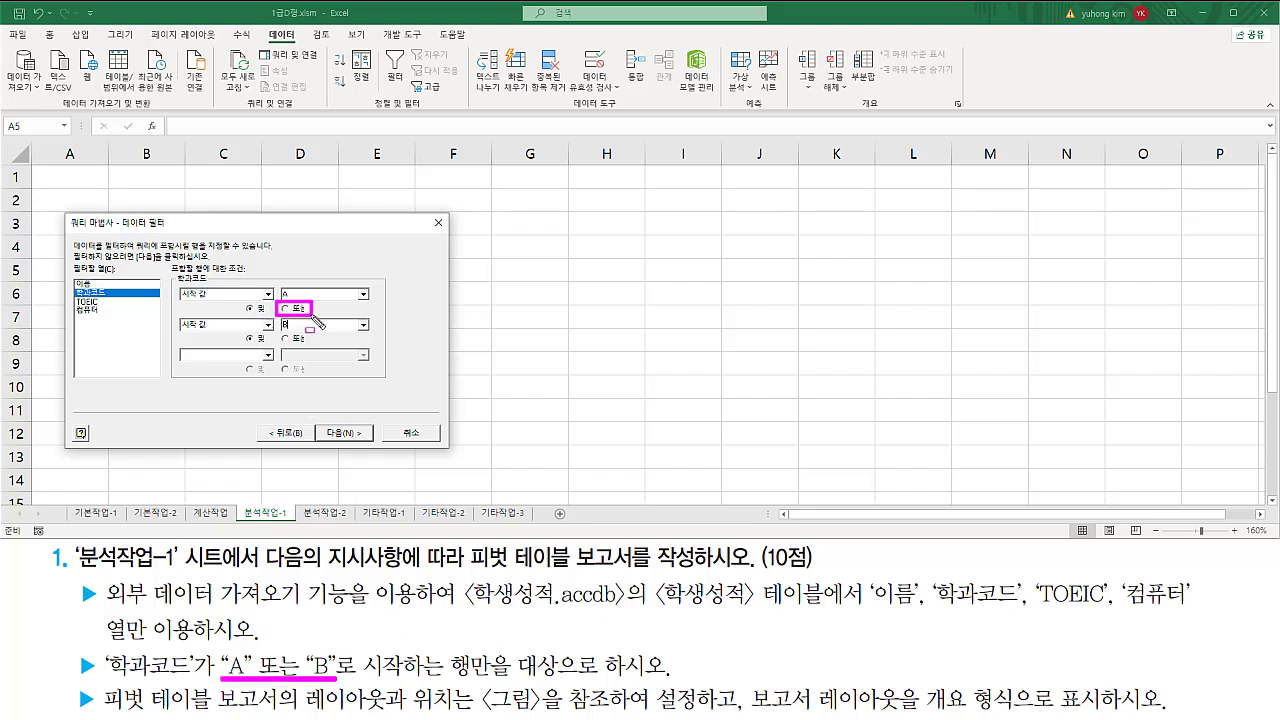
key("Escape")
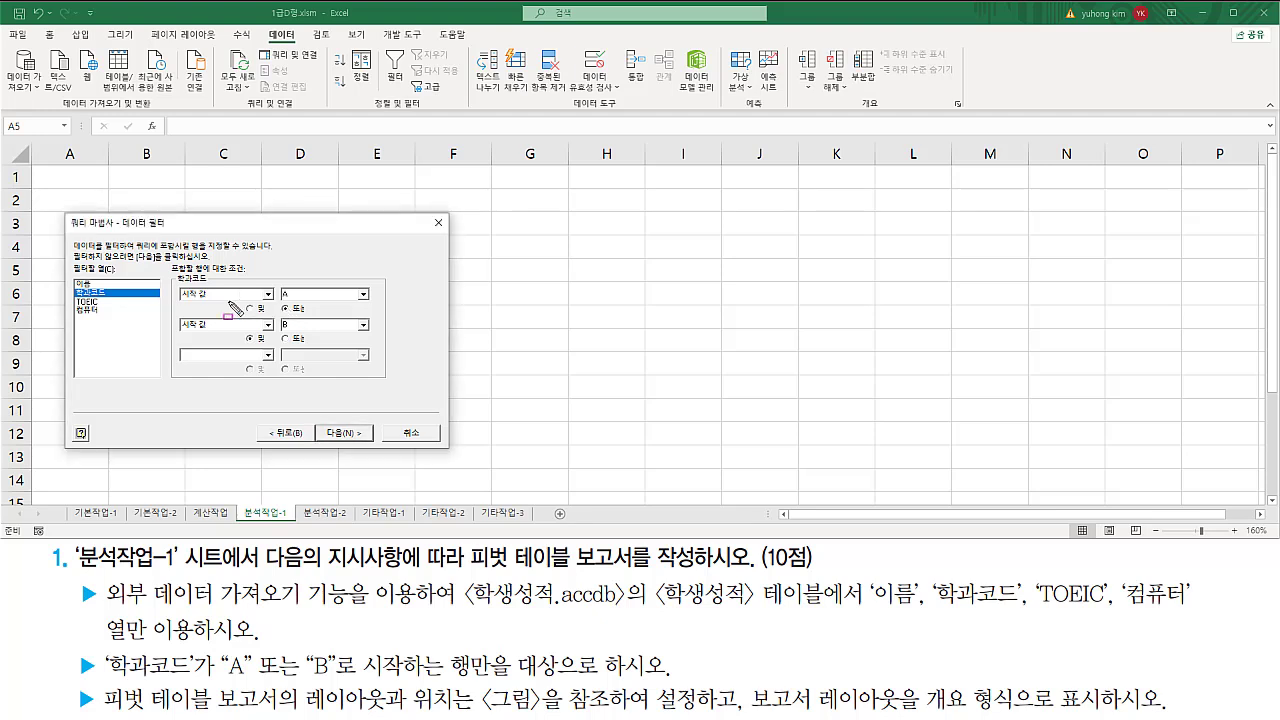
- Accept the filter conditions and pass the sort order page without setting any sorting
mouse_move(166, 280)
left_mouse_down()
mouse_move(300, 350)
mouse_move(372, 344)
mouse_move(347, 336)
left_mouse_up()
left_click_drag(282, 312, 310, 314)
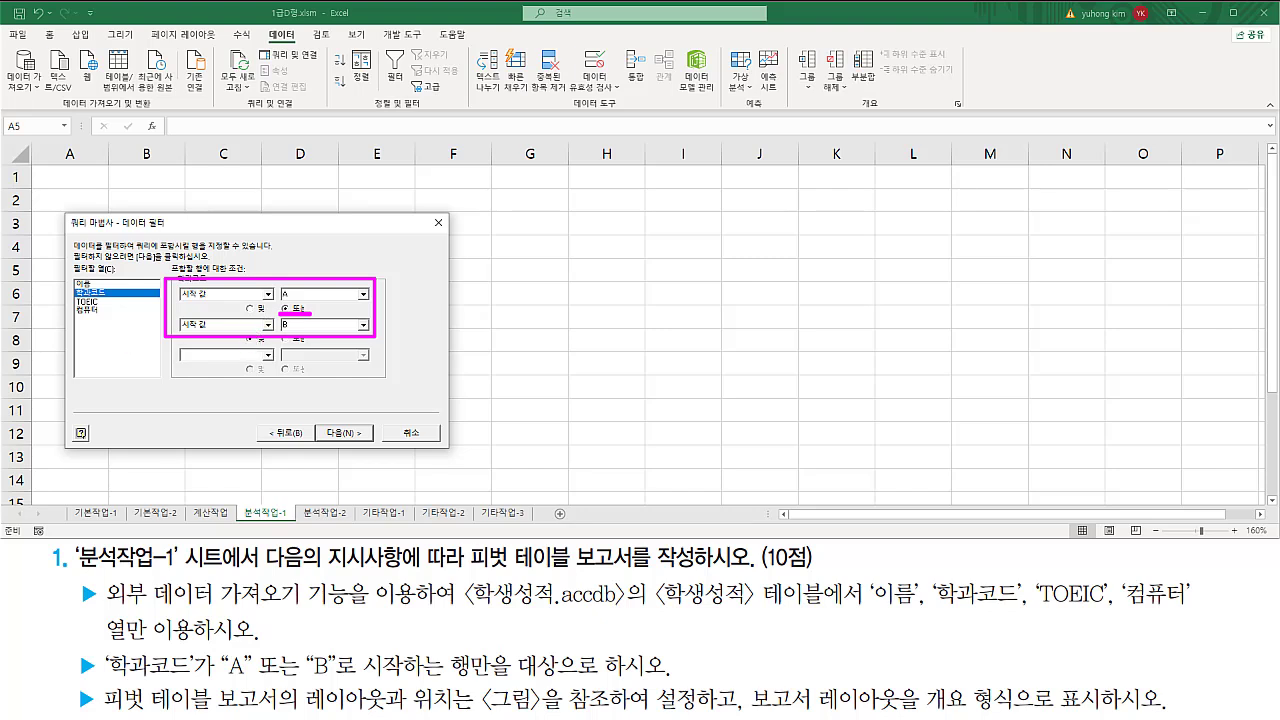
left_click_drag(325, 420, 369, 441)
key("Escape")
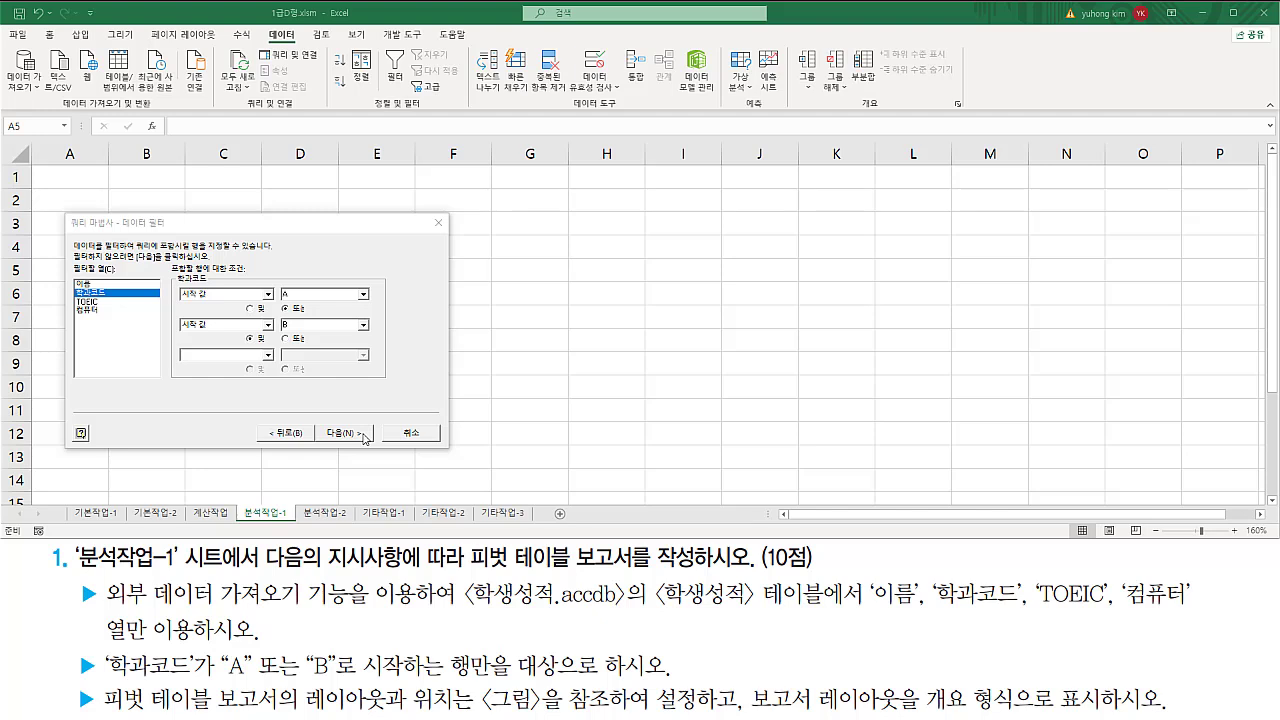
left_click(365, 436)
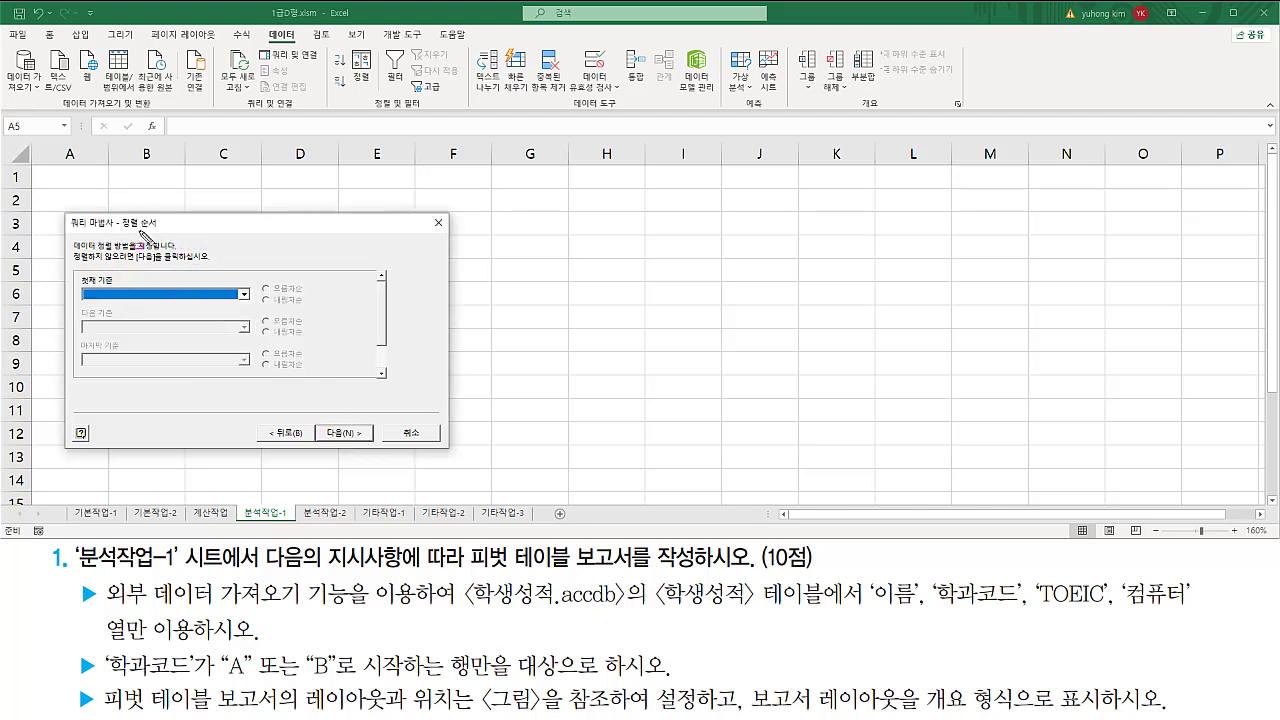
left_click_drag(122, 231, 157, 232)
left_click_drag(320, 419, 368, 446)
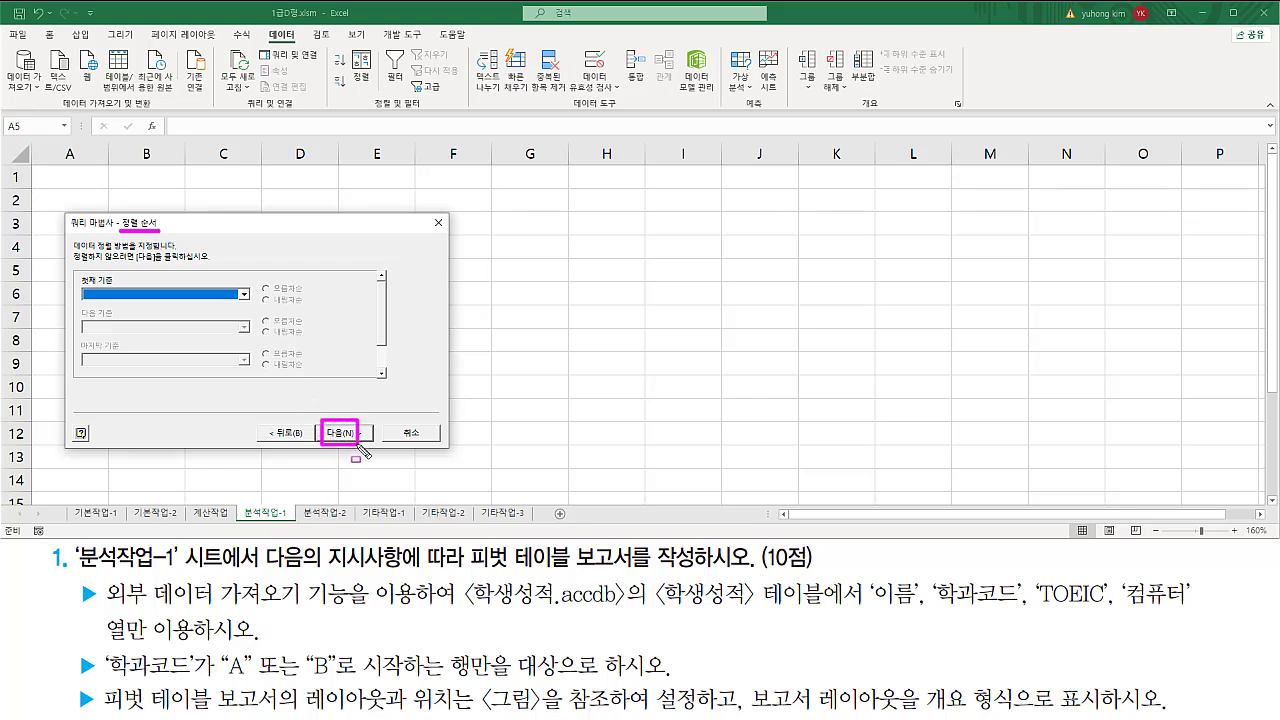
key("Escape")
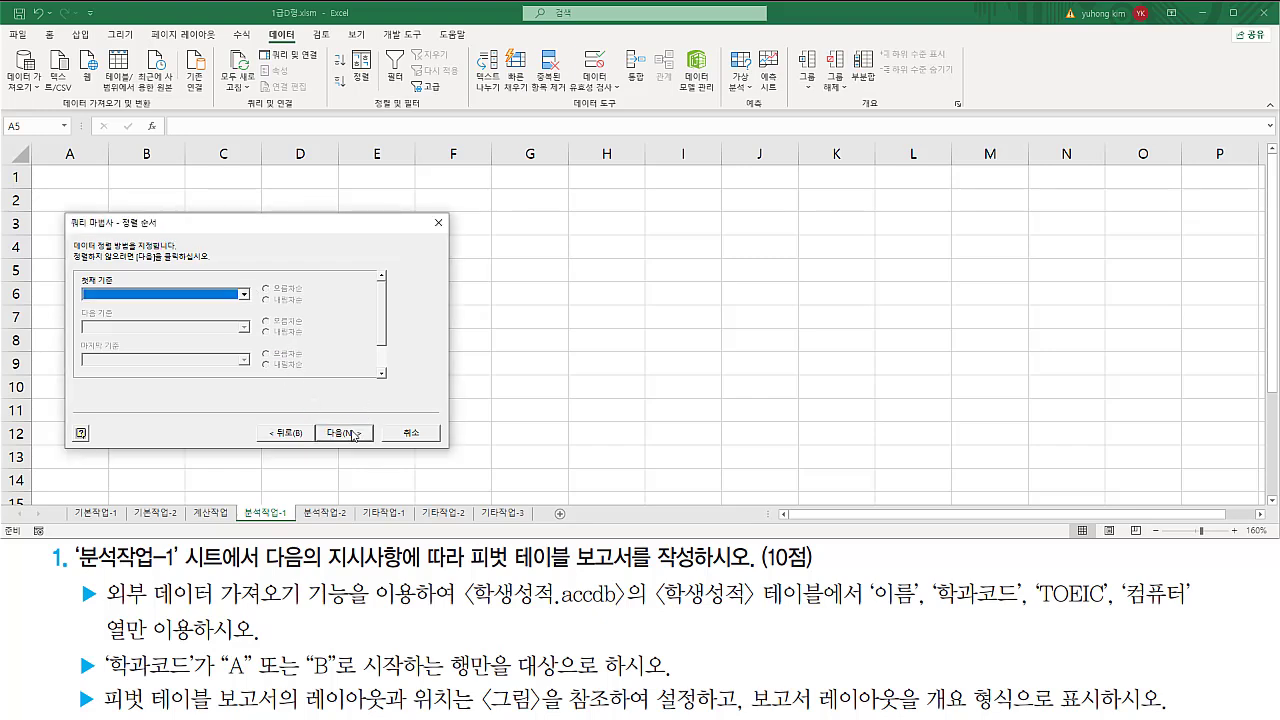
left_click(342, 433)
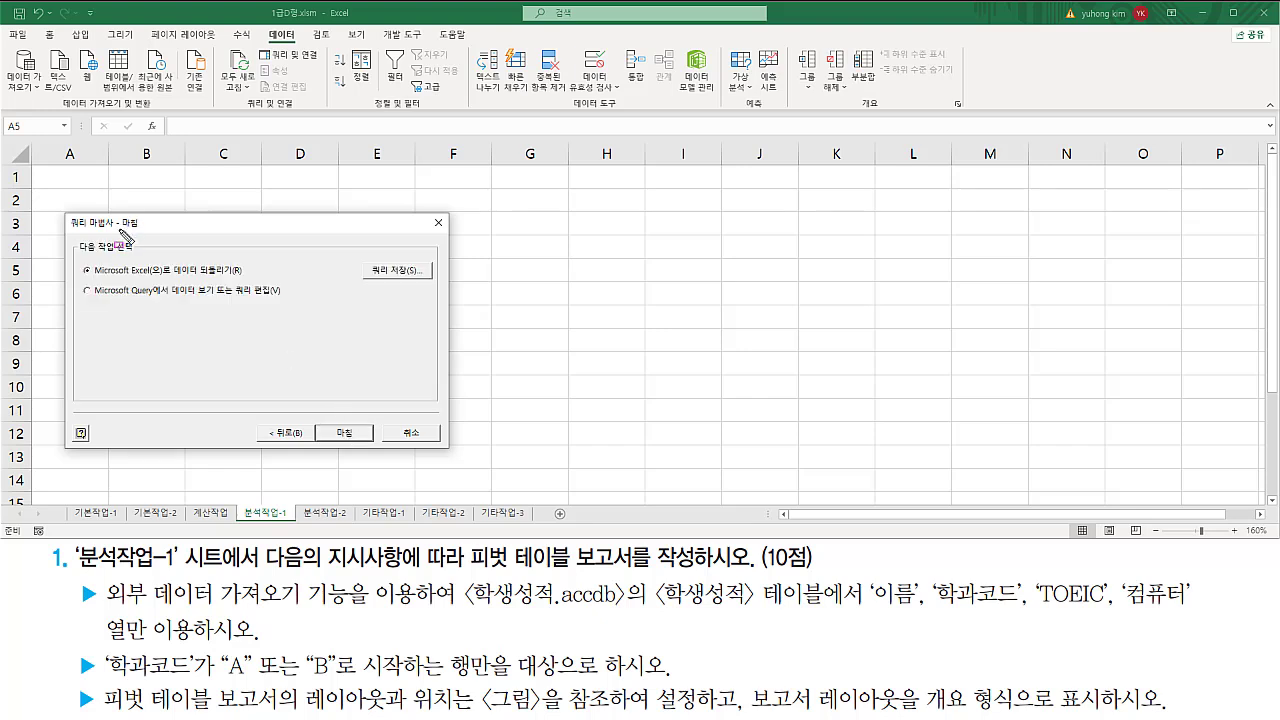
- Finish the Query Wizard with the option to return the data to Microsoft Excel
left_click_drag(118, 229, 139, 229)
left_click_drag(92, 273, 244, 274)
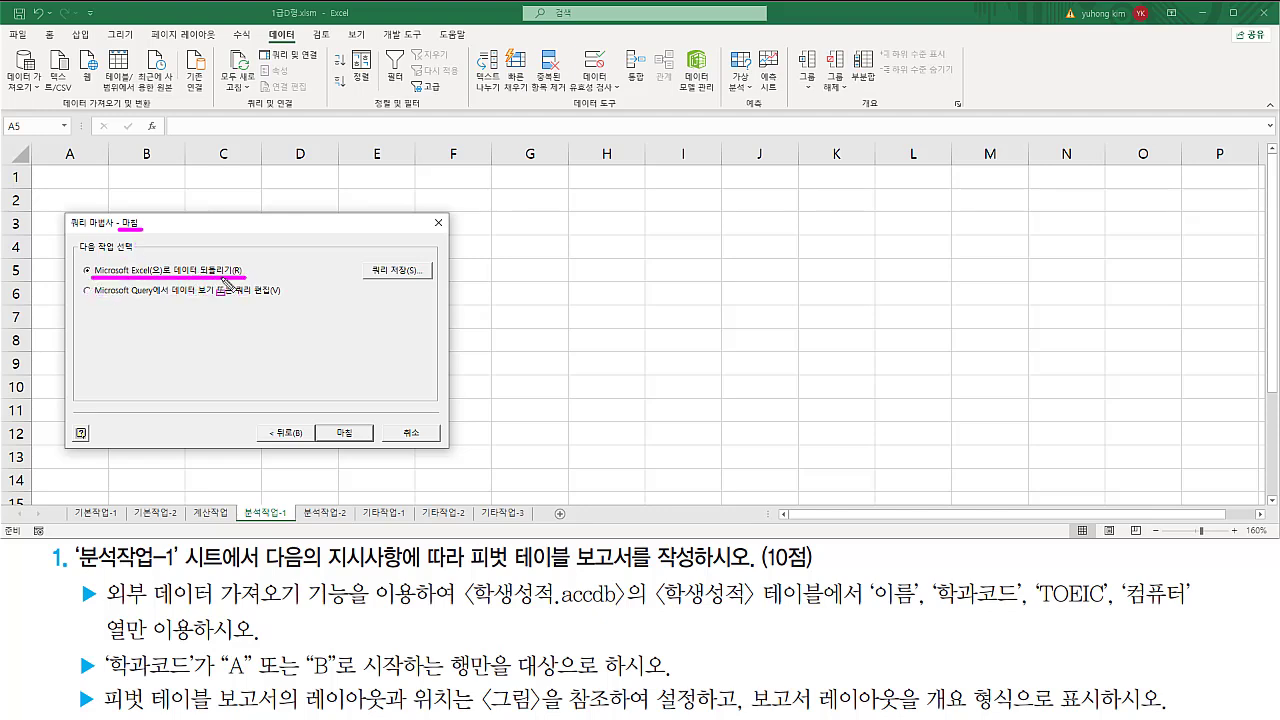
mouse_move(77, 259)
left_mouse_down()
mouse_move(95, 261)
mouse_move(78, 279)
mouse_move(95, 279)
left_mouse_up()
left_click_drag(330, 422, 357, 443)
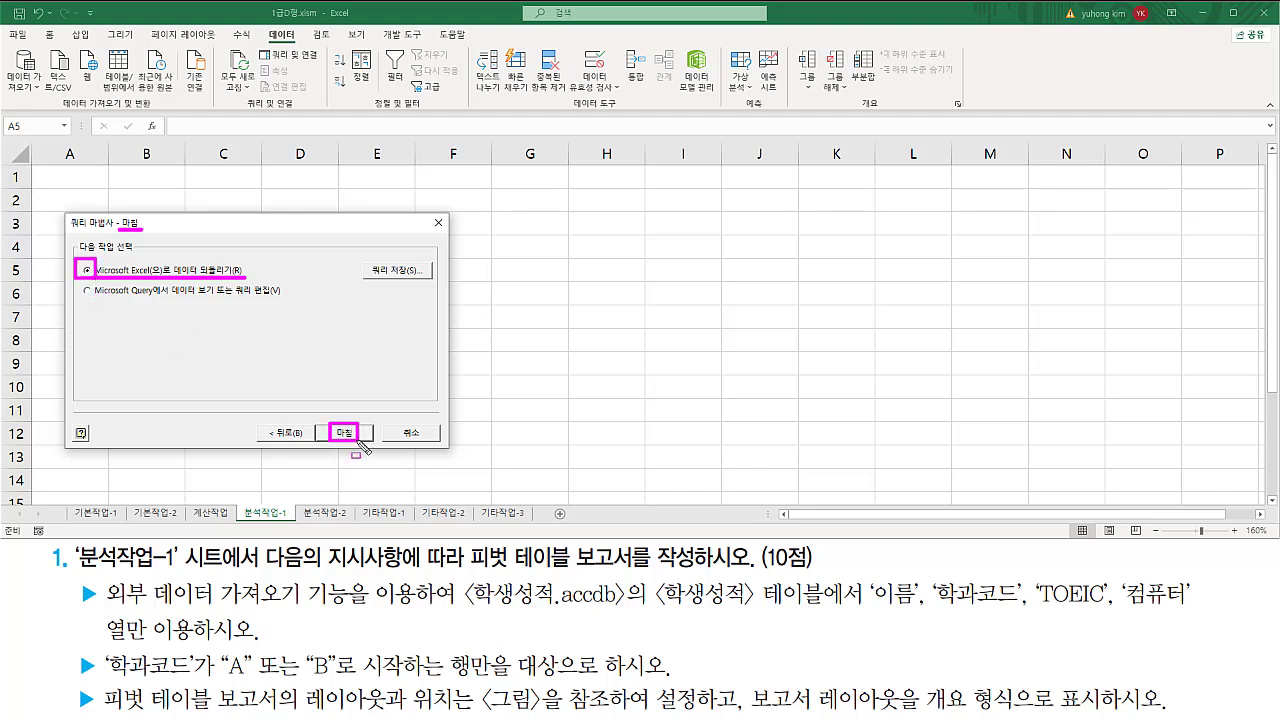
key("Escape")
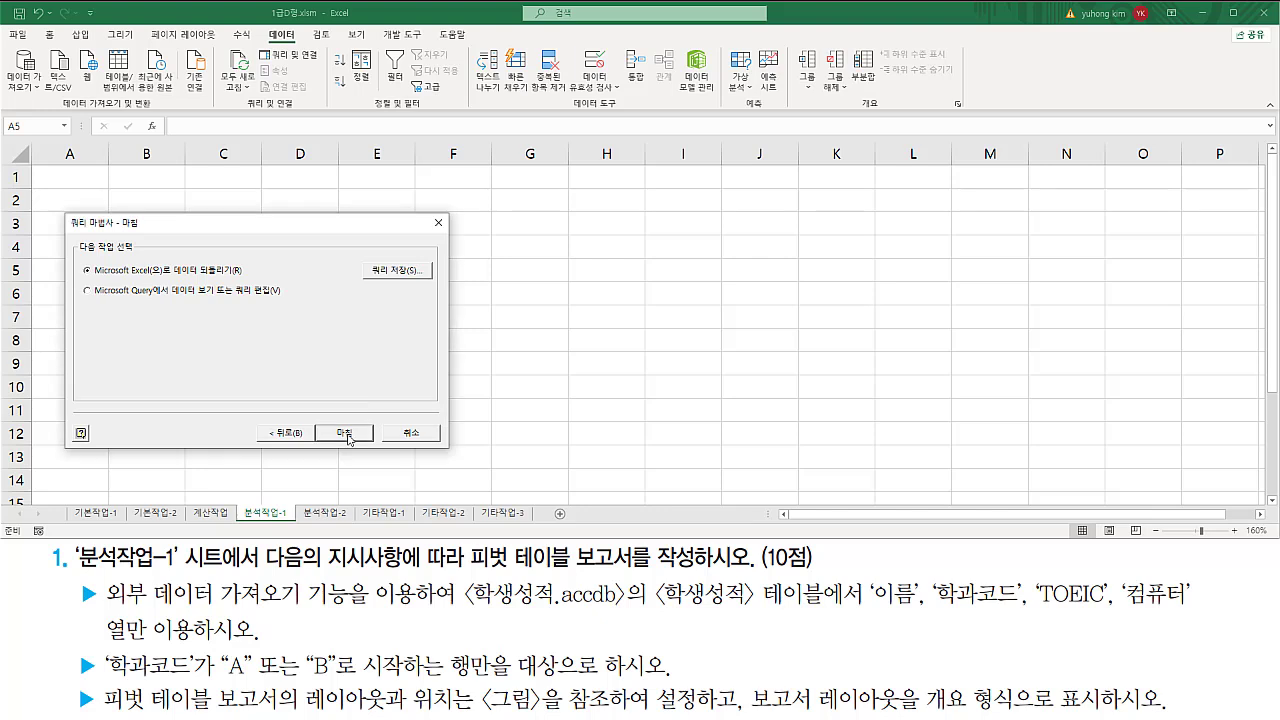
left_click(344, 433)
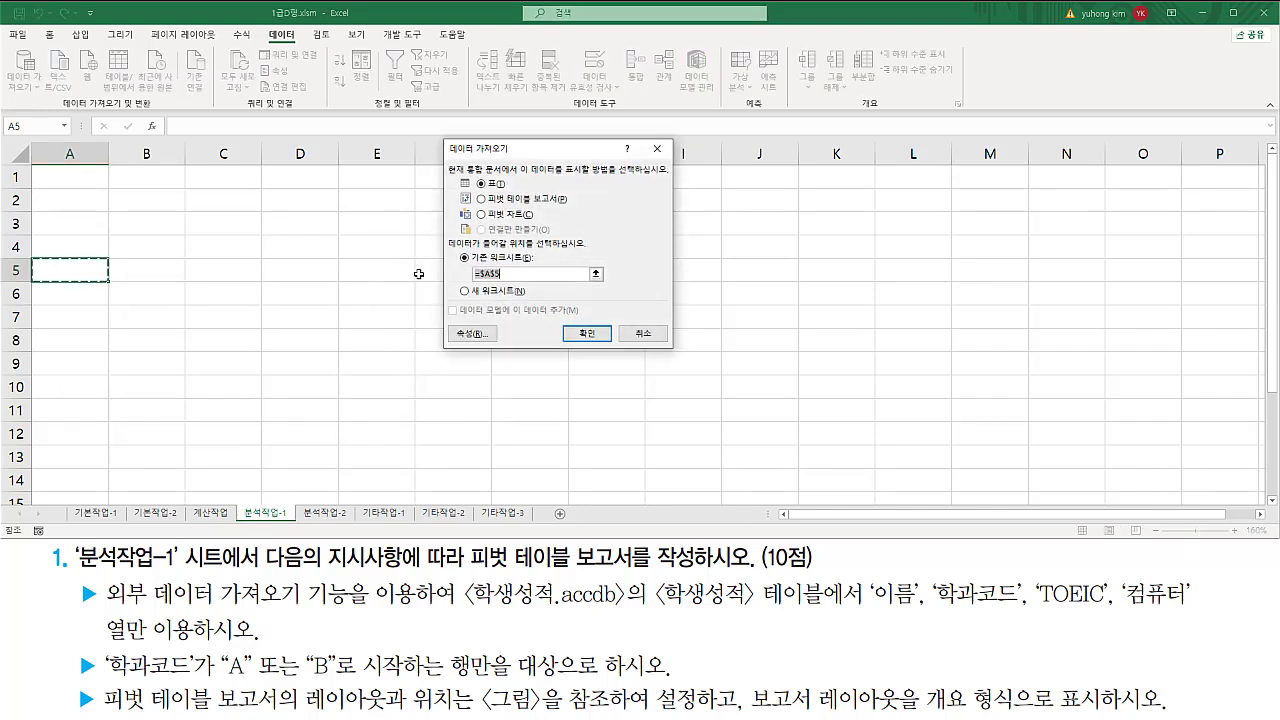
- Import the query data as a 피벗 테이블 보고서 (PivotTable report) on the existing worksheet at cell A5
left_click_drag(449, 157, 512, 157)
left_click_drag(517, 177, 629, 177)
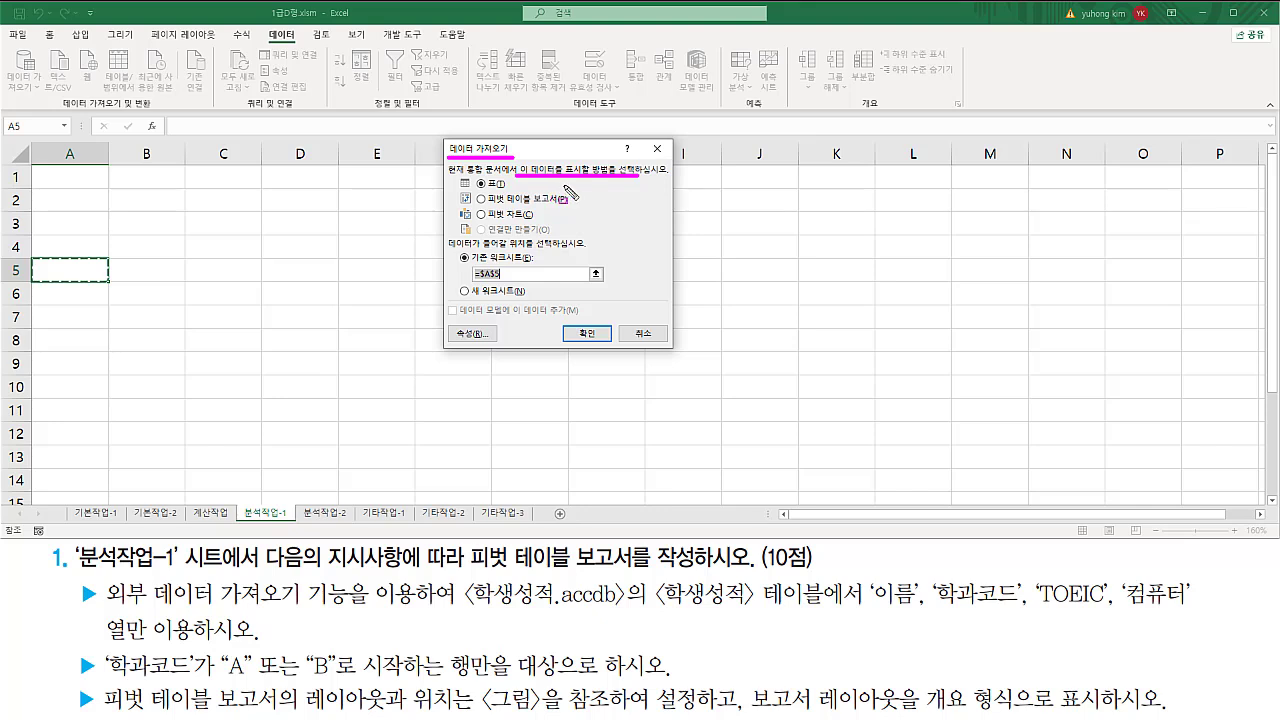
mouse_move(472, 191)
left_mouse_down()
mouse_move(495, 207)
mouse_move(569, 207)
left_mouse_up()
key("Escape")
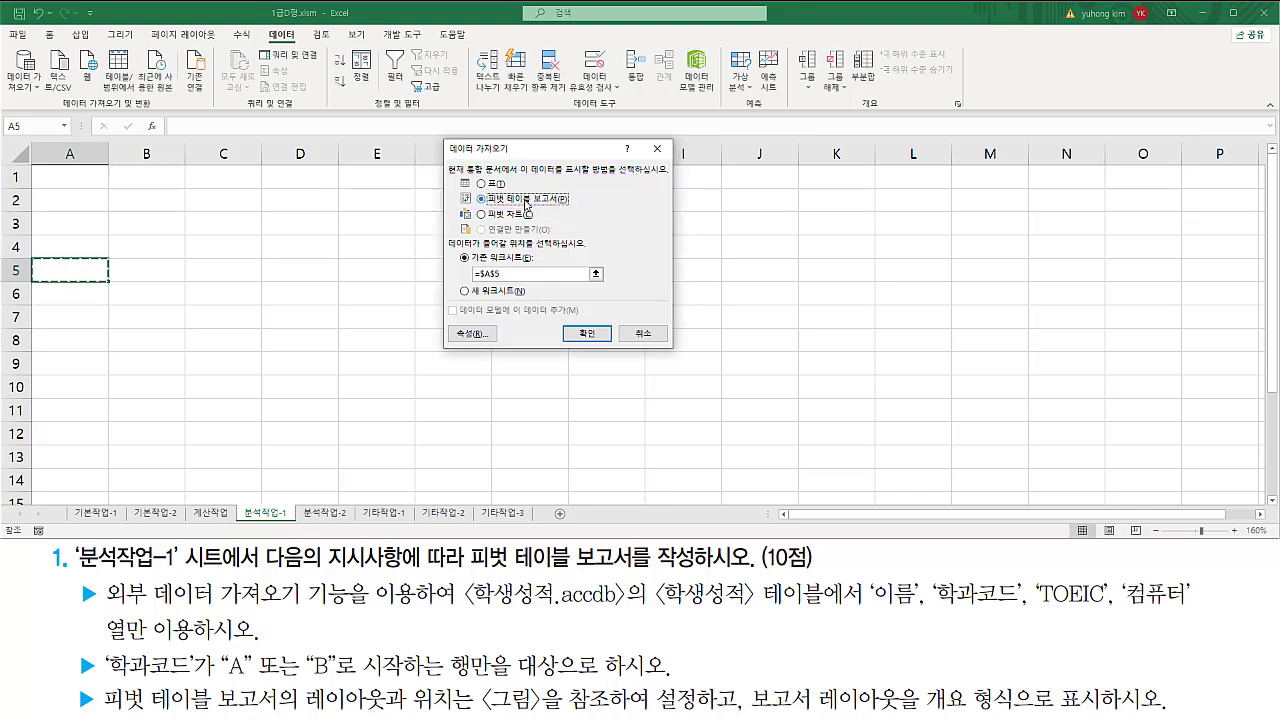
left_click(476, 197)
left_click_drag(472, 192, 488, 208)
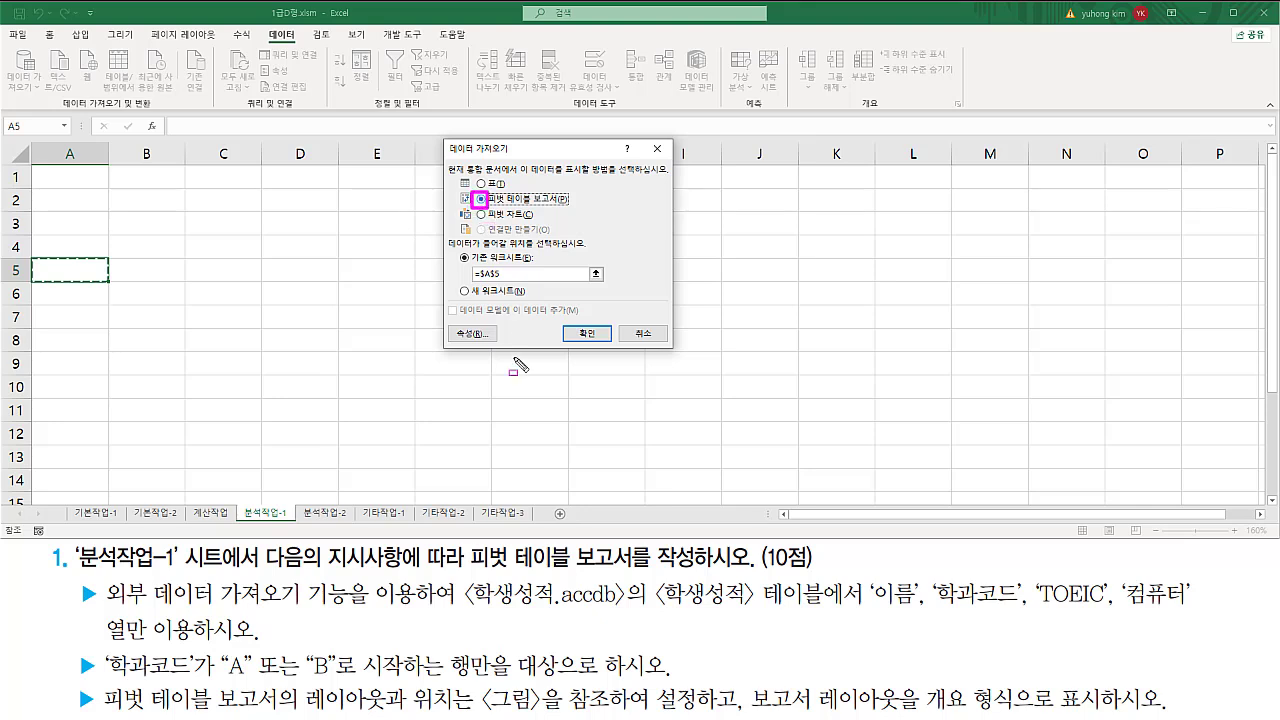
left_click_drag(449, 249, 584, 248)
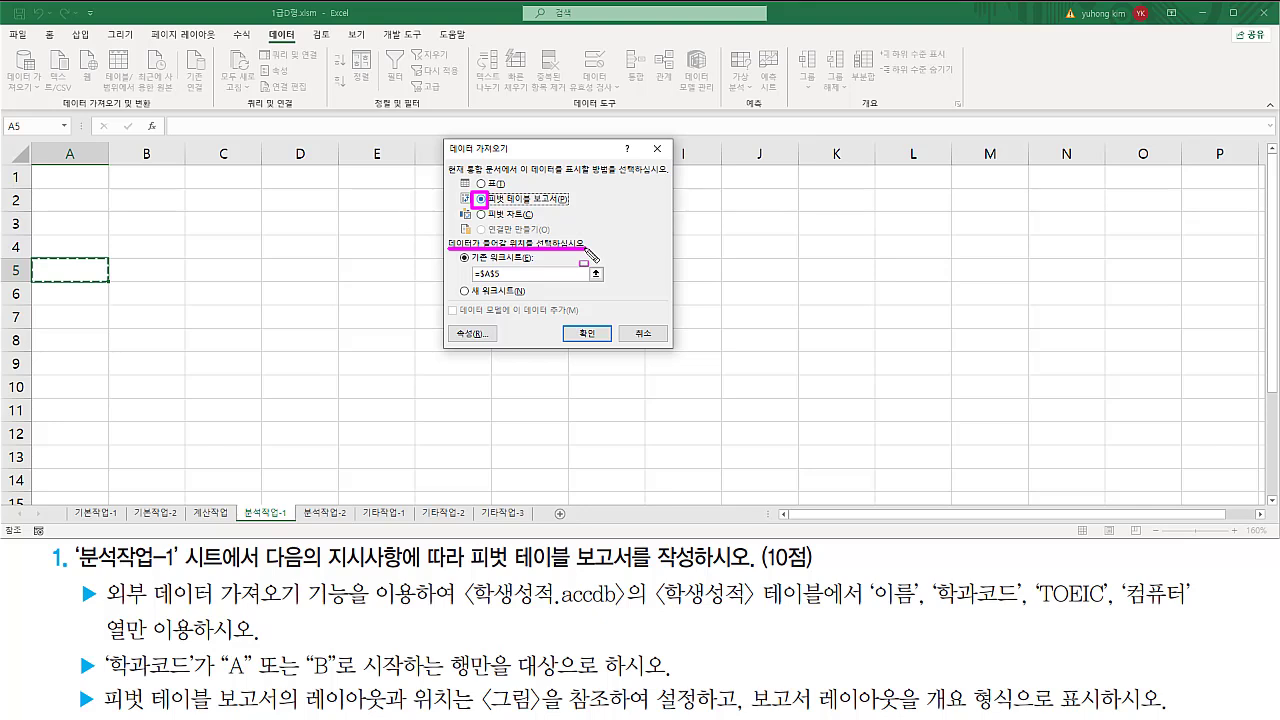
mouse_move(82, 263)
left_mouse_down()
mouse_move(48, 275)
mouse_move(92, 279)
left_mouse_up()
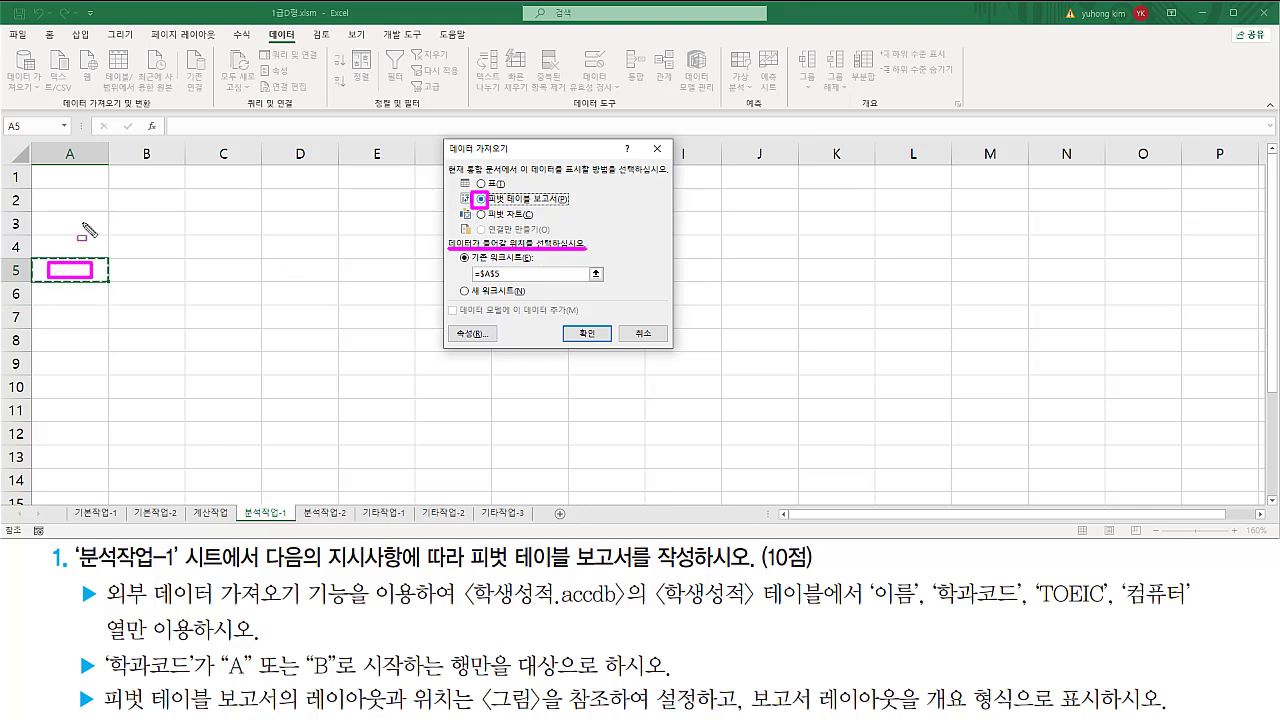
mouse_move(463, 282)
left_mouse_down()
mouse_move(515, 282)
mouse_move(514, 266)
left_mouse_up()
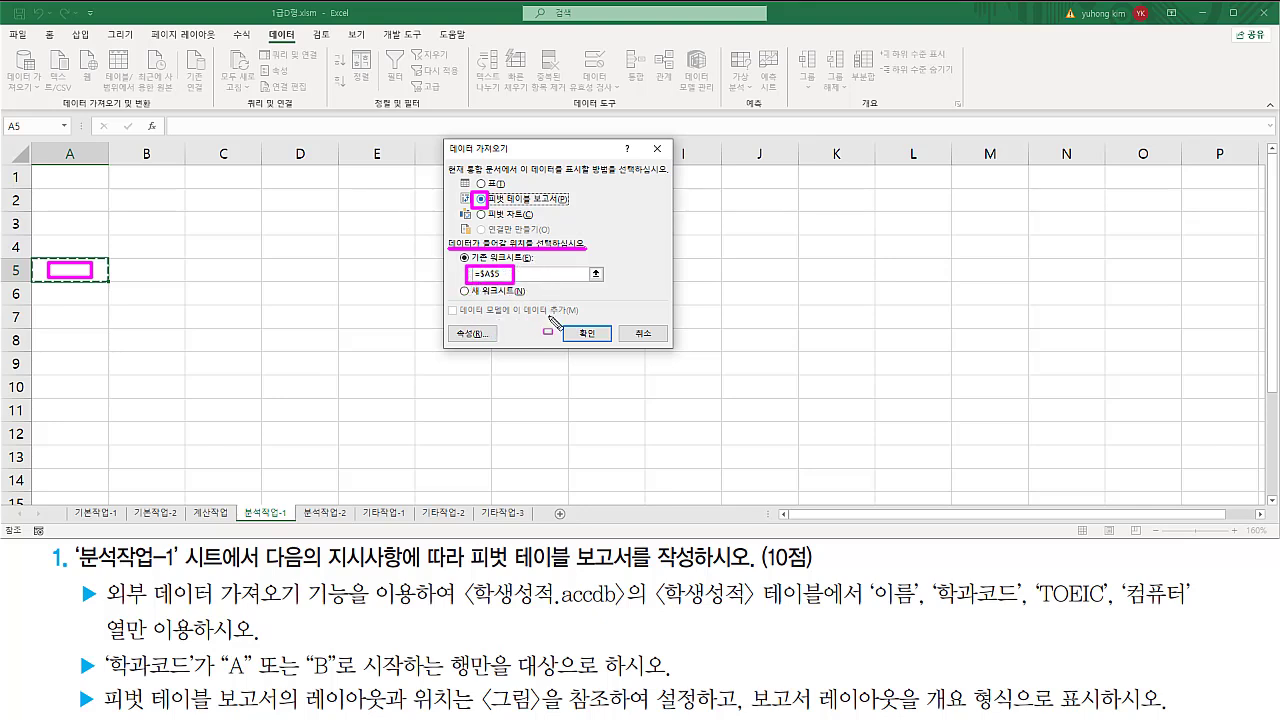
mouse_move(549, 320)
left_mouse_down()
mouse_move(602, 344)
mouse_move(574, 344)
mouse_move(597, 340)
left_mouse_up()
left_click(590, 334)
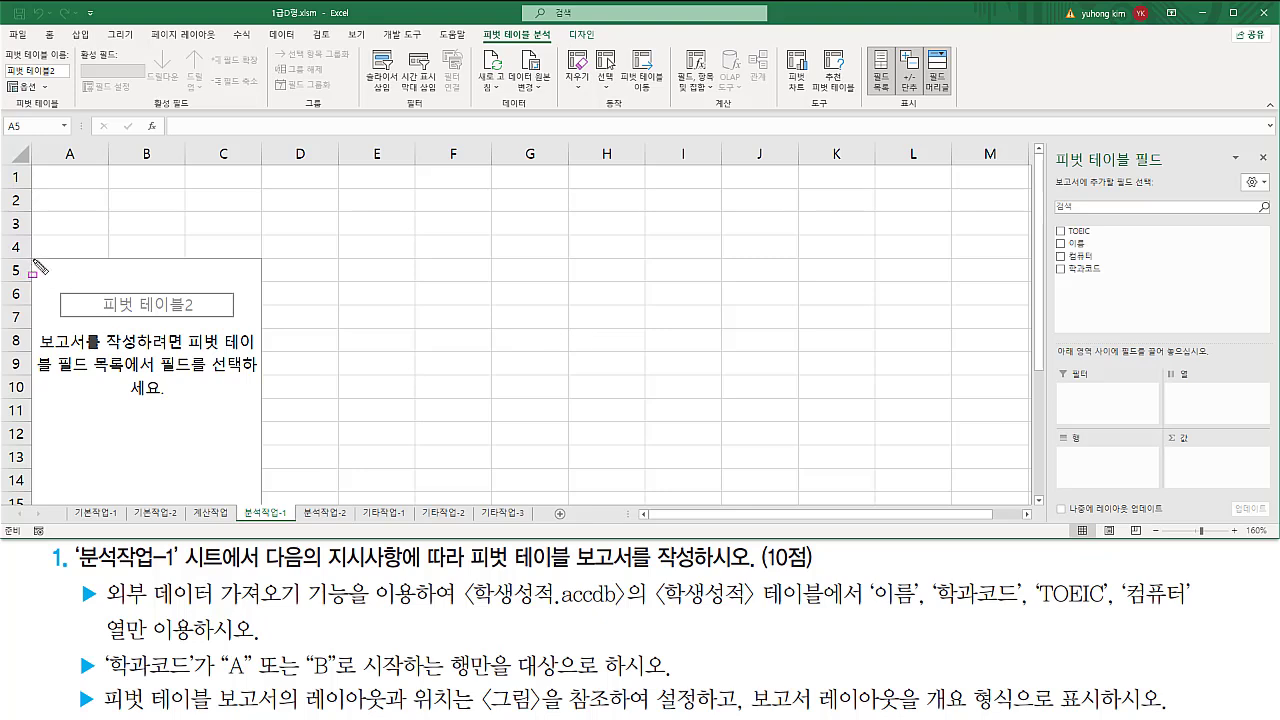
mouse_move(33, 260)
left_mouse_down()
mouse_move(107, 280)
mouse_move(266, 505)
left_mouse_up()
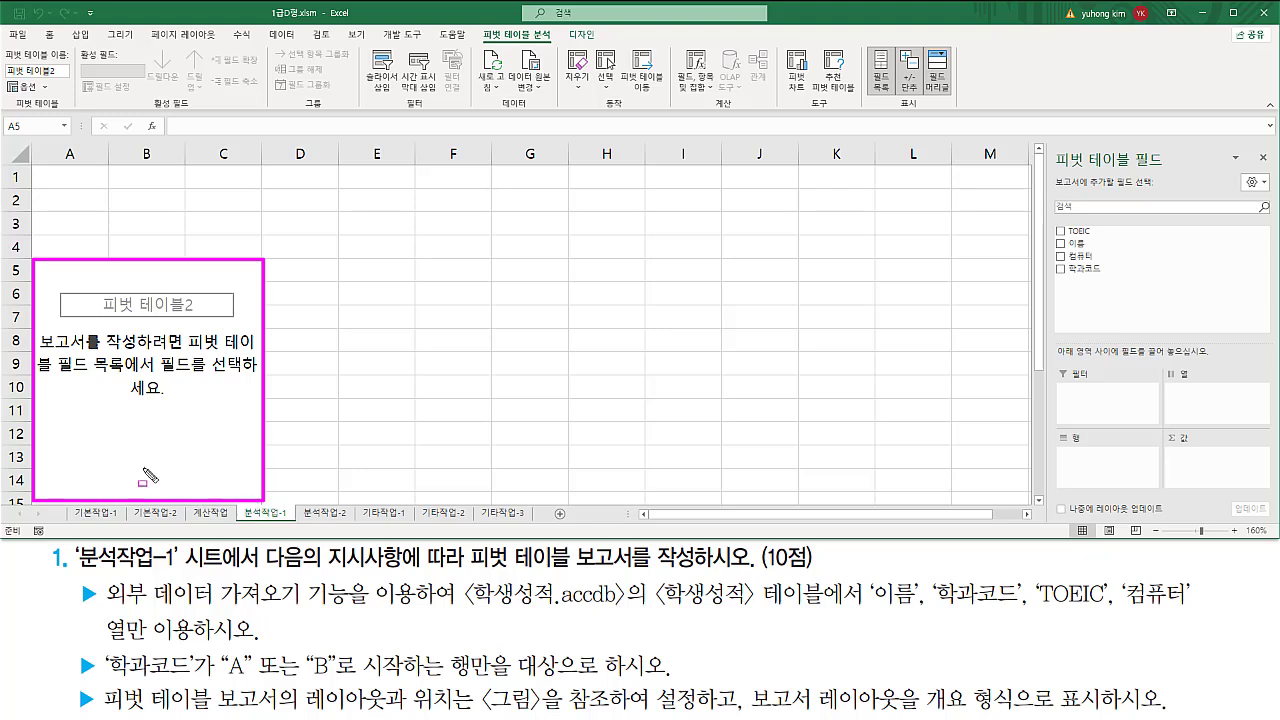
left_click_drag(1048, 182, 1163, 168)
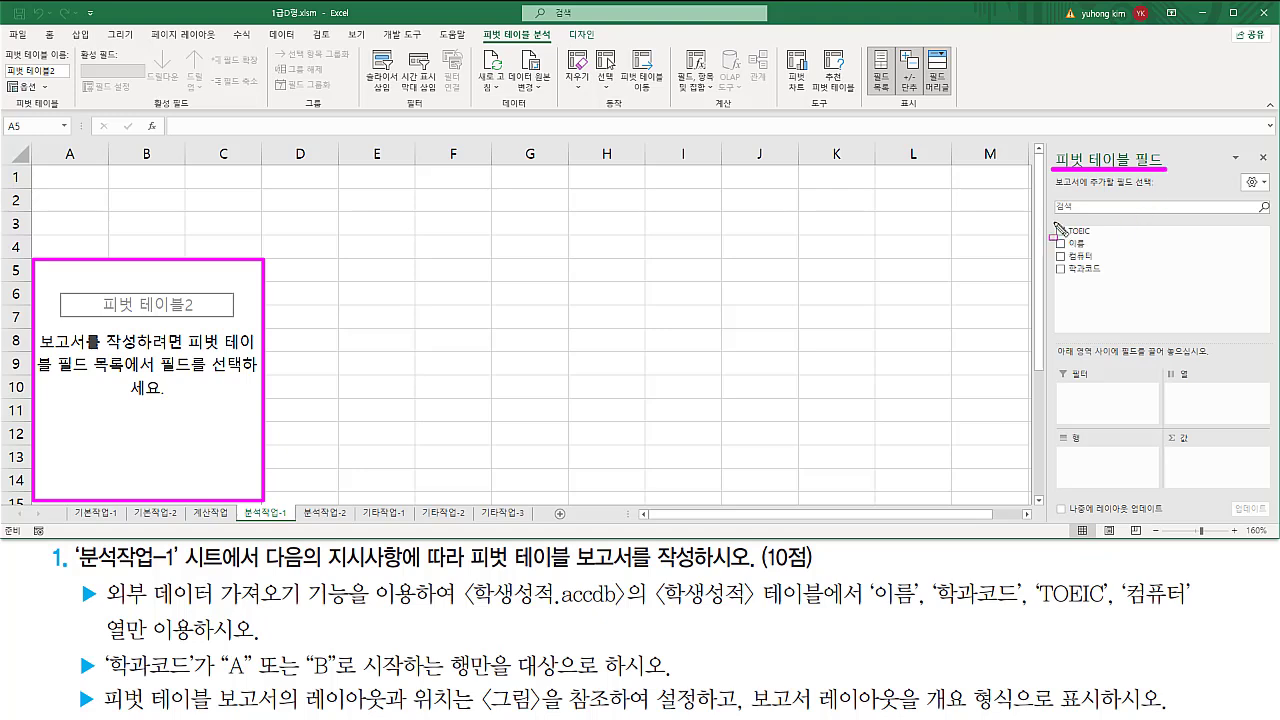
left_click_drag(1050, 222, 1079, 278)
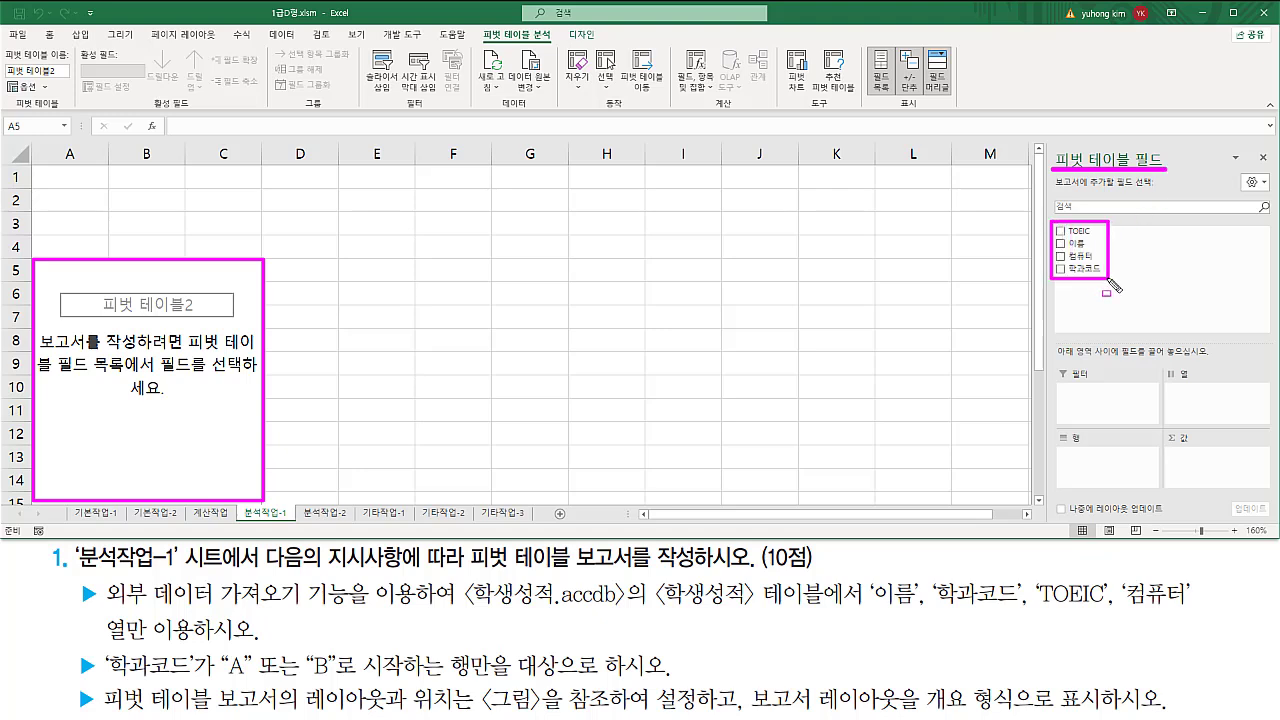
mouse_move(1055, 366)
left_mouse_down()
mouse_move(1058, 390)
mouse_move(1176, 446)
mouse_move(1272, 470)
mouse_move(1273, 494)
left_mouse_up()
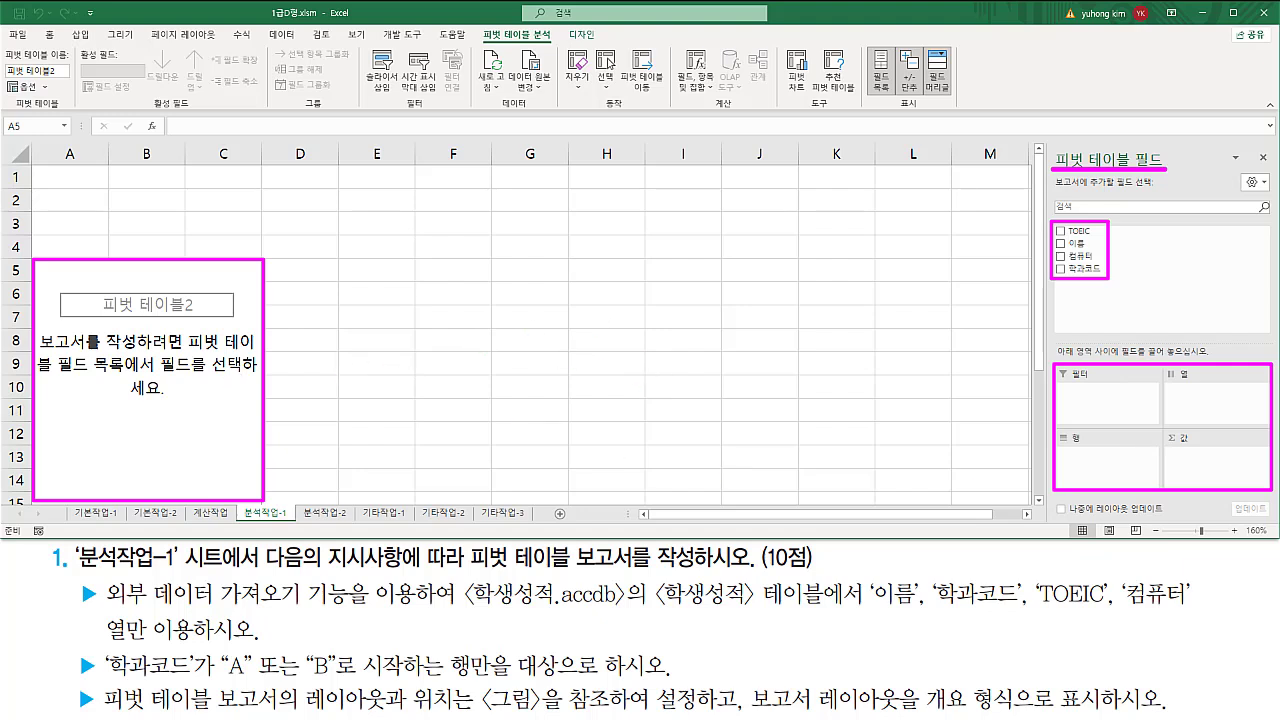
key("e")
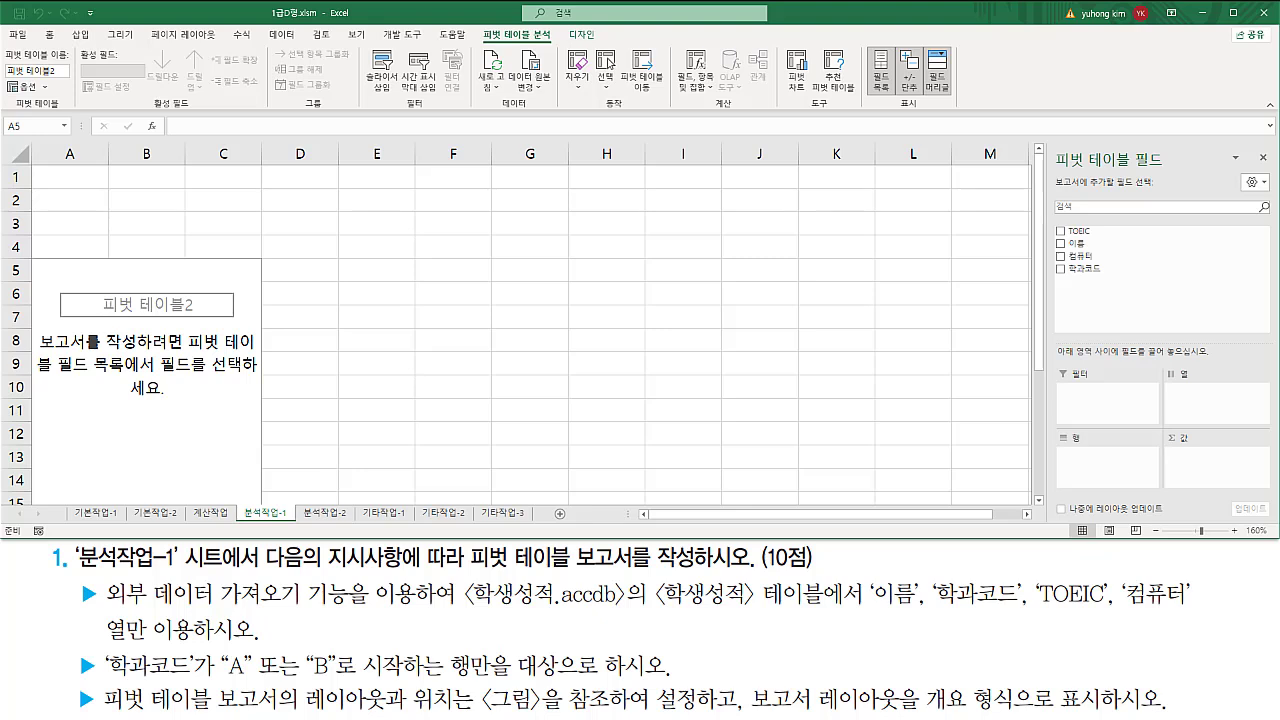
key("Right")
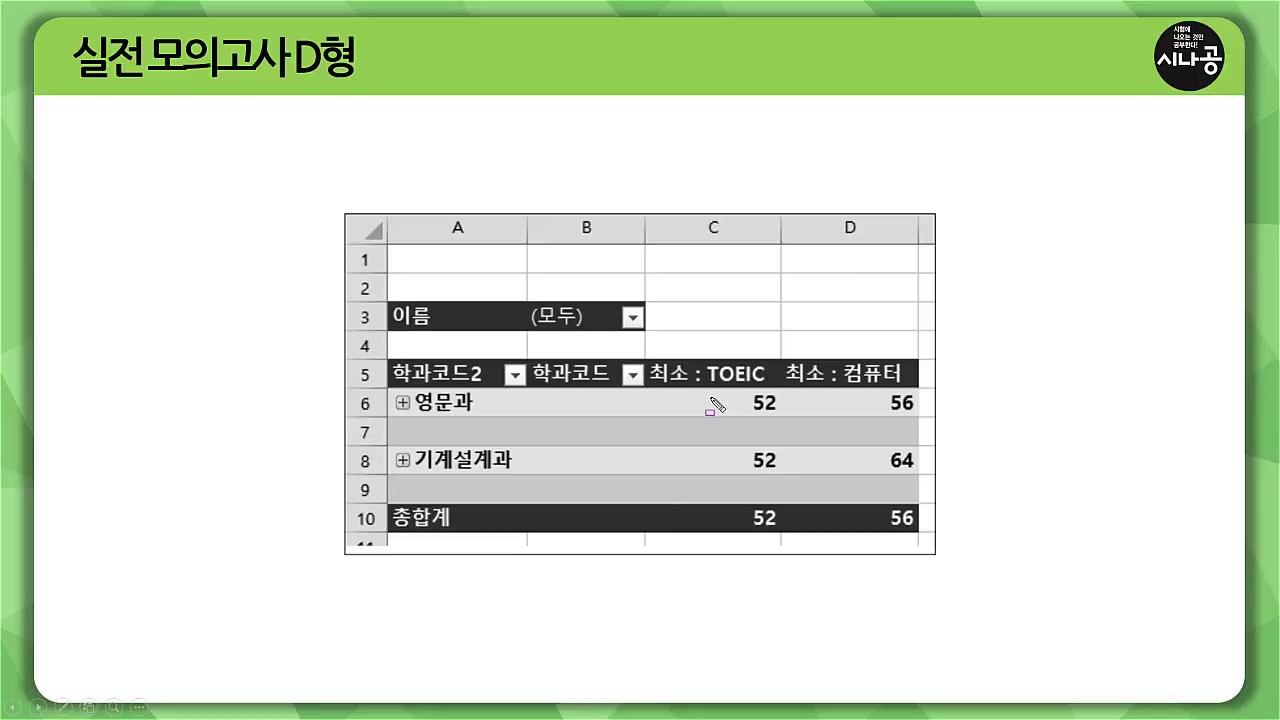
mouse_move(698, 388)
left_mouse_down()
mouse_move(777, 364)
mouse_move(698, 386)
left_mouse_up()
mouse_move(888, 372)
left_mouse_down()
mouse_move(840, 376)
mouse_move(912, 388)
left_mouse_up()
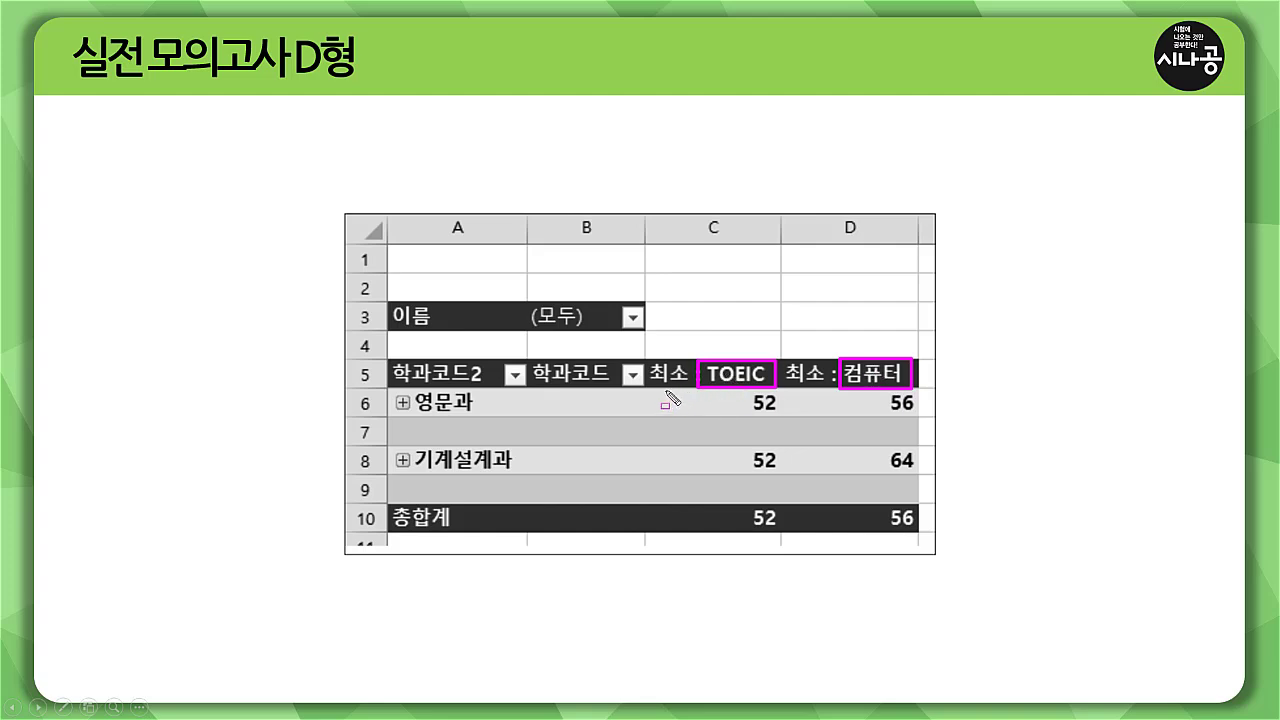
mouse_move(666, 390)
left_mouse_down()
mouse_move(928, 500)
mouse_move(917, 503)
left_mouse_up()
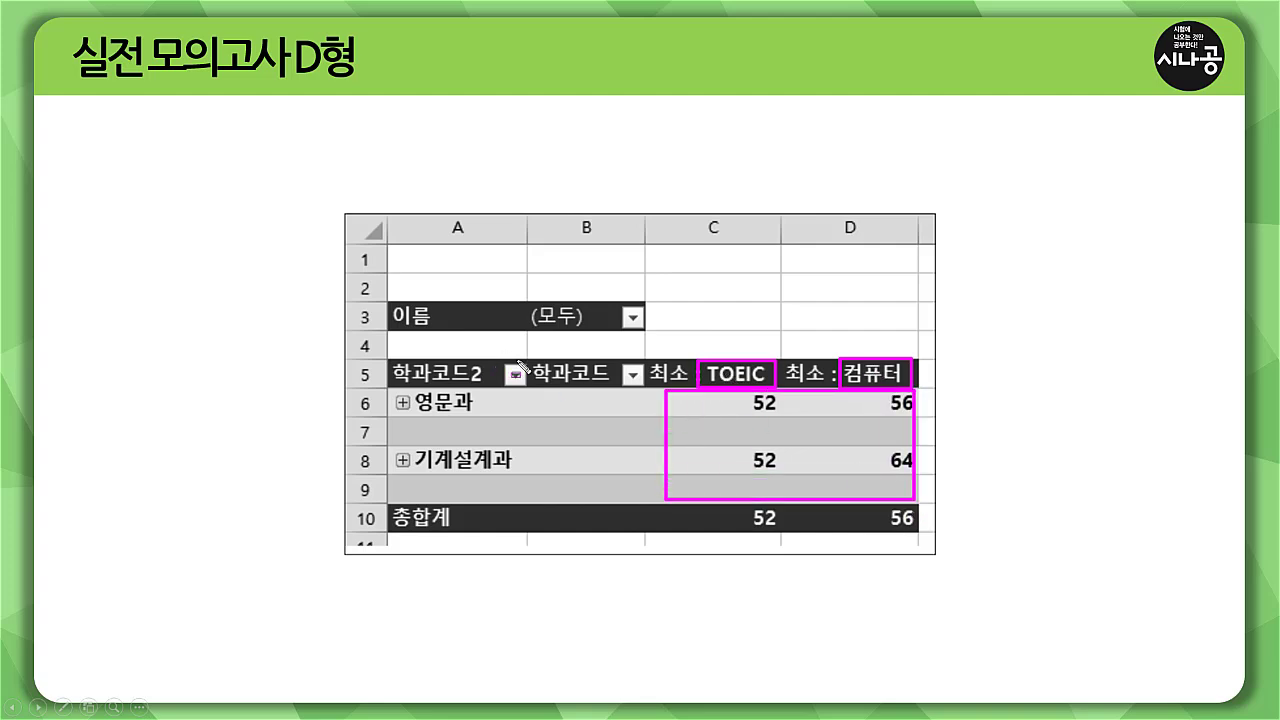
mouse_move(528, 357)
left_mouse_down()
mouse_move(550, 386)
mouse_move(624, 392)
left_mouse_up()
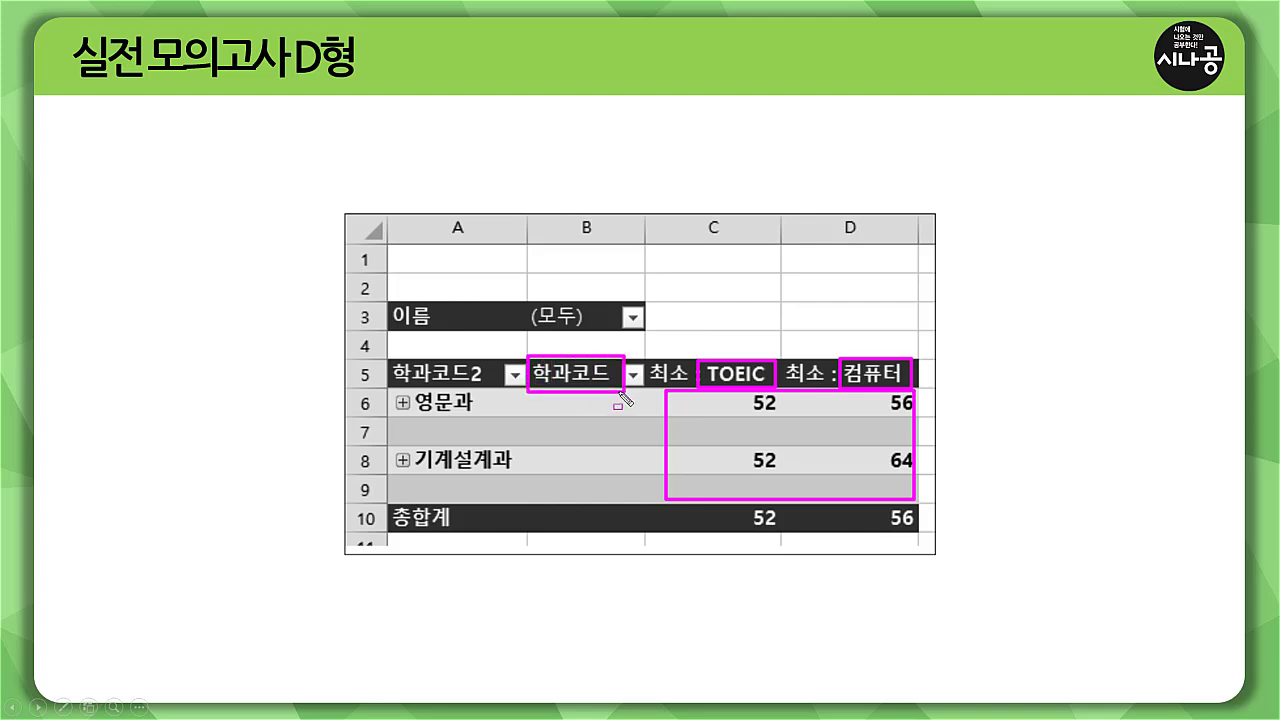
mouse_move(388, 324)
left_mouse_down()
mouse_move(398, 296)
mouse_move(466, 332)
left_mouse_up()
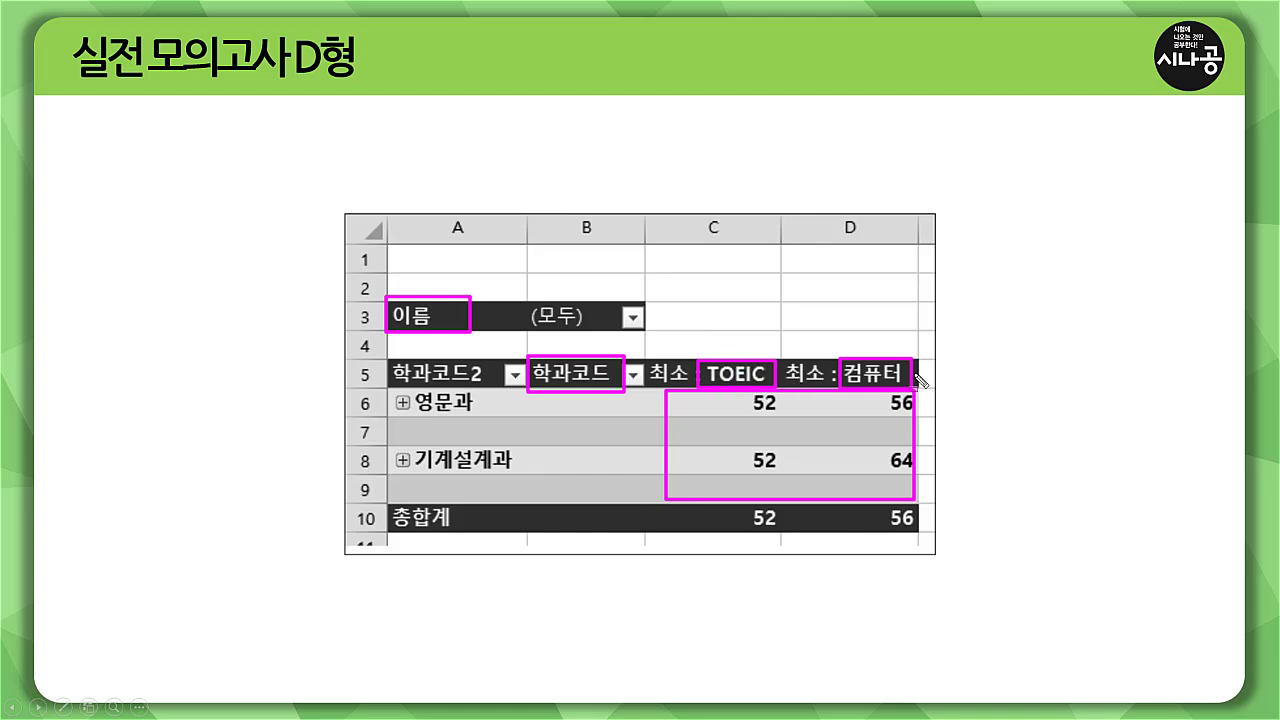
left_click_drag(764, 397, 764, 496)
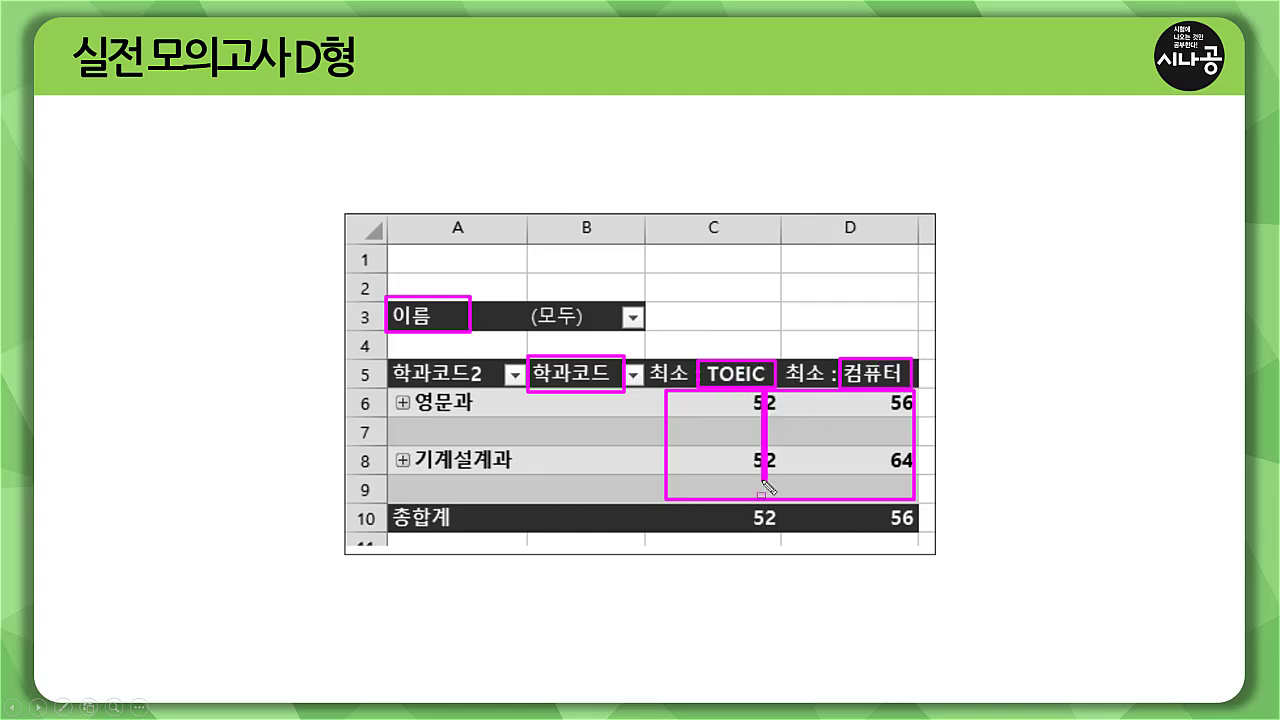
left_click_drag(897, 396, 897, 492)
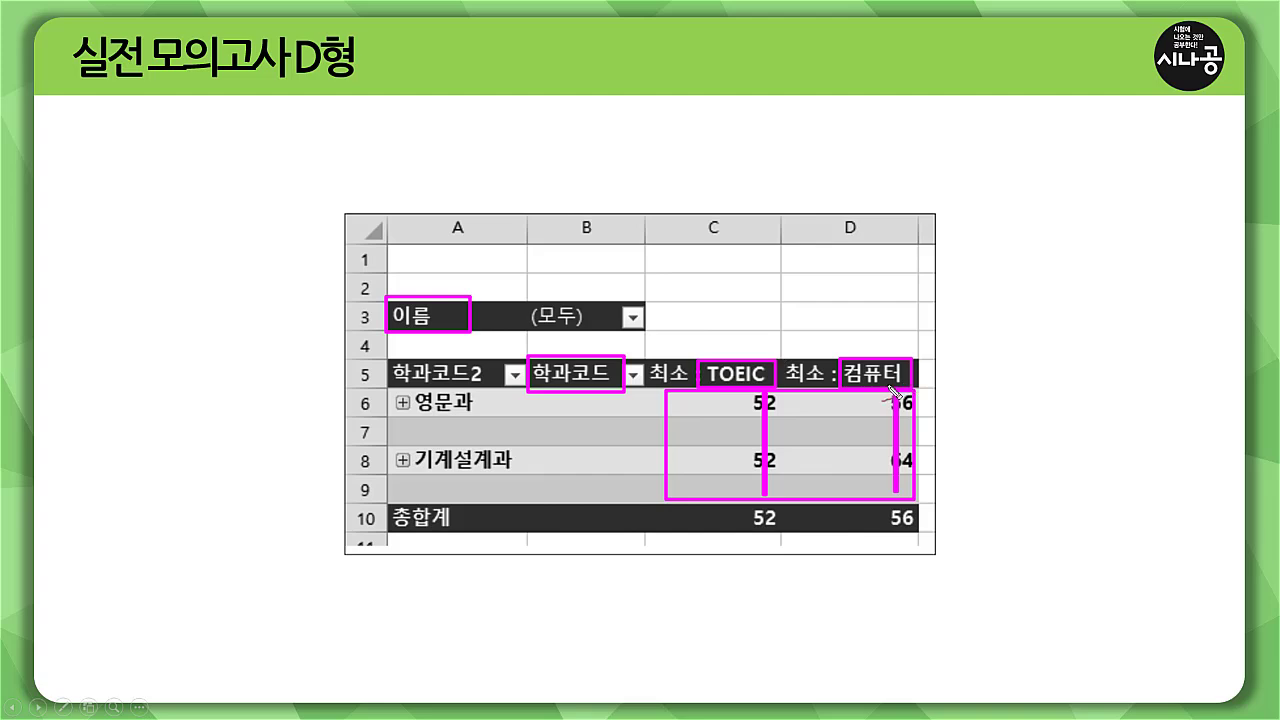
left_click_drag(658, 354, 706, 324)
left_click_drag(795, 349, 824, 333)
left_click_drag(648, 324, 657, 320)
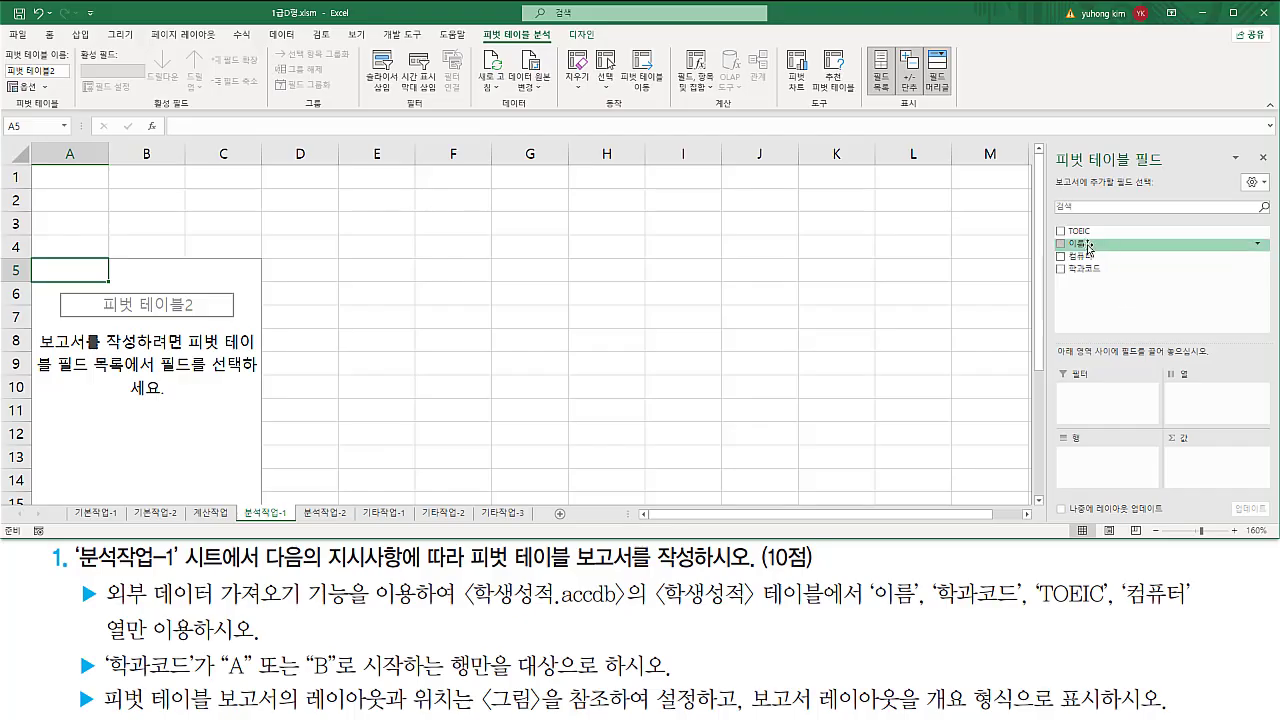
- Lay out the pivot table with 이름 as filter, 학과코드 as rows, and TOEIC and 컴퓨터 as values in that order
left_click_drag(1090, 250, 1104, 402)
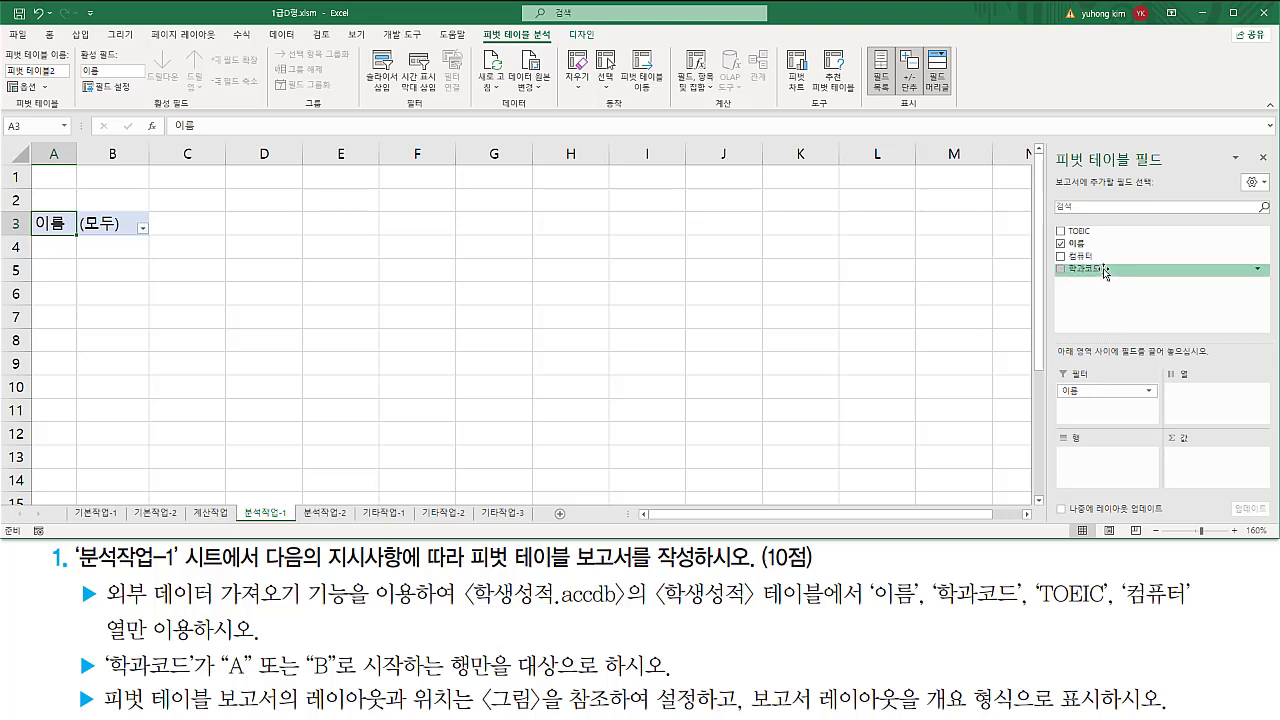
left_click_drag(1105, 272, 1110, 461)
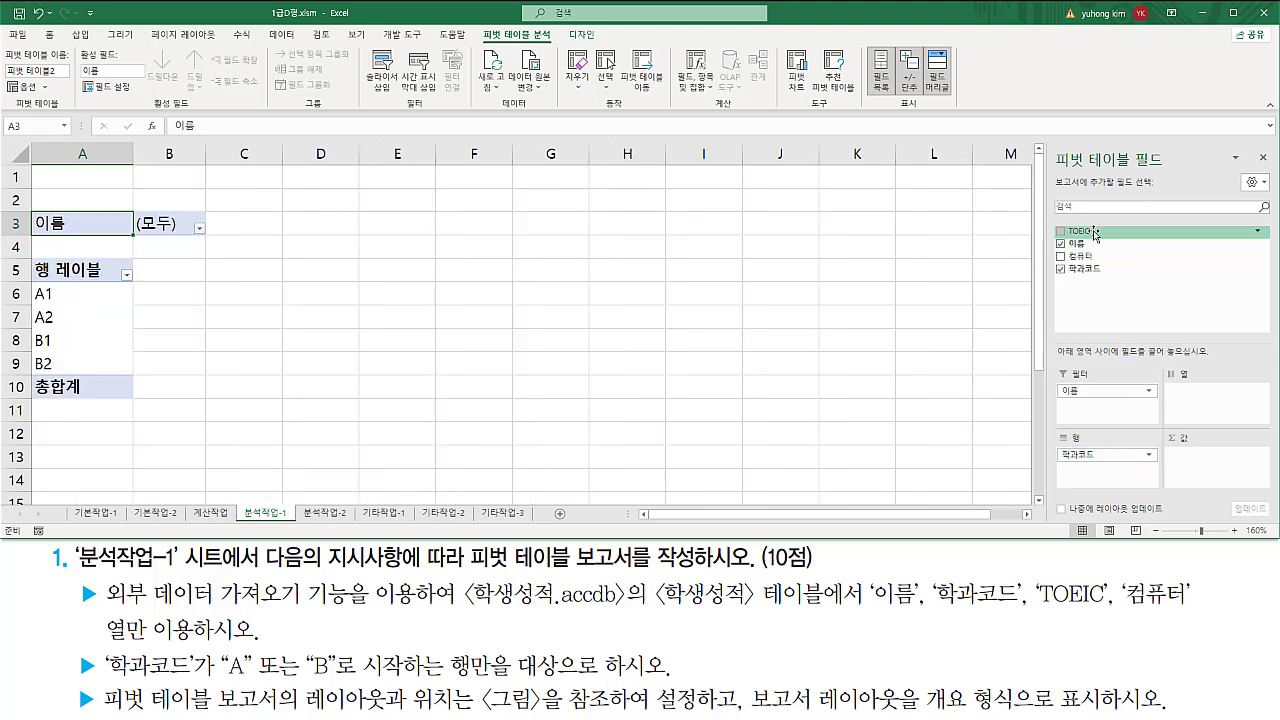
left_click_drag(1095, 234, 1206, 467)
left_click_drag(1205, 467, 1206, 468)
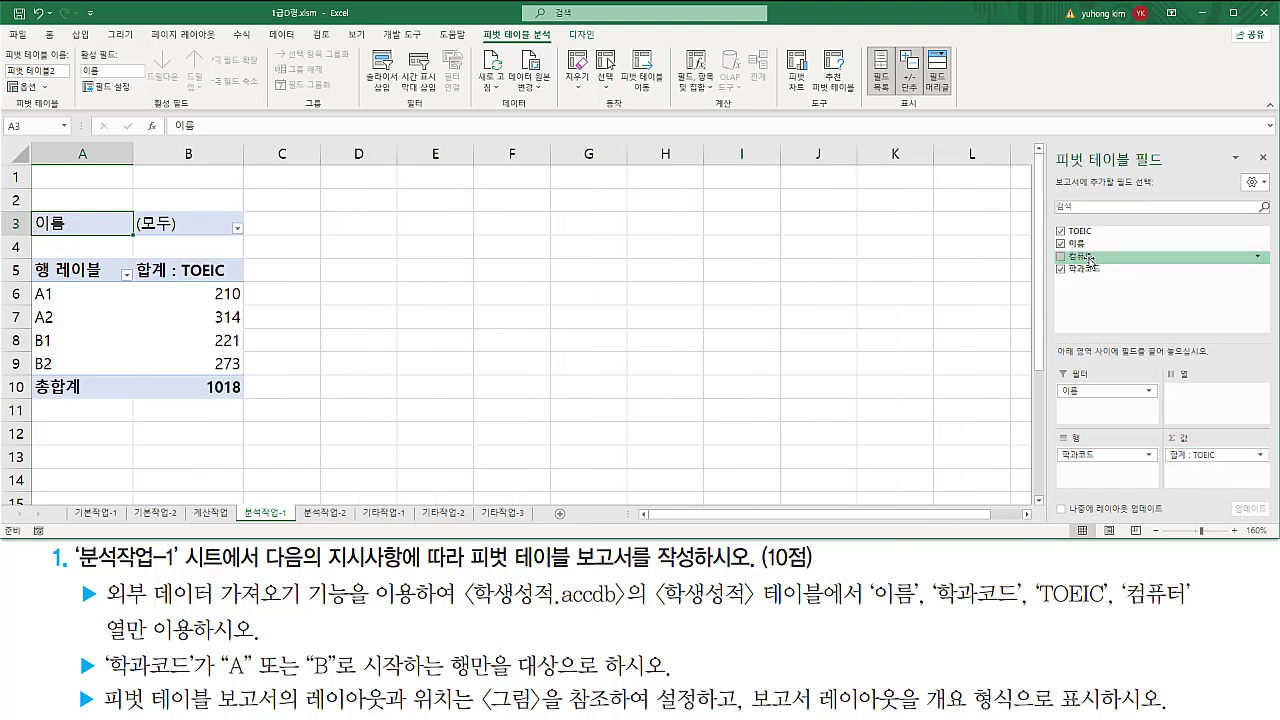
mouse_move(1089, 258)
left_mouse_down()
mouse_move(1118, 258)
mouse_move(1178, 315)
mouse_move(1204, 471)
mouse_move(1164, 450)
mouse_move(1192, 478)
mouse_move(1270, 481)
left_mouse_up()
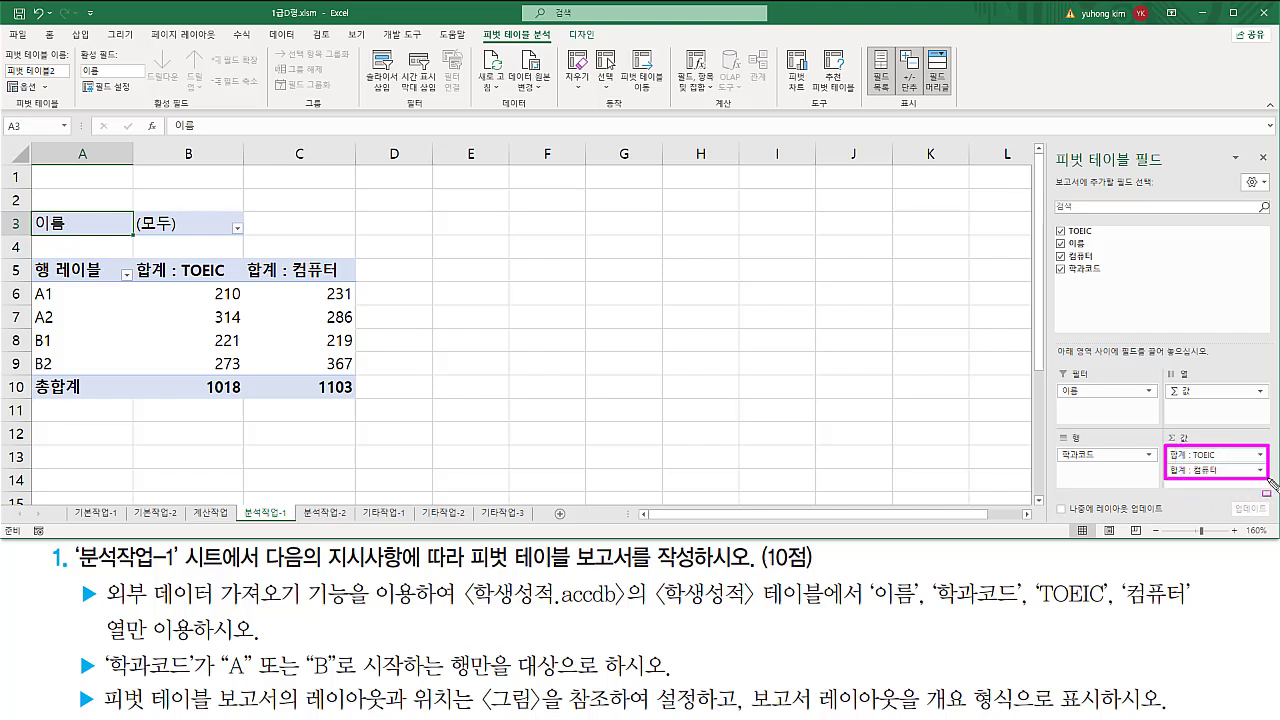
left_click_drag(1166, 397, 1192, 397)
mouse_move(1162, 364)
left_mouse_down()
mouse_move(1184, 438)
mouse_move(1272, 428)
left_mouse_up()
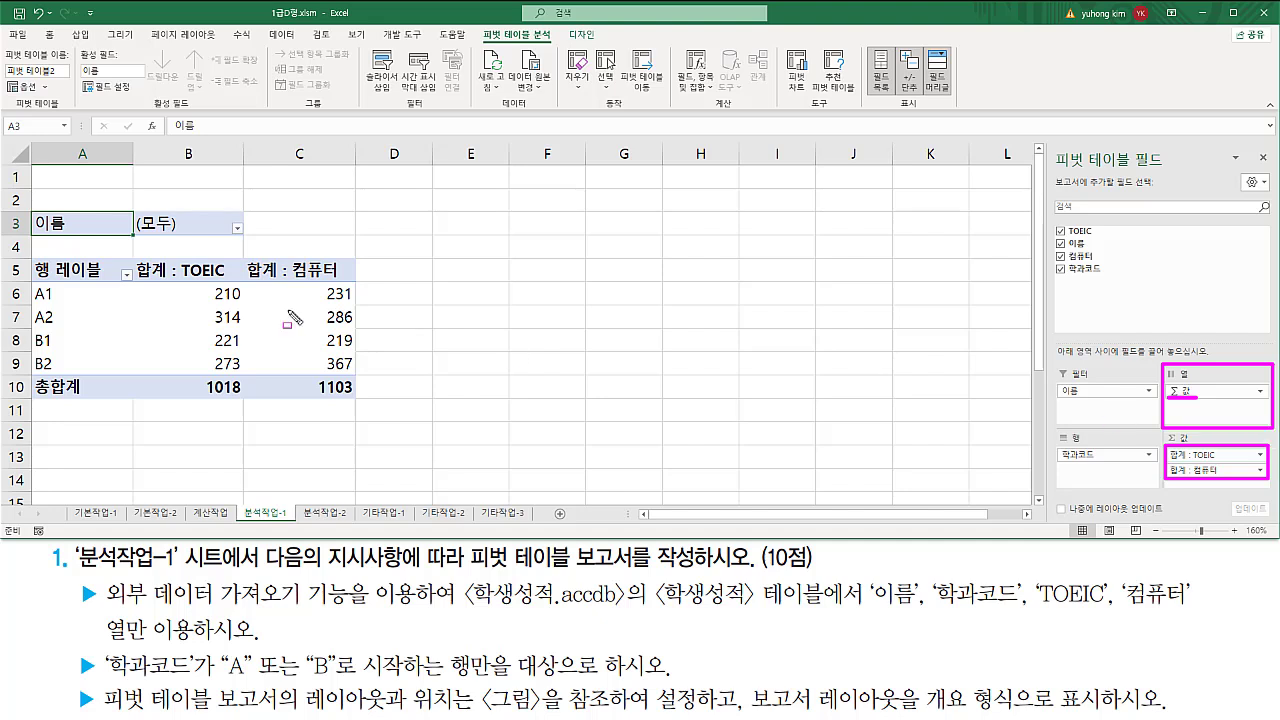
left_click_drag(229, 284, 229, 374)
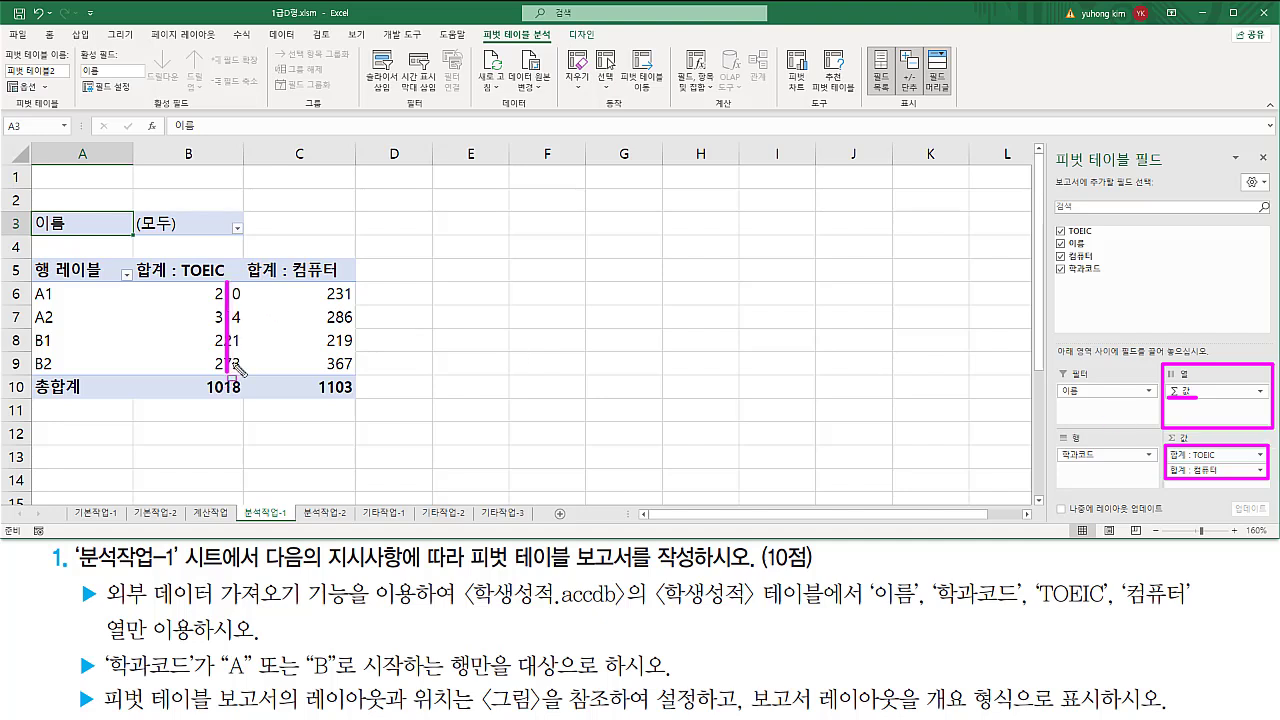
left_click_drag(336, 285, 338, 376)
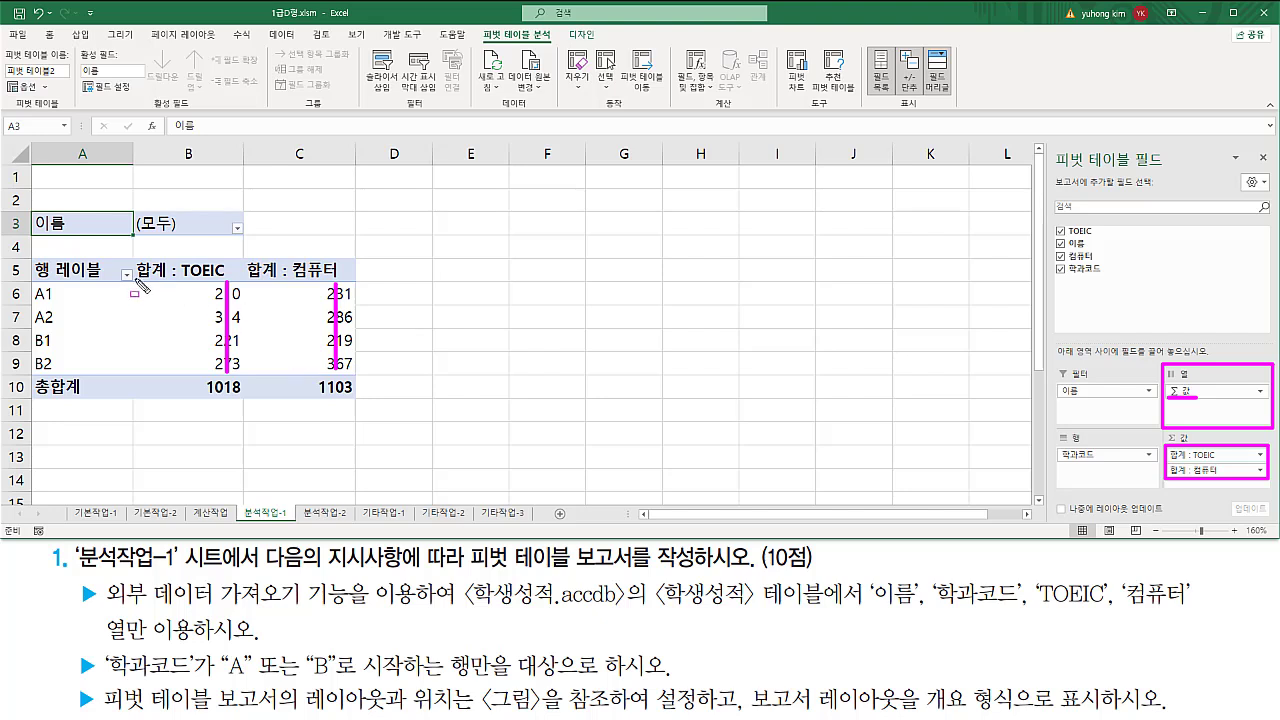
left_click_drag(137, 278, 167, 278)
left_click_drag(249, 279, 275, 279)
key("Escape")
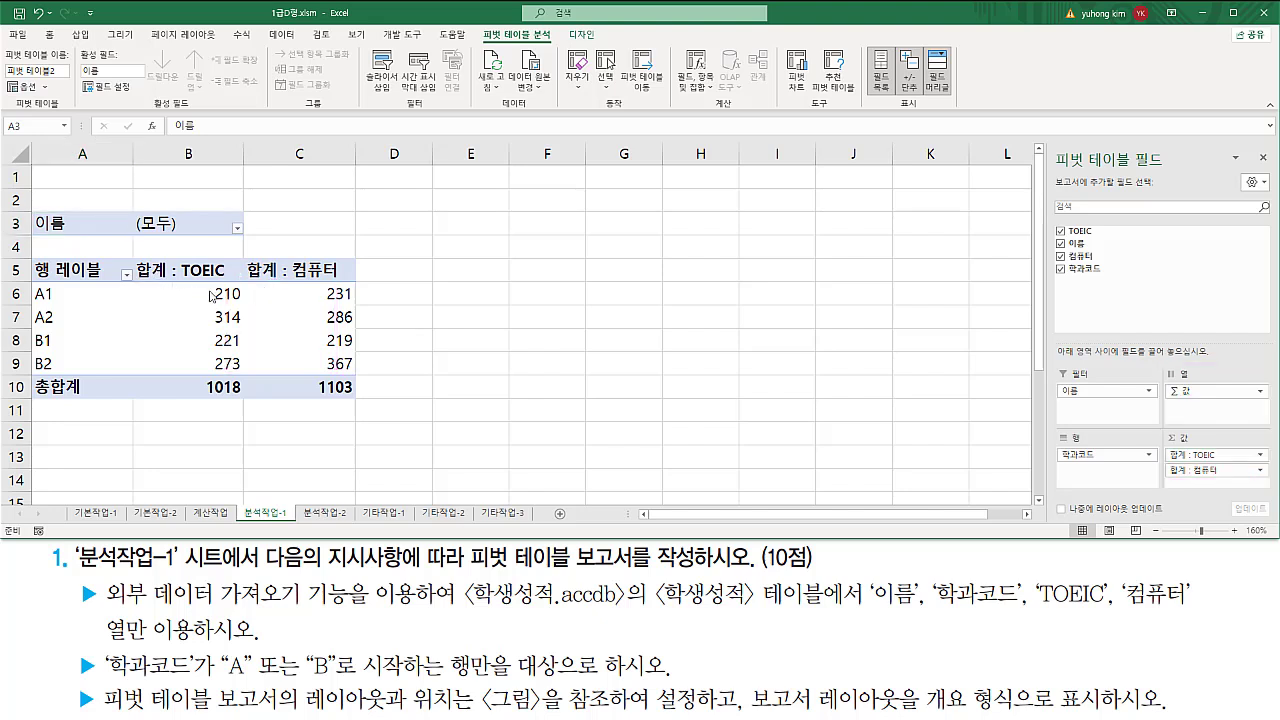
- Summarize the TOEIC values in the pivot table by 최소값 (minimum)
left_click(212, 296)
left_click(214, 318)
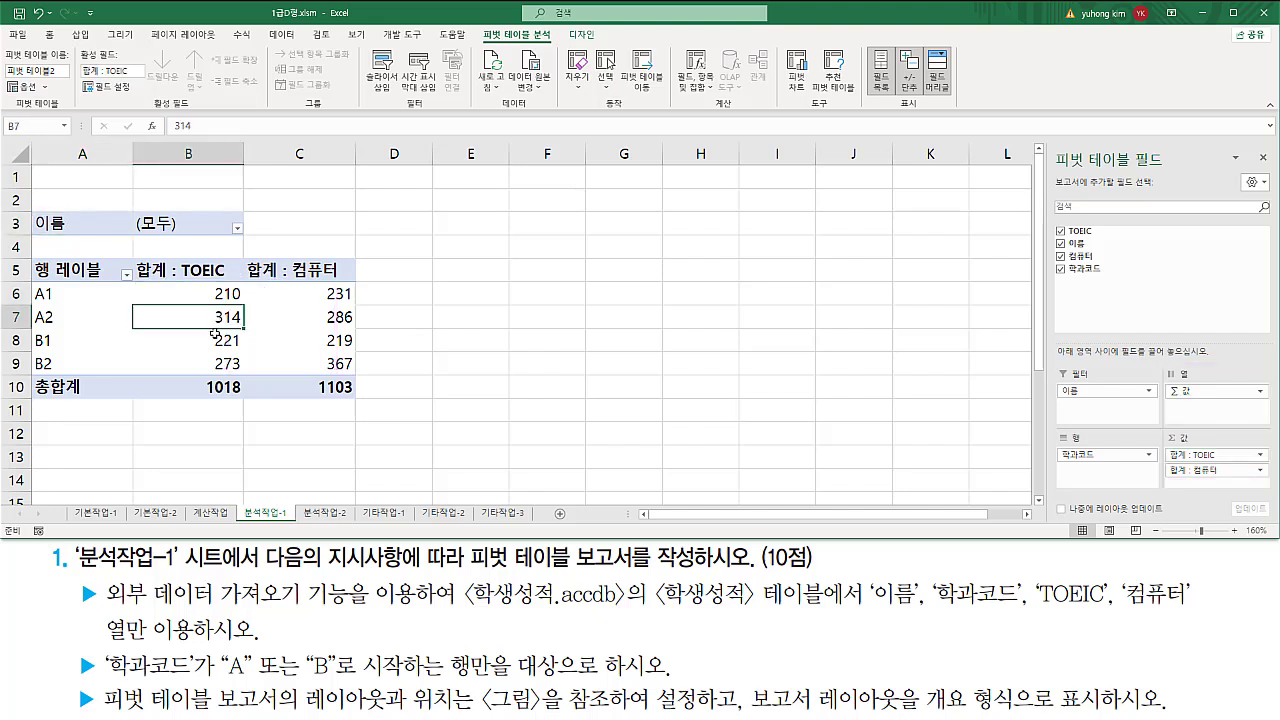
right_click(162, 317)
mouse_move(221, 454)
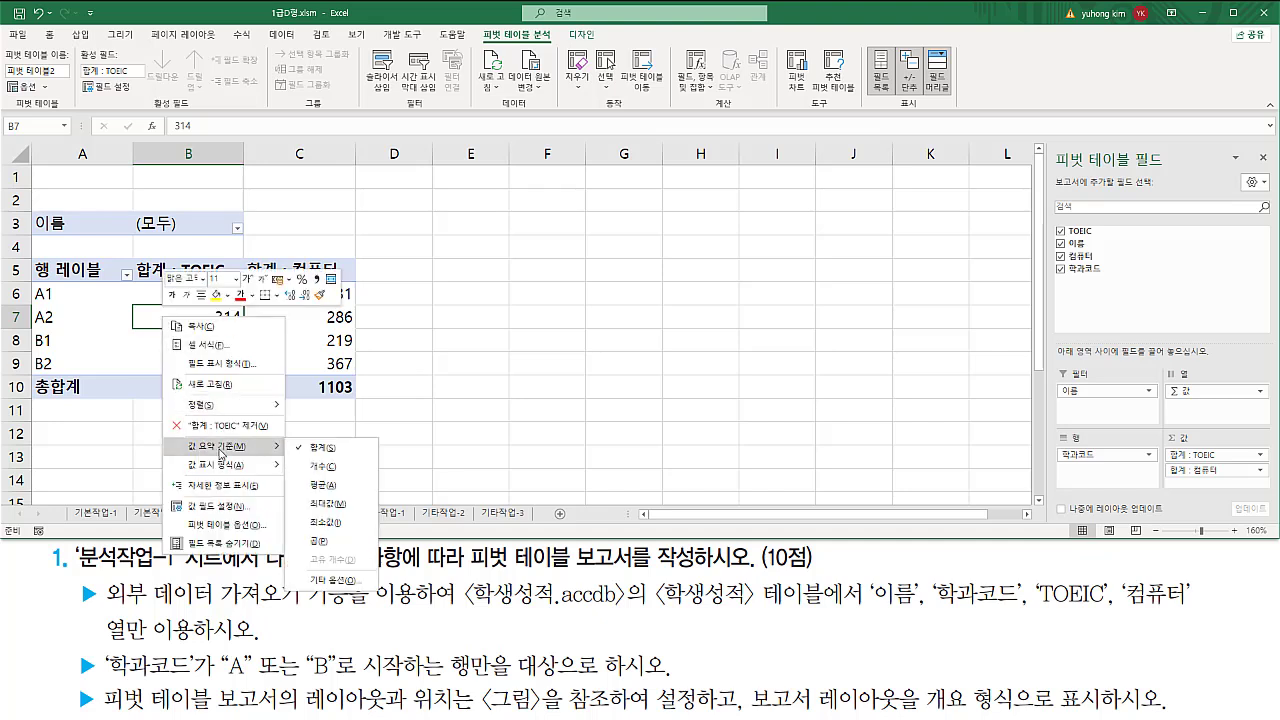
left_click(325, 522)
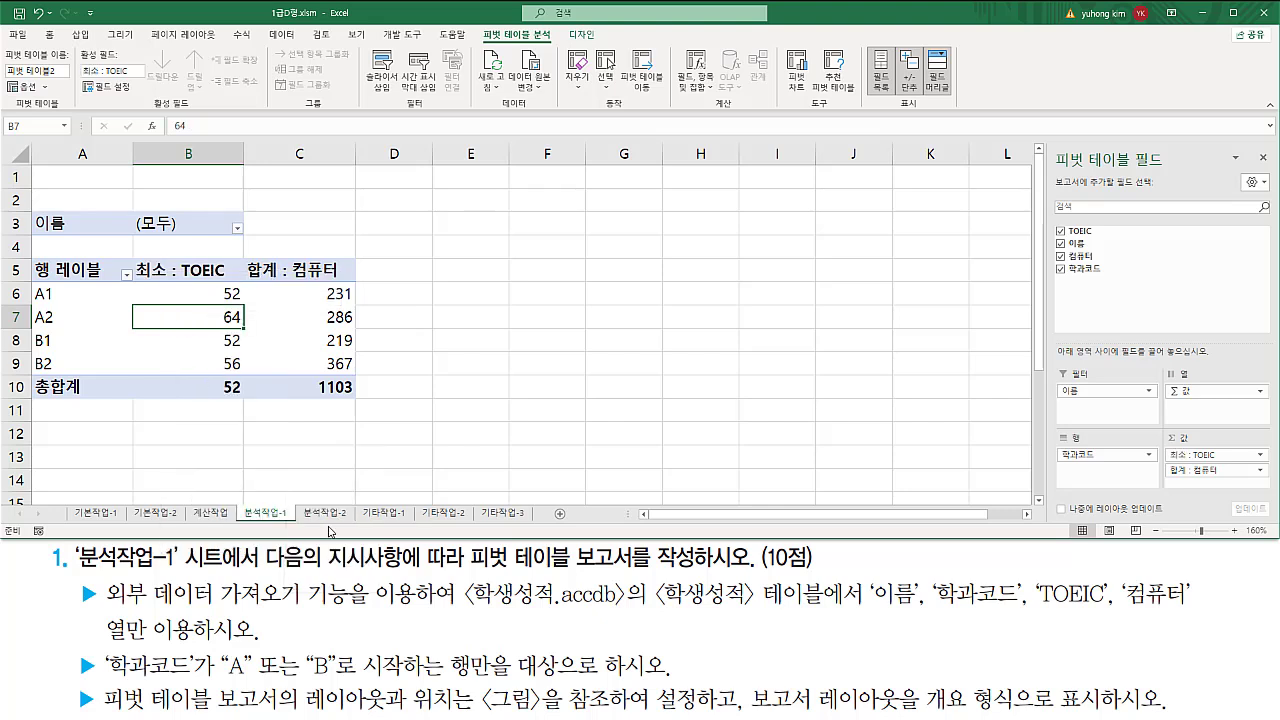
- Summarize the 컴퓨터 values in the pivot table by 최소값 (minimum)
left_click(317, 320)
left_click(330, 294)
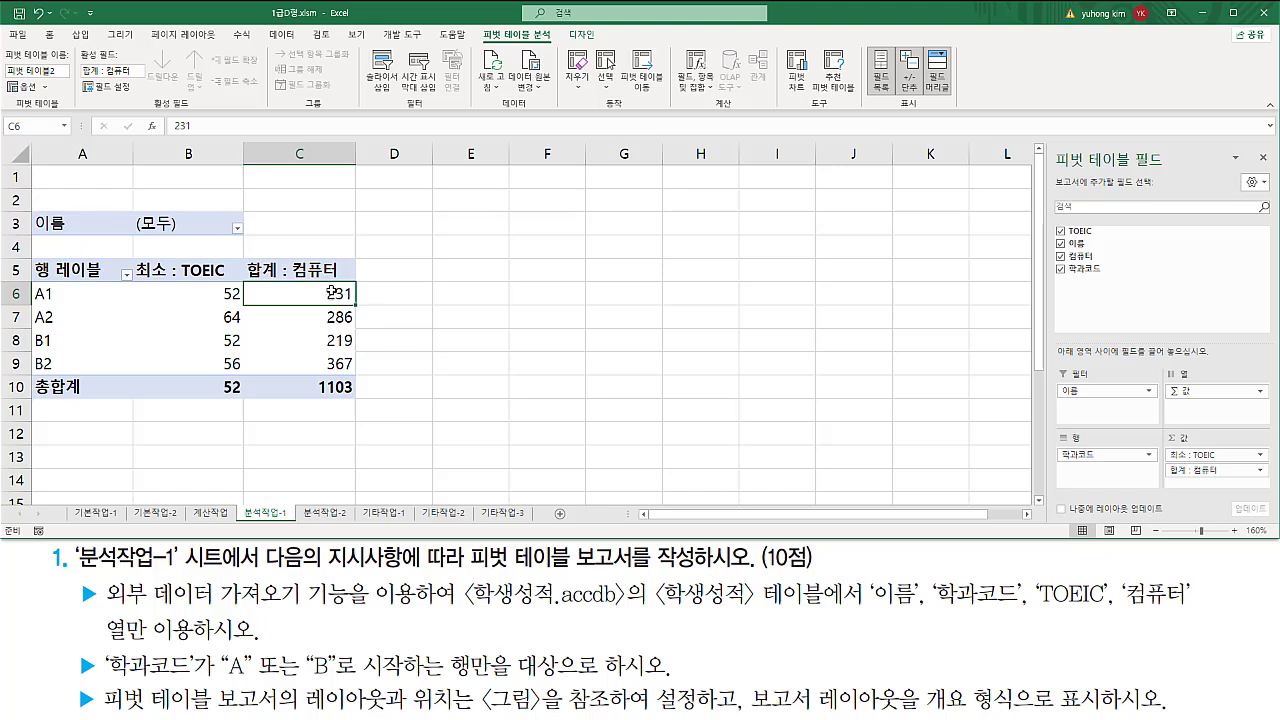
right_click(331, 291)
mouse_move(371, 429)
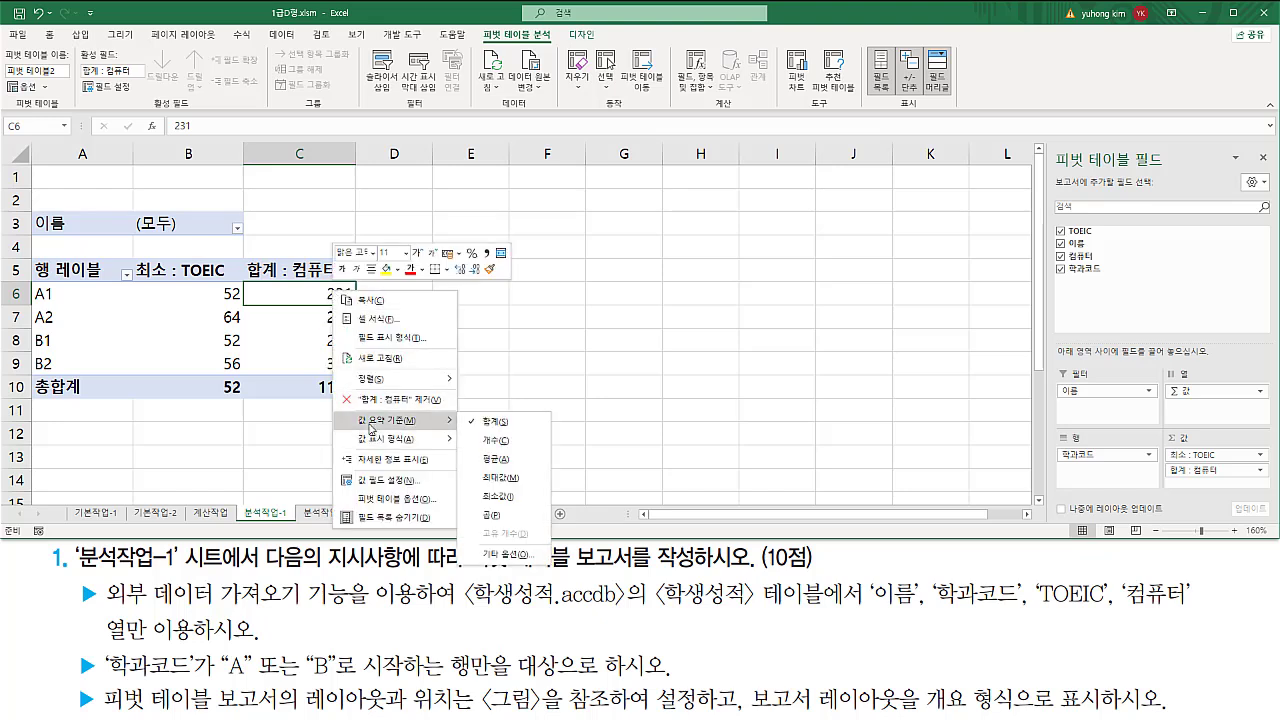
left_click(500, 496)
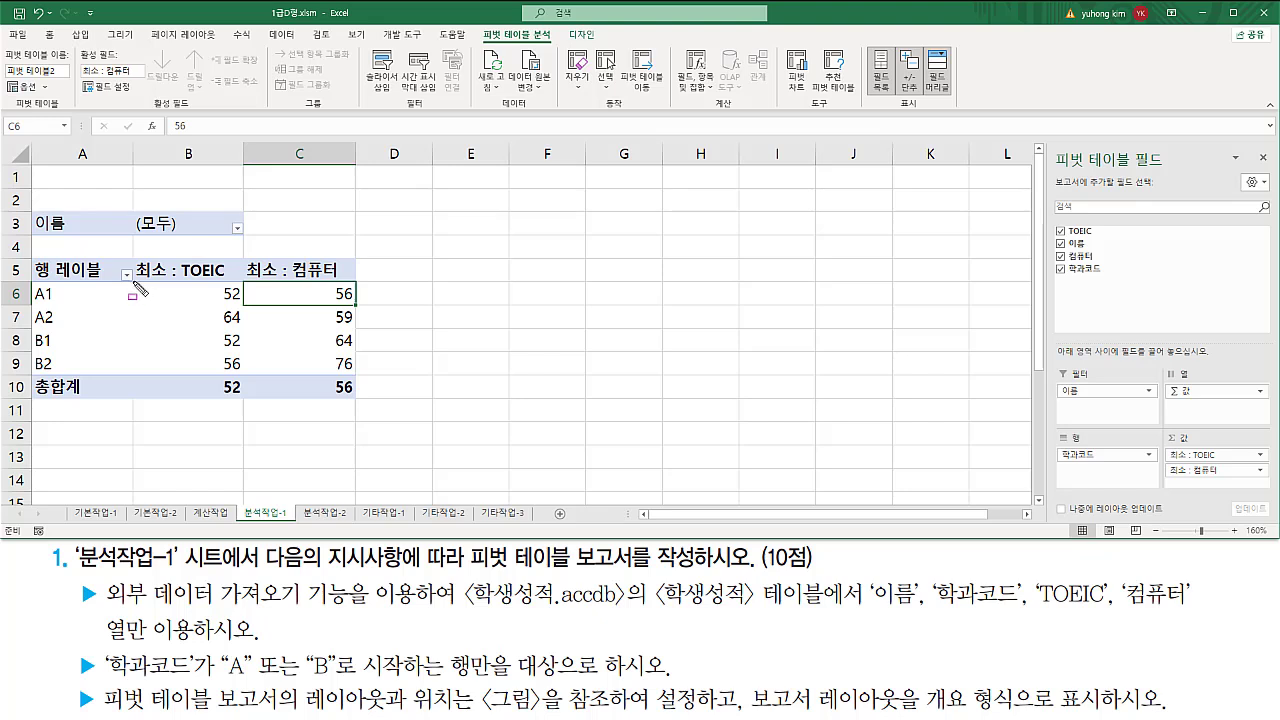
mouse_move(133, 279)
left_mouse_down()
mouse_move(353, 279)
mouse_move(358, 257)
left_mouse_up()
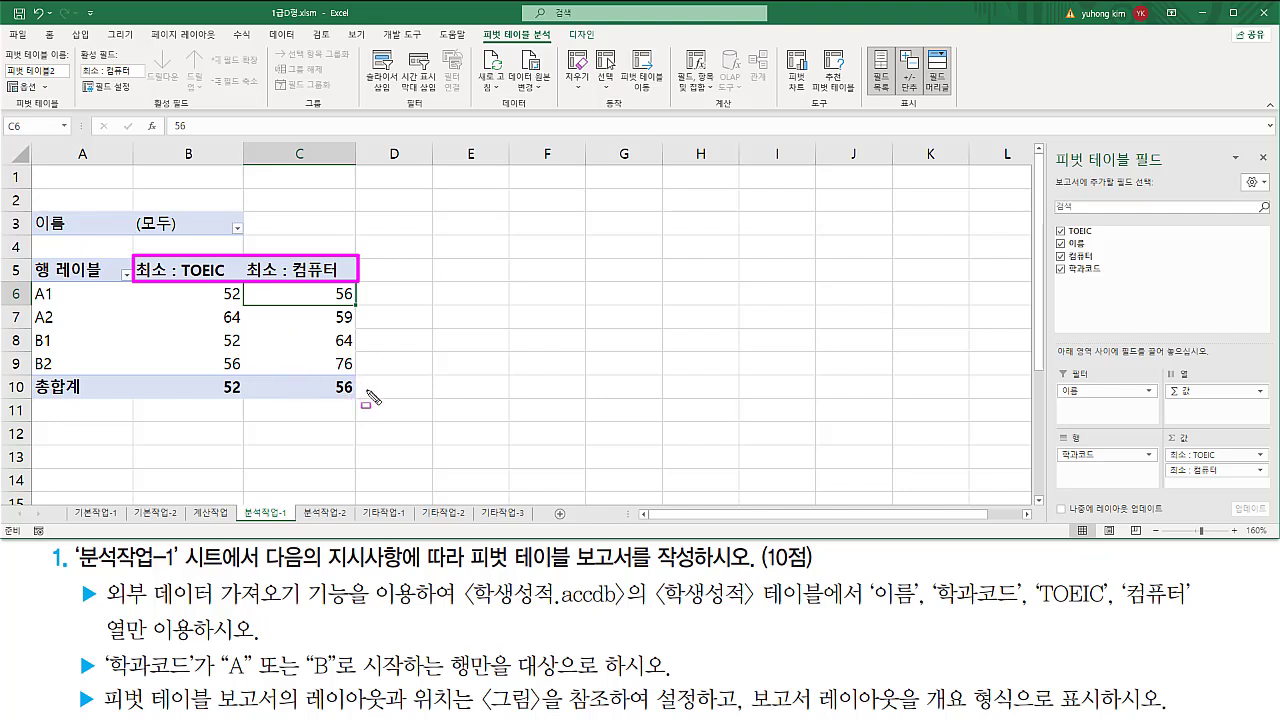
left_click_drag(298, 708, 1104, 714)
left_click(480, 683)
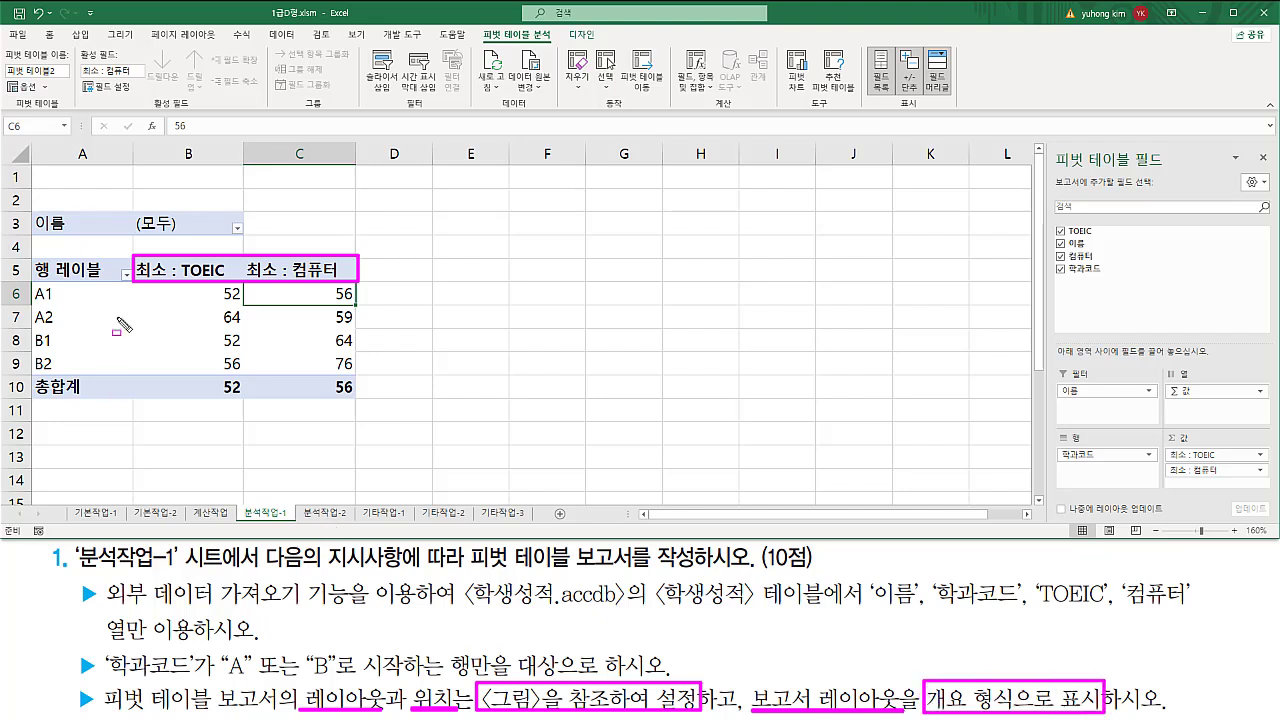
key("Escape")
- Set the pivot table's report layout to outline form (개요 형식으로 표시)
left_click(196, 294)
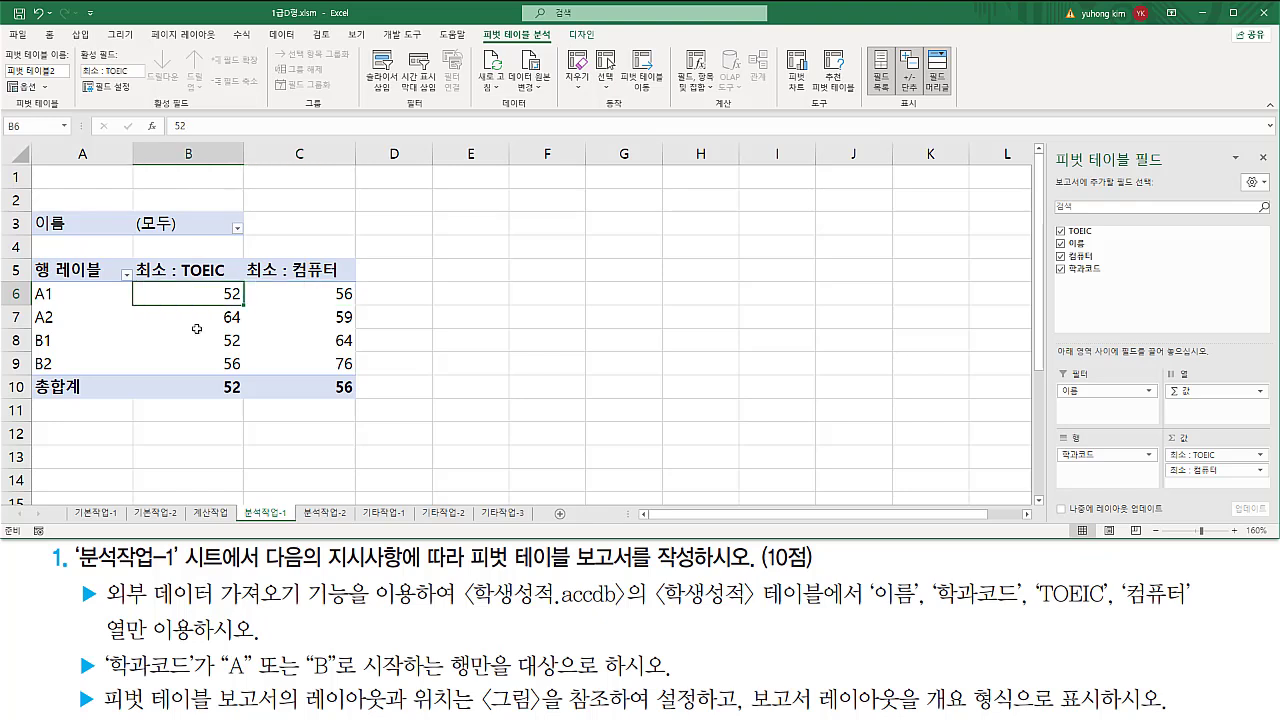
left_click(194, 340)
left_click(257, 331)
left_click(284, 308)
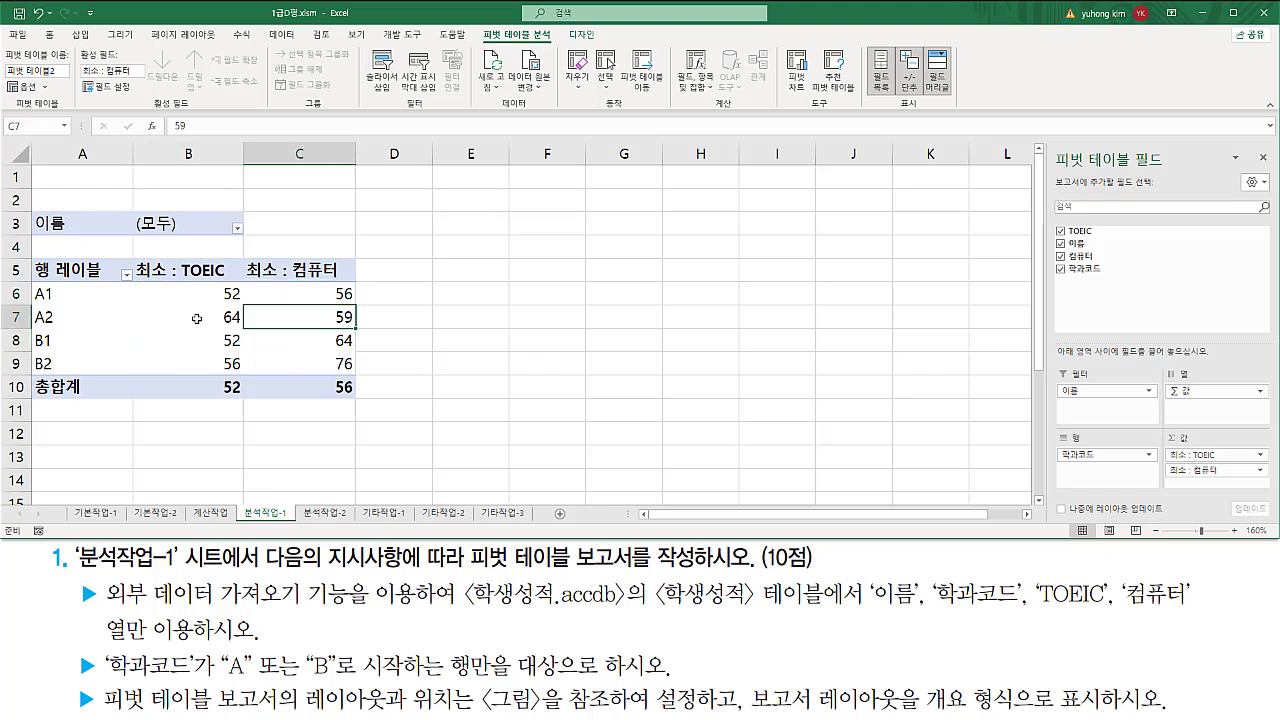
left_click(581, 34)
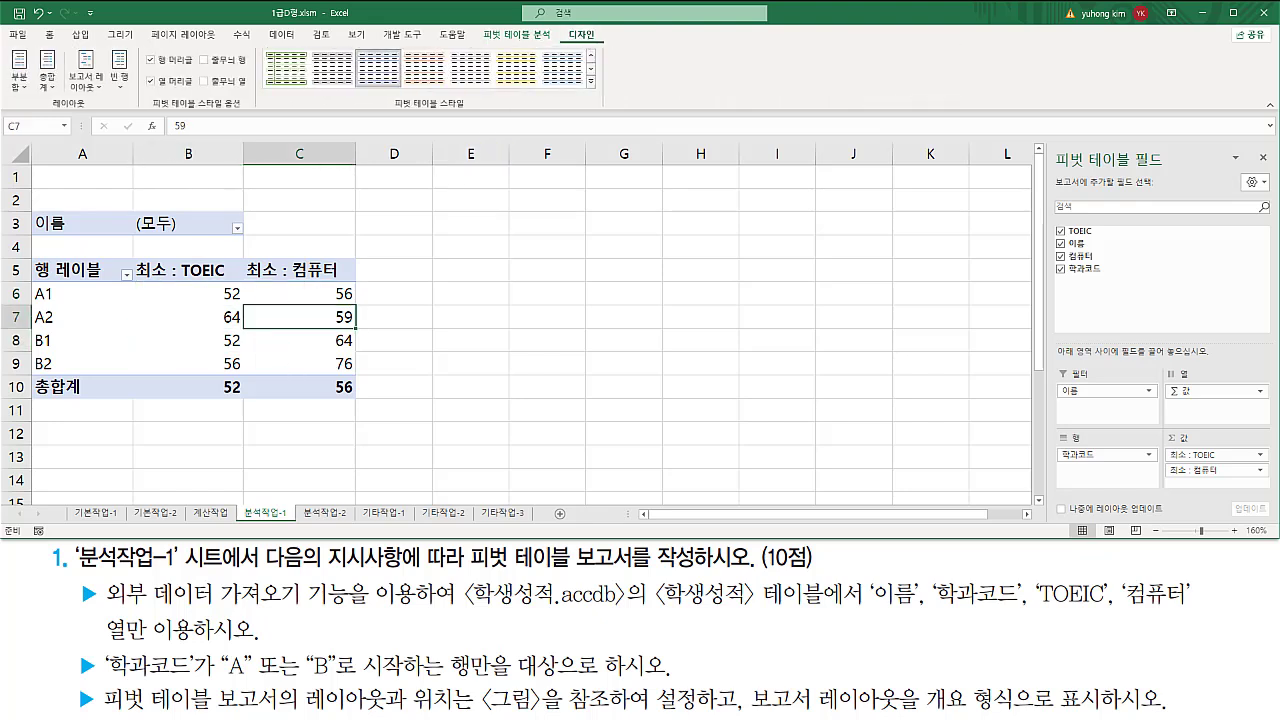
left_click_drag(560, 27, 605, 44)
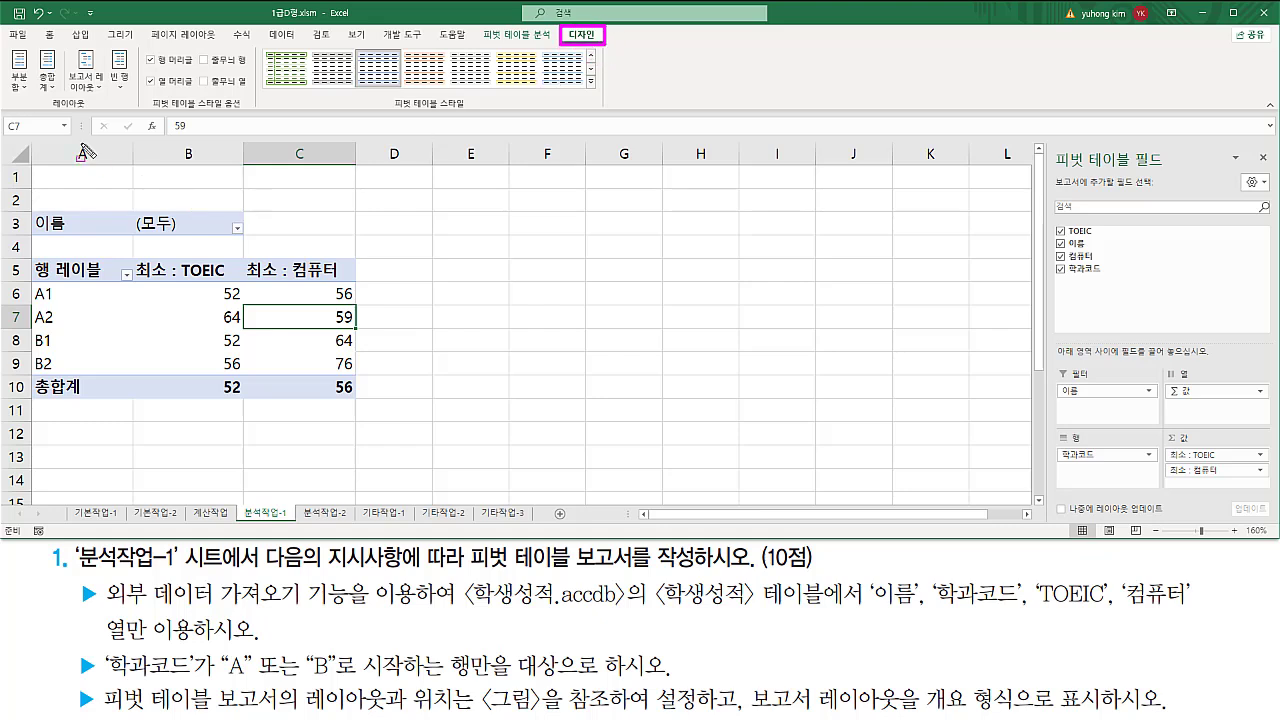
left_click_drag(45, 112, 96, 112)
left_click_drag(64, 44, 104, 97)
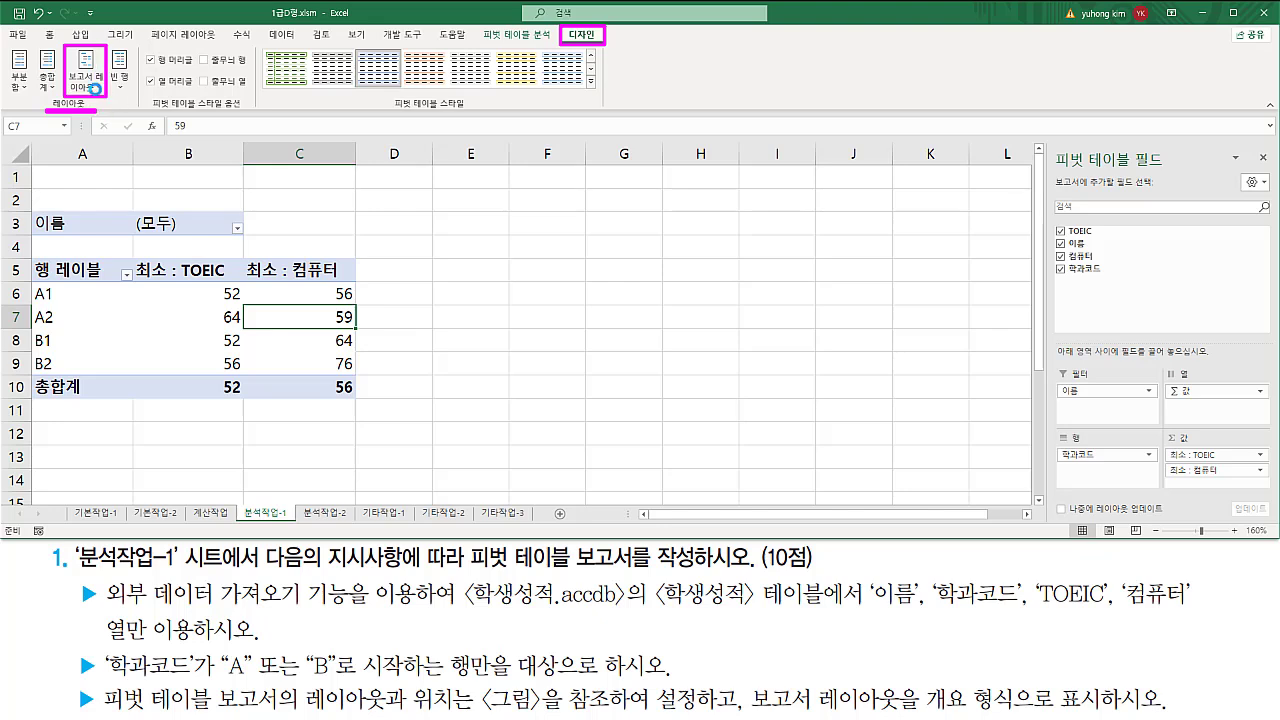
key("Escape")
left_click(88, 88)
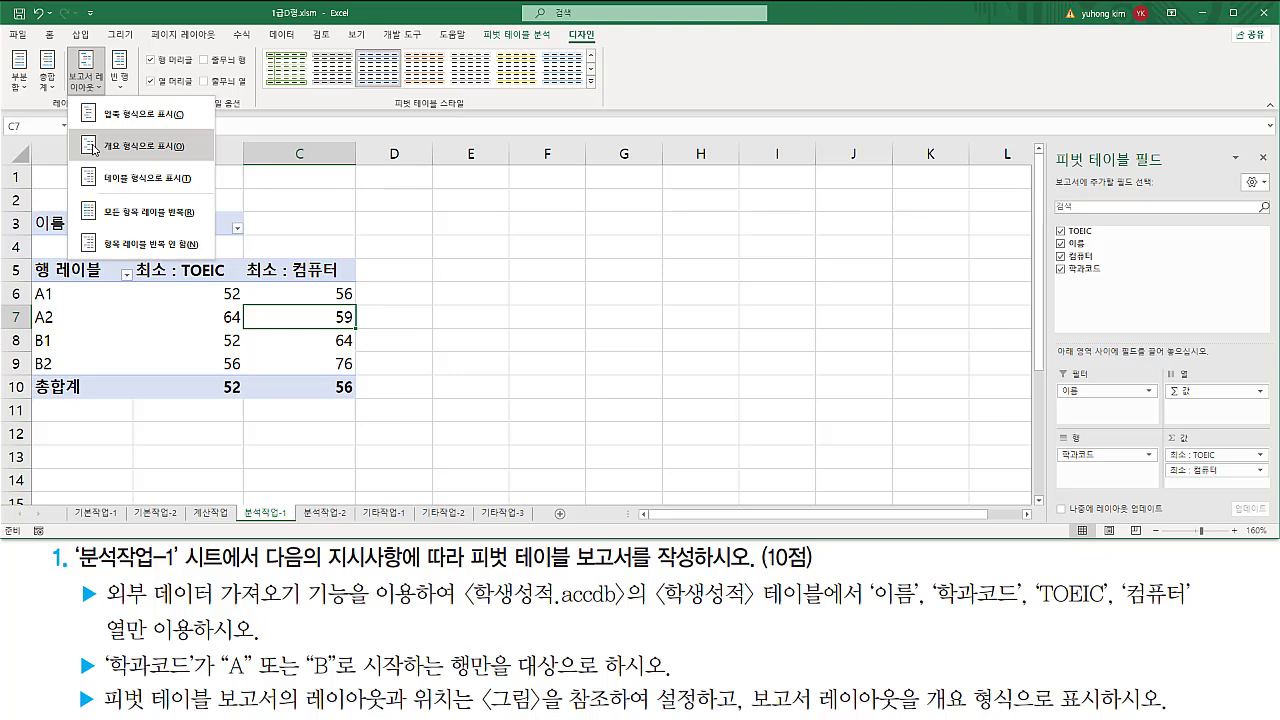
left_click(94, 149)
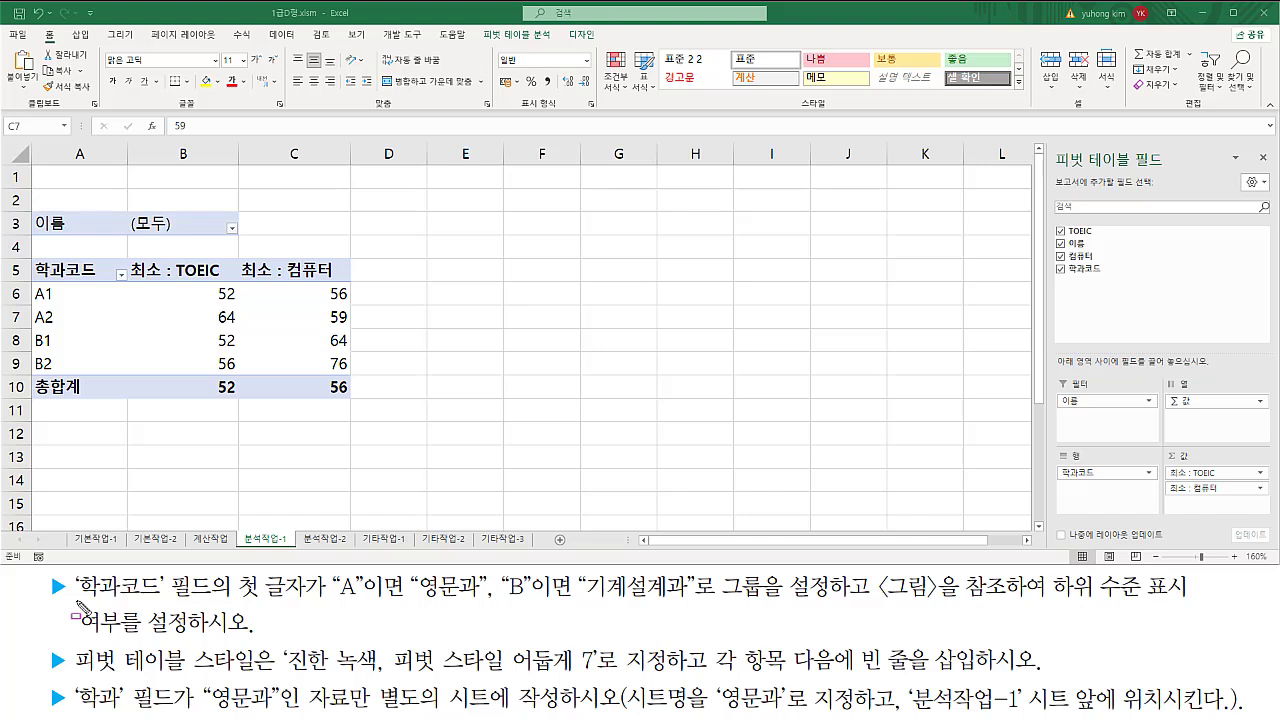
mouse_move(77, 604)
left_mouse_down()
mouse_move(166, 598)
mouse_move(170, 576)
left_mouse_up()
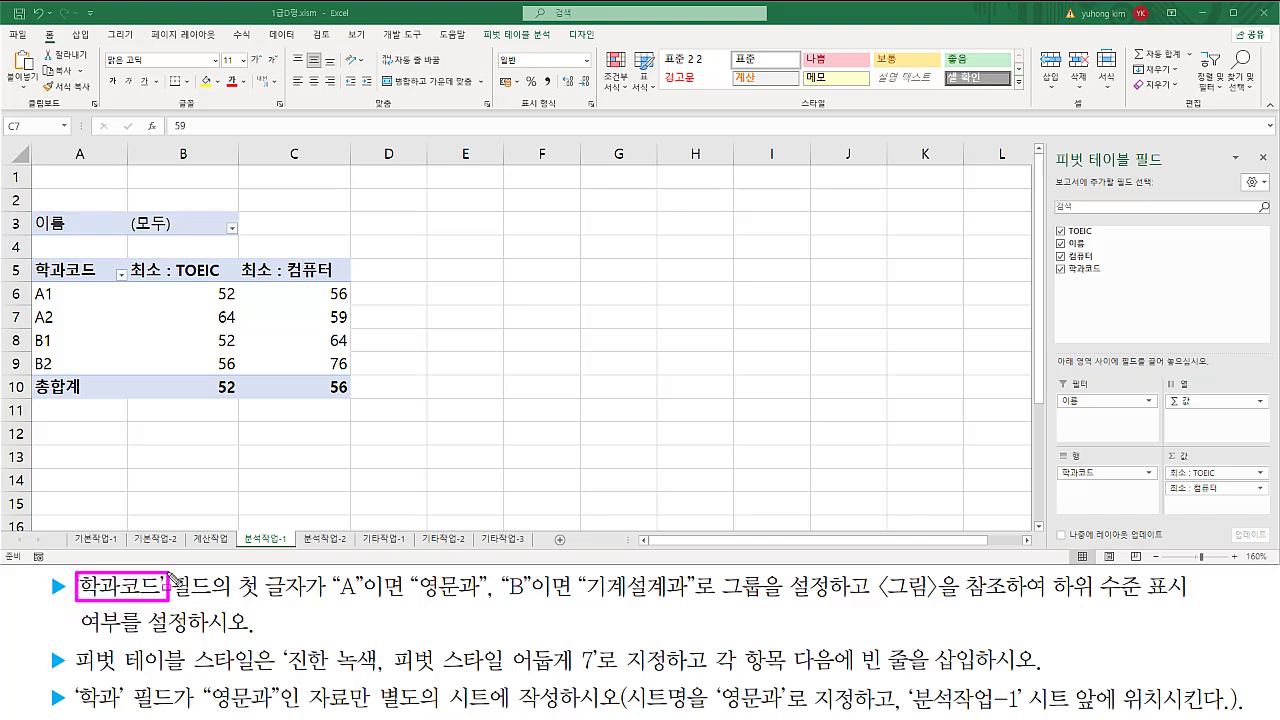
mouse_move(34, 258)
left_mouse_down()
mouse_move(52, 278)
mouse_move(105, 281)
left_mouse_up()
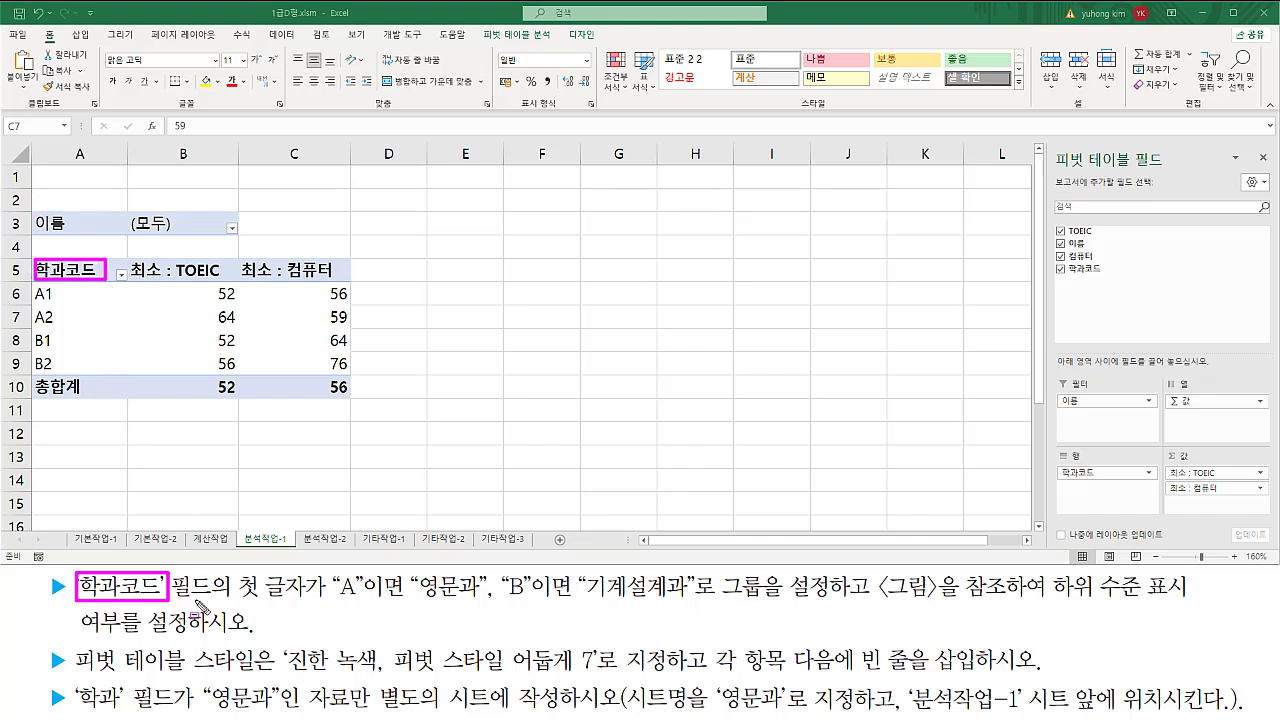
mouse_move(237, 601)
left_mouse_down()
mouse_move(320, 601)
mouse_move(365, 570)
mouse_move(376, 600)
mouse_move(488, 601)
mouse_move(530, 567)
mouse_move(562, 603)
mouse_move(840, 600)
mouse_move(840, 620)
left_mouse_up()
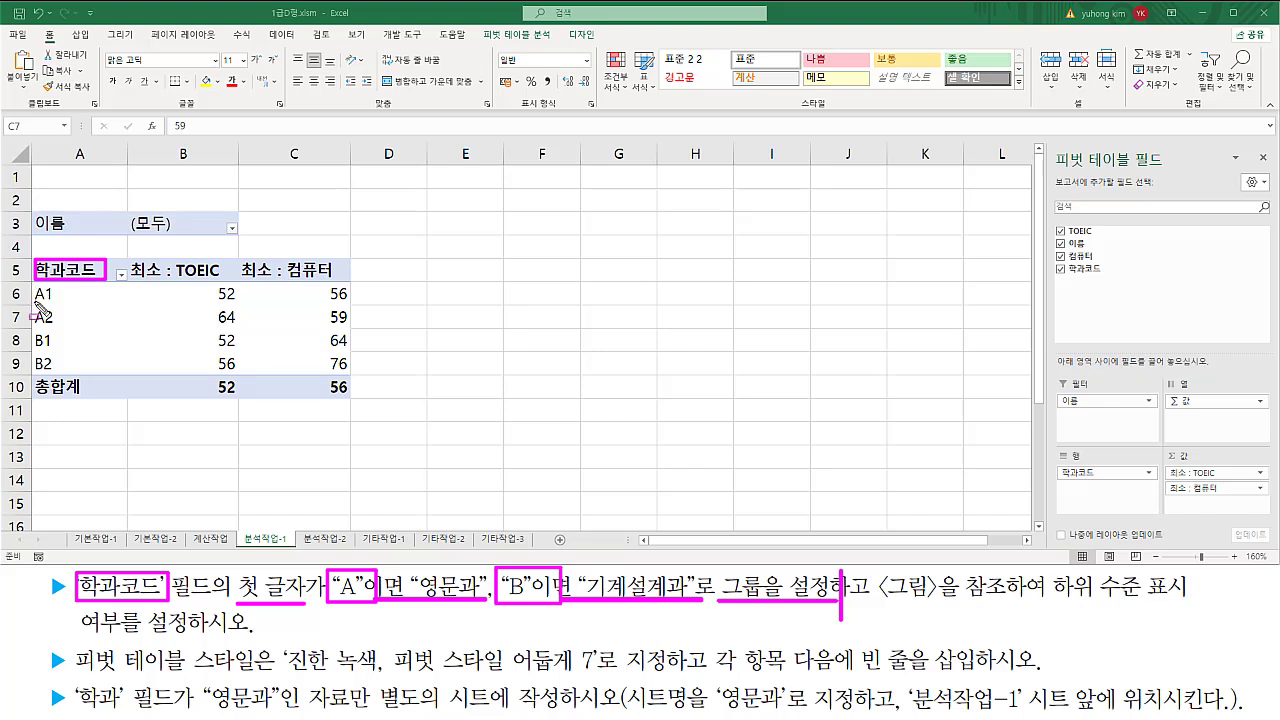
mouse_move(34, 282)
left_mouse_down()
mouse_move(58, 326)
mouse_move(34, 345)
mouse_move(60, 372)
left_mouse_up()
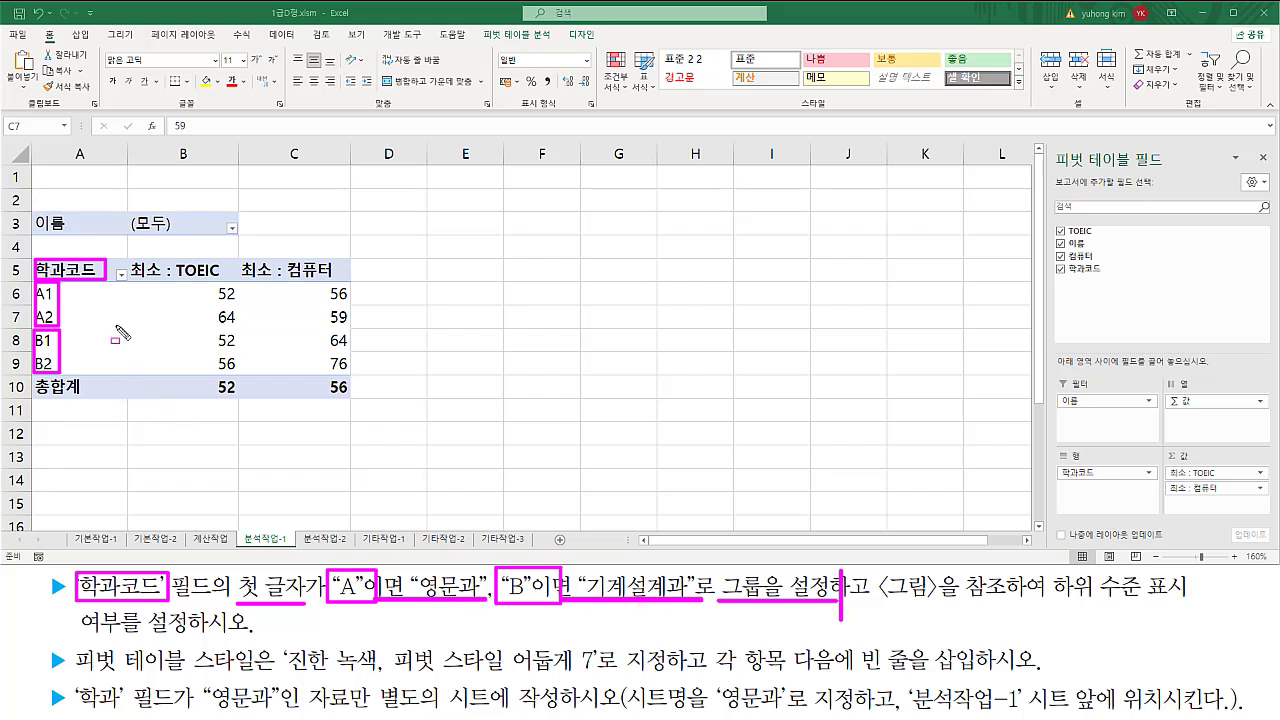
key("Escape")
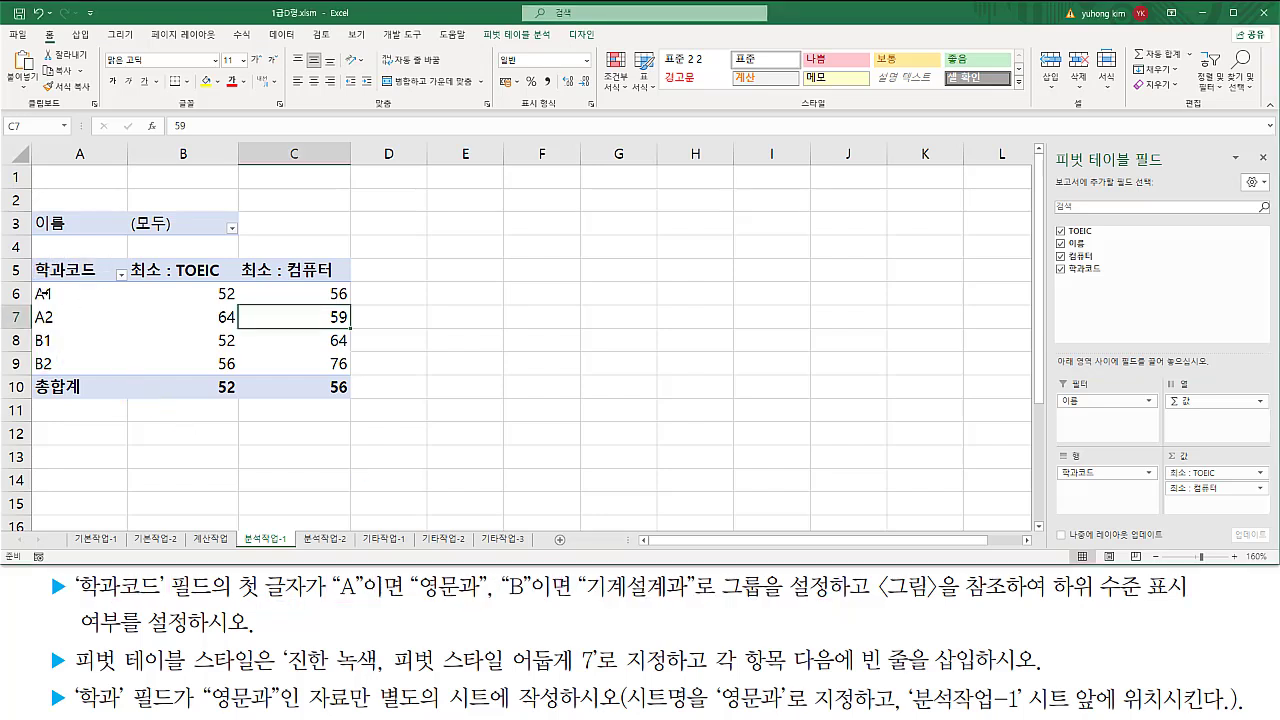
- Group the 학과코드 row items A1 and A2 in the pivot table
left_click(50, 295)
left_click_drag(60, 300, 75, 317)
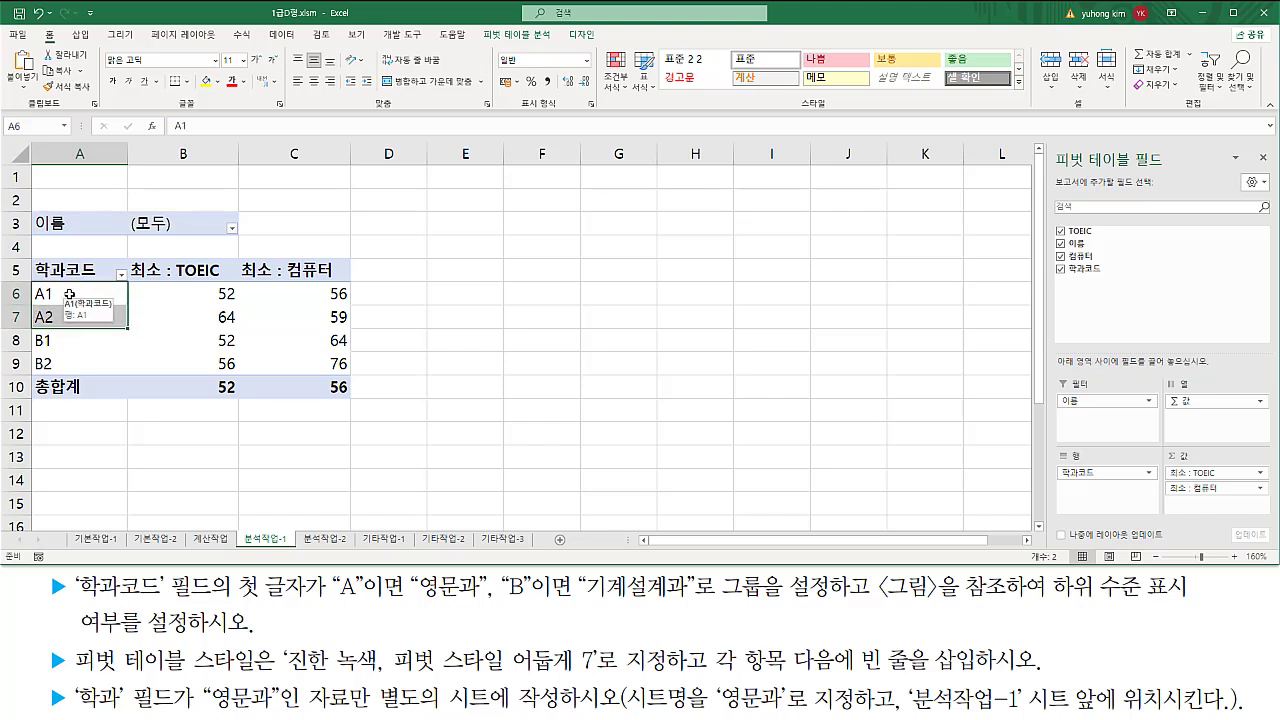
right_click(70, 295)
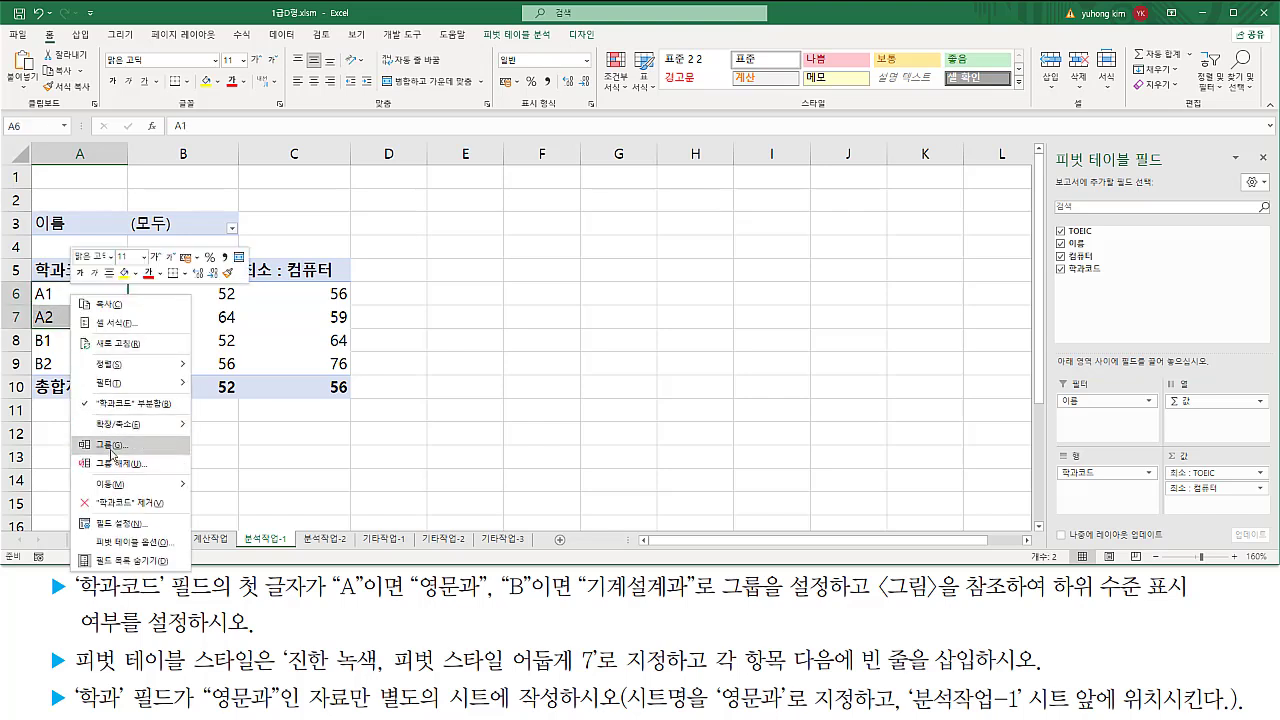
left_click(111, 445)
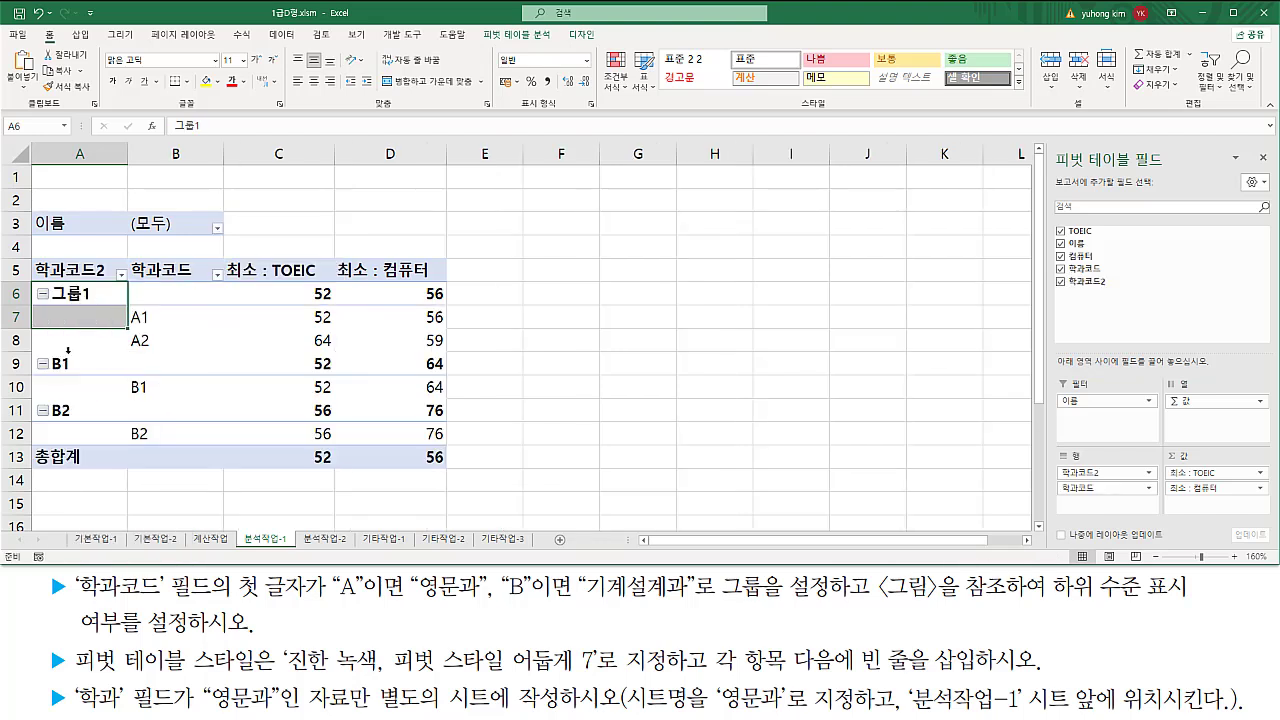
- Group the remaining 학과코드 items B1 and B2 into a second group
left_click_drag(72, 363, 70, 432)
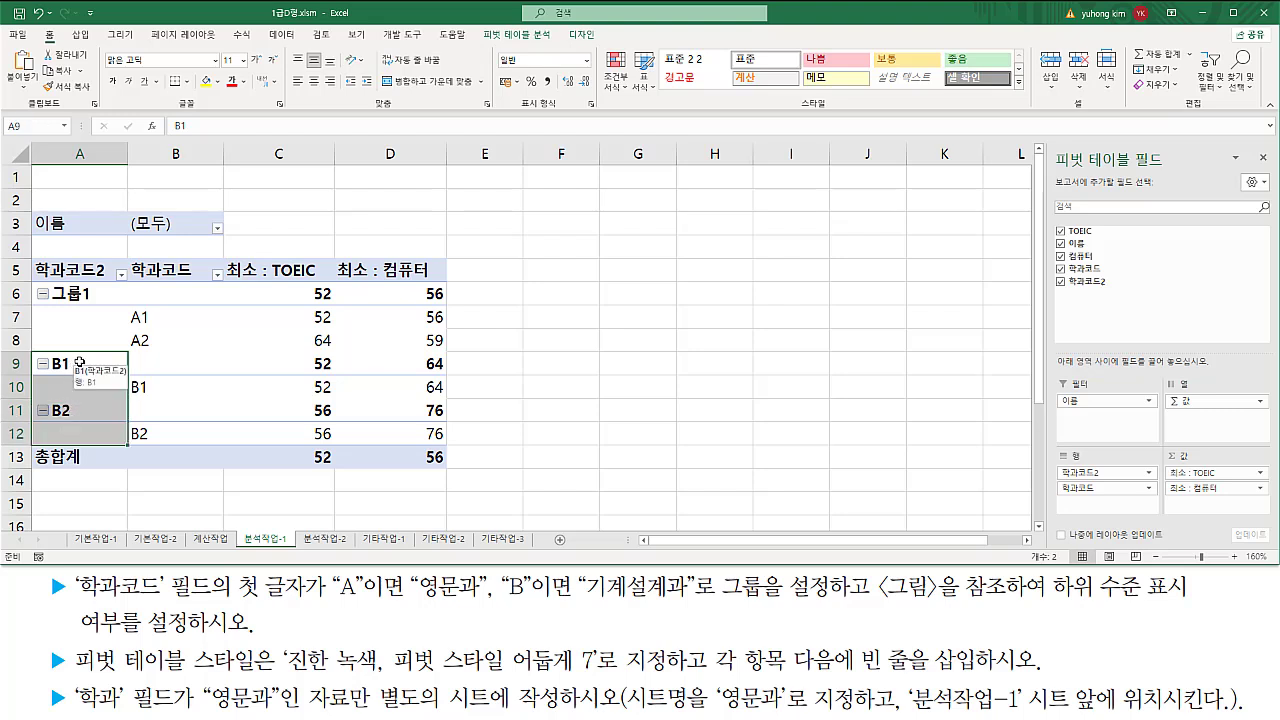
right_click(79, 362)
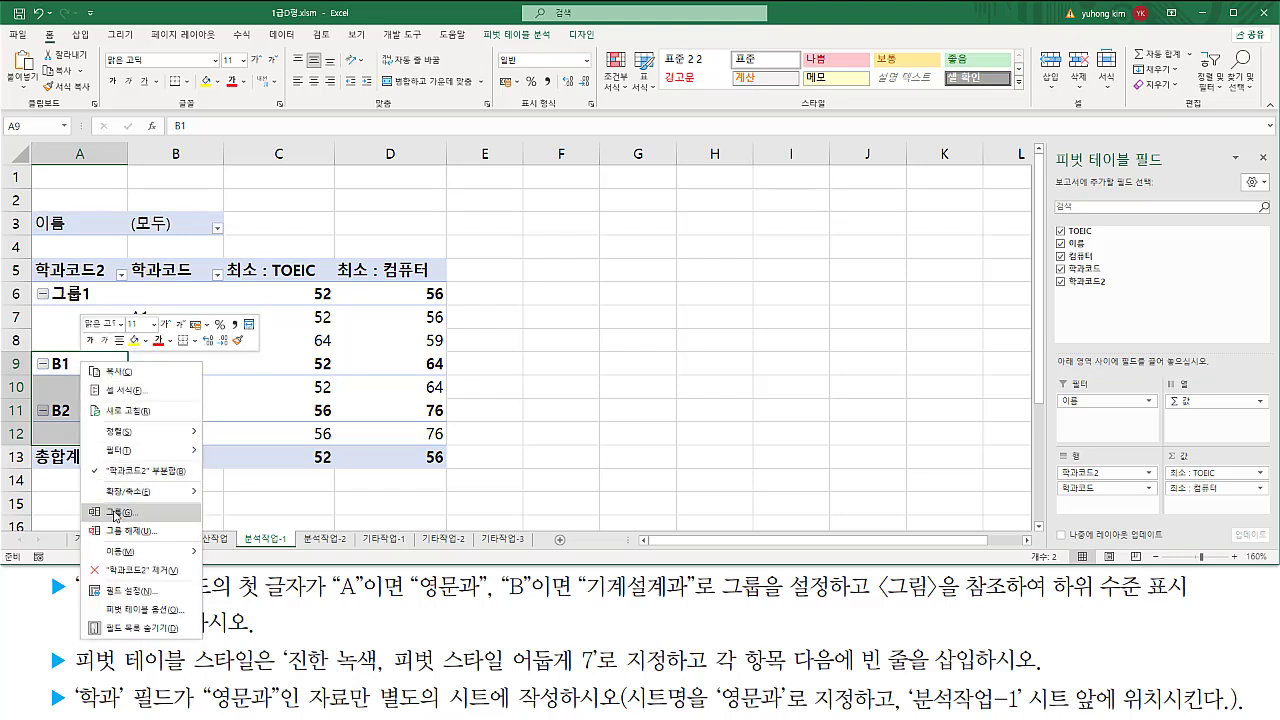
left_click(115, 513)
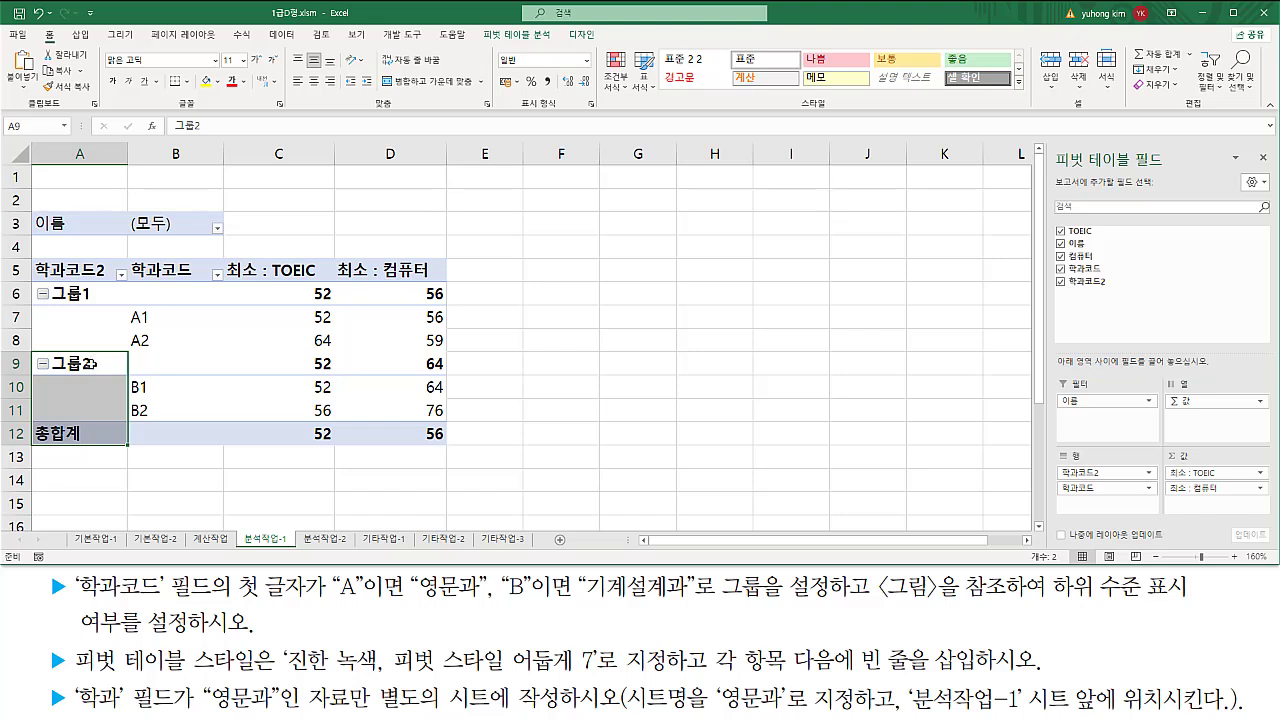
- Rename the pivot group containing A1 and A2 as 영문과
left_click(92, 364)
left_click(97, 293)
left_click(84, 364)
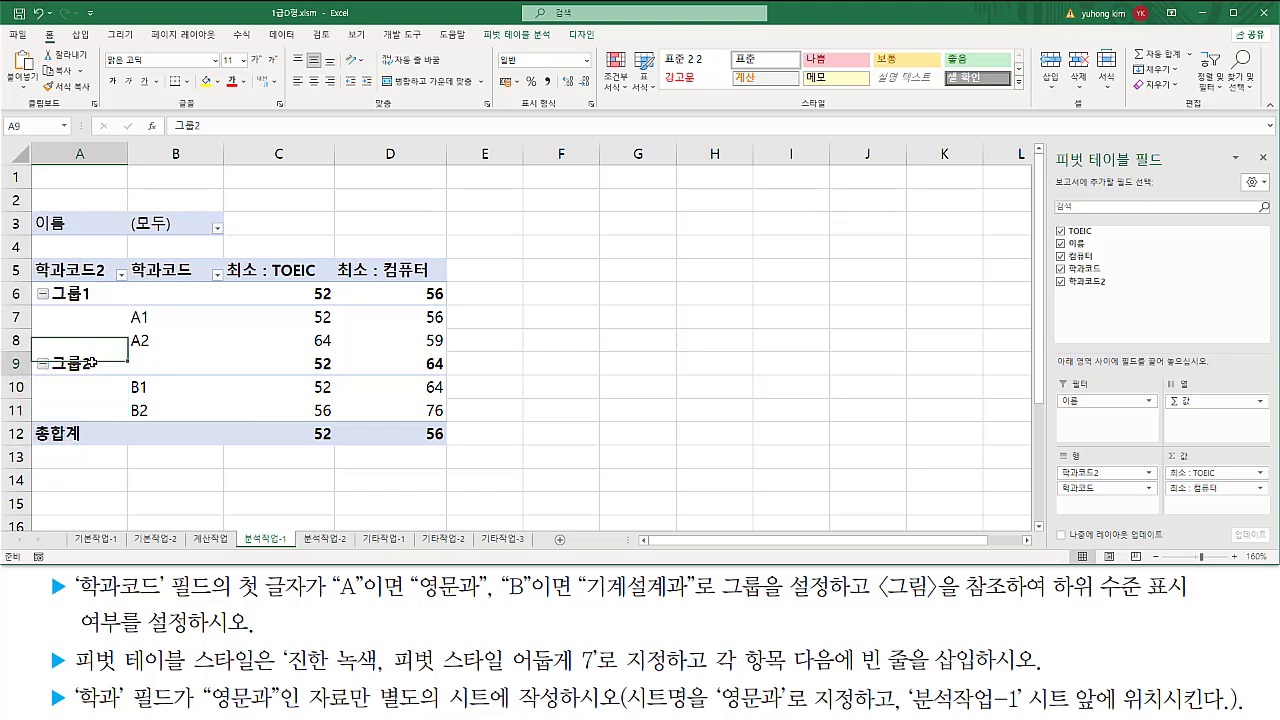
left_click(93, 293)
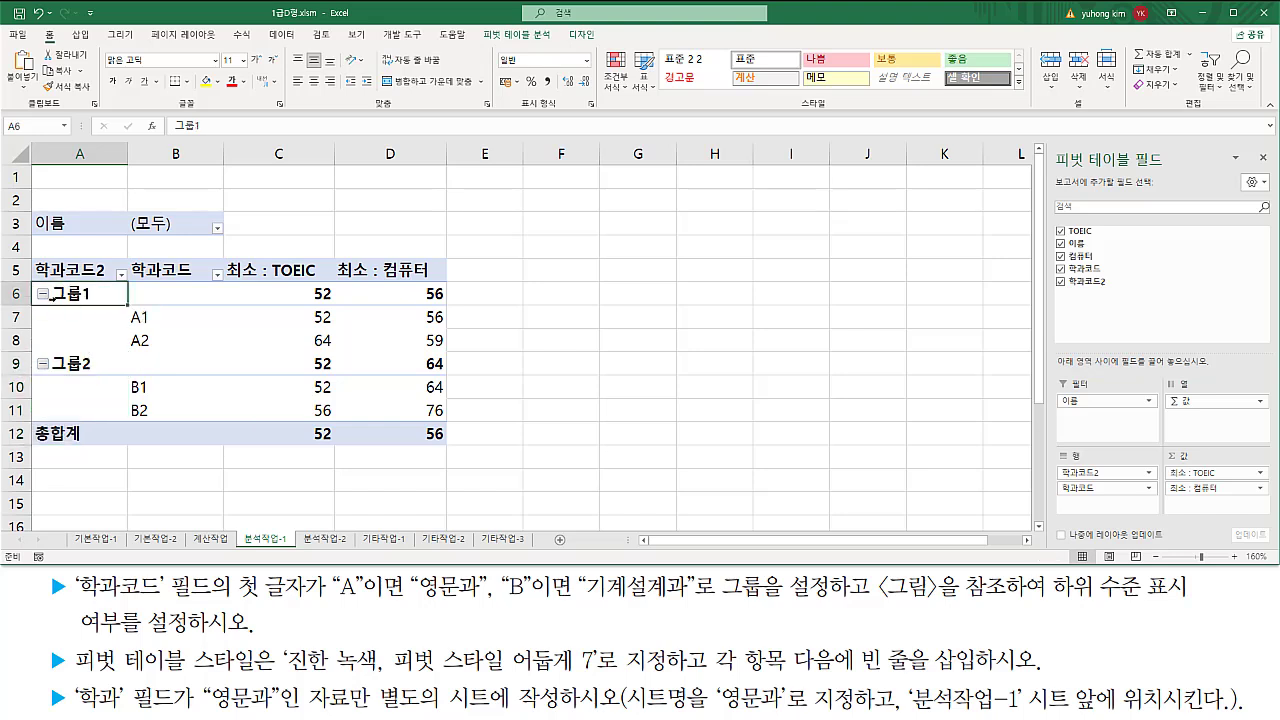
left_click_drag(50, 302, 89, 303)
left_click_drag(168, 134, 224, 128)
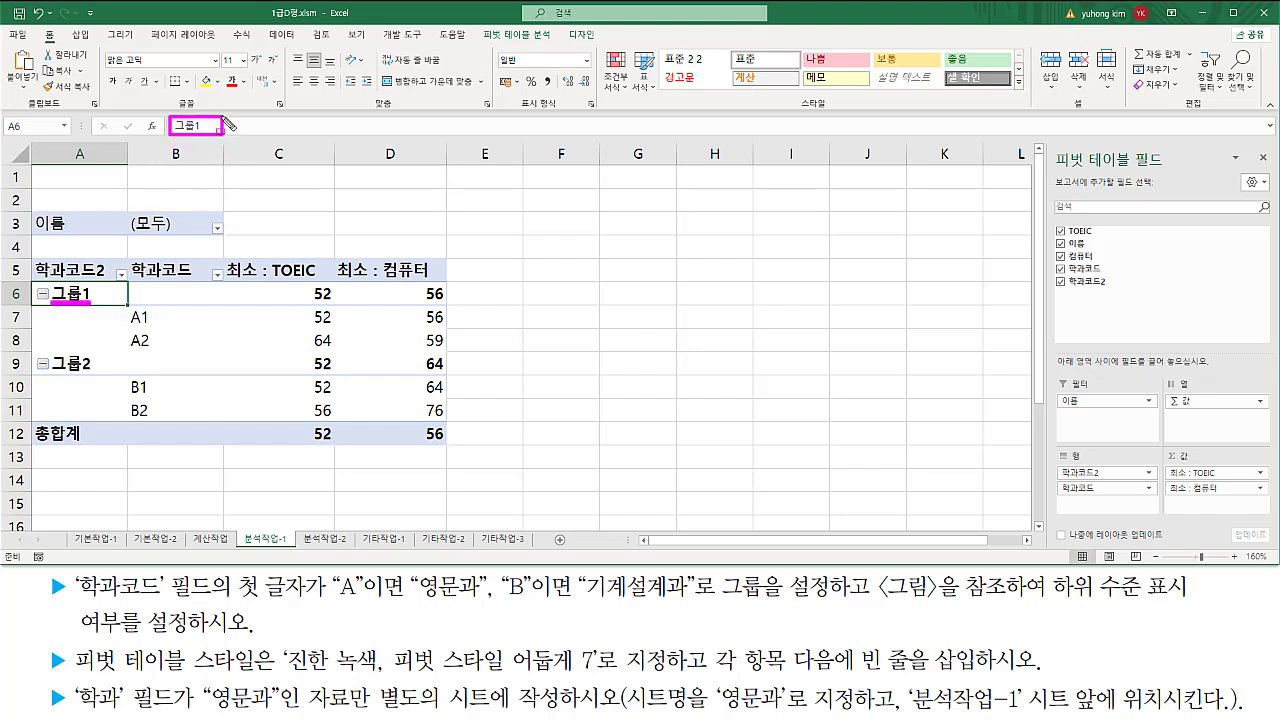
key("Escape")
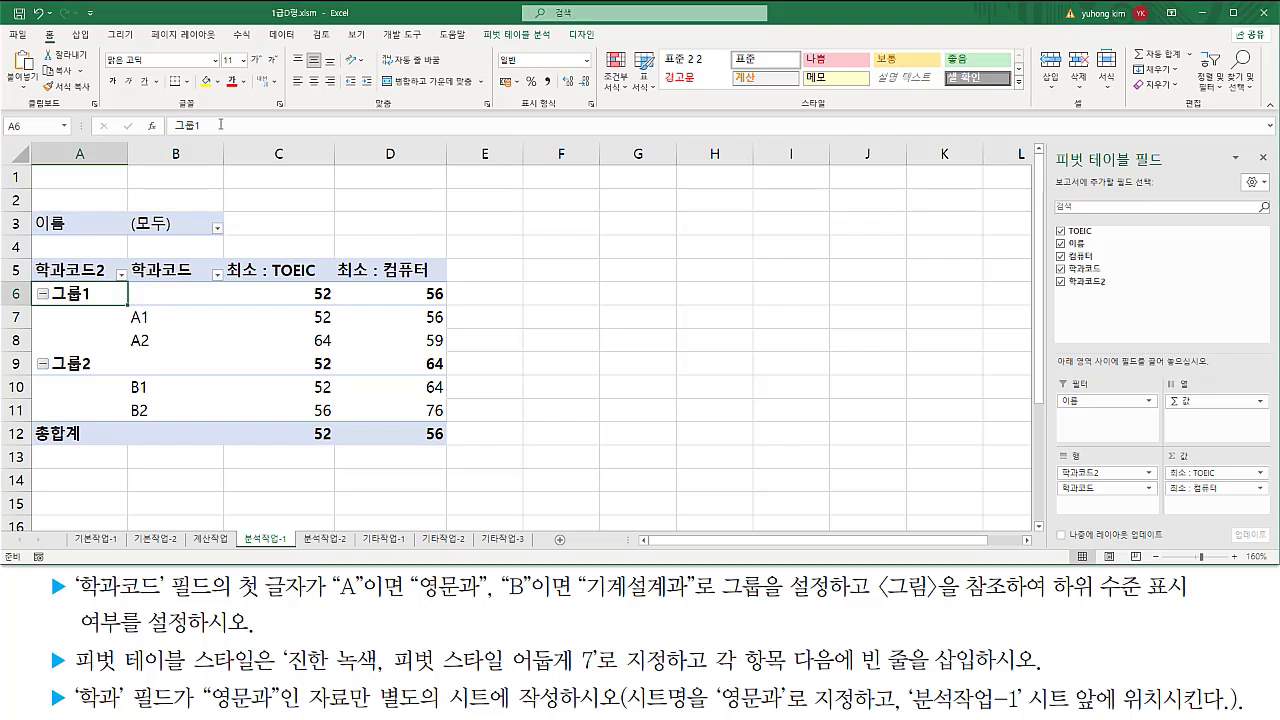
left_click(222, 125)
key("BackSpace")
key("BackSpace")
key("BackSpace")
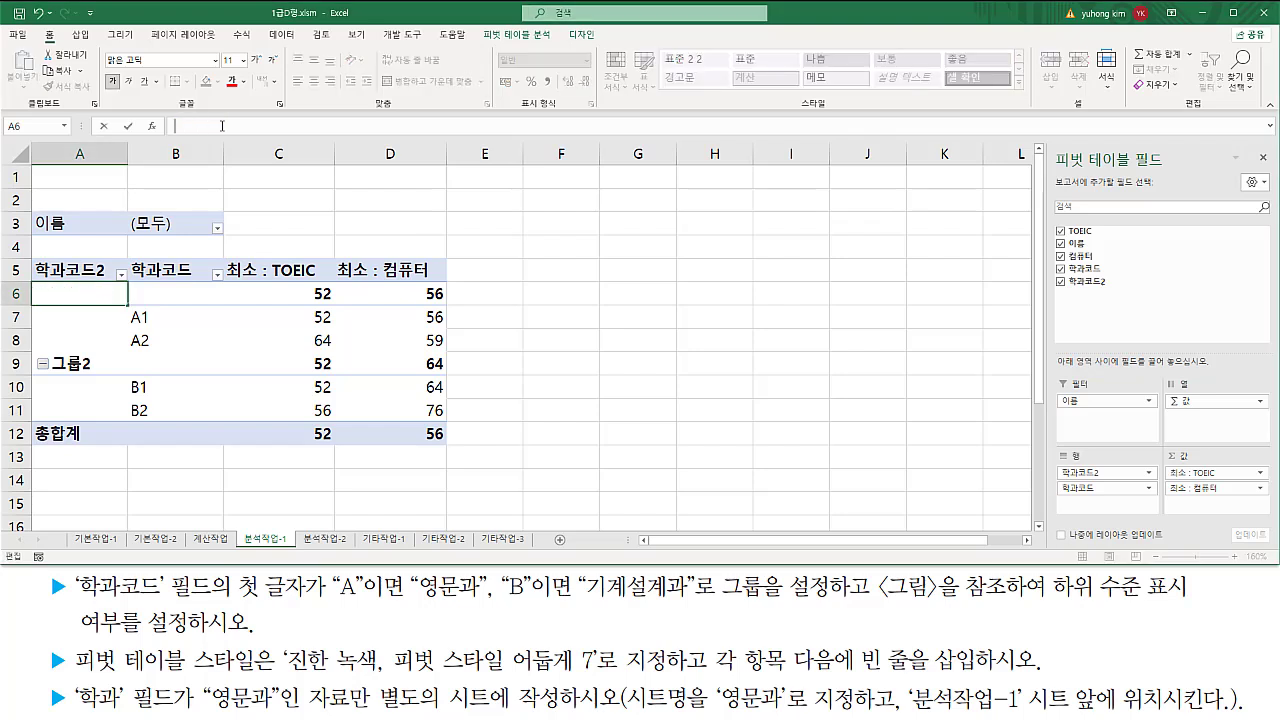
type("영문과")
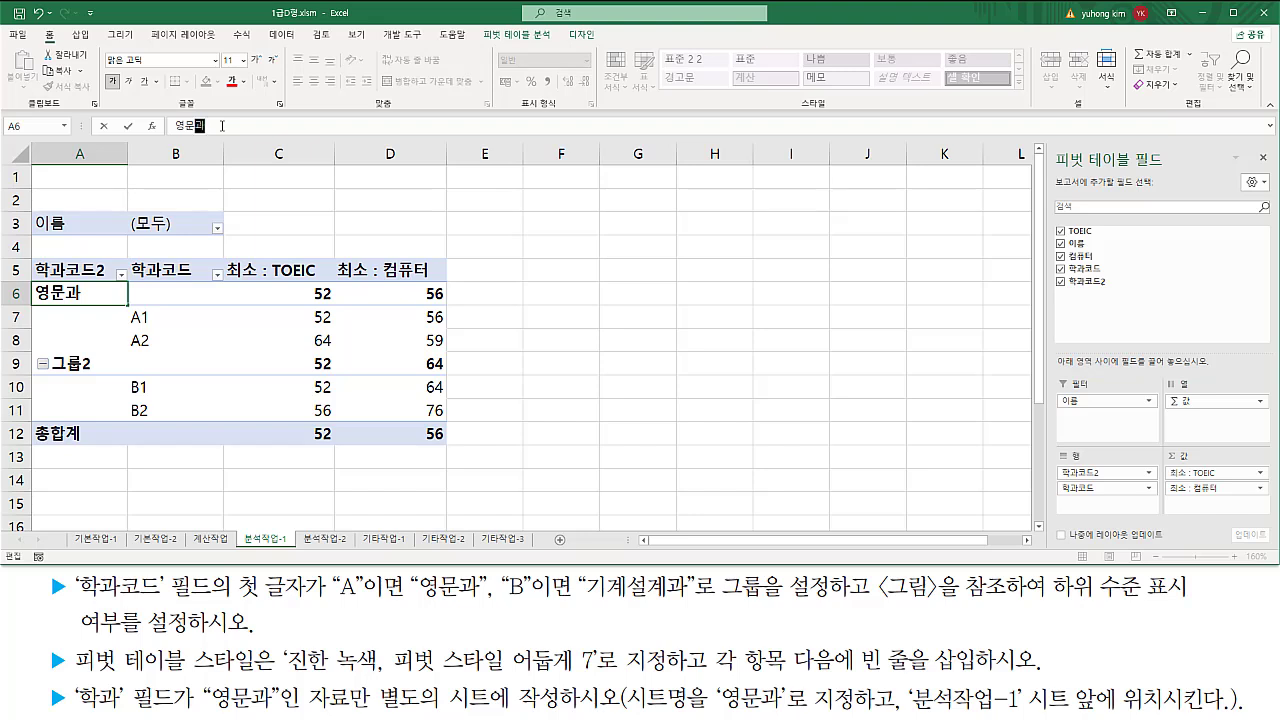
key("Return")
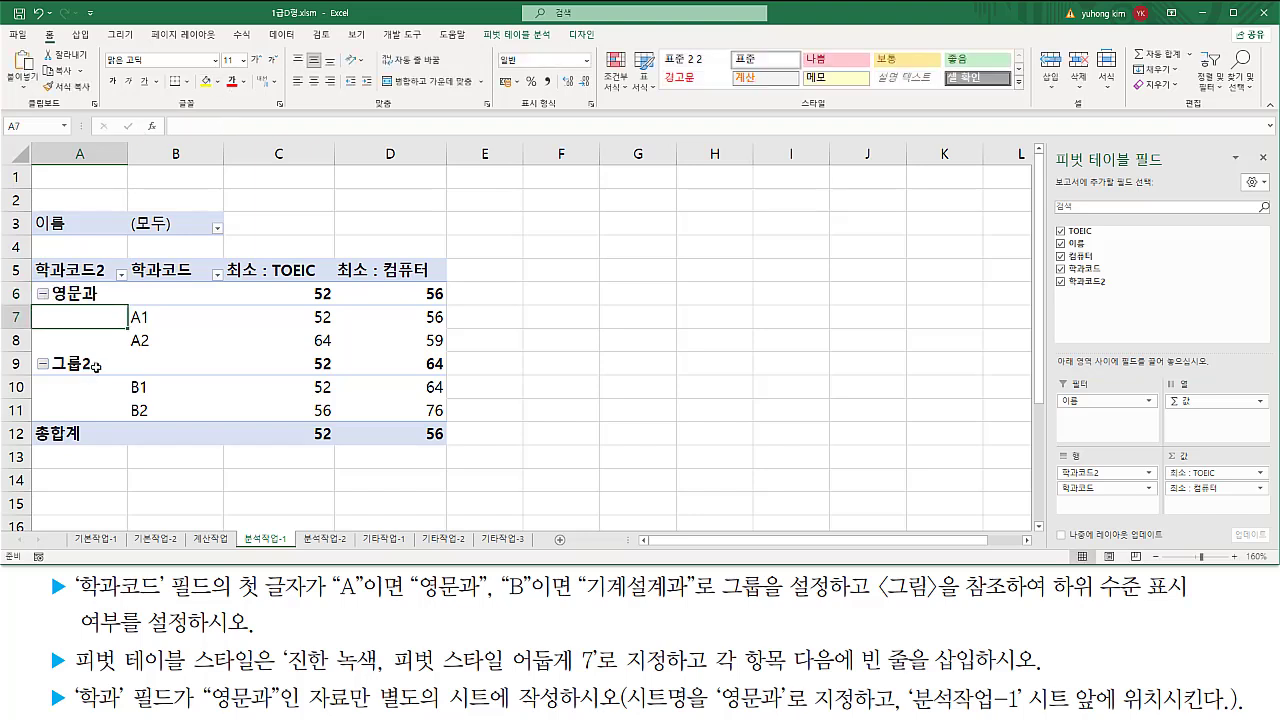
- Rename the pivot group containing B1 and B2 as 기계설계과
left_click(94, 365)
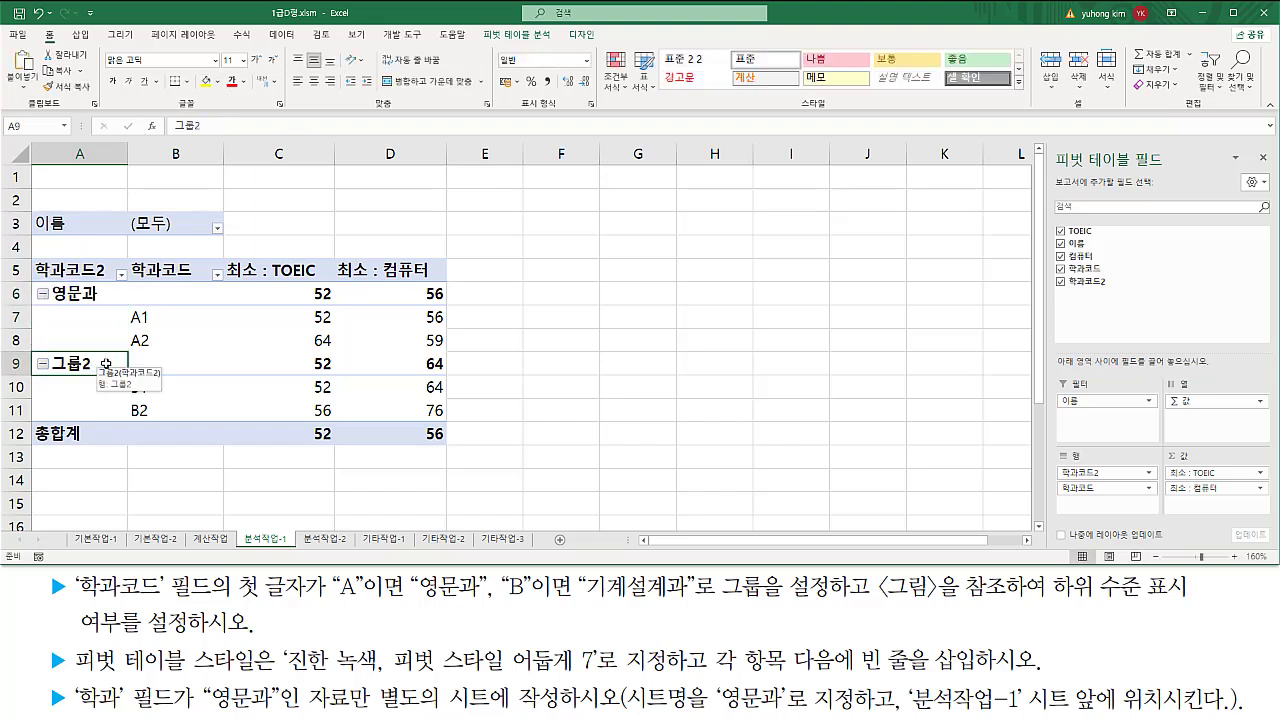
left_click(222, 126)
key("BackSpace")
key("BackSpace")
key("BackSpace")
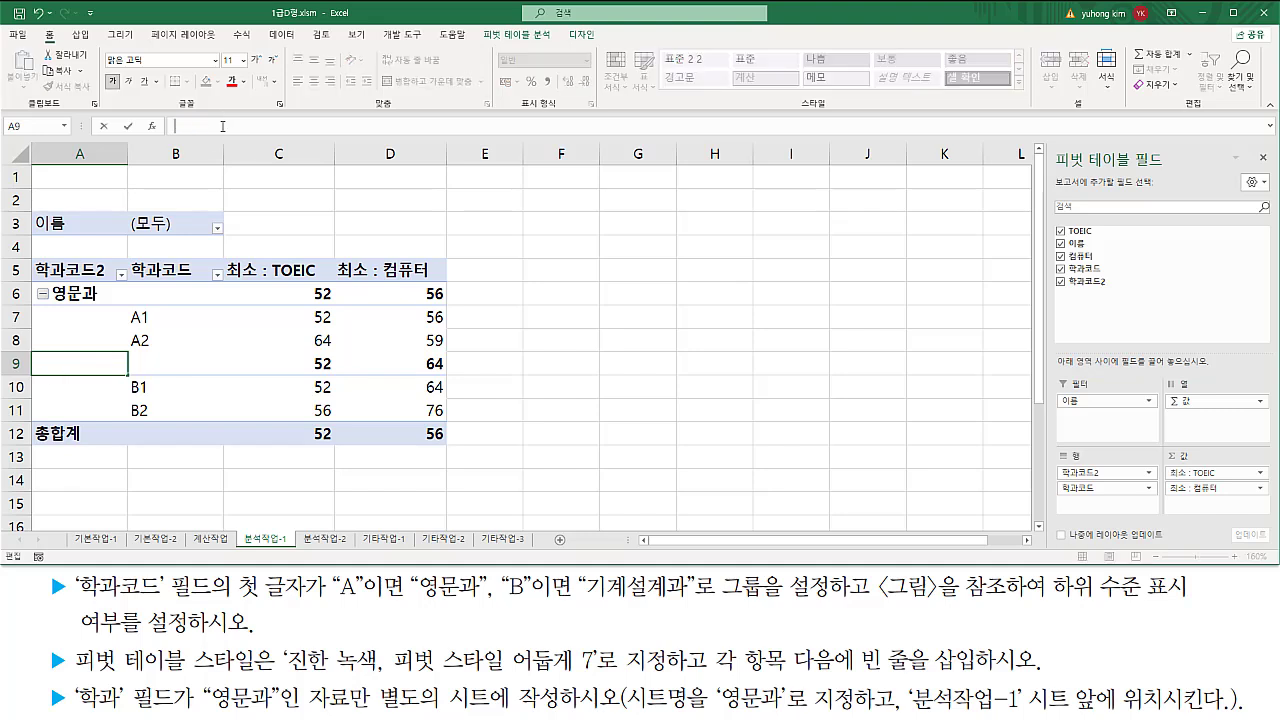
type("ㄱㅣㄱㅖ설계고")
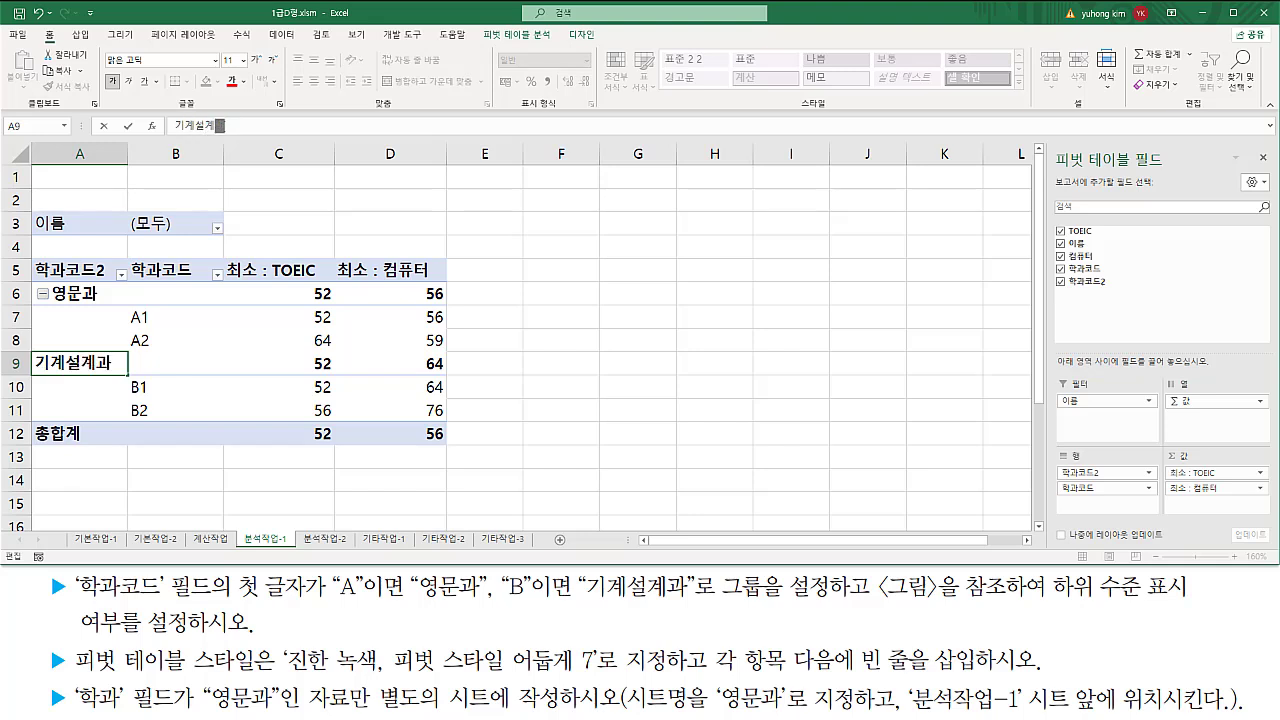
key("Return")
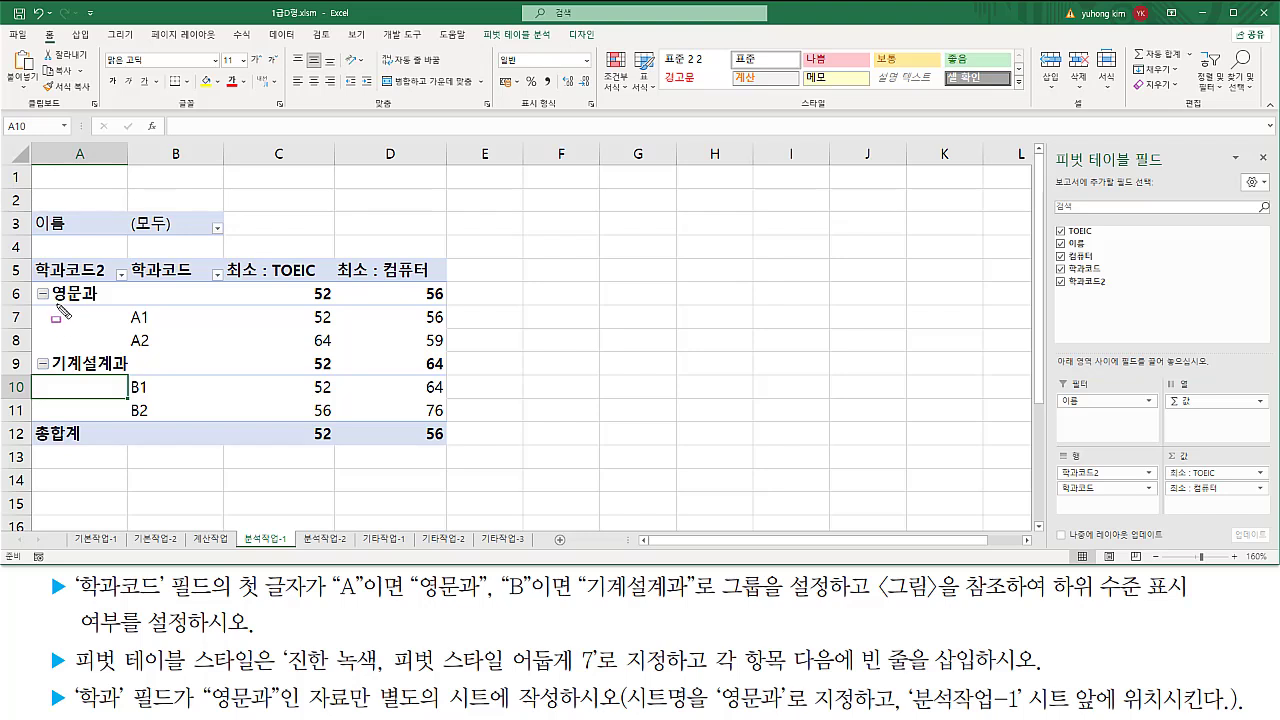
left_click_drag(52, 301, 97, 300)
left_click_drag(55, 382, 132, 382)
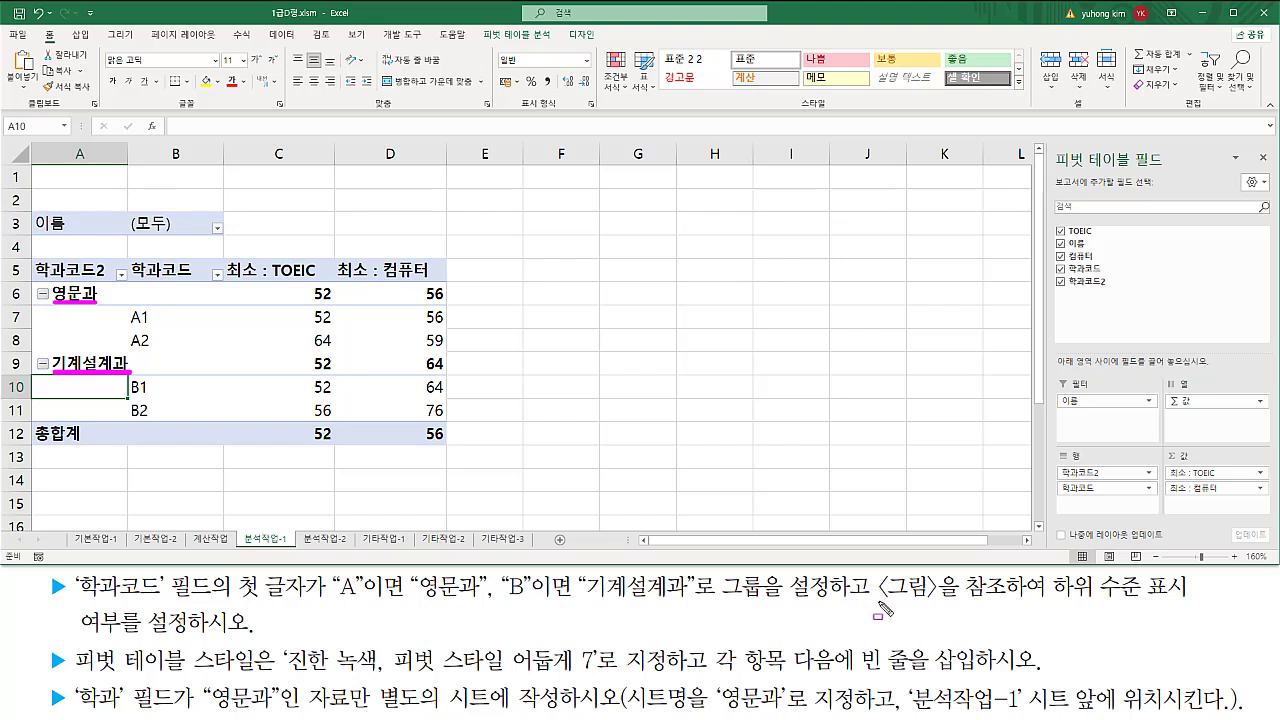
left_click_drag(877, 602, 1204, 600)
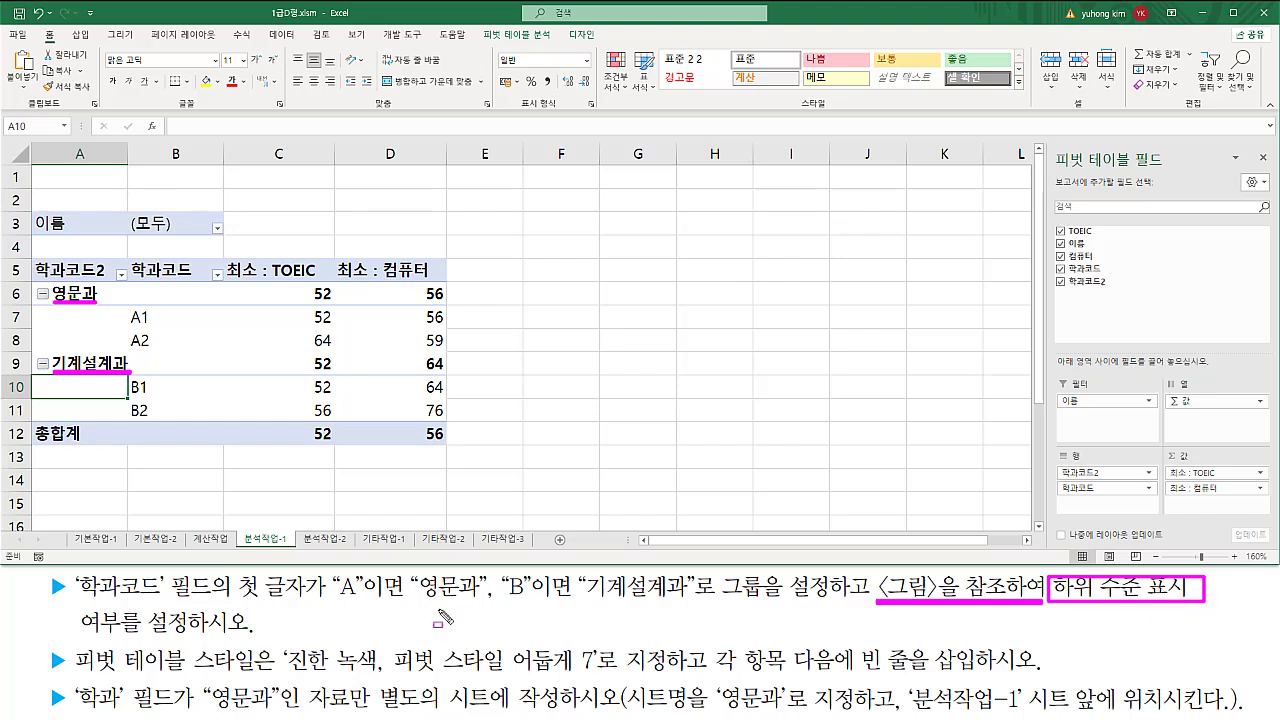
left_click_drag(66, 603, 271, 637)
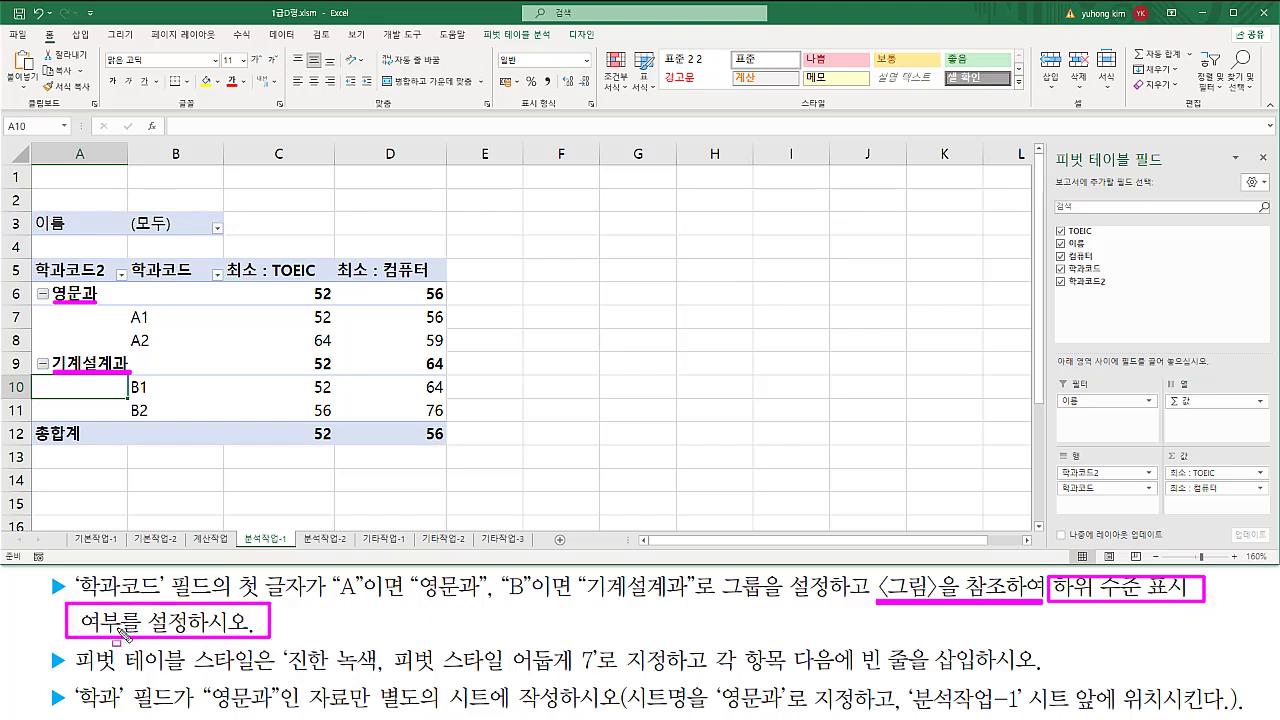
key("e")
left_click_drag(50, 309, 98, 309)
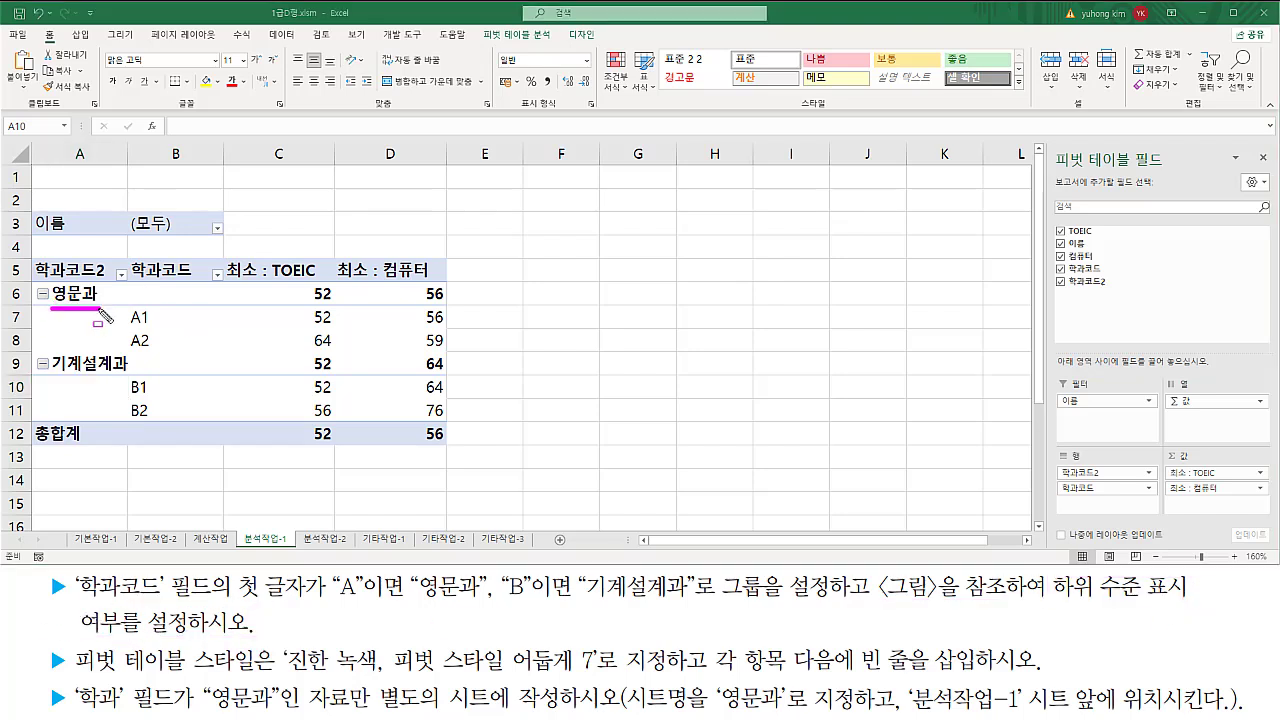
left_click_drag(52, 374, 126, 374)
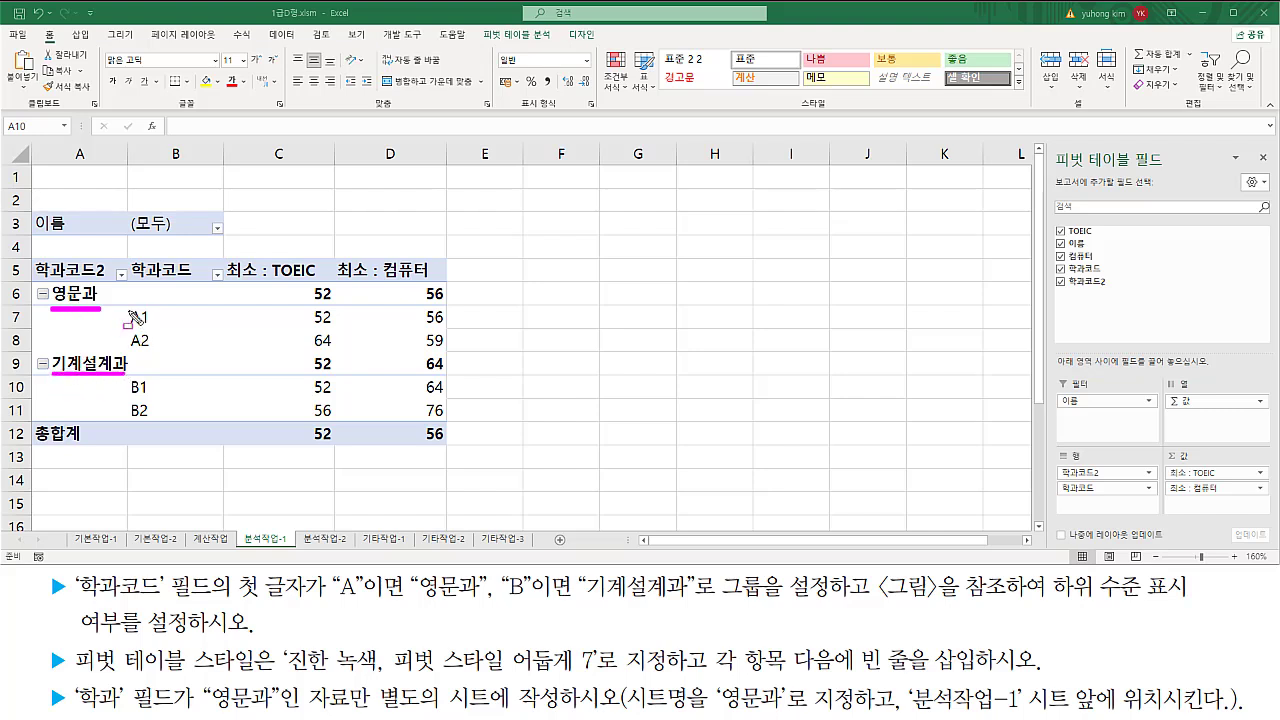
left_click_drag(128, 306, 160, 350)
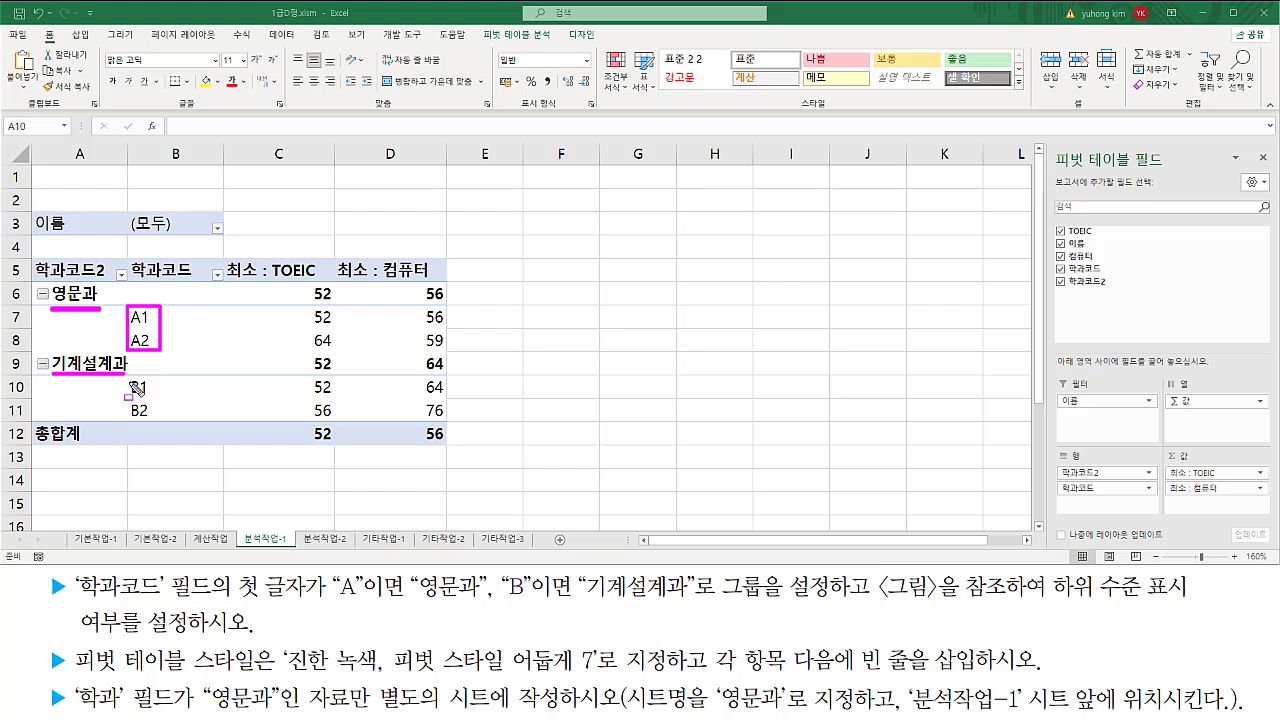
mouse_move(130, 392)
left_mouse_down()
mouse_move(127, 418)
mouse_move(151, 420)
left_mouse_up()
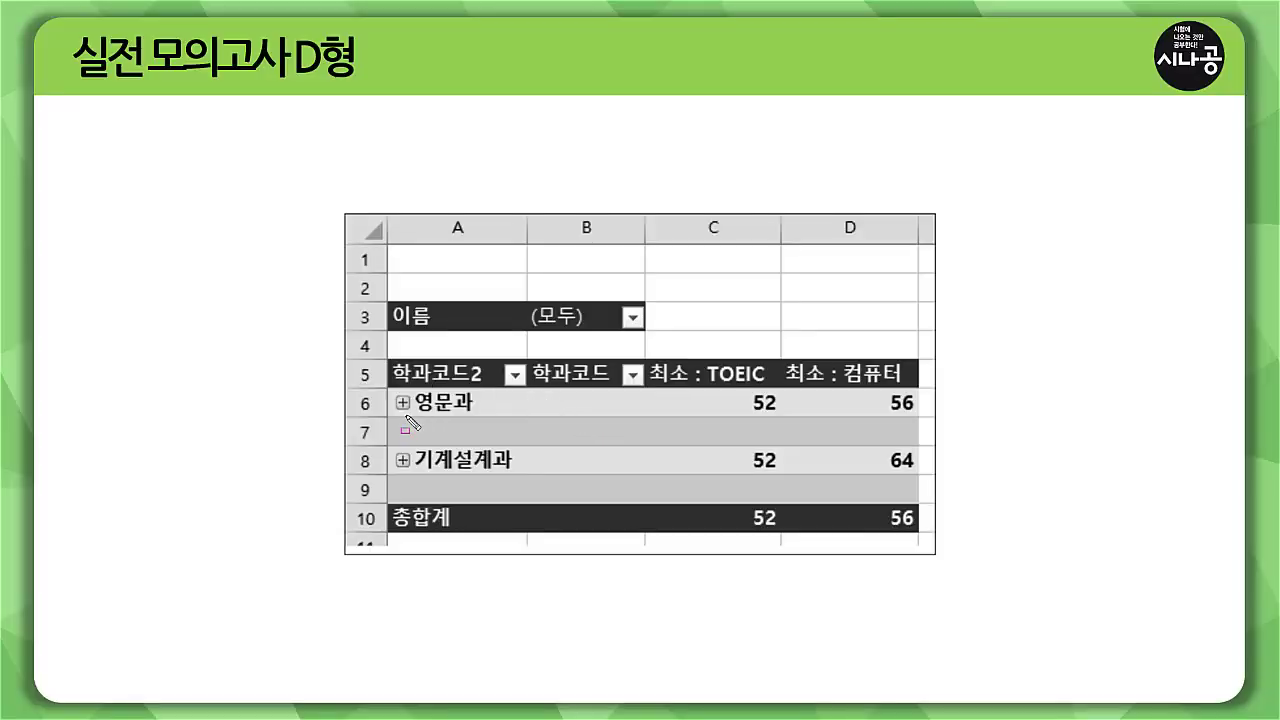
left_click_drag(404, 413, 479, 414)
left_click_drag(403, 470, 511, 470)
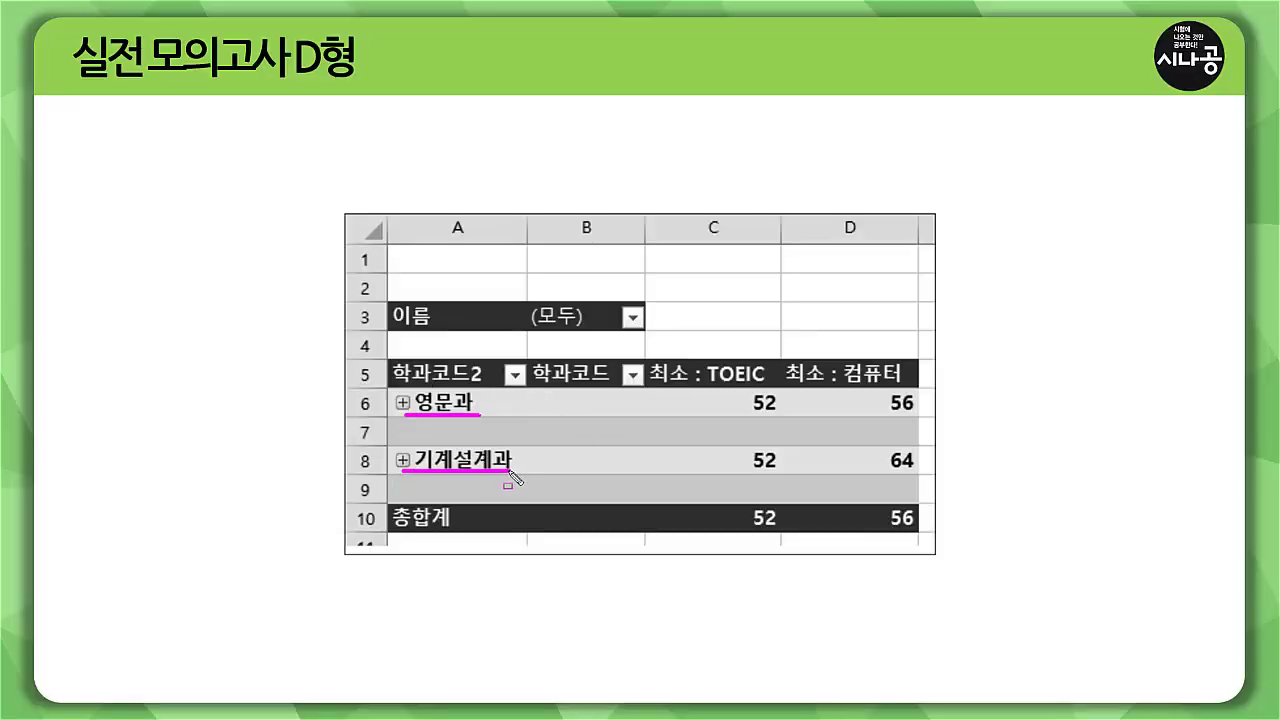
mouse_move(538, 391)
left_mouse_down()
mouse_move(605, 445)
mouse_move(563, 484)
mouse_move(603, 500)
left_mouse_up()
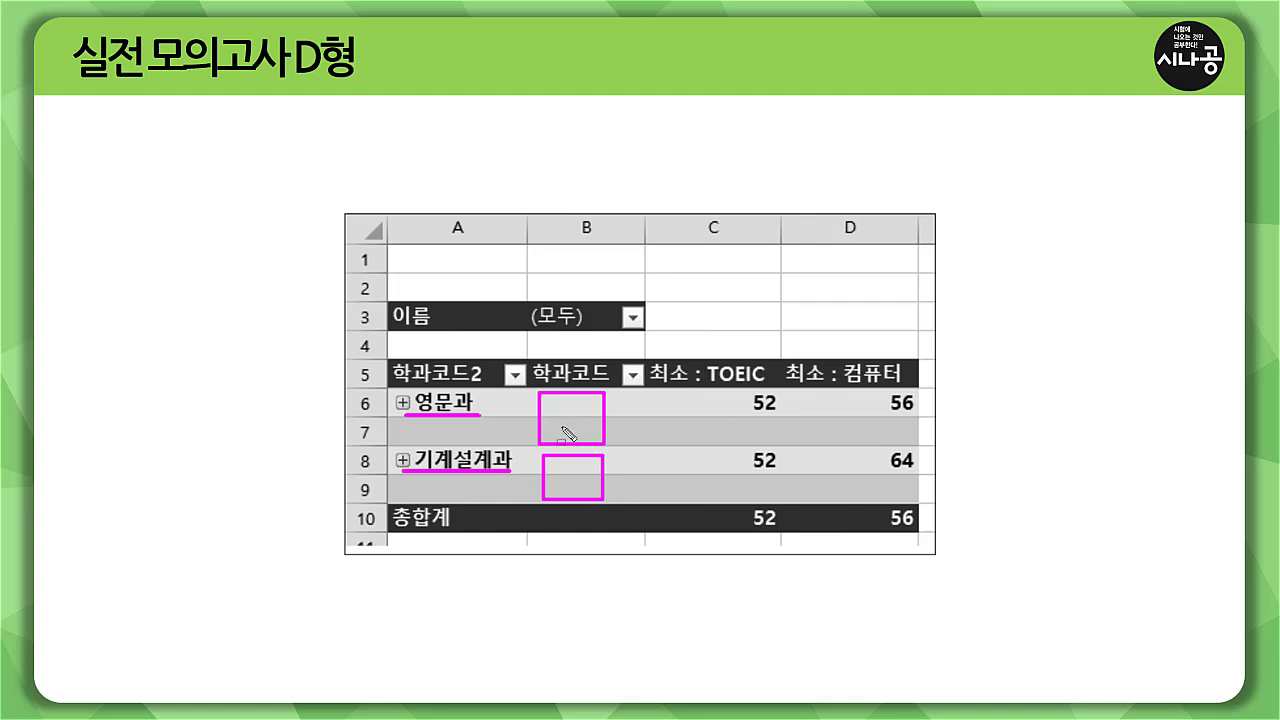
key("Escape")
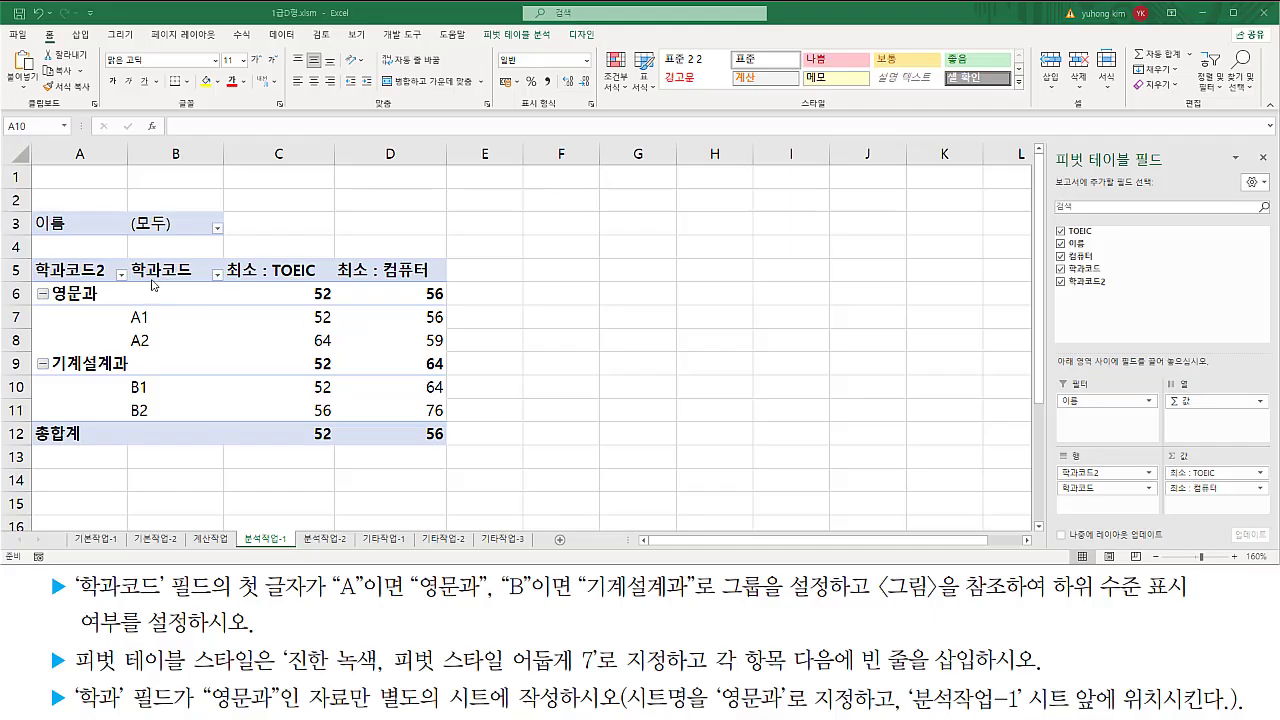
key("ctrl+2")
mouse_move(128, 305)
left_mouse_down()
mouse_move(155, 347)
mouse_move(132, 396)
mouse_move(149, 417)
mouse_move(150, 380)
left_mouse_up()
mouse_move(137, 259)
left_mouse_down()
mouse_move(137, 272)
mouse_move(137, 258)
left_mouse_up()
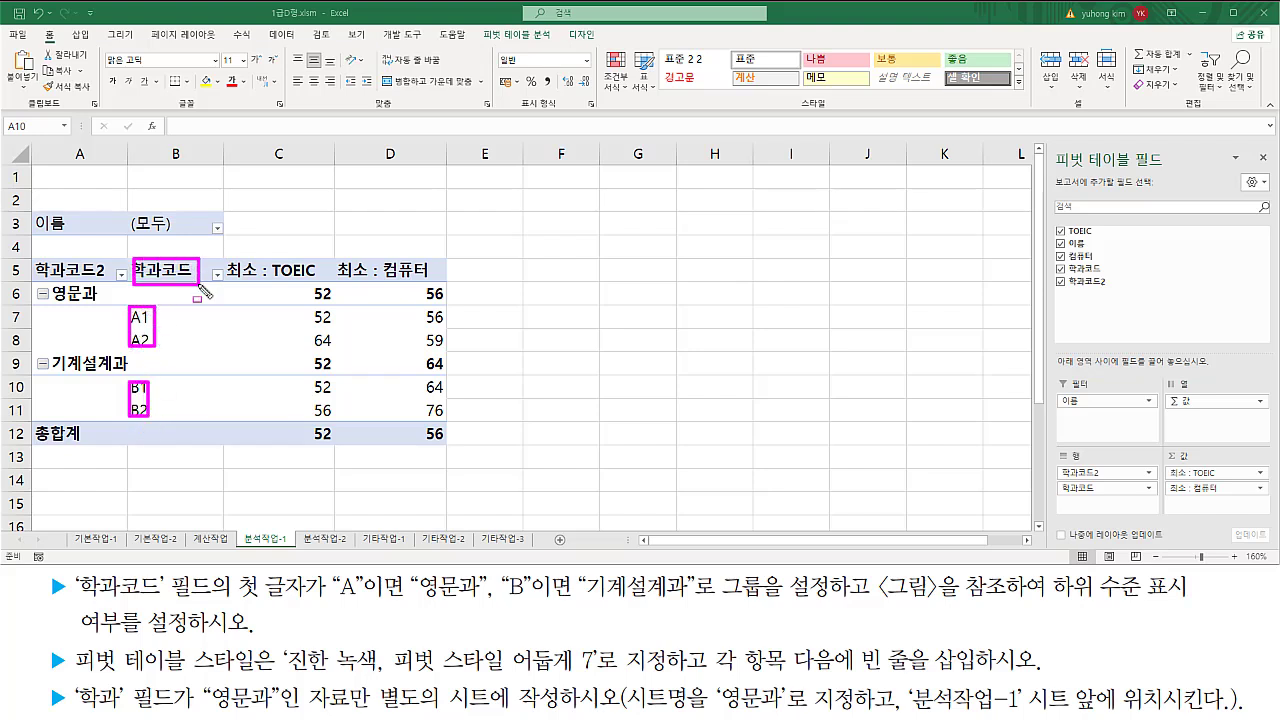
key("Escape")
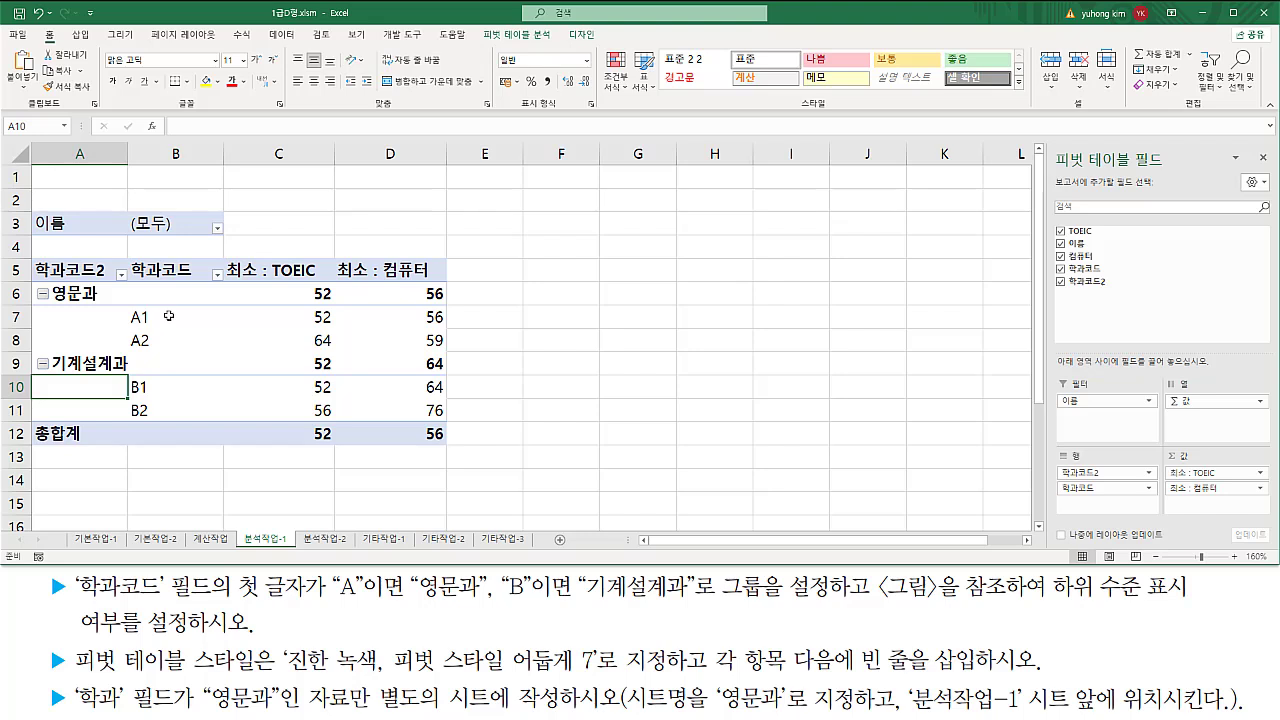
- Collapse the entire field in the pivot table so the 학과코드 detail items under 영문과 and 기계설계과 are hidden
left_click(169, 316)
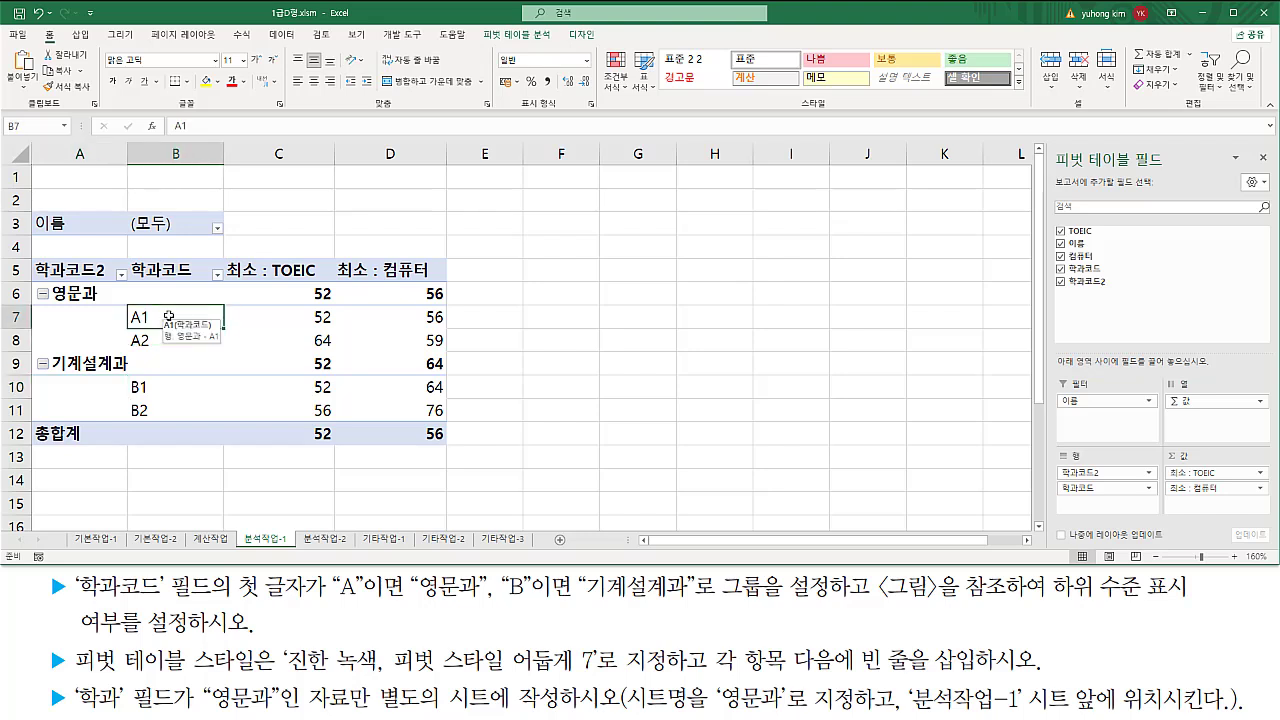
right_click(169, 316)
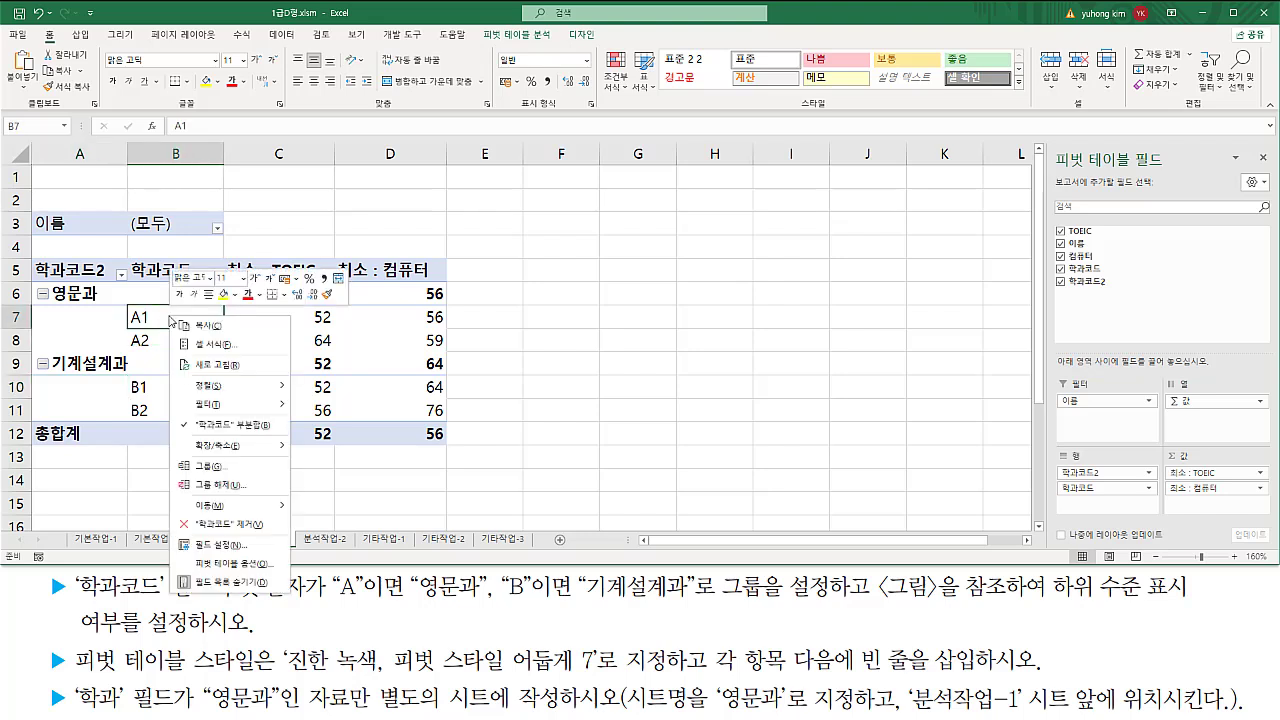
mouse_move(213, 450)
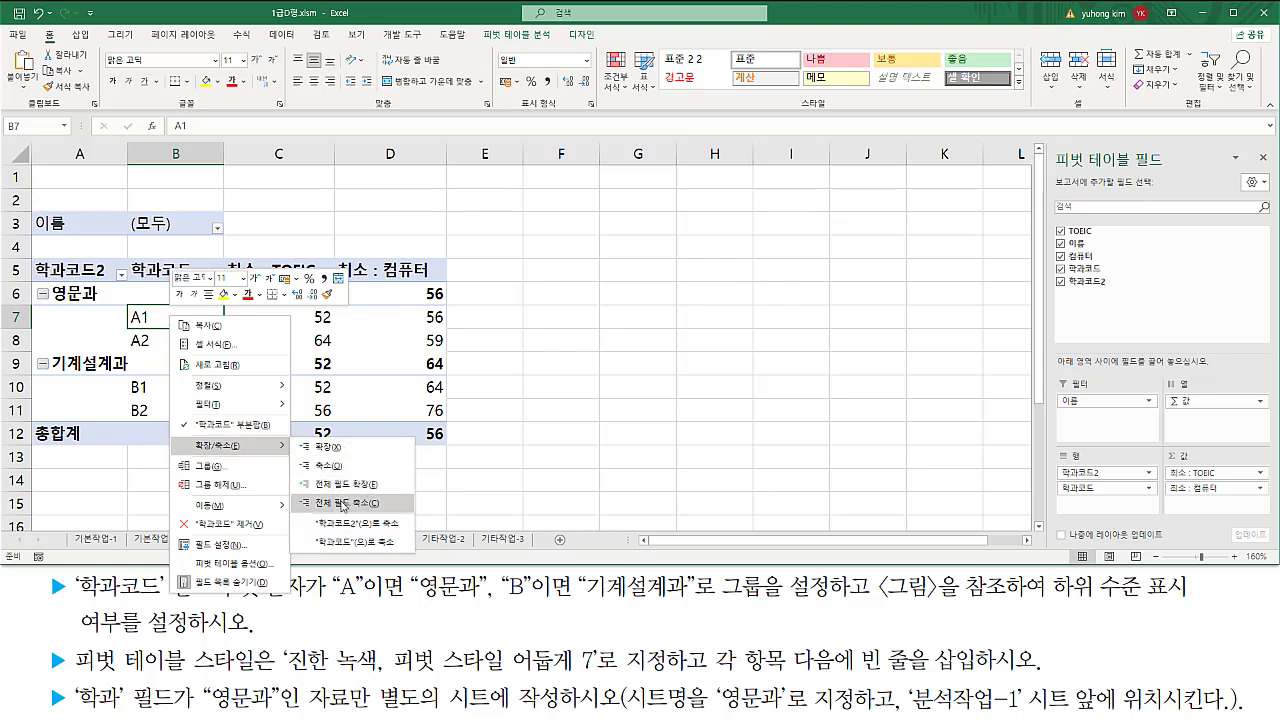
left_click(339, 506)
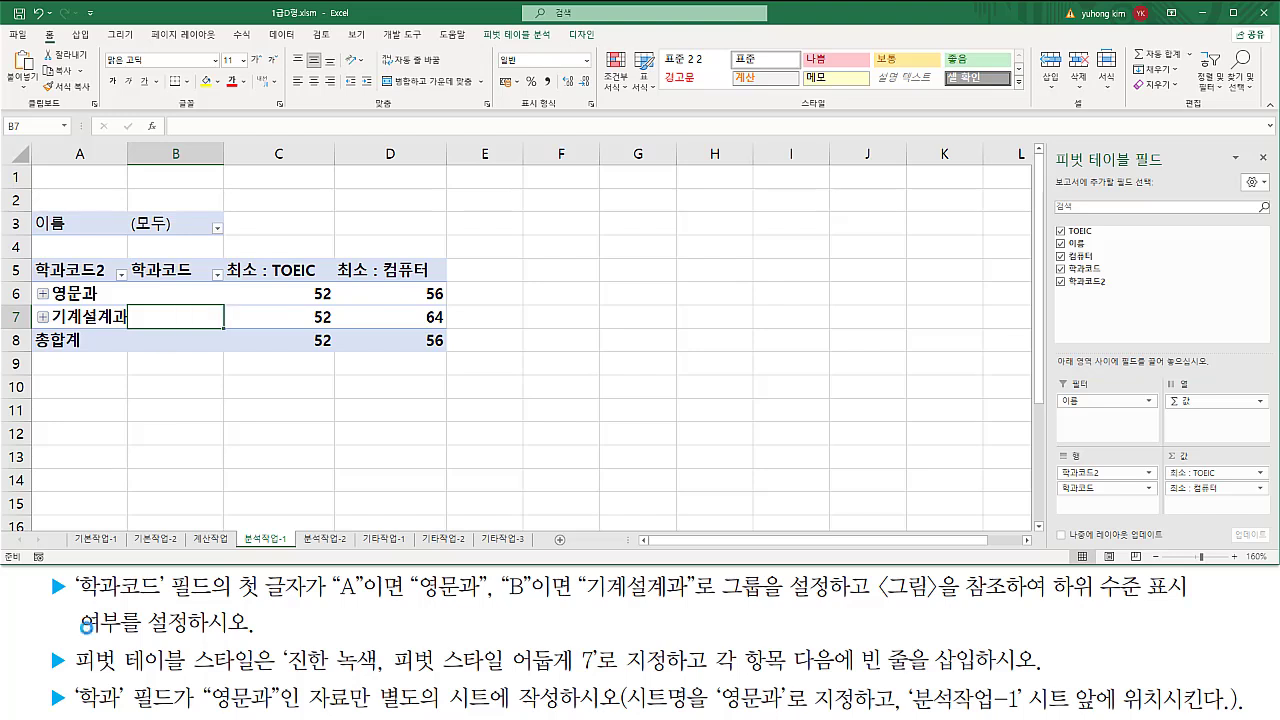
mouse_move(52, 577)
left_mouse_down()
mouse_move(1208, 583)
mouse_move(1194, 590)
left_mouse_up()
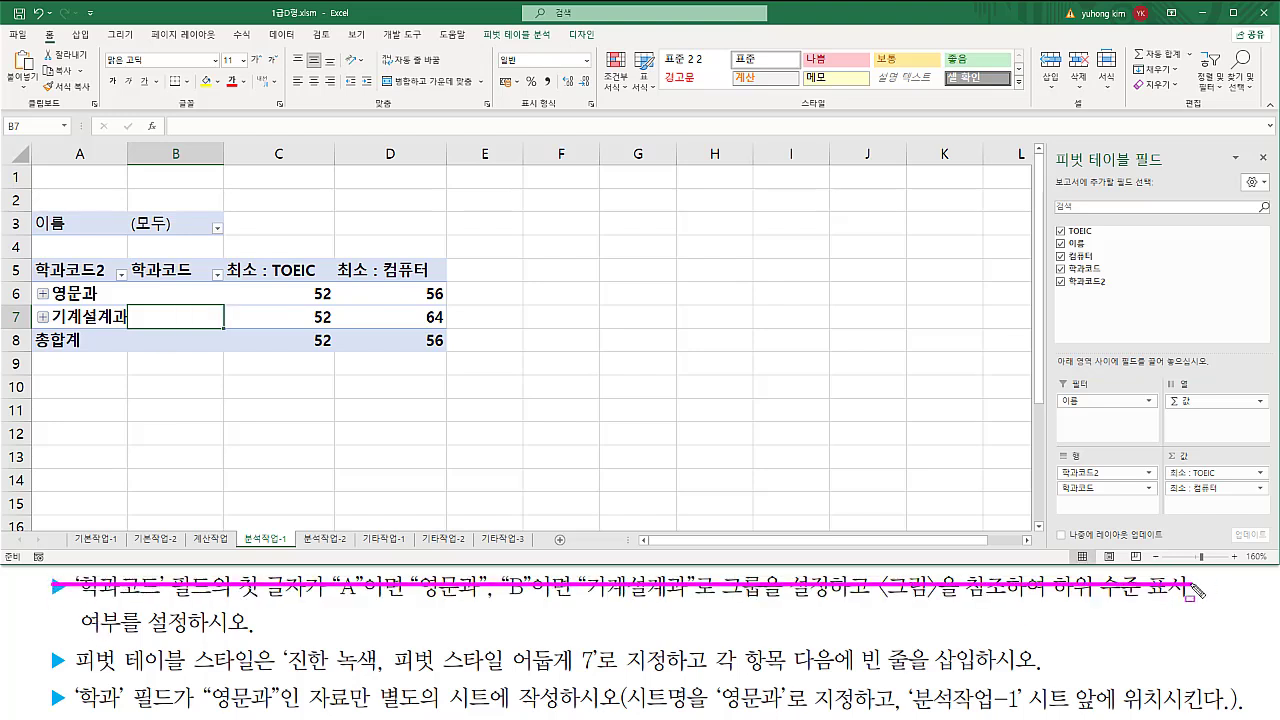
left_click_drag(74, 615, 270, 625)
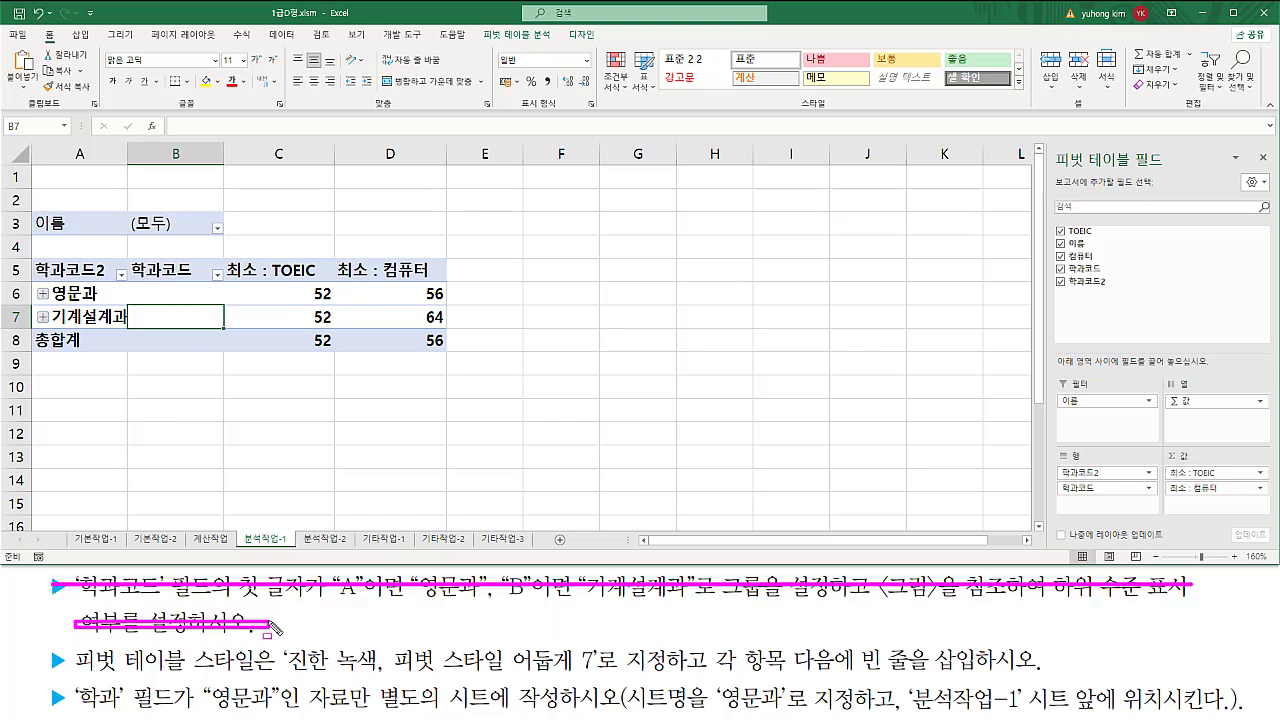
key("Escape")
left_click_drag(72, 672, 698, 686)
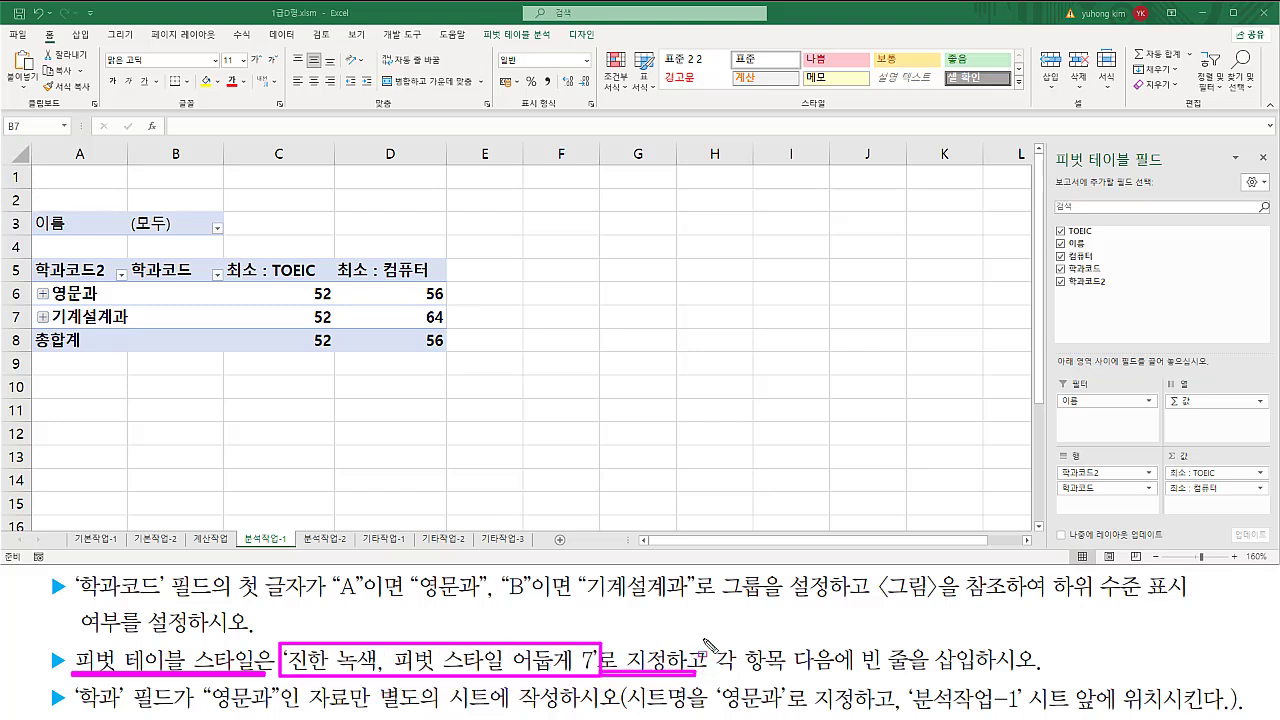
left_click_drag(704, 638, 702, 678)
key("Escape")
- Apply the pivot table style 진한 녹색, 피벗 스타일 어둡게 7 to the pivot table
left_click(194, 297)
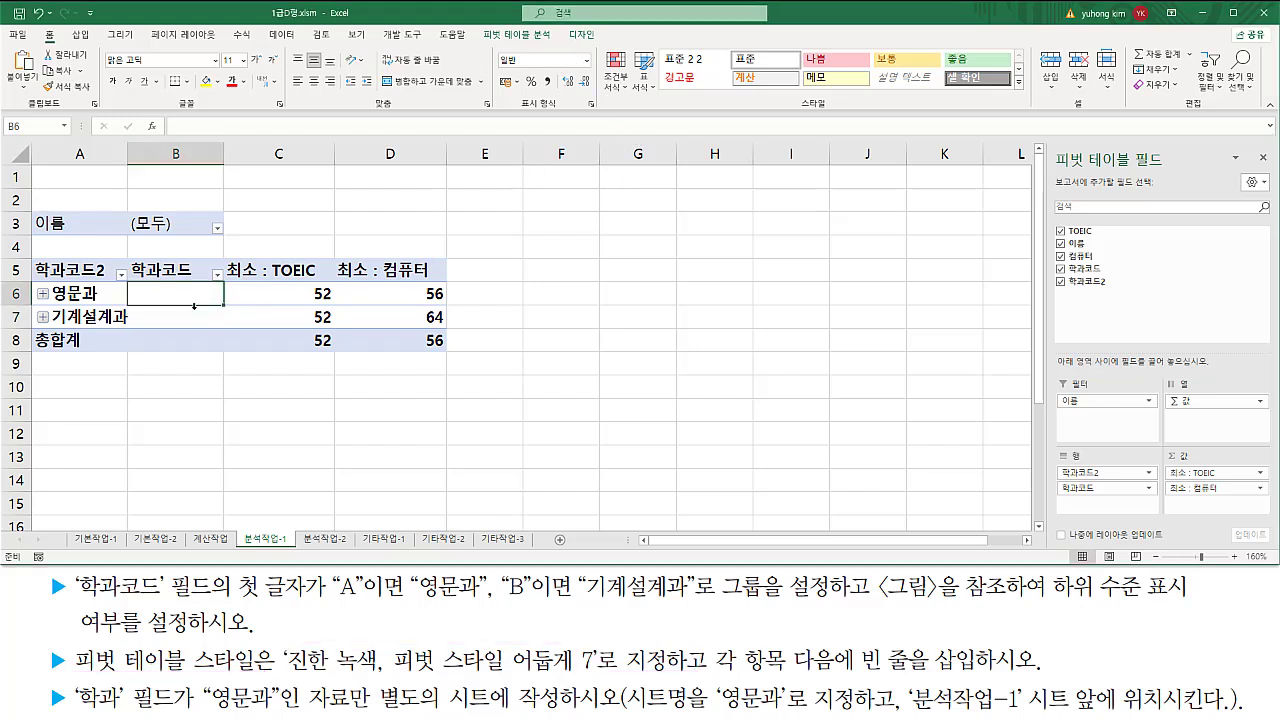
left_click(194, 316)
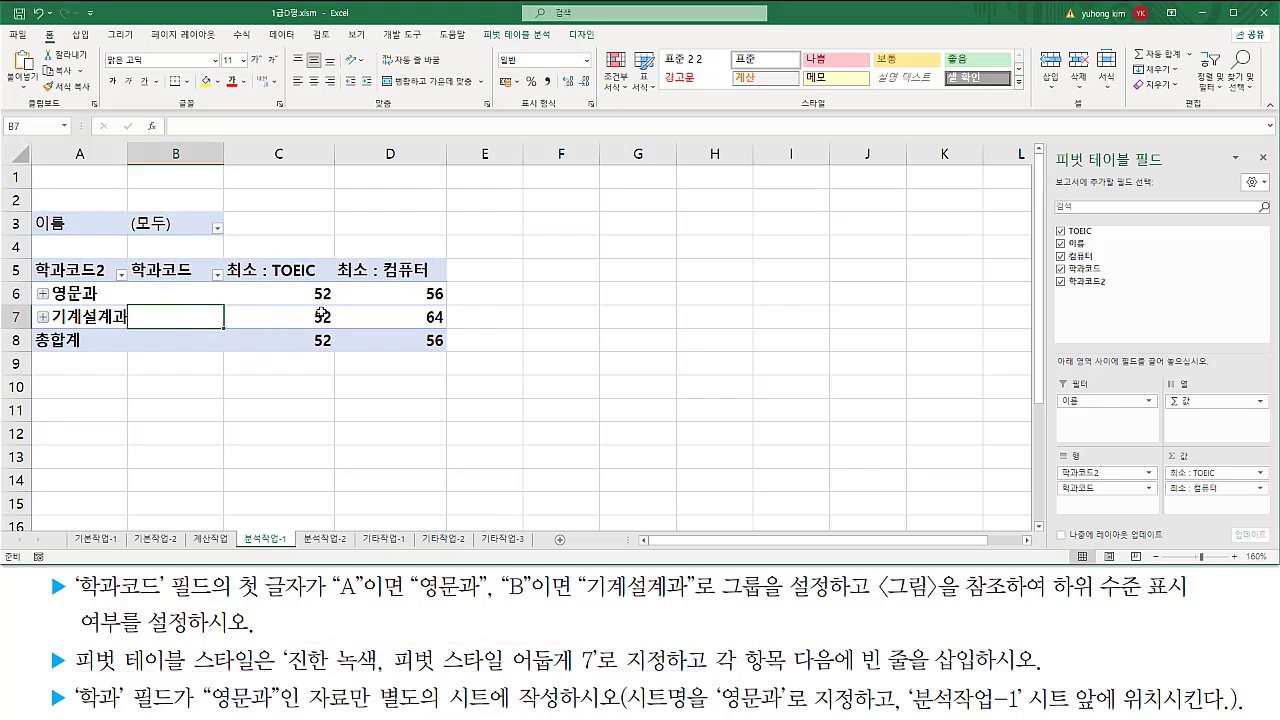
left_click(581, 34)
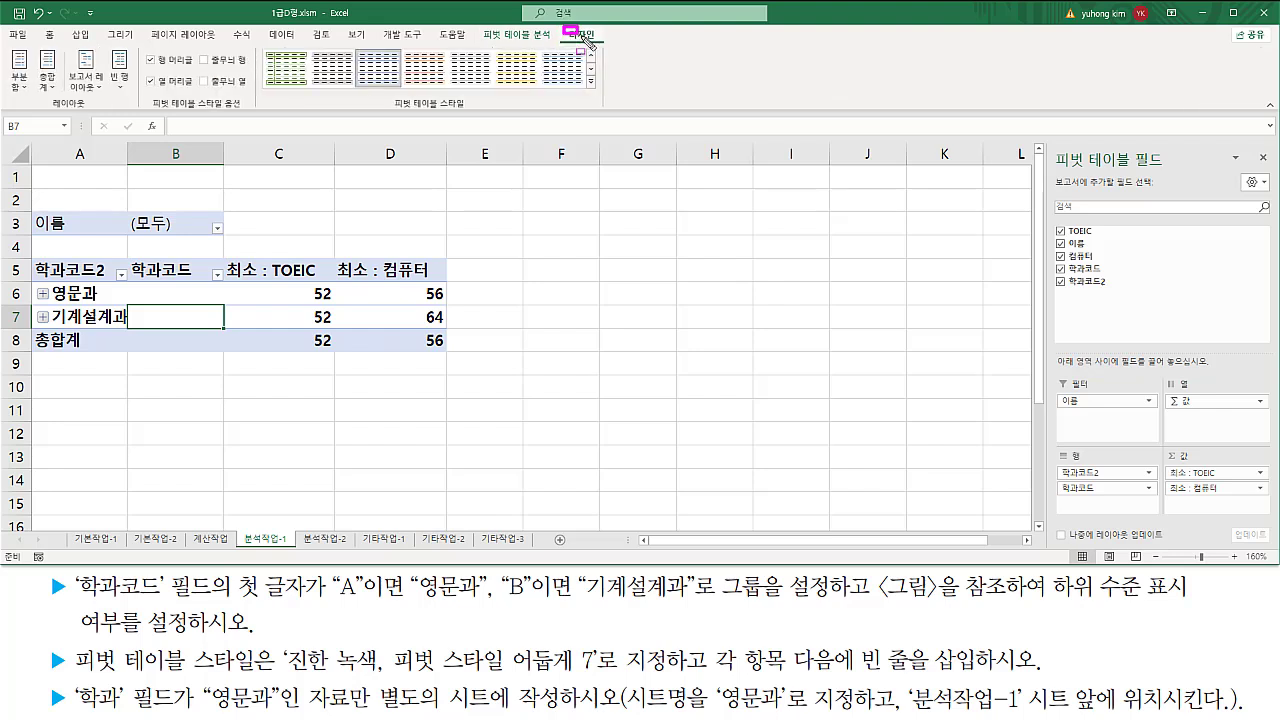
left_click_drag(583, 38, 600, 40)
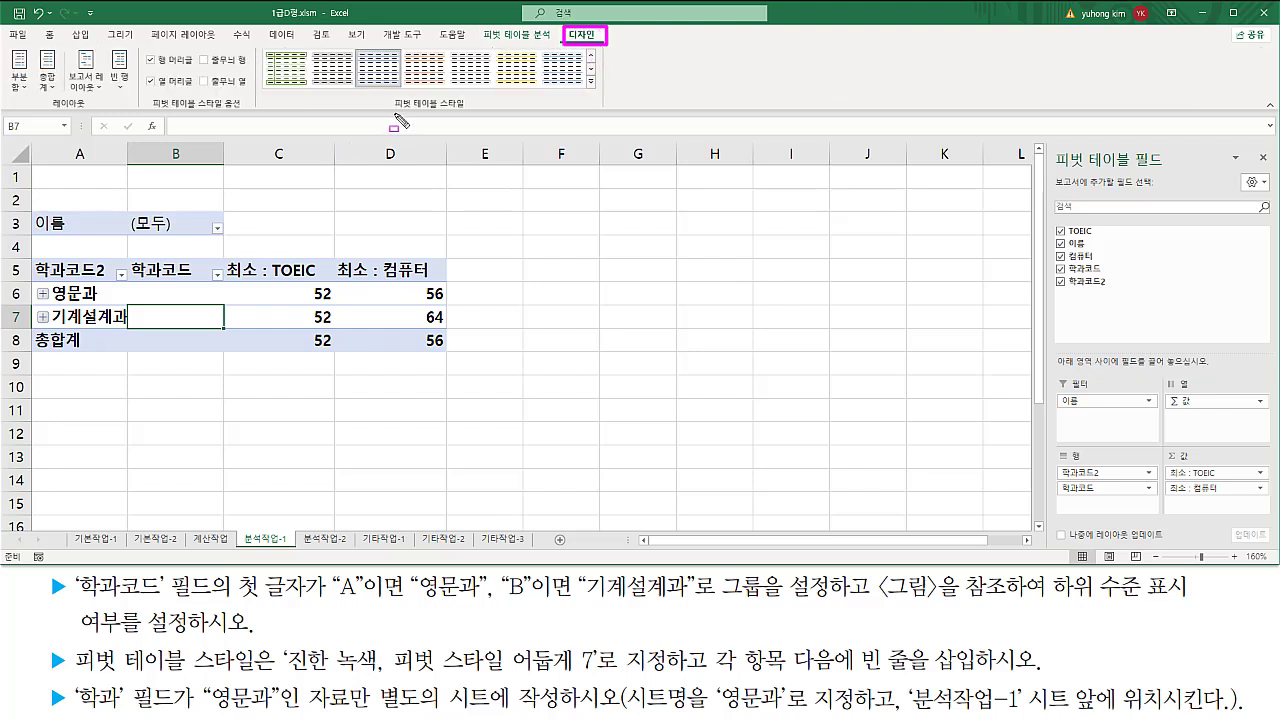
left_click_drag(395, 115, 466, 114)
mouse_move(268, 52)
left_mouse_down()
mouse_move(444, 50)
mouse_move(601, 92)
left_mouse_up()
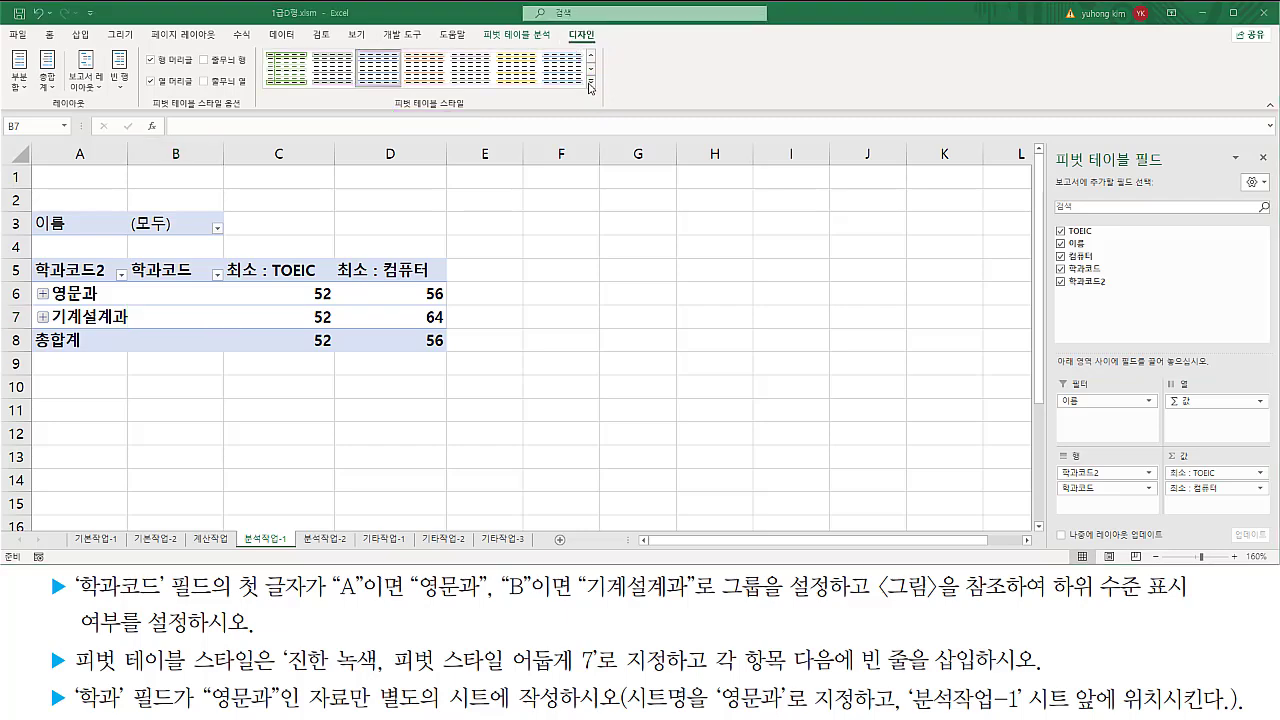
left_click(591, 82)
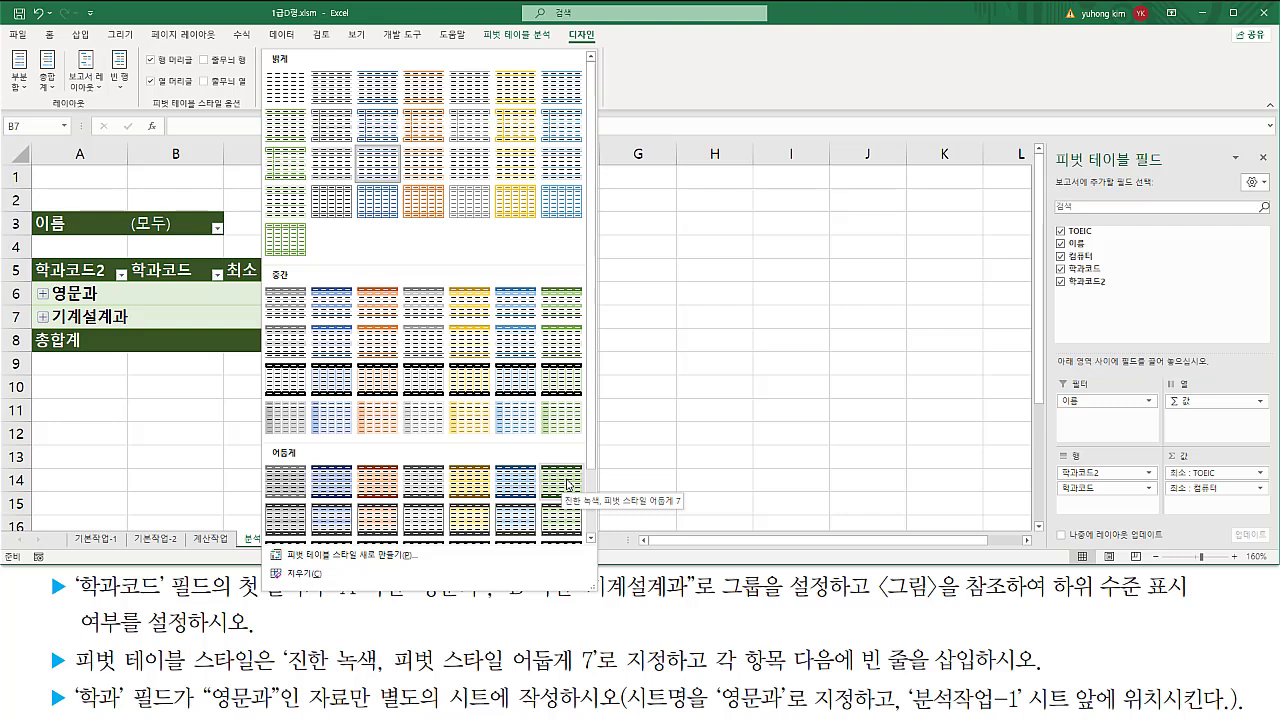
left_click(567, 484)
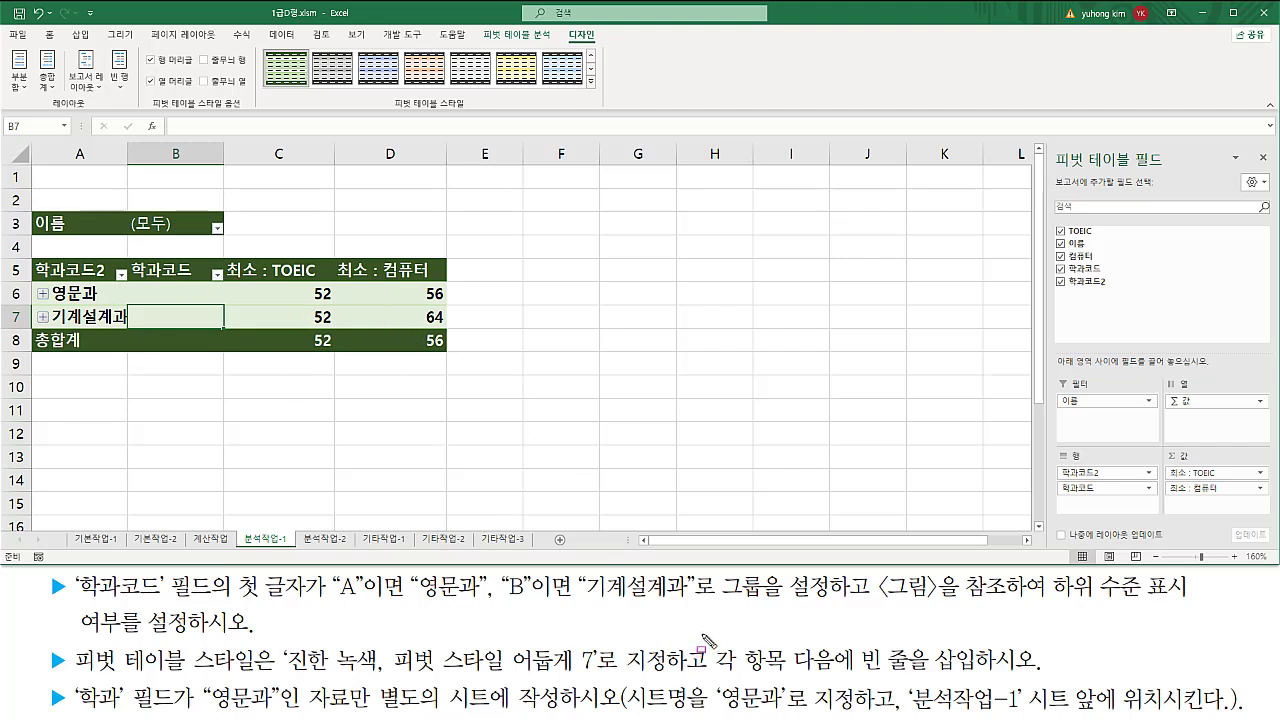
left_click_drag(702, 633, 704, 689)
left_click_drag(716, 678, 816, 678)
mouse_move(716, 678)
left_mouse_down()
mouse_move(850, 678)
mouse_move(860, 666)
mouse_move(866, 683)
mouse_move(860, 660)
left_mouse_up()
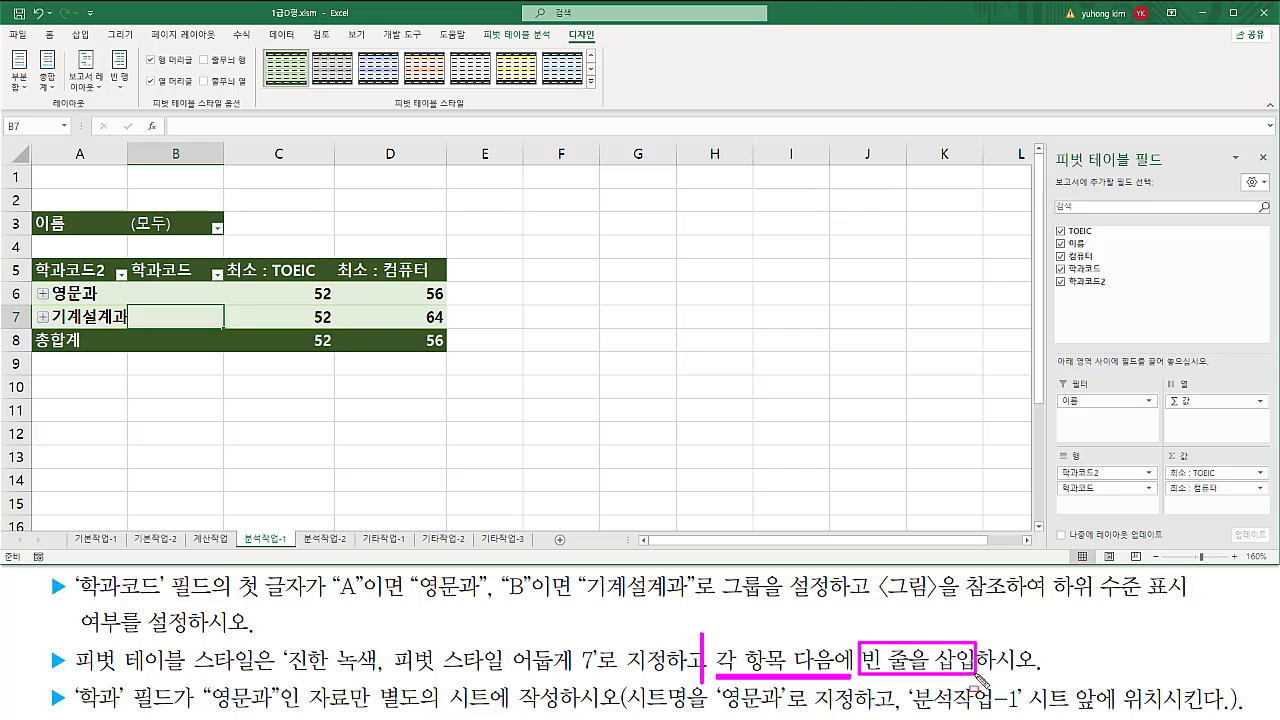
left_click_drag(970, 670, 1062, 670)
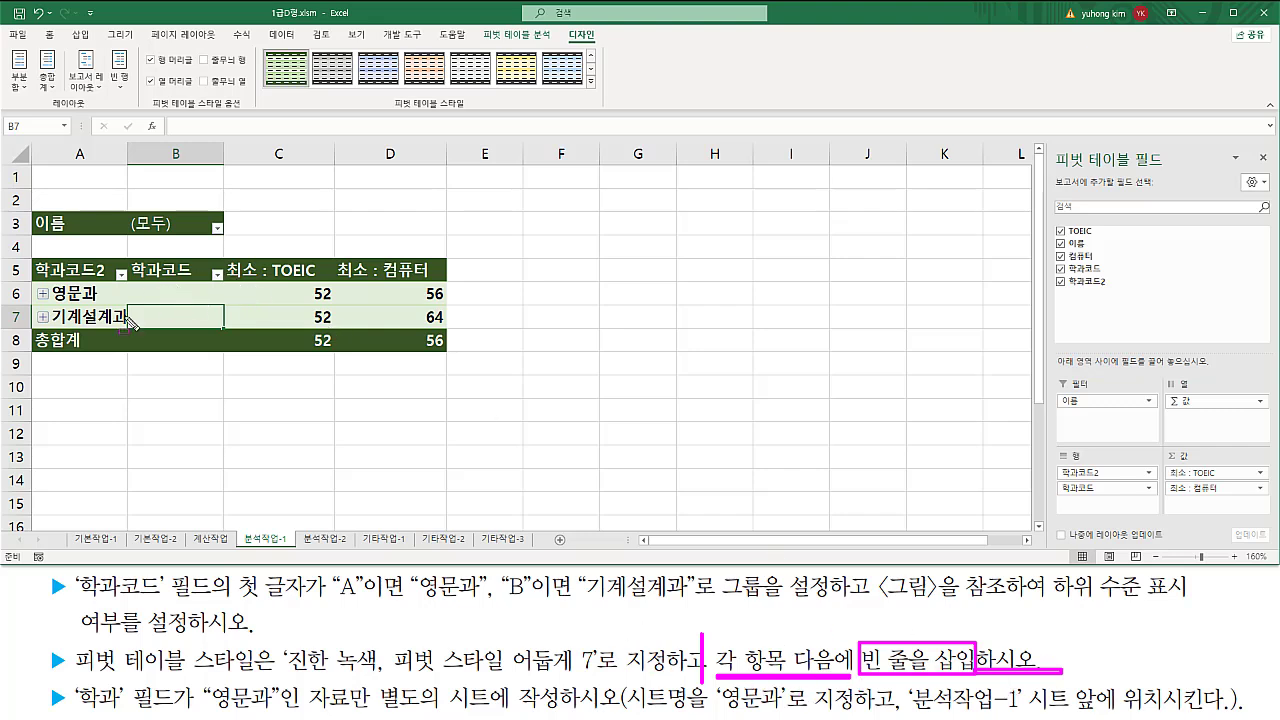
key("Escape")
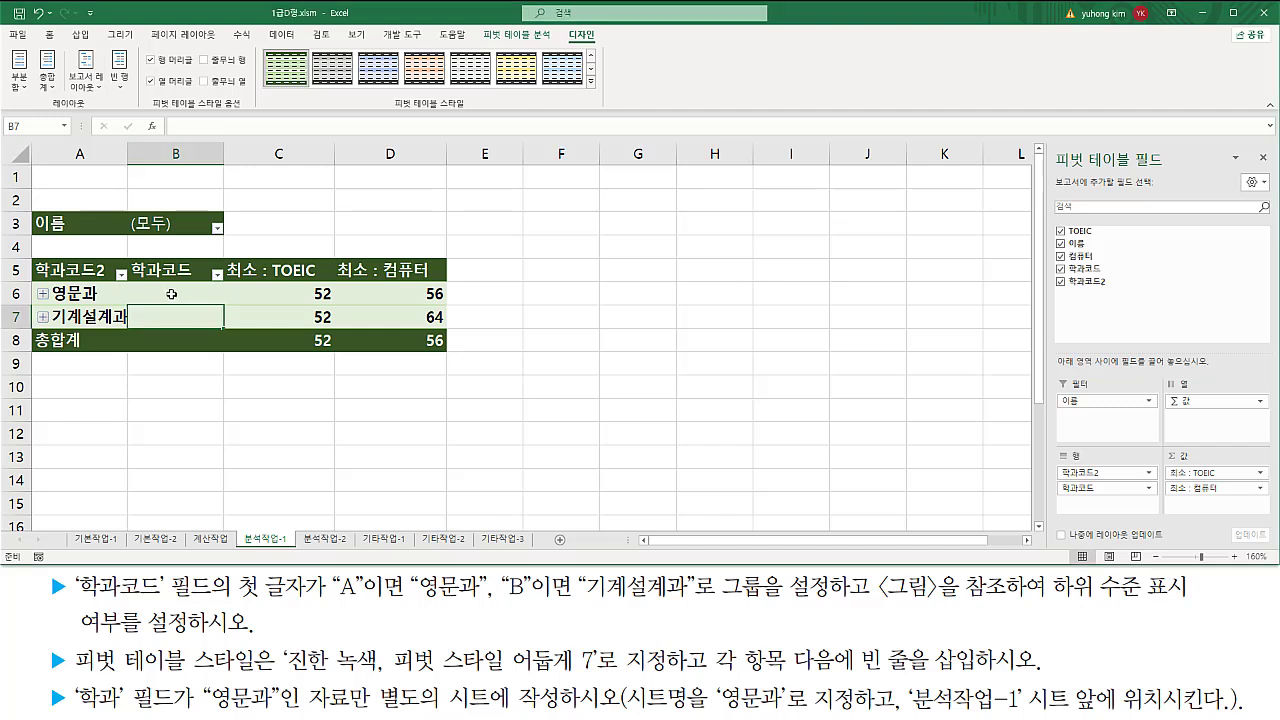
- Insert a blank line after each item in the pivot table
left_click(174, 306)
left_click(185, 297)
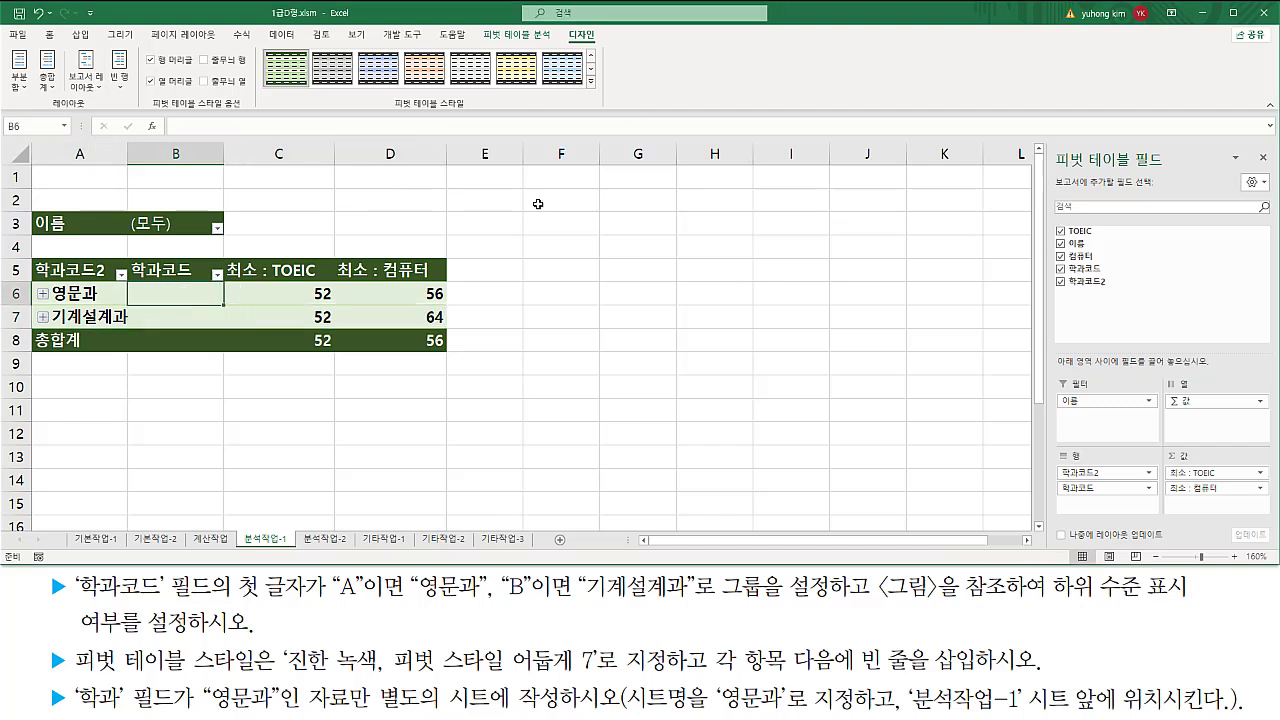
key("ctrl+2")
left_click_drag(563, 24, 602, 46)
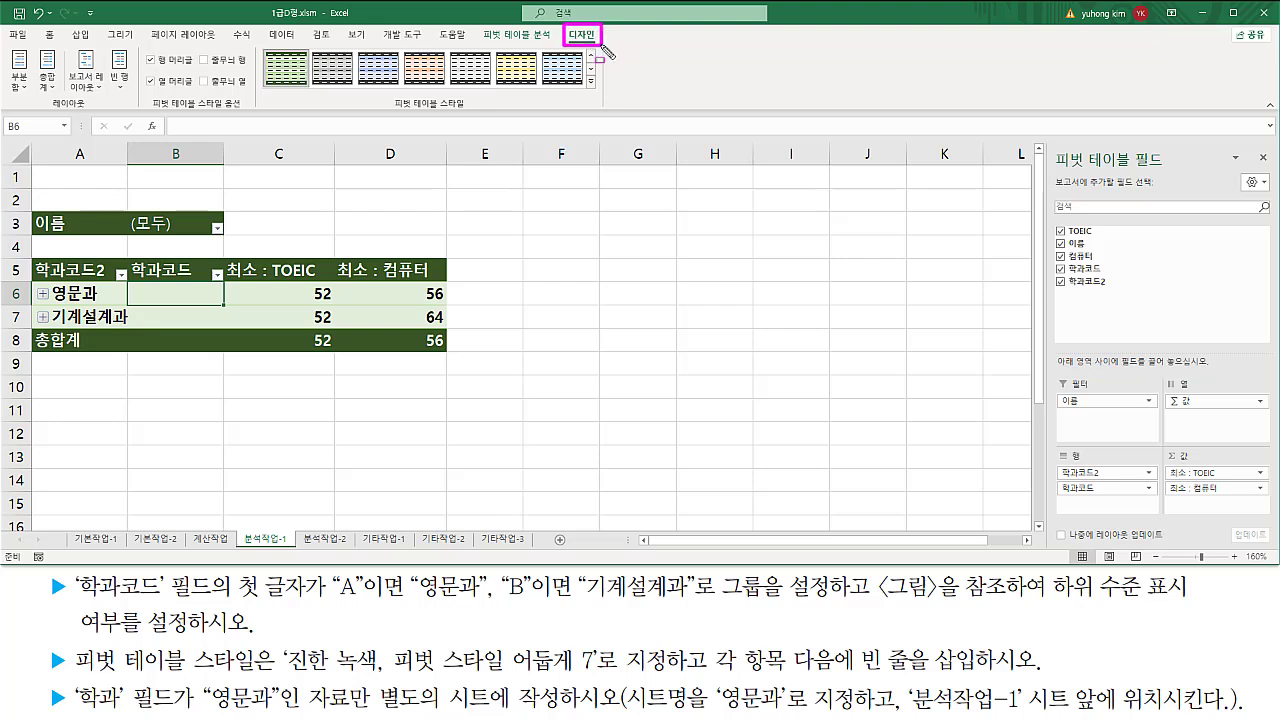
left_click_drag(47, 108, 97, 109)
left_click_drag(106, 44, 135, 95)
key("Escape")
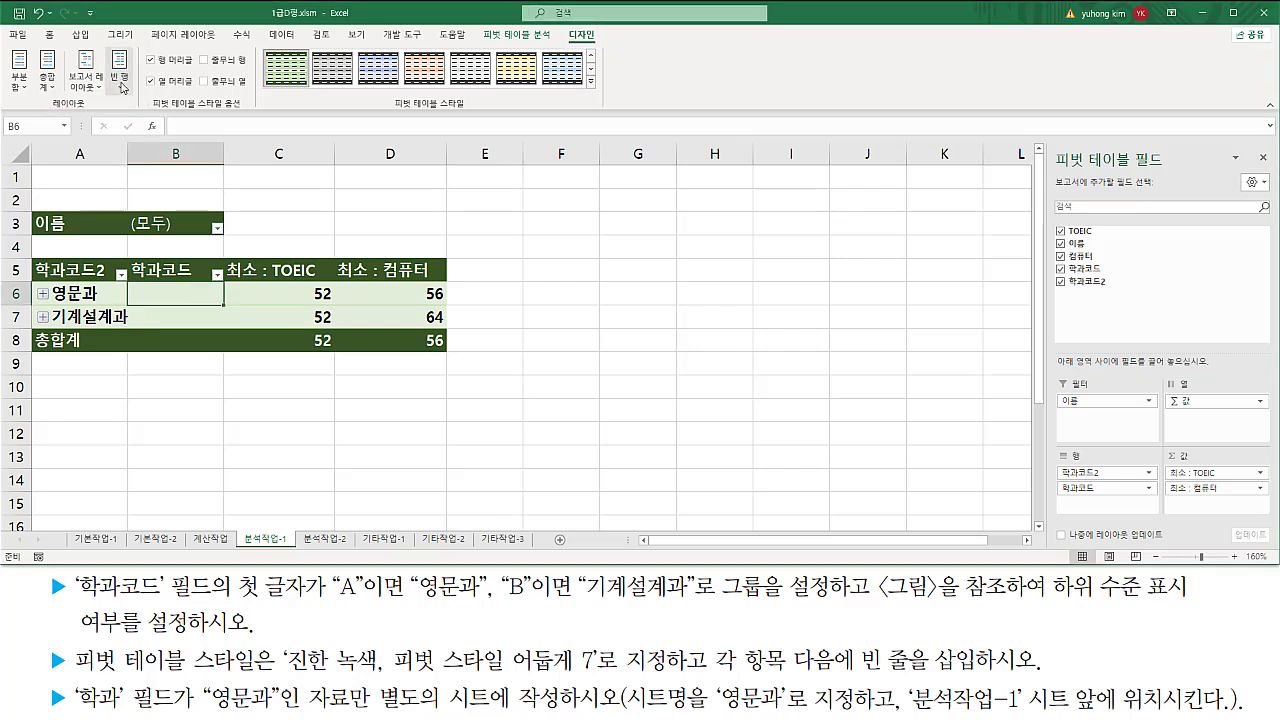
left_click(120, 75)
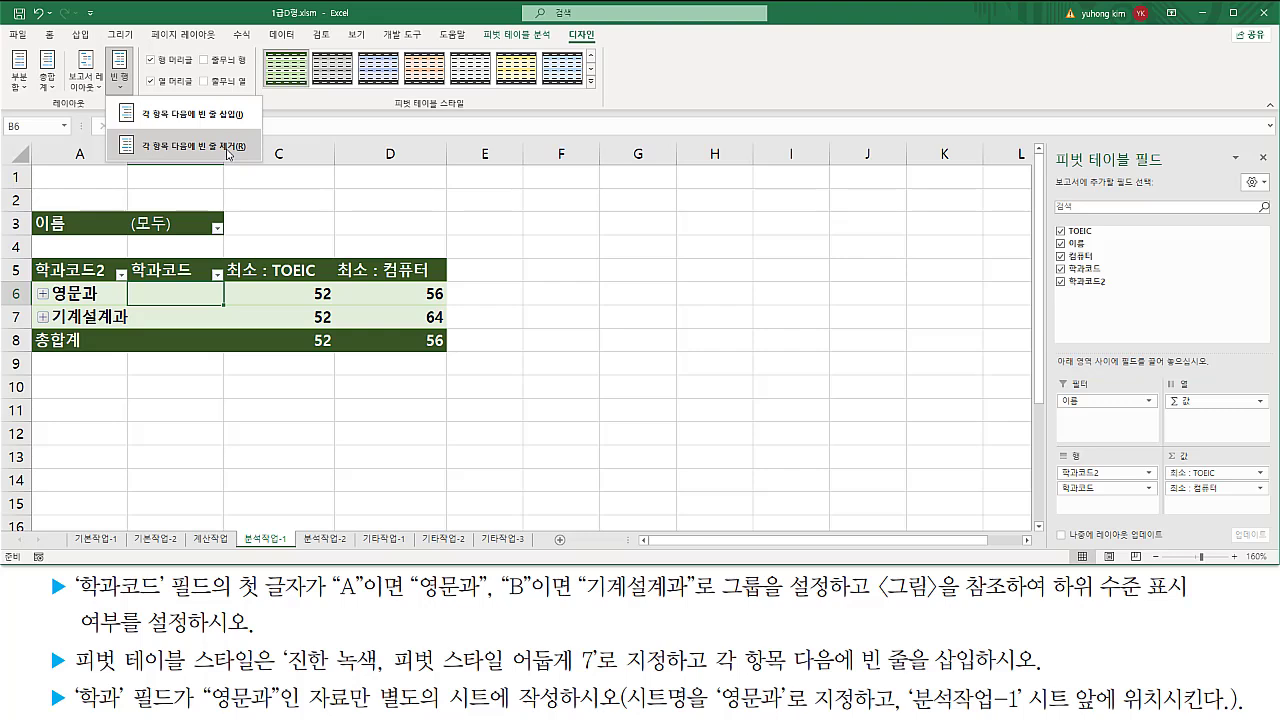
left_click(177, 118)
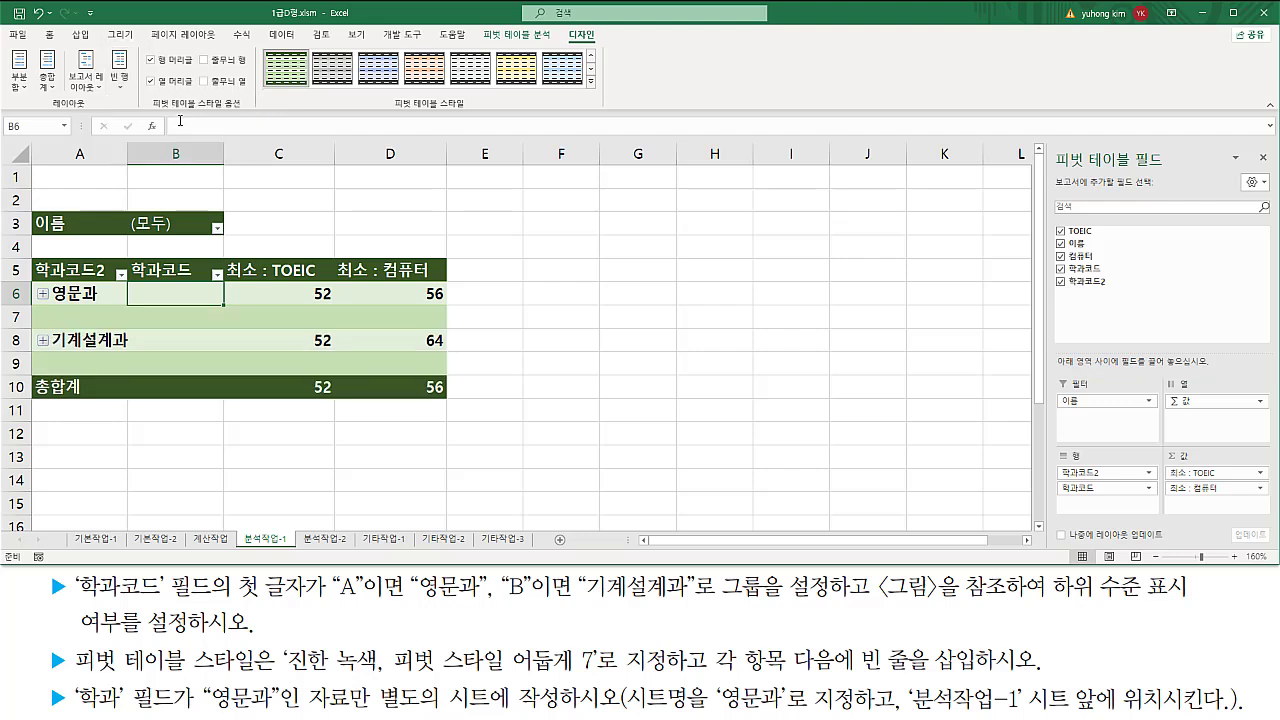
mouse_move(45, 308)
left_mouse_down()
mouse_move(365, 335)
mouse_move(446, 322)
left_mouse_up()
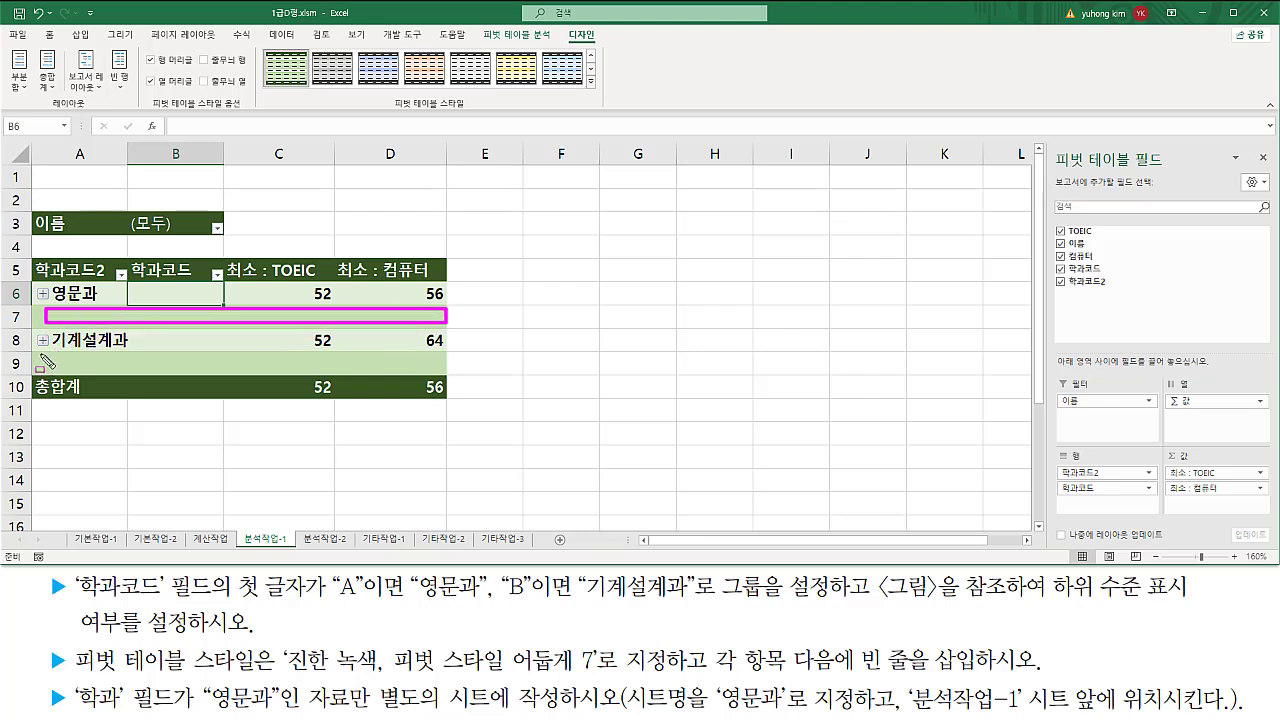
mouse_move(40, 352)
left_mouse_down()
mouse_move(384, 386)
mouse_move(443, 371)
left_mouse_up()
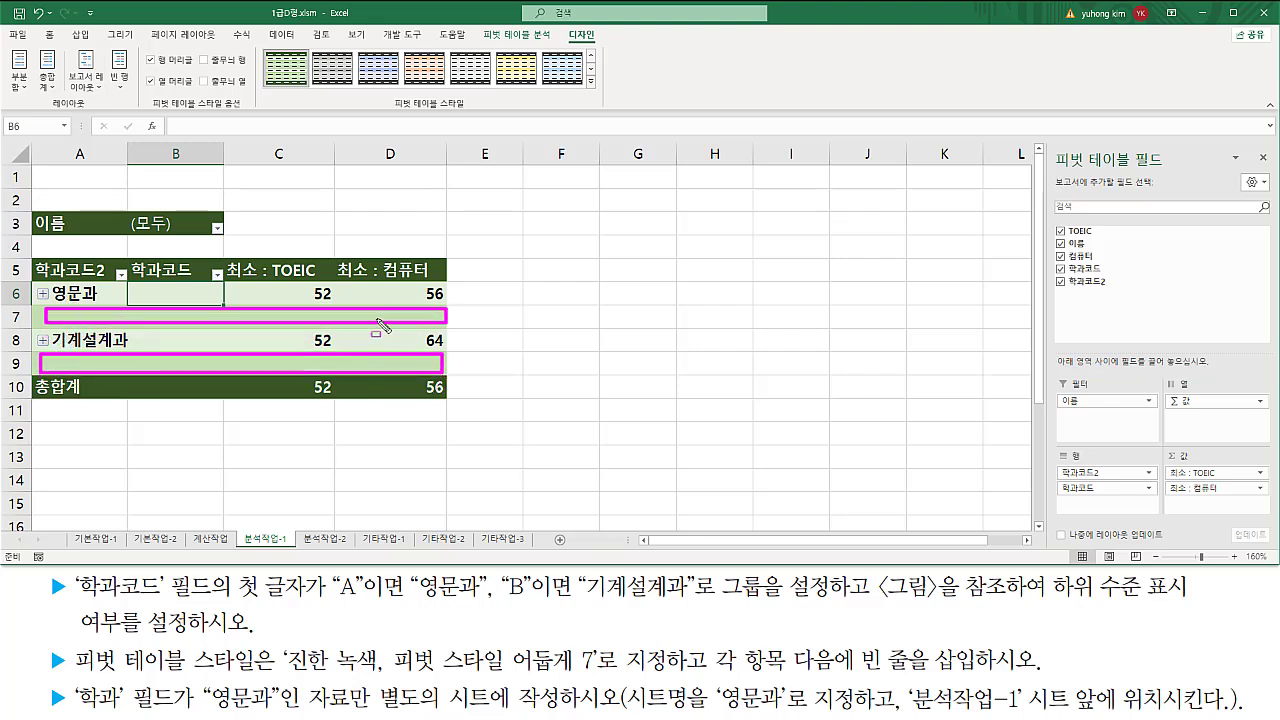
key("Escape")
left_click(183, 297)
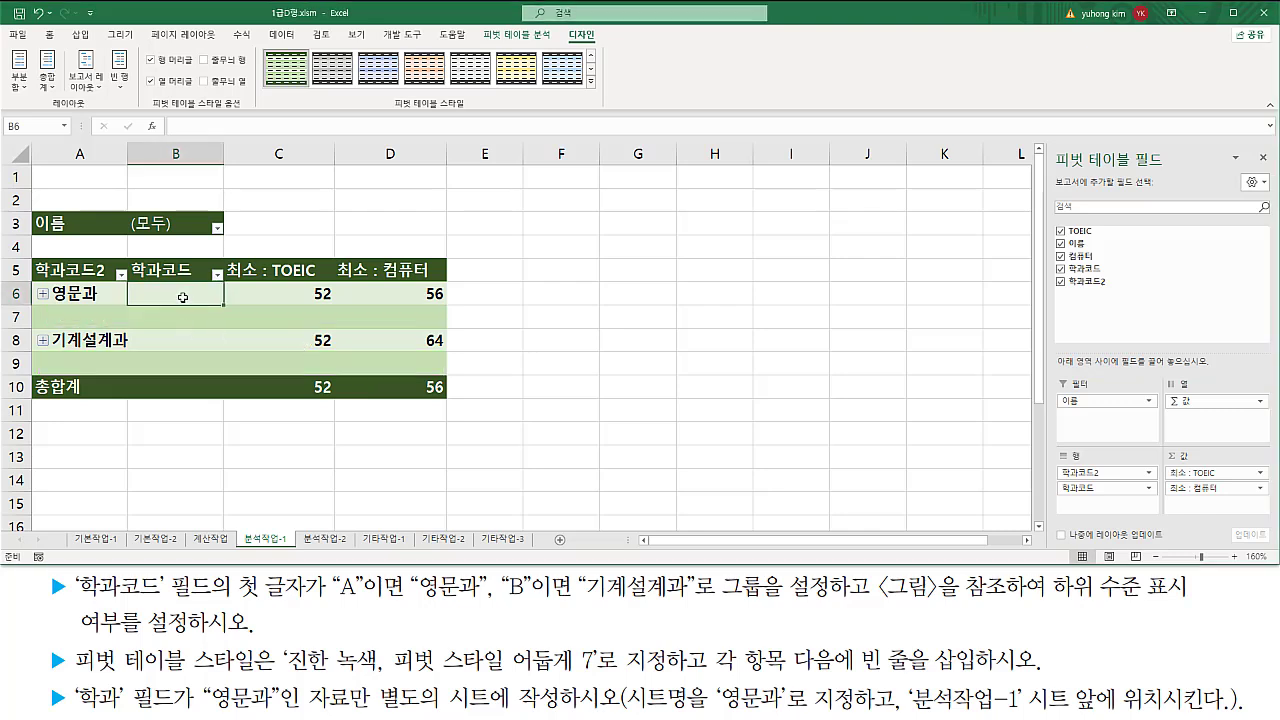
mouse_move(46, 655)
left_mouse_down()
mouse_move(1056, 674)
mouse_move(1066, 660)
left_mouse_up()
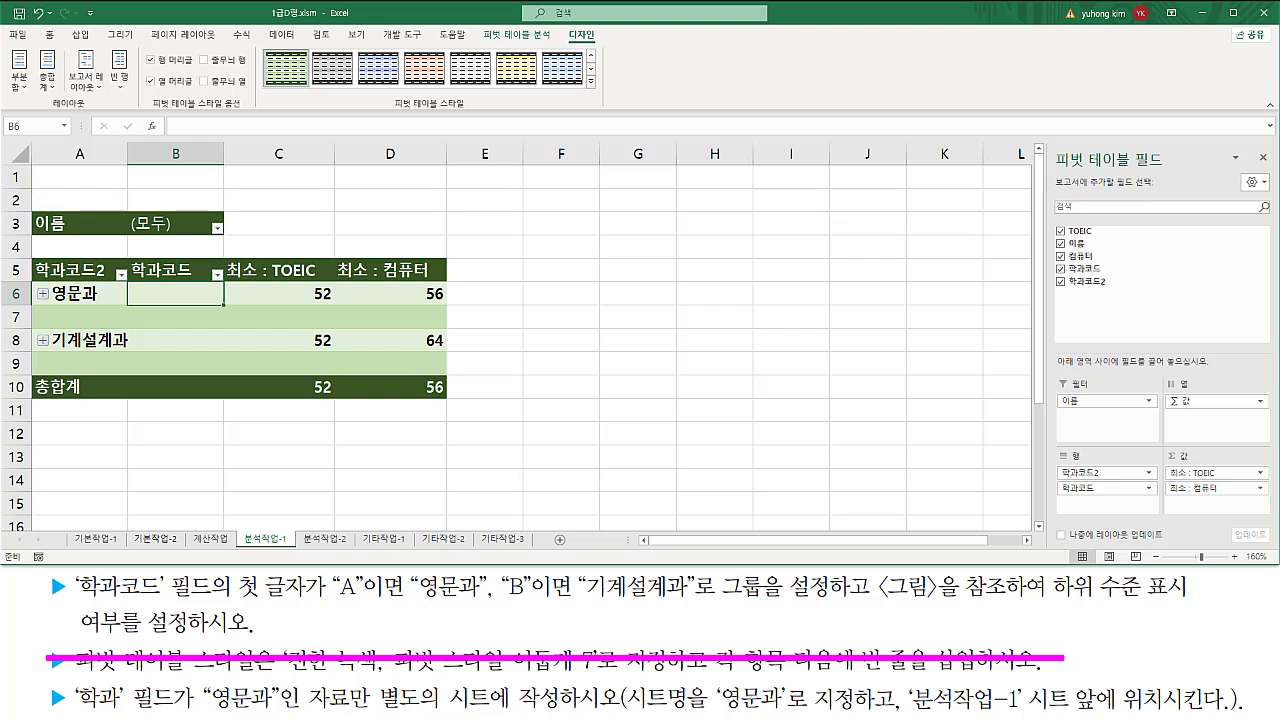
mouse_move(80, 690)
left_mouse_down()
mouse_move(88, 710)
mouse_move(131, 714)
mouse_move(568, 716)
left_mouse_up()
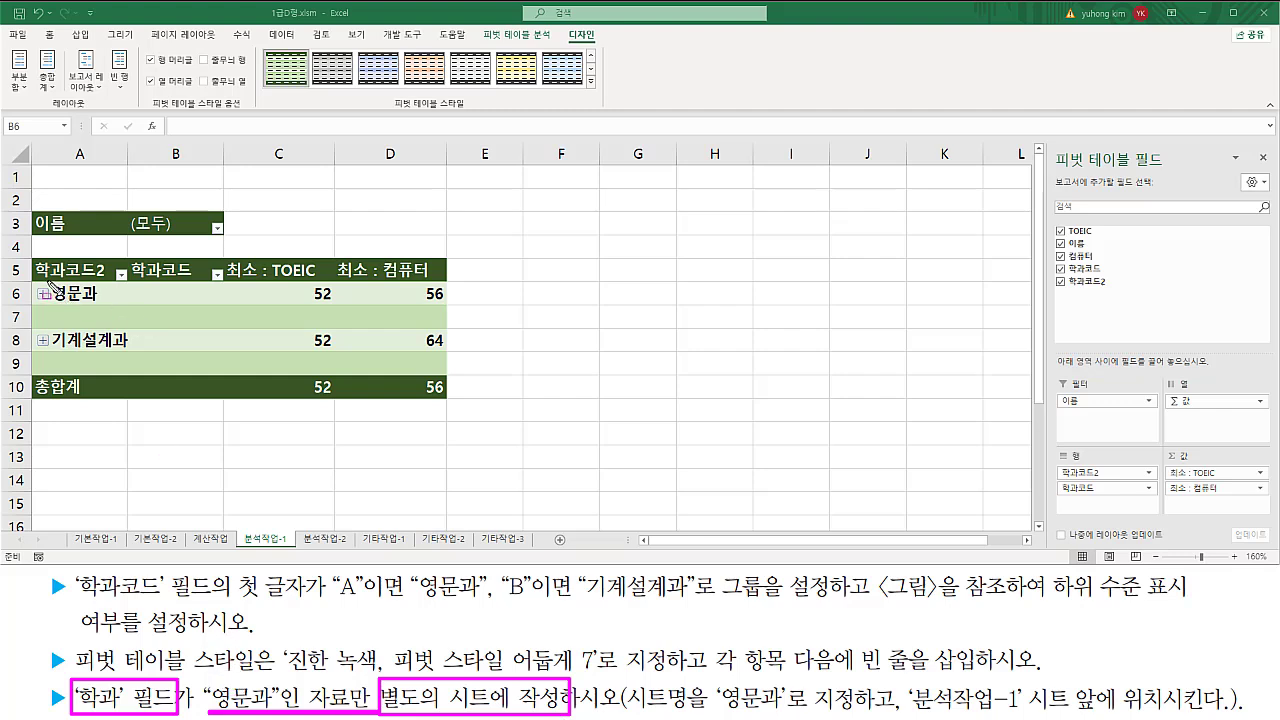
left_click_drag(49, 302, 104, 303)
left_click_drag(265, 300, 447, 299)
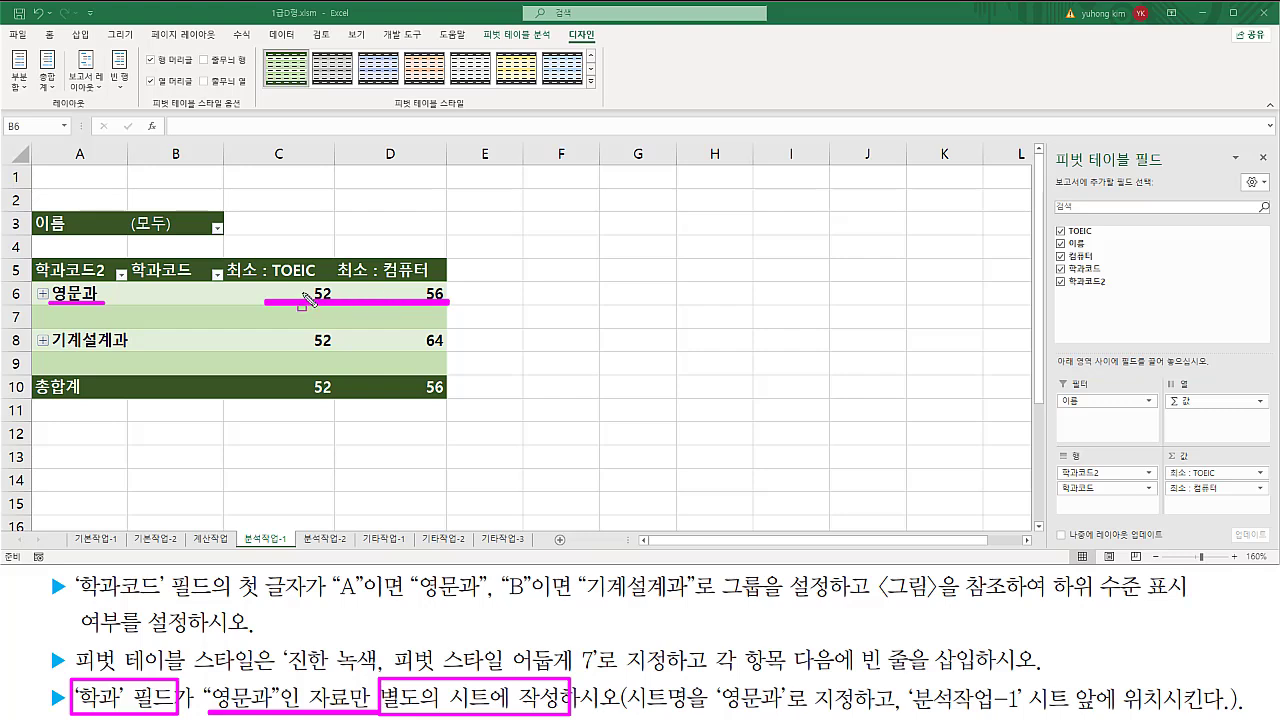
- Extract the source records behind 영문과's minimum TOEIC value in the pivot table to a new sheet
left_click_drag(313, 278, 333, 300)
left_click_drag(425, 286, 452, 301)
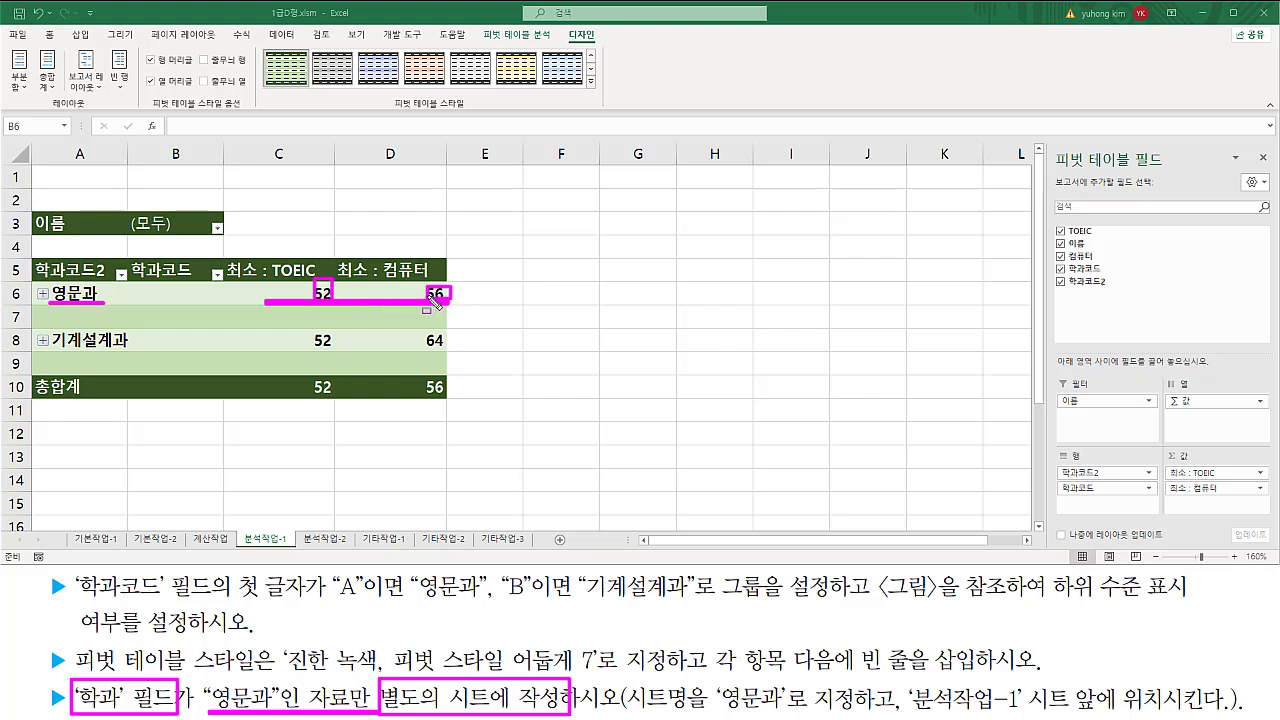
key("Escape")
left_click(337, 292)
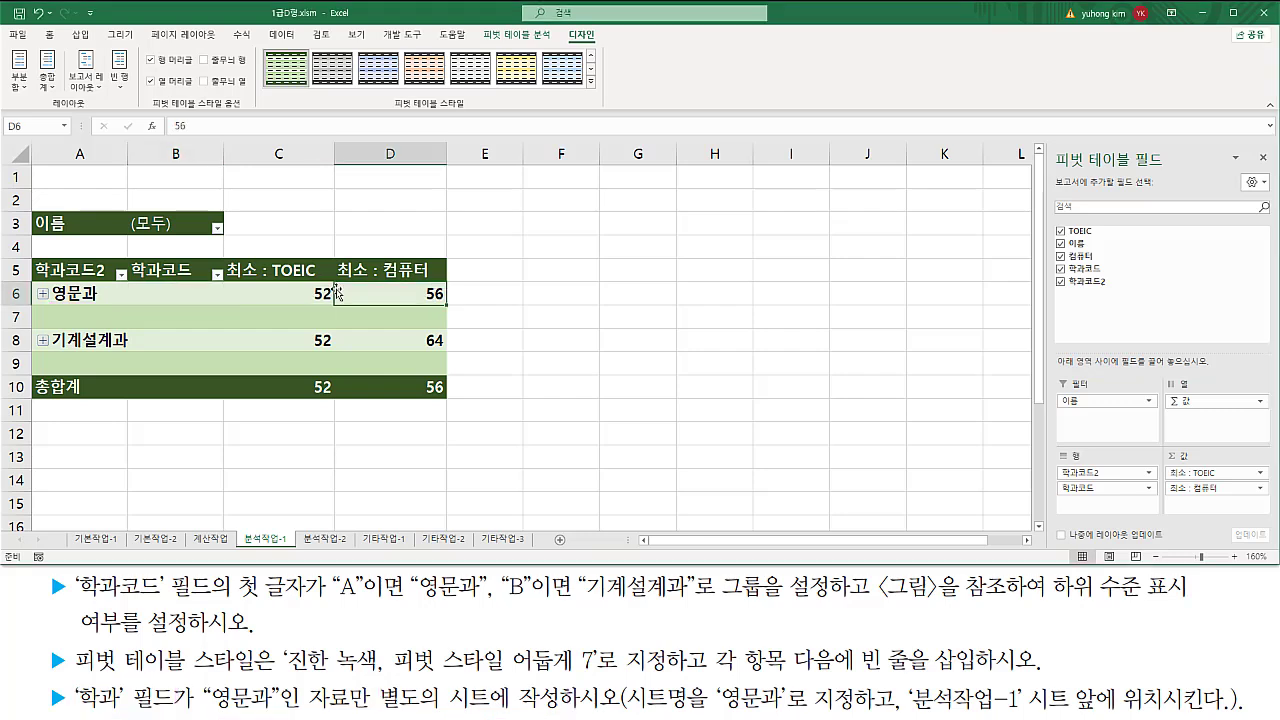
left_click(330, 291)
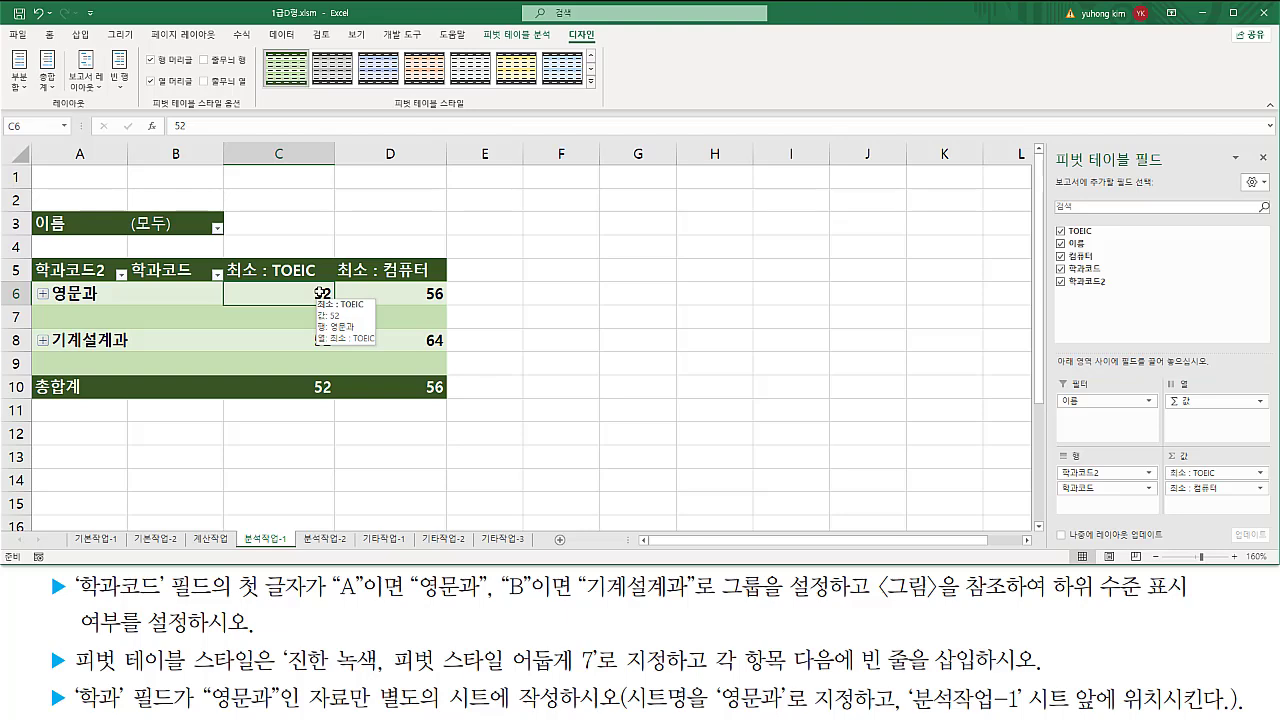
double_click(319, 292)
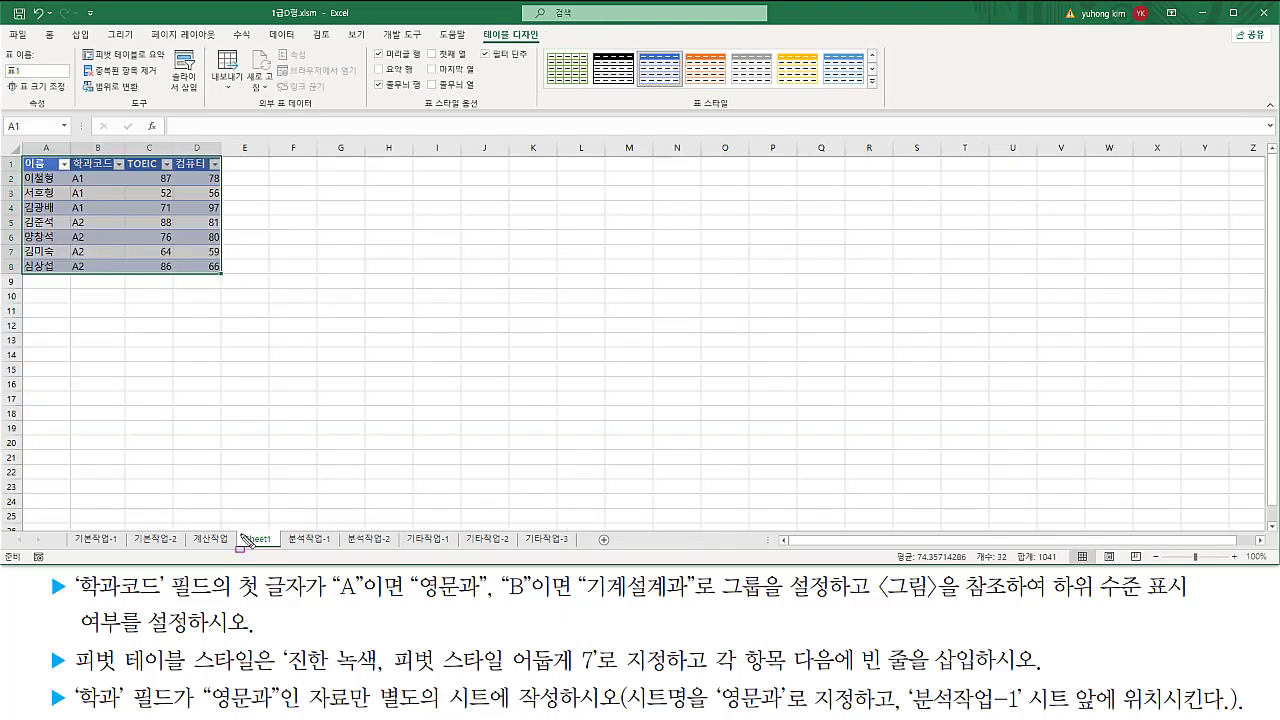
- Examine the extracted records at 160% zoom, checking their 학과코드 values against the 영문과 condition
left_click_drag(238, 529, 282, 552)
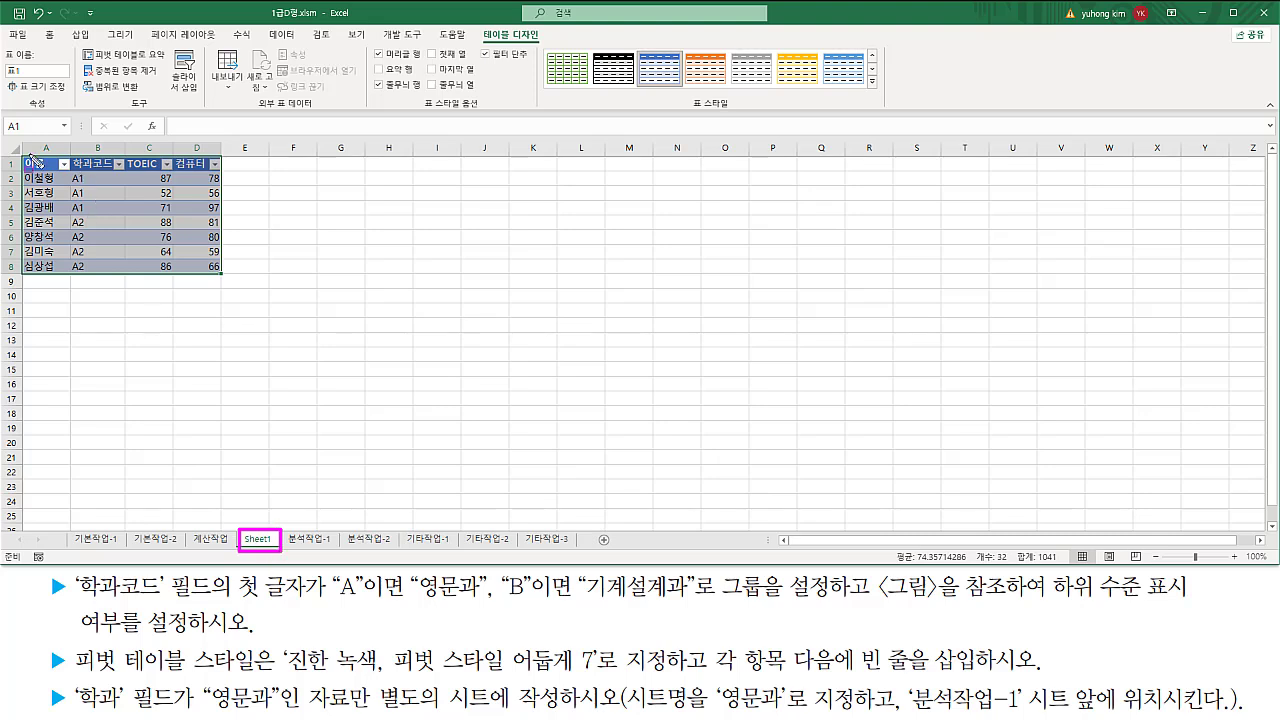
mouse_move(20, 153)
left_mouse_down()
mouse_move(63, 229)
mouse_move(225, 288)
left_mouse_up()
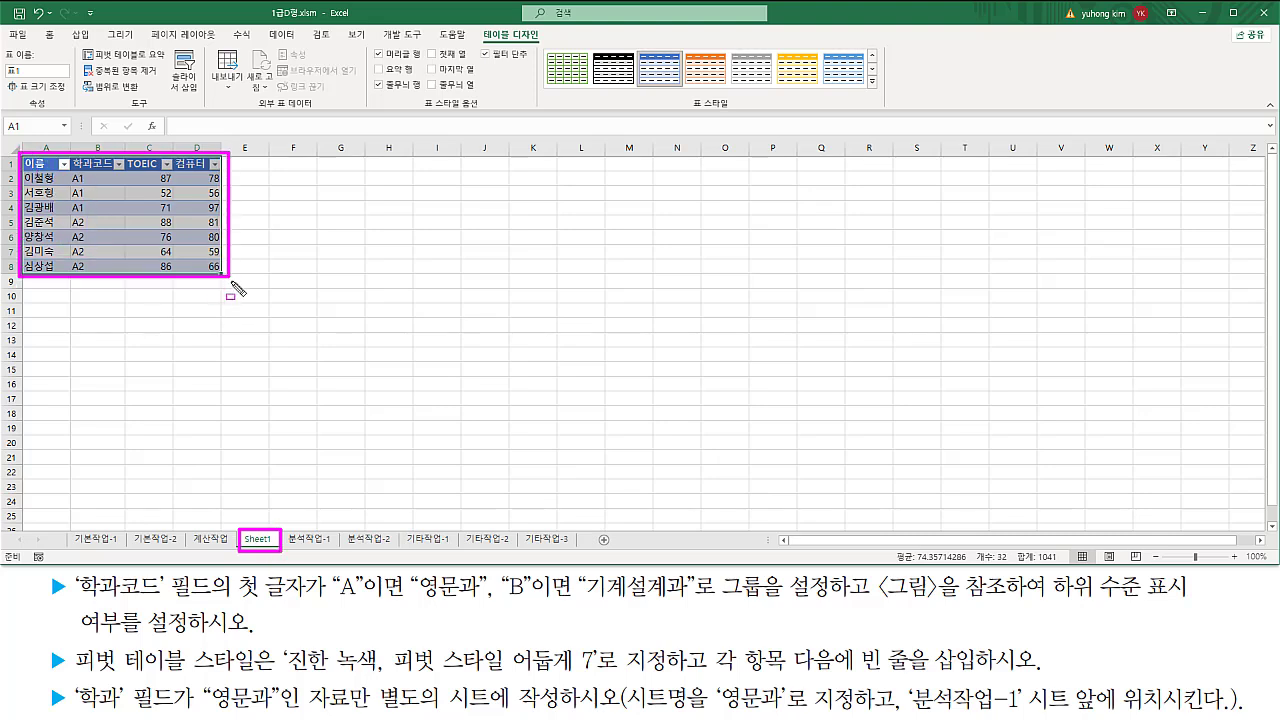
key("Escape")
scroll(269, 266, "up", 3, "ctrl")
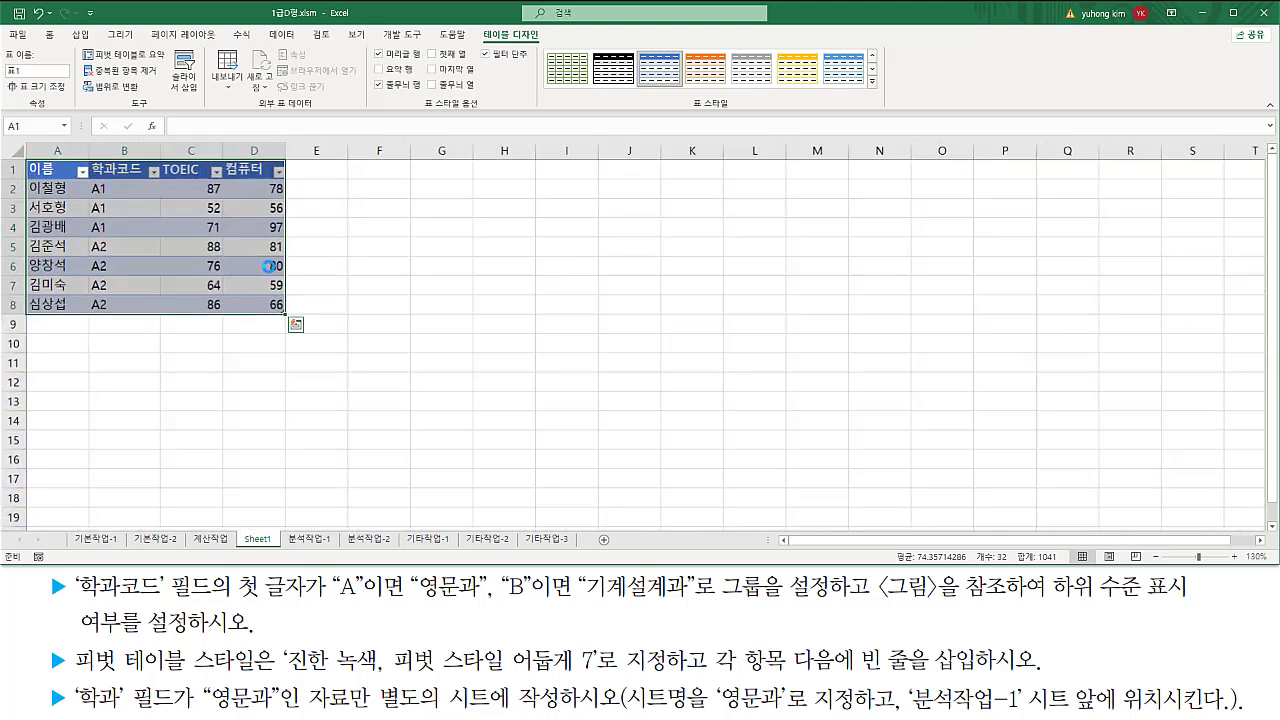
scroll(269, 266, "up", 1, "ctrl")
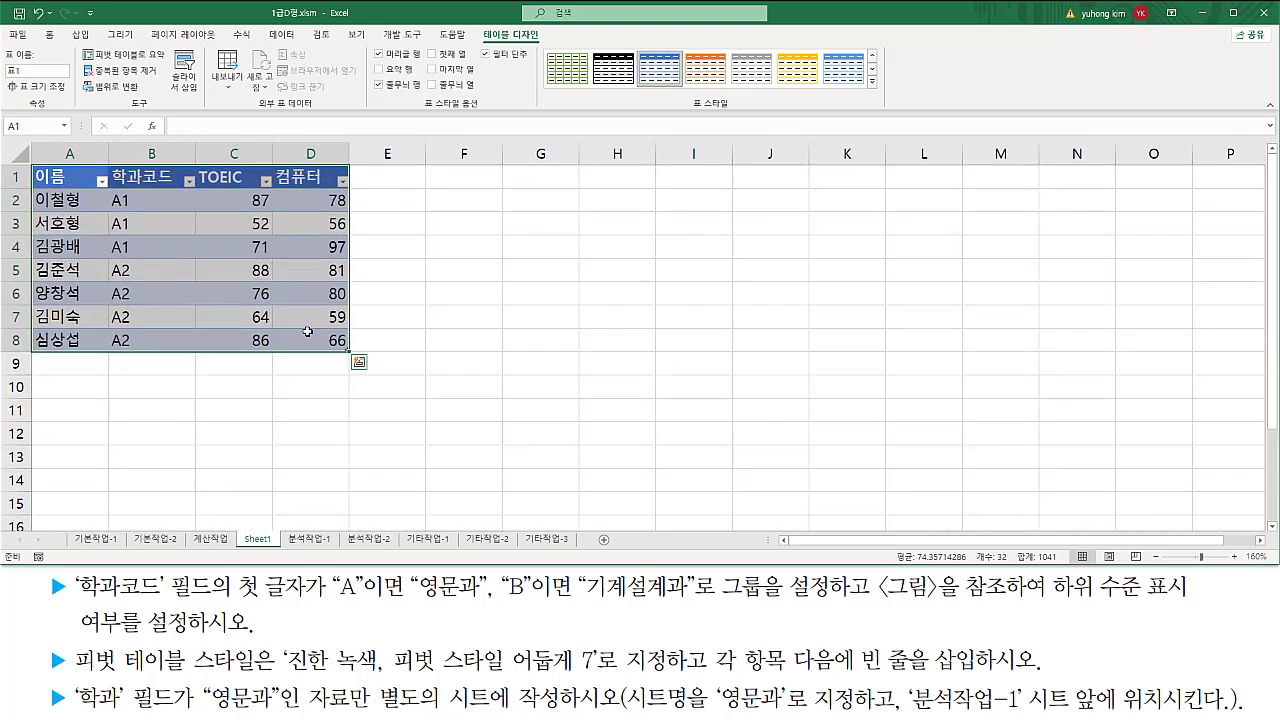
left_click(192, 381)
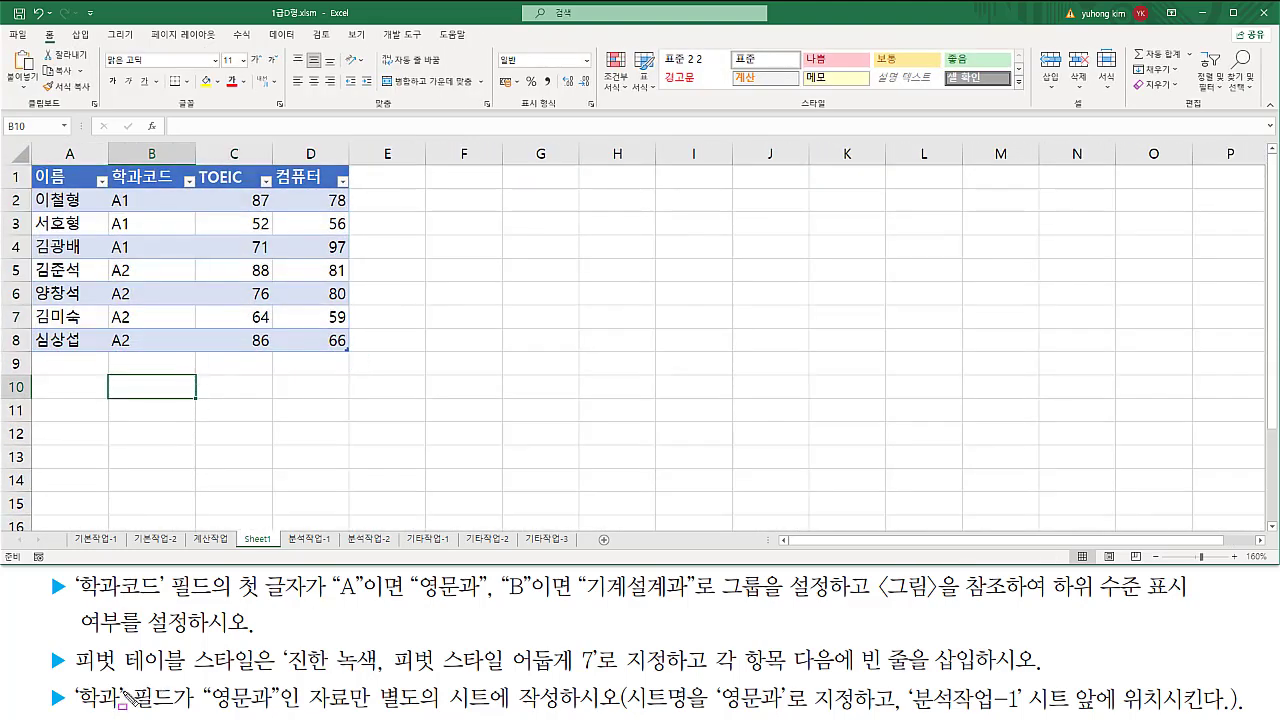
left_click_drag(203, 712, 289, 713)
left_click_drag(80, 598, 484, 598)
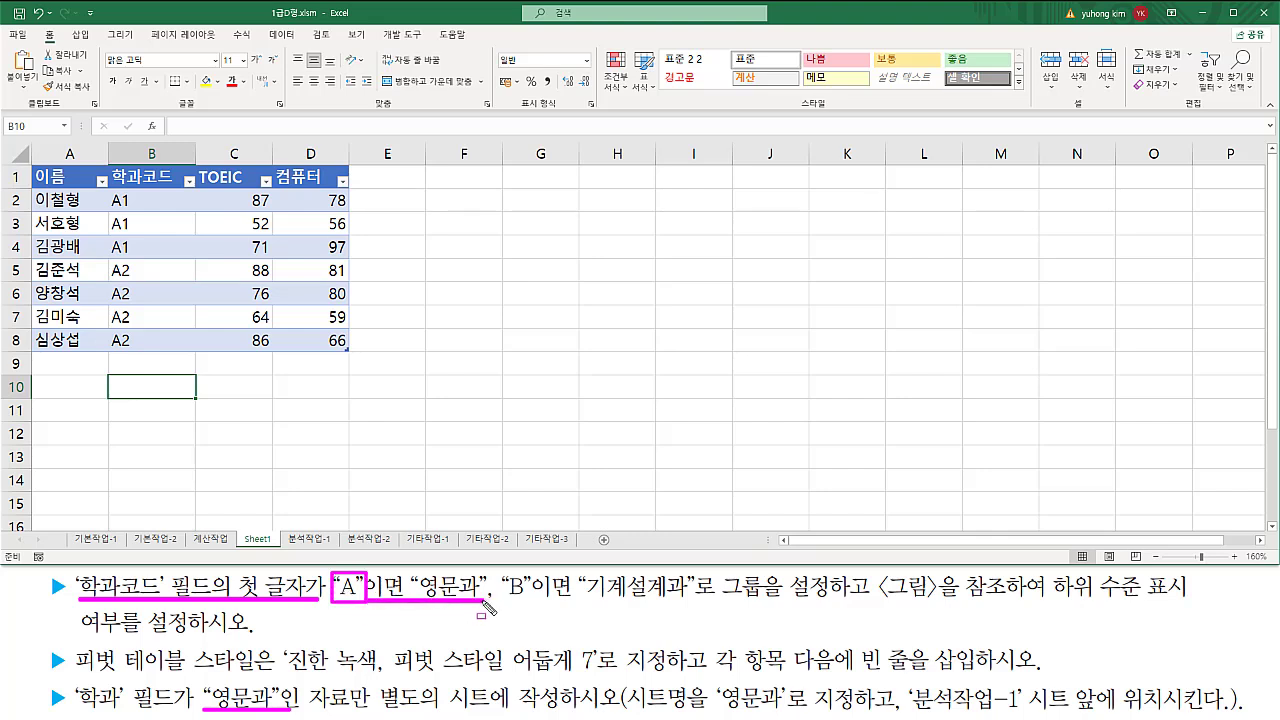
mouse_move(122, 194)
left_mouse_down()
mouse_move(106, 192)
mouse_move(110, 346)
mouse_move(134, 192)
left_mouse_up()
left_click_drag(130, 365, 137, 365)
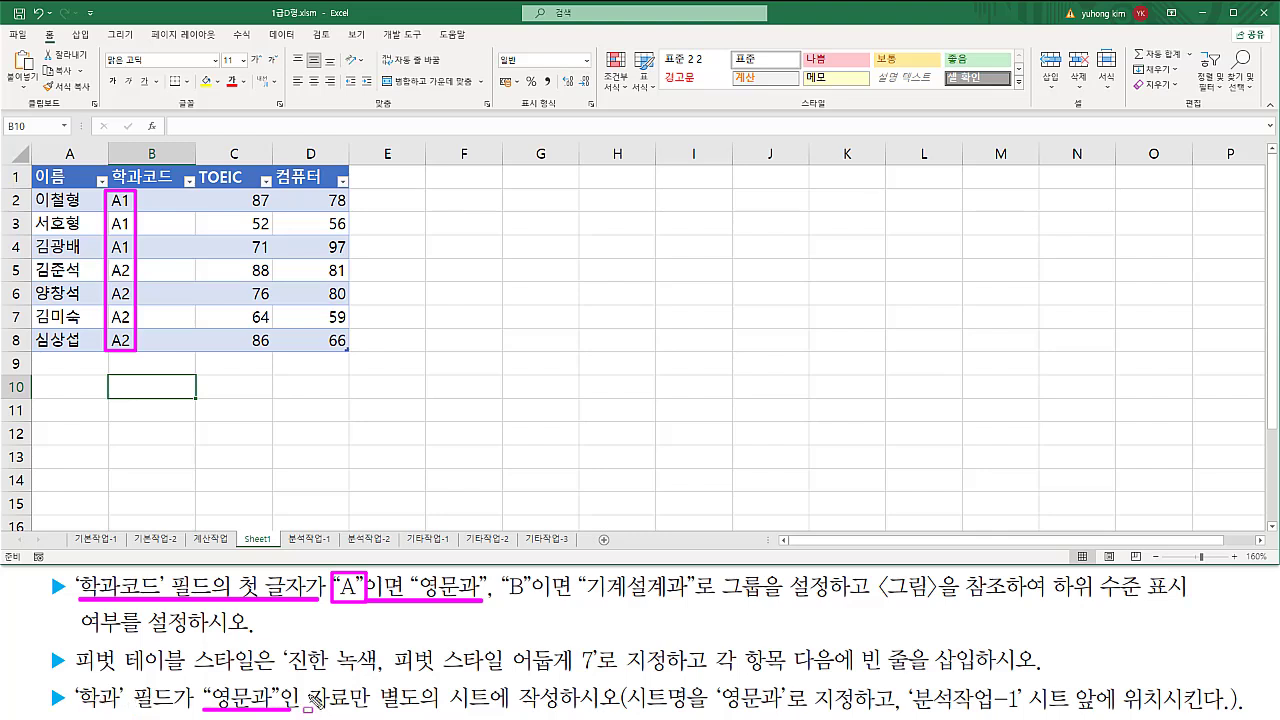
mouse_move(626, 710)
left_mouse_down()
mouse_move(852, 712)
mouse_move(858, 680)
left_mouse_up()
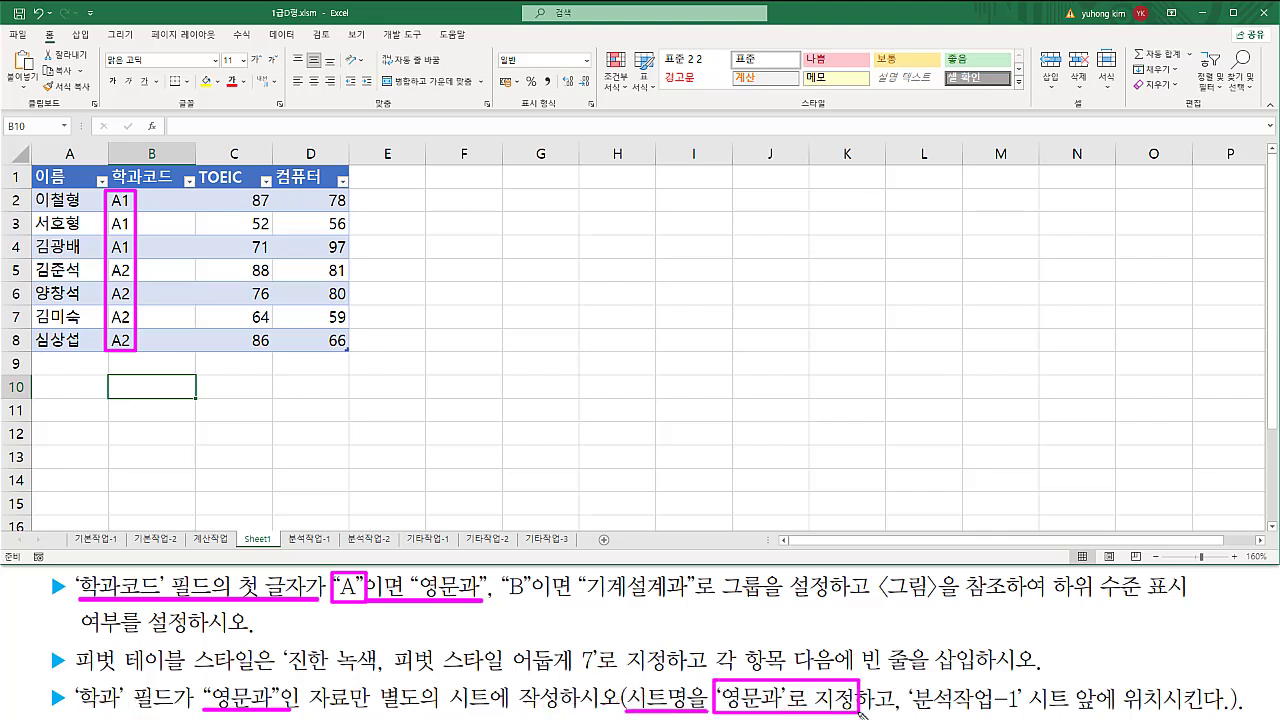
left_click_drag(242, 546, 272, 547)
key("Escape")
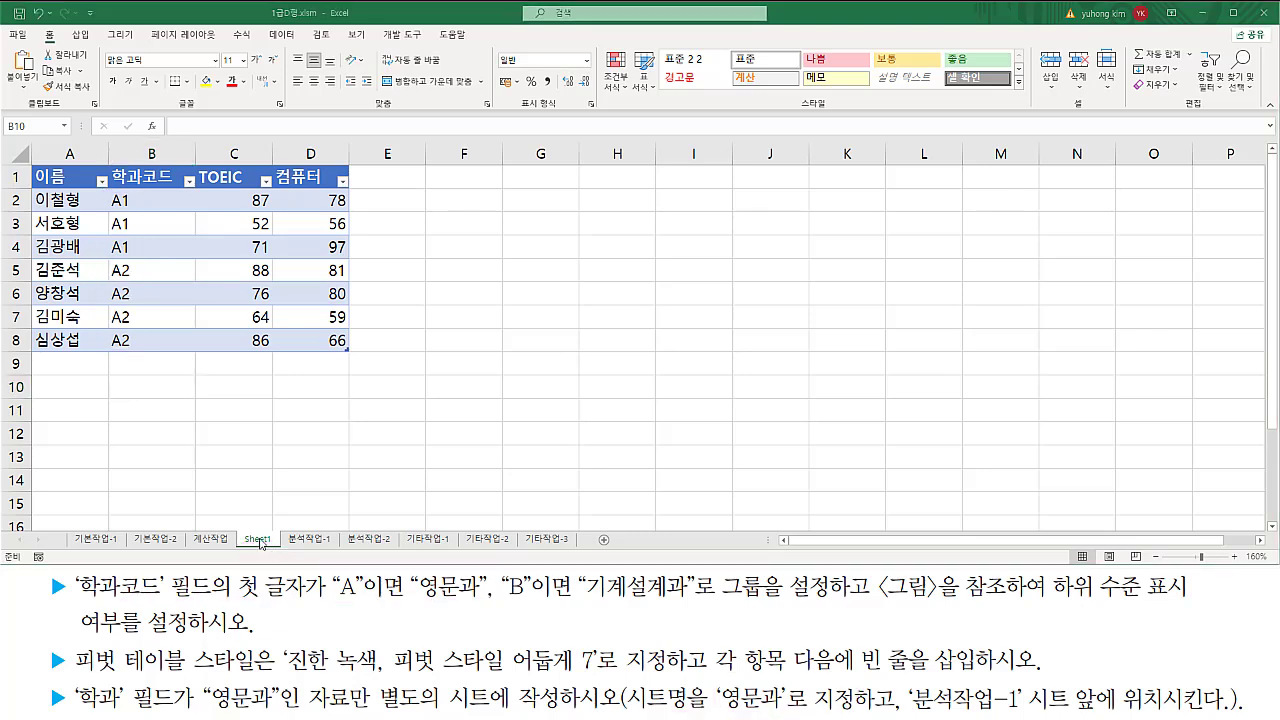
- Rename the new sheet containing the extracted records as 영문과
left_click_drag(260, 543, 283, 540)
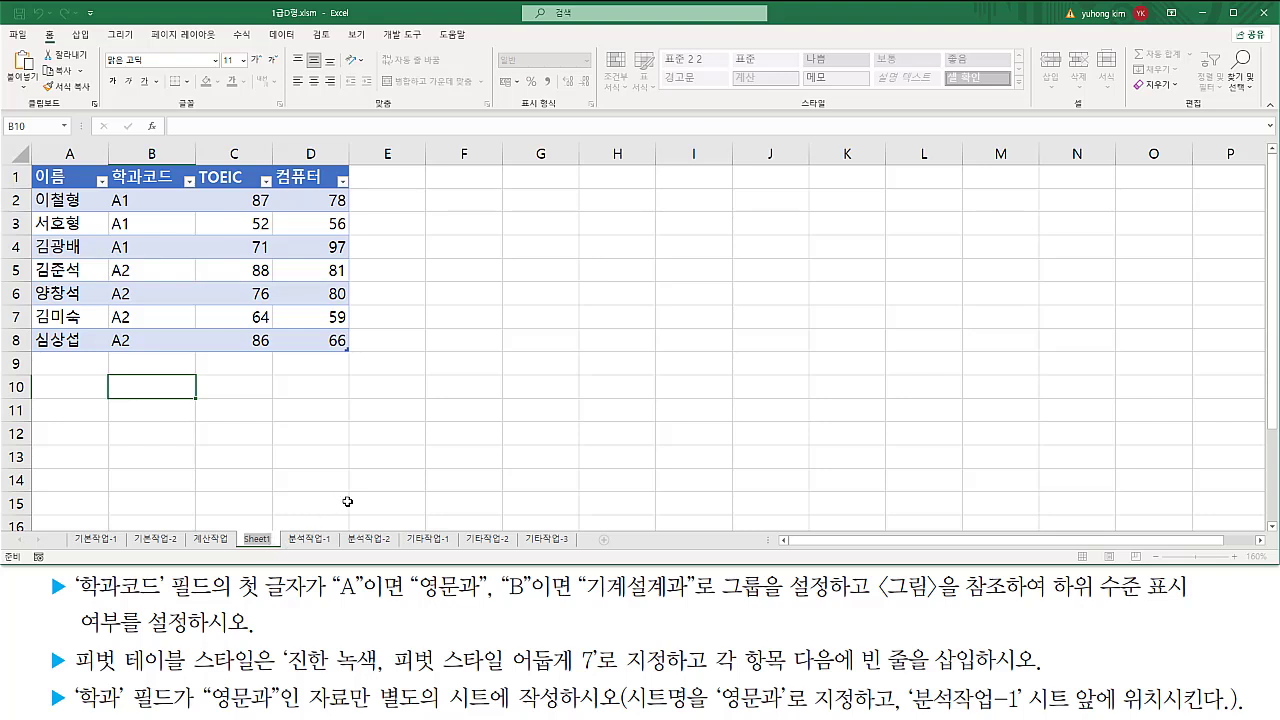
type("영문과")
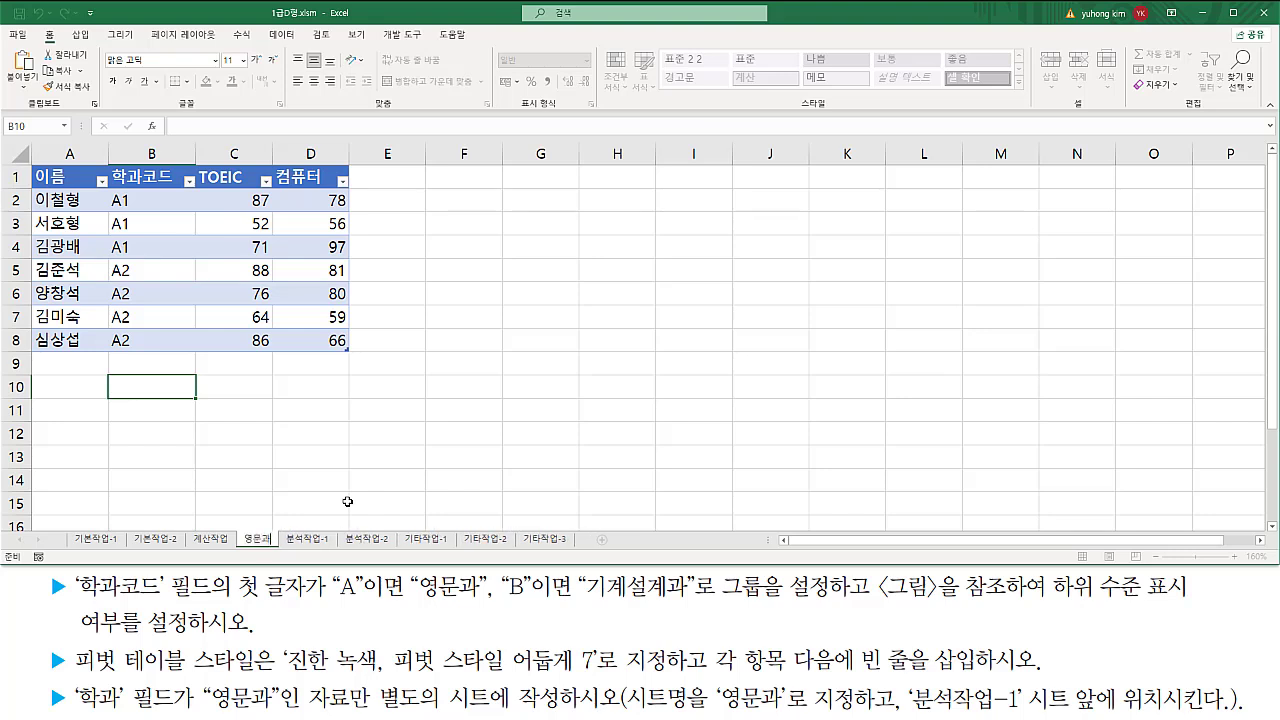
key("Return")
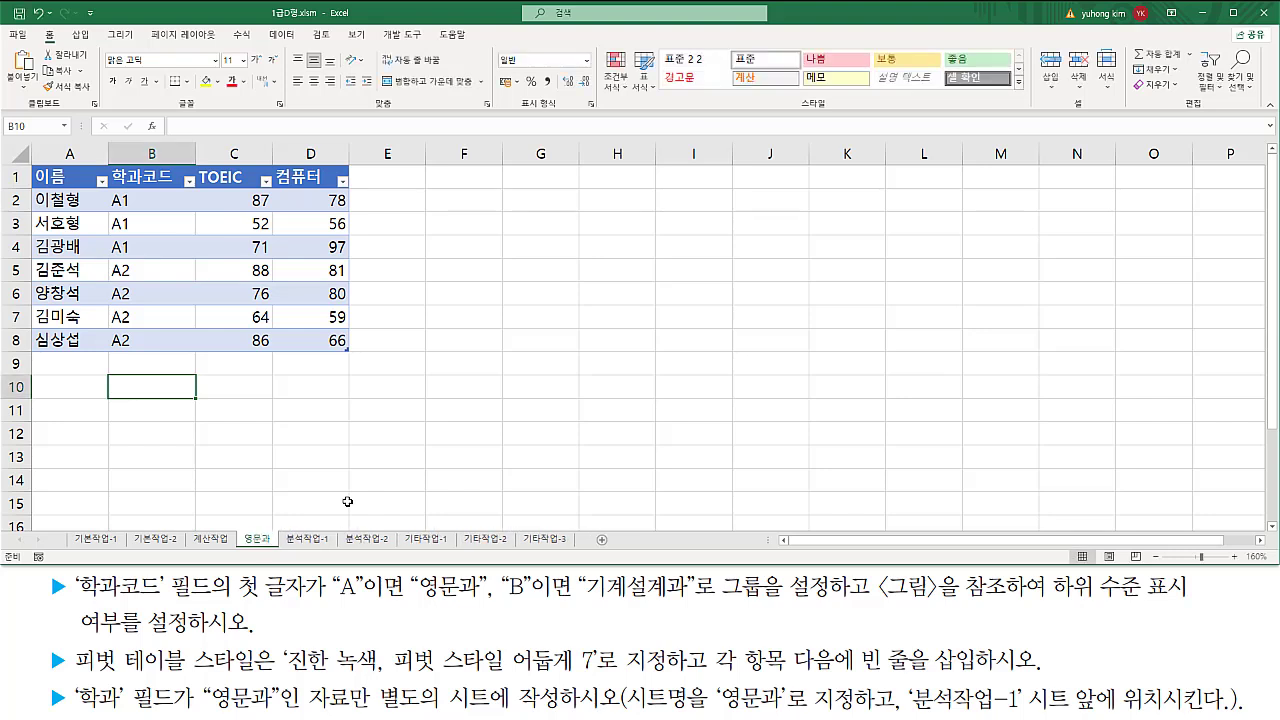
- Return to the 분석작업-1 sheet and review the finished pivot table's filter, headings, groups and minimum values
left_click_drag(910, 712, 1170, 713)
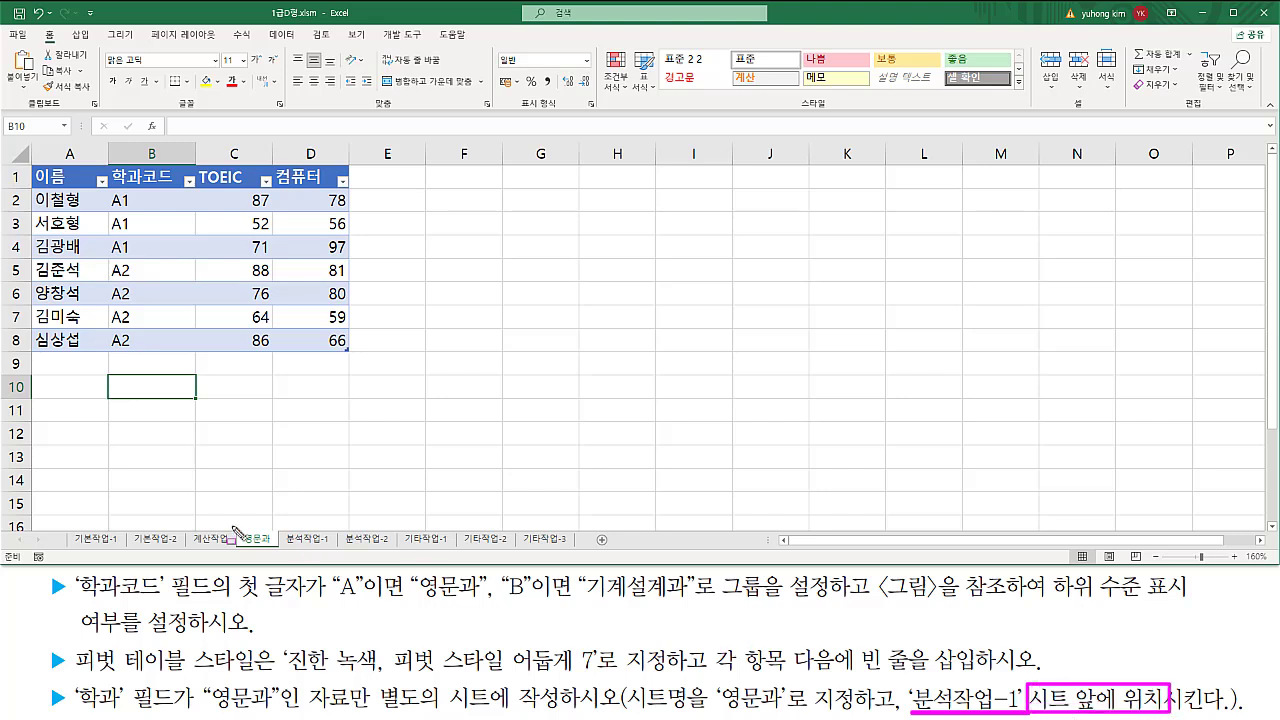
left_click_drag(285, 547, 332, 548)
mouse_move(248, 536)
left_mouse_down()
mouse_move(310, 542)
mouse_move(250, 542)
mouse_move(278, 552)
mouse_move(266, 520)
mouse_move(258, 536)
mouse_move(268, 518)
mouse_move(255, 538)
mouse_move(310, 530)
mouse_move(278, 524)
mouse_move(265, 538)
left_mouse_up()
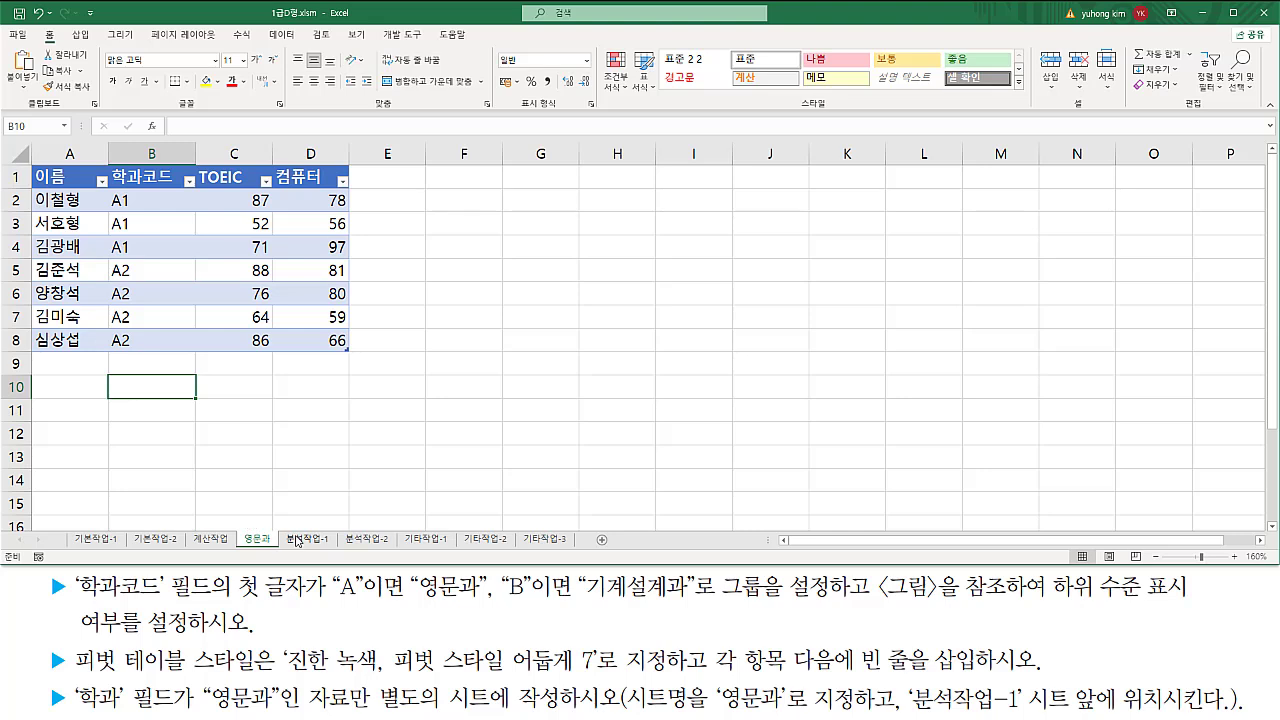
left_click(300, 540)
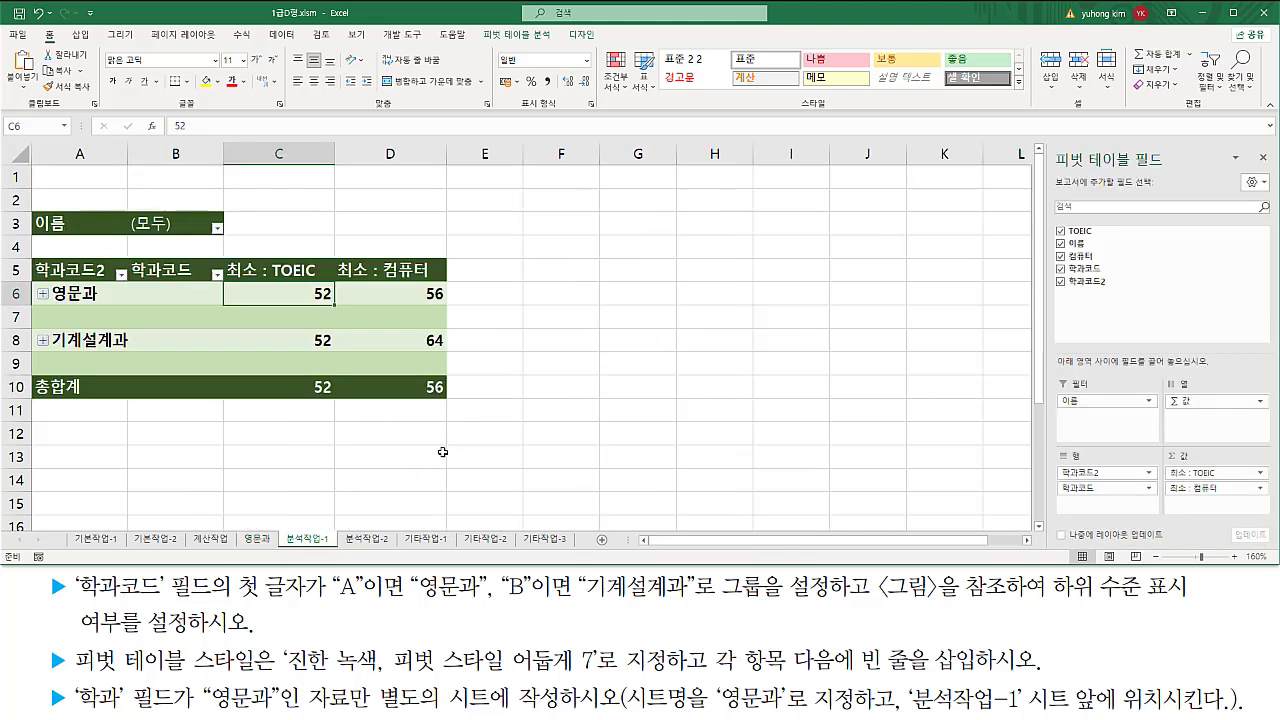
left_click(541, 338)
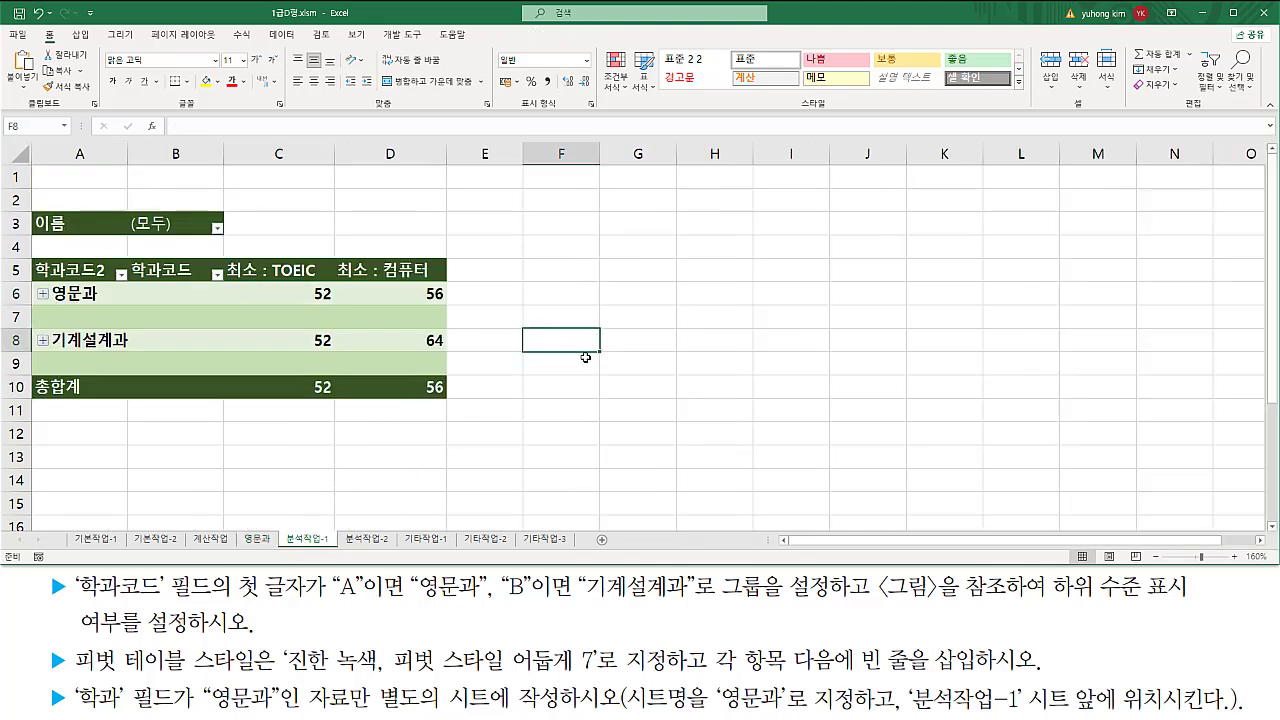
left_click_drag(25, 206, 459, 415)
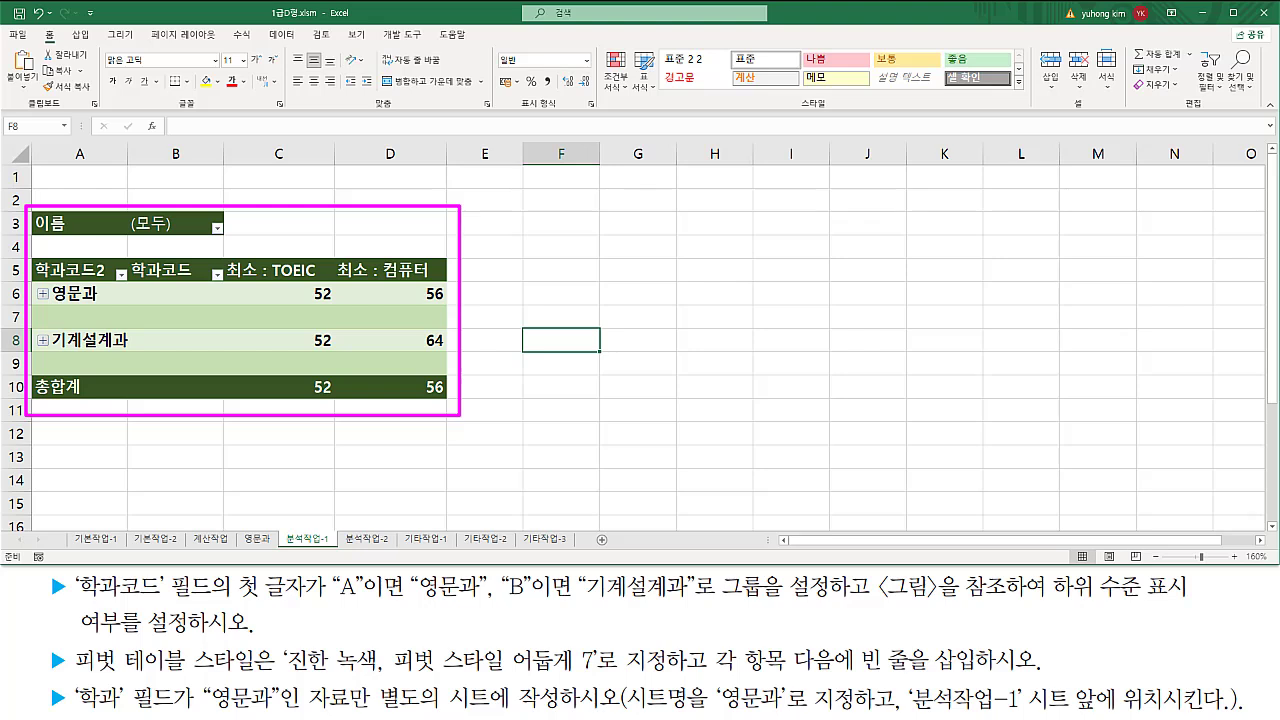
key("Escape")
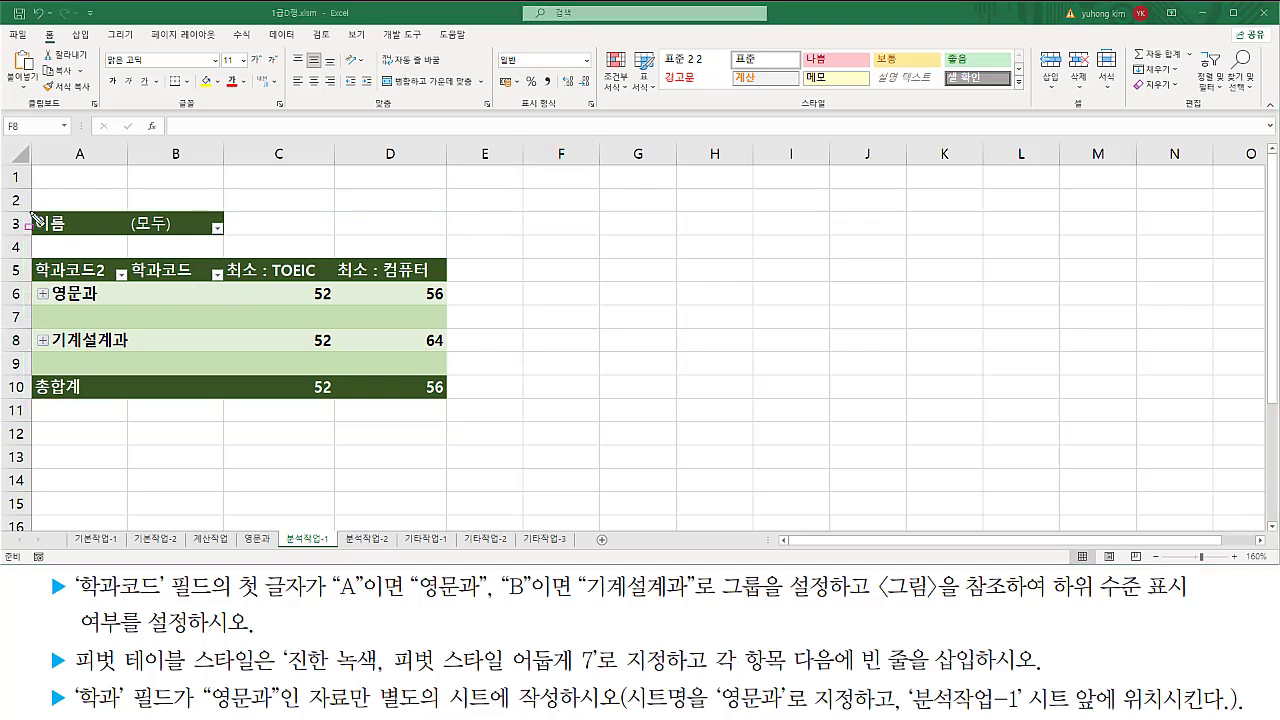
left_click_drag(31, 212, 224, 236)
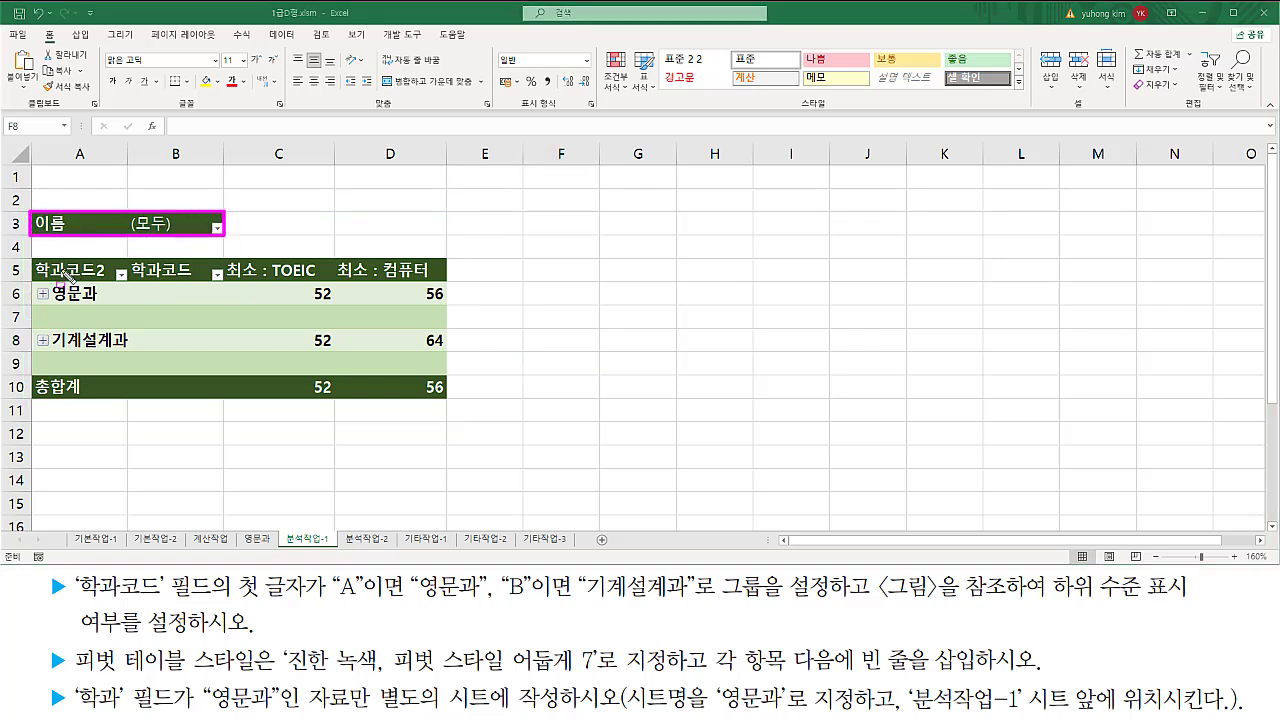
mouse_move(31, 259)
left_mouse_down()
mouse_move(125, 284)
mouse_move(449, 284)
left_mouse_up()
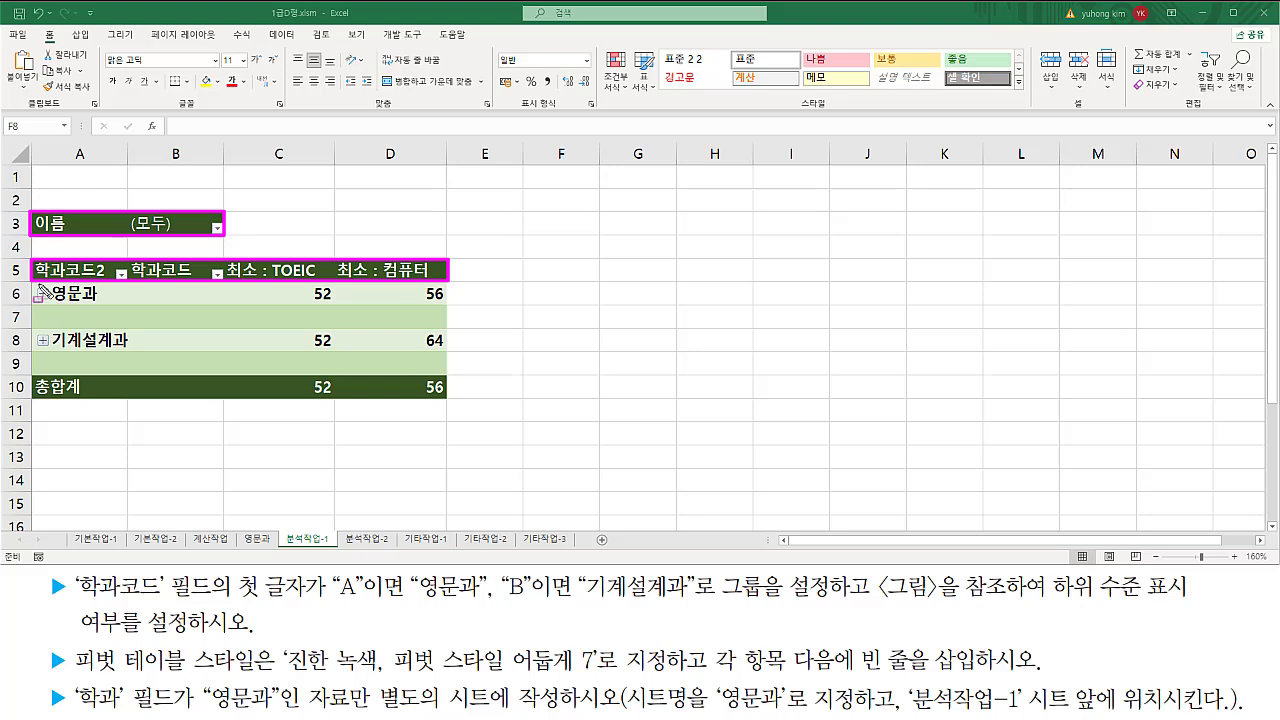
mouse_move(32, 283)
left_mouse_down()
mouse_move(36, 305)
mouse_move(115, 333)
mouse_move(133, 402)
left_mouse_up()
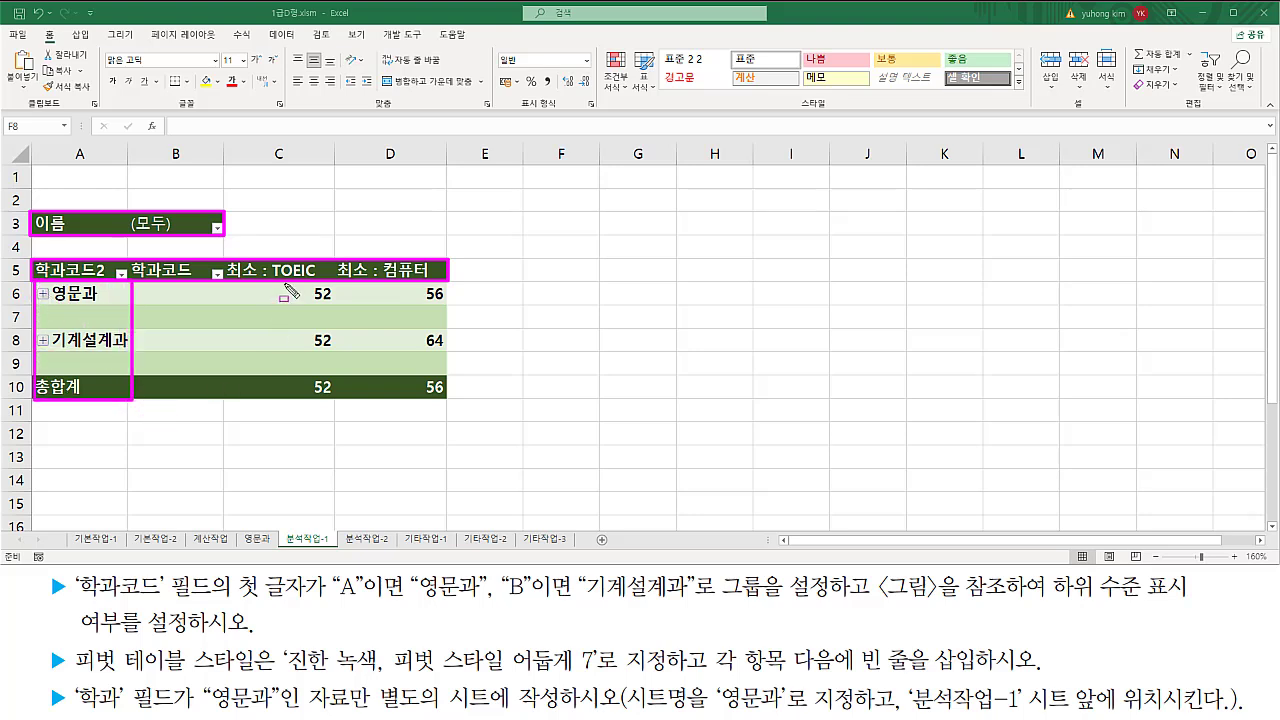
mouse_move(283, 283)
left_mouse_down()
mouse_move(286, 384)
mouse_move(451, 402)
left_mouse_up()
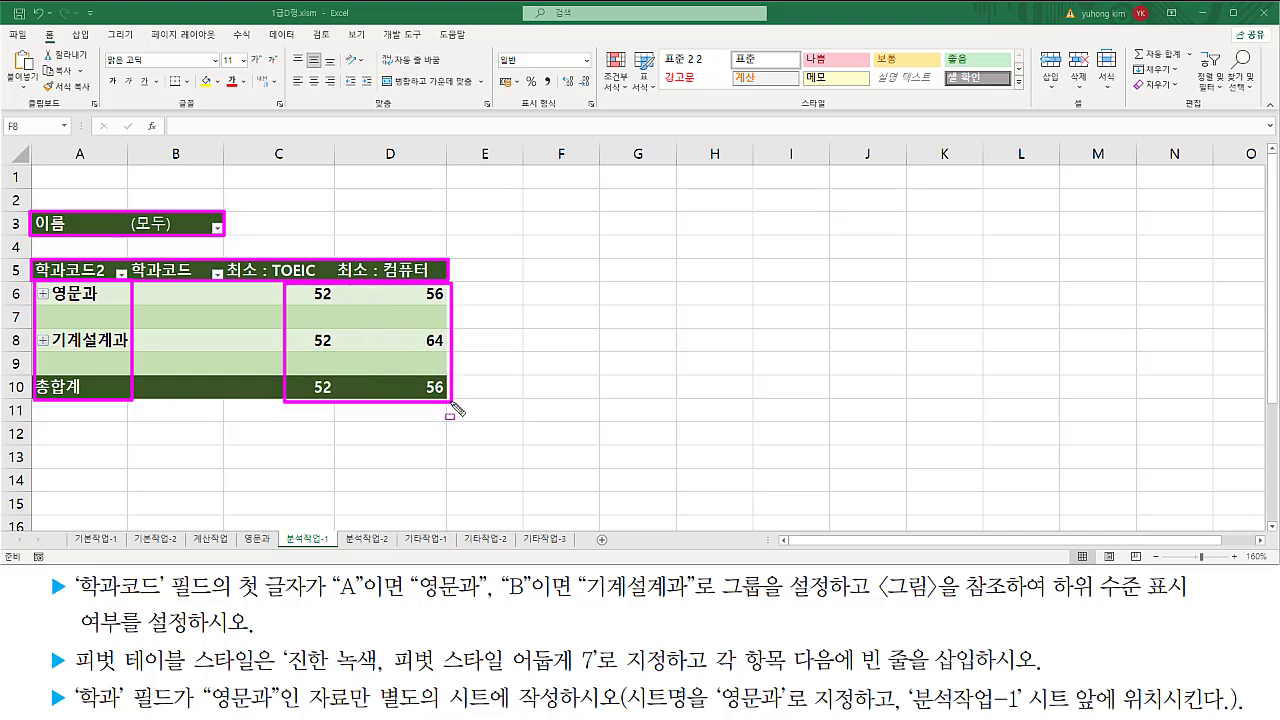
key("Escape")
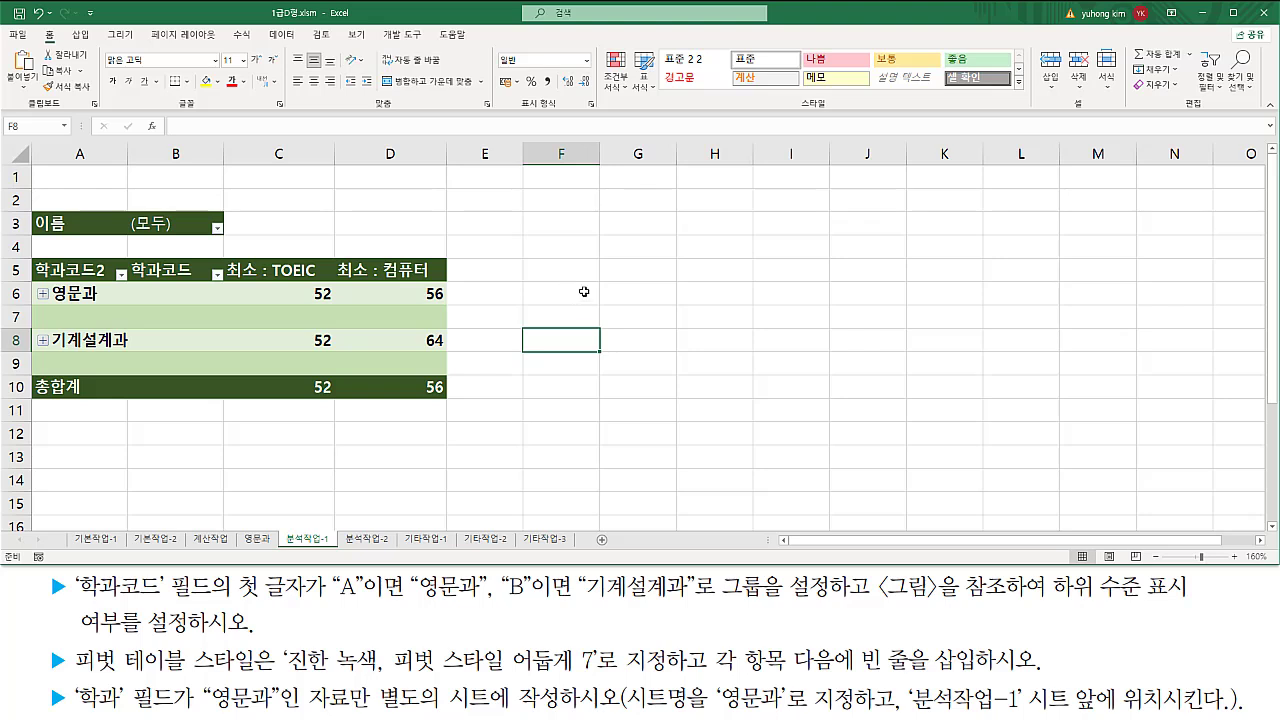
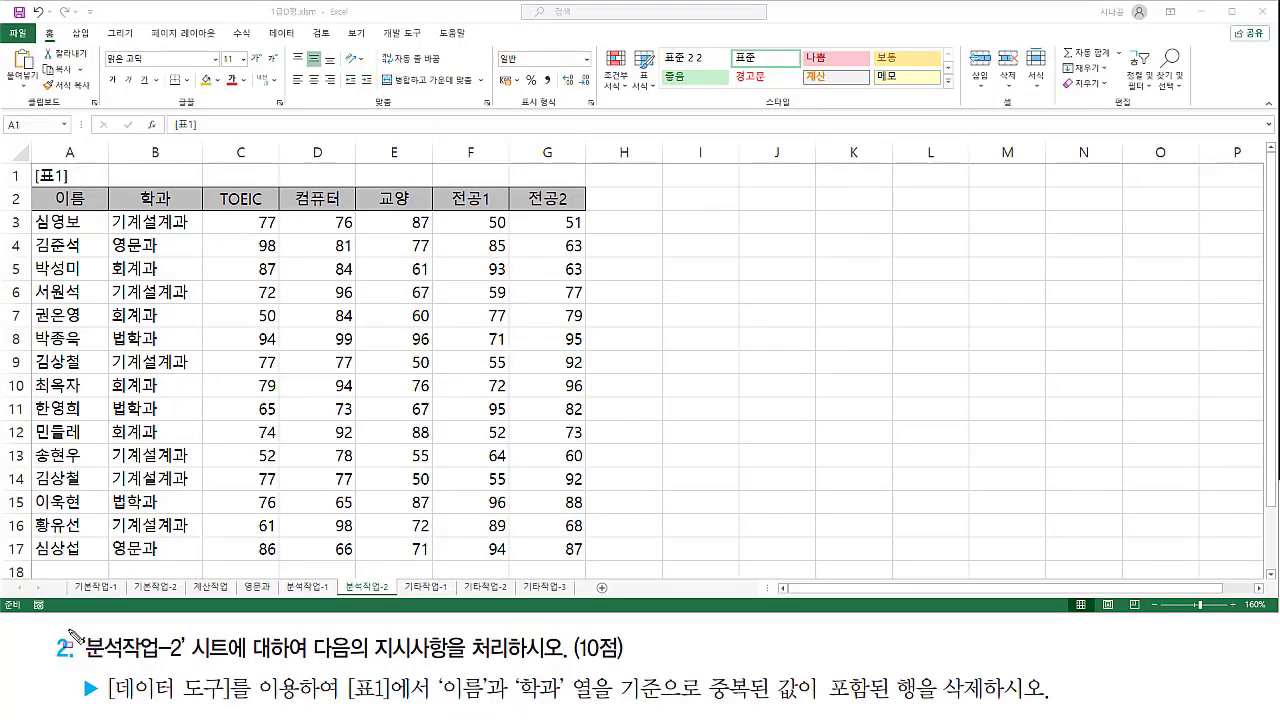
left_click_drag(80, 637, 190, 665)
left_click_drag(368, 661, 512, 662)
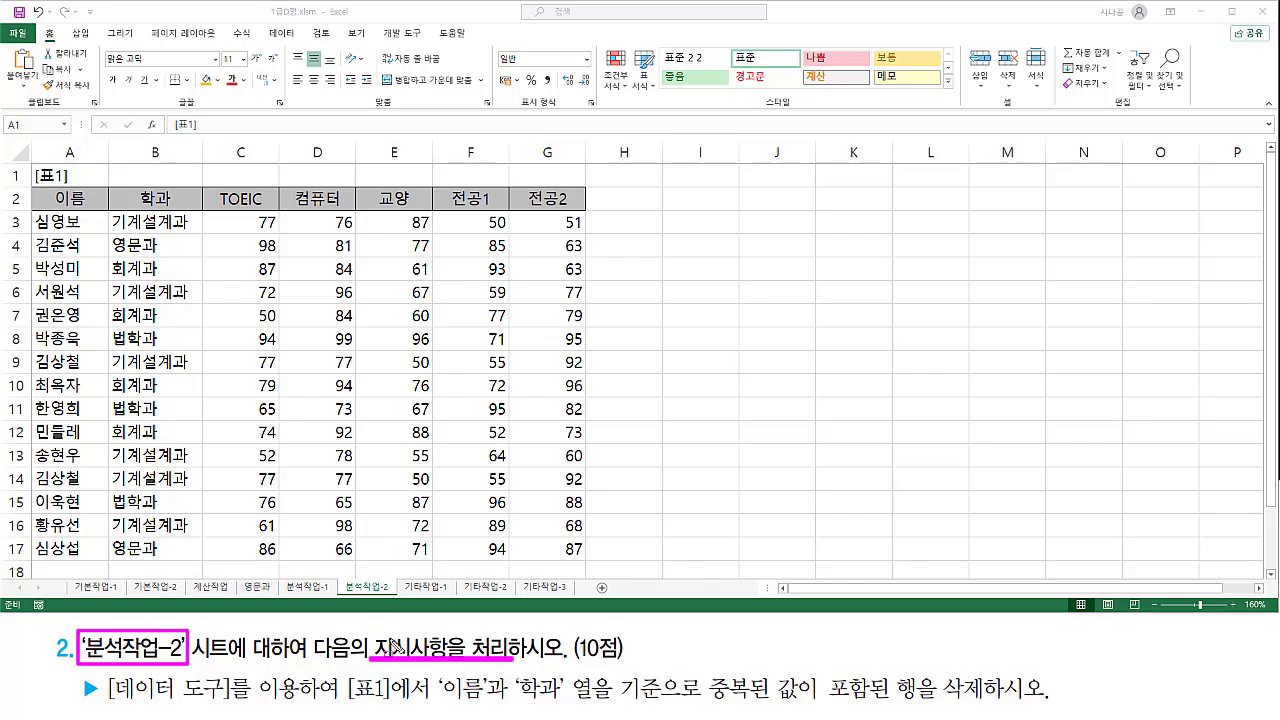
mouse_move(341, 578)
left_mouse_down()
mouse_move(340, 596)
mouse_move(397, 580)
mouse_move(342, 576)
left_mouse_up()
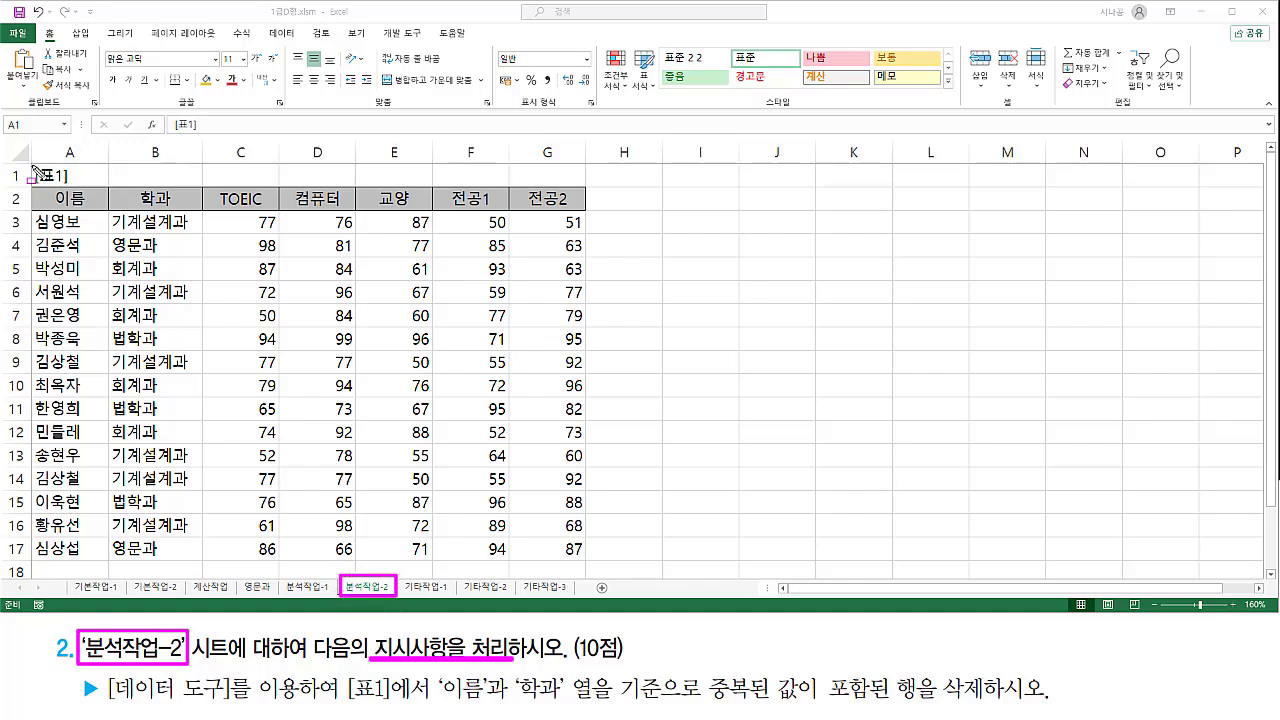
left_click_drag(32, 166, 588, 560)
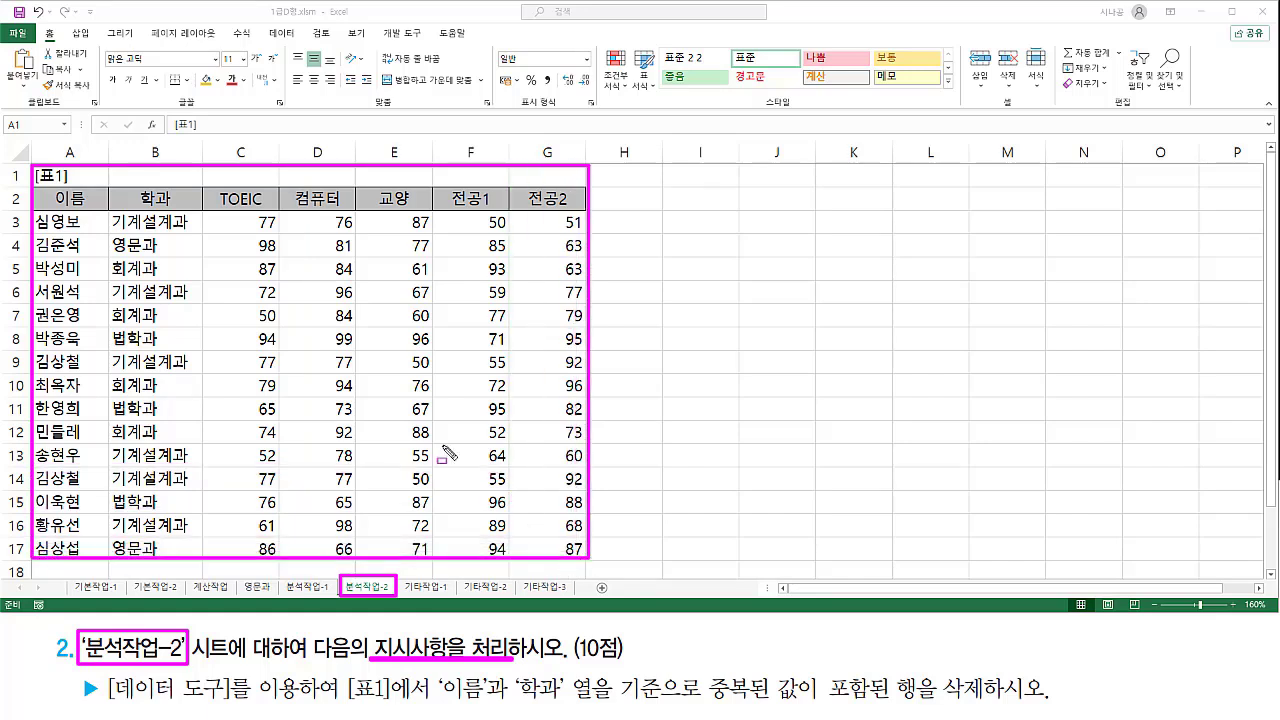
key("e")
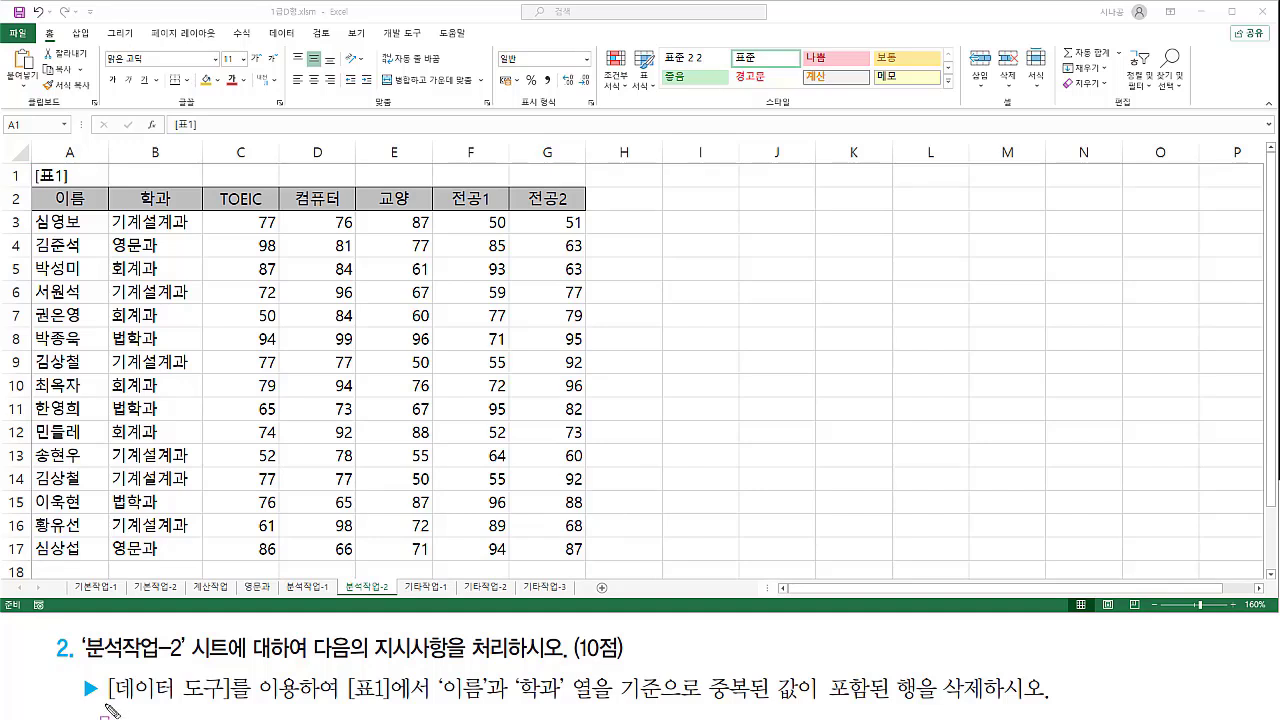
left_click_drag(106, 706, 292, 708)
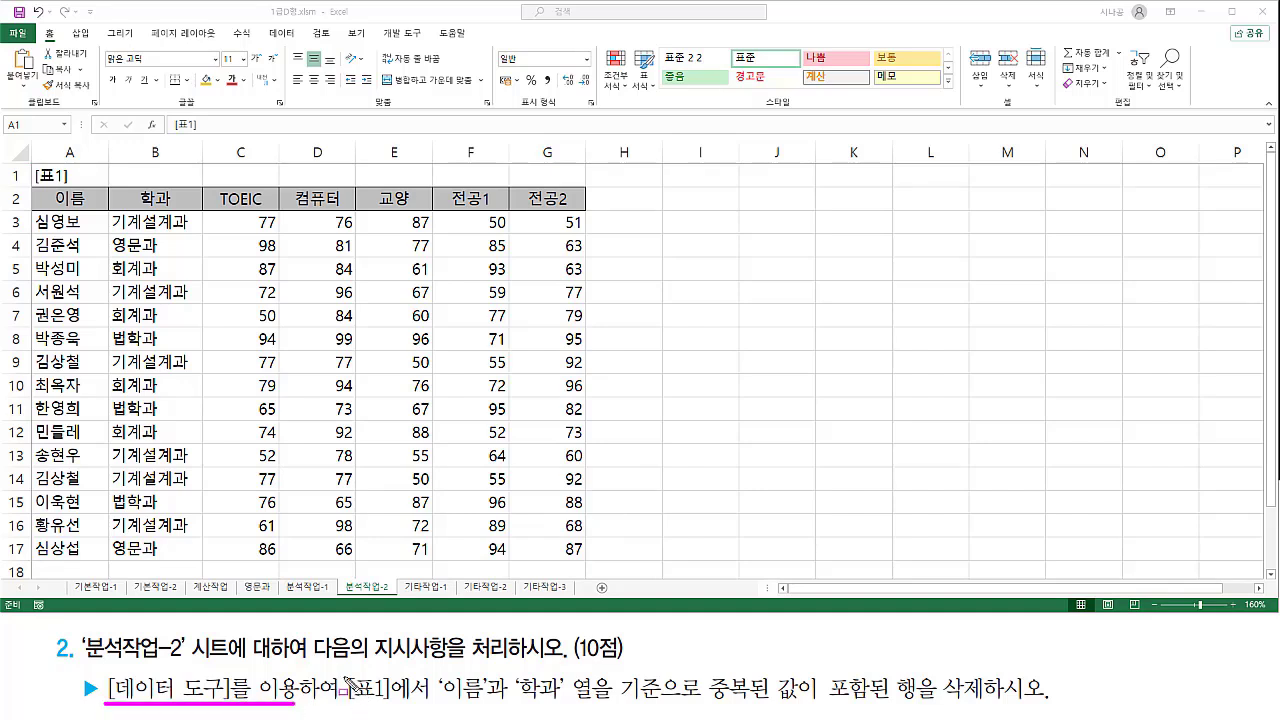
mouse_move(346, 672)
left_mouse_down()
mouse_move(400, 706)
mouse_move(563, 705)
left_mouse_up()
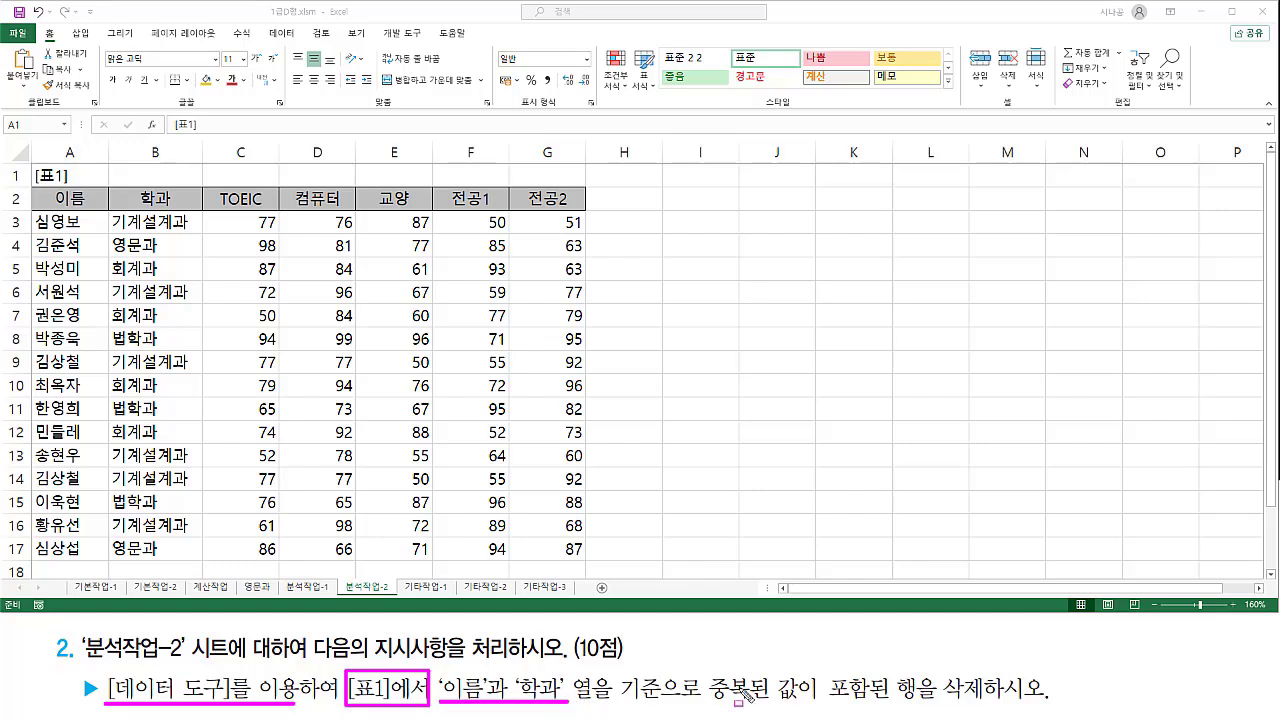
mouse_move(700, 673)
left_mouse_down()
mouse_move(806, 710)
mouse_move(993, 701)
left_mouse_up()
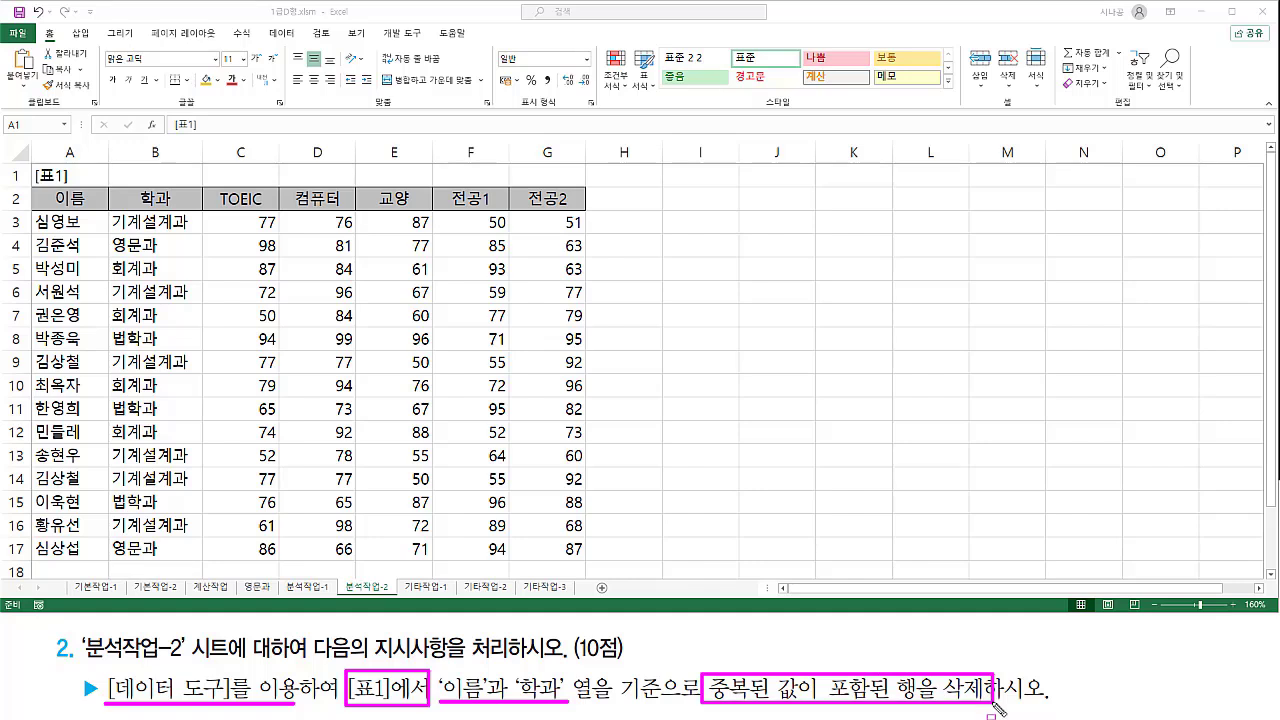
- Open the Remove Duplicates settings for 표1 and place the dialog clear of the table data
key("Escape")
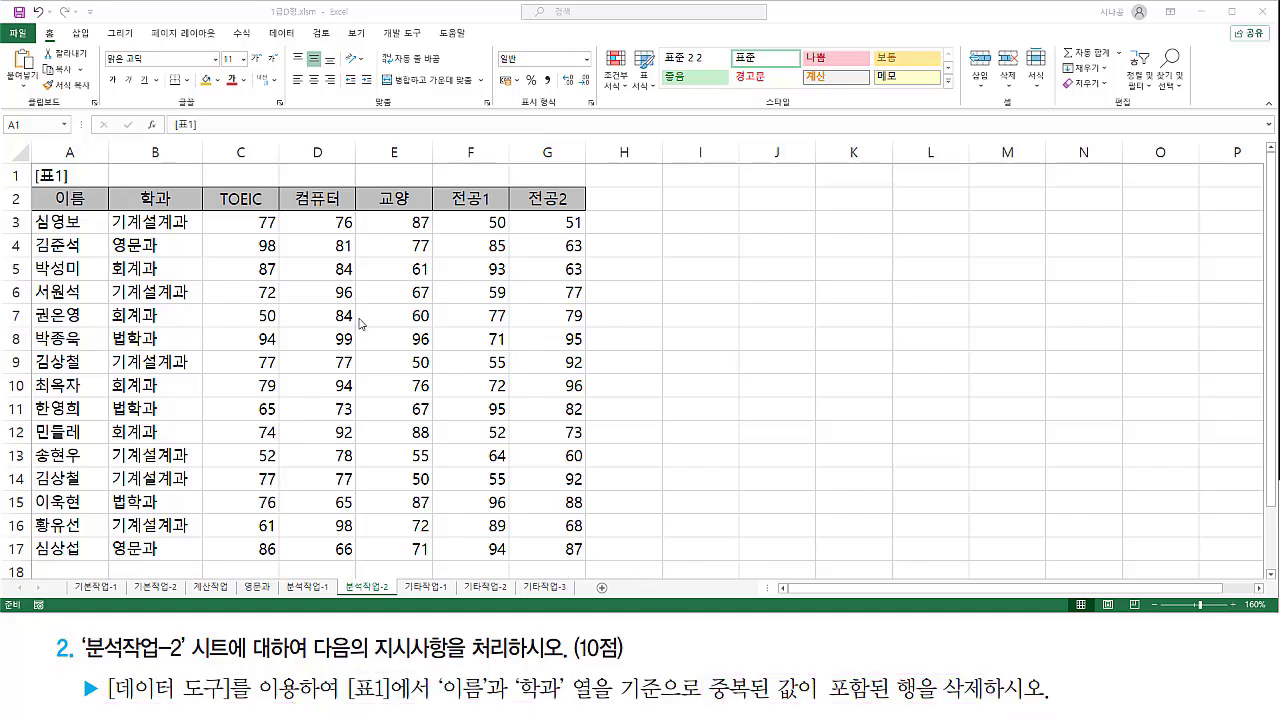
left_click(240, 268)
left_click(239, 345)
left_click(378, 356)
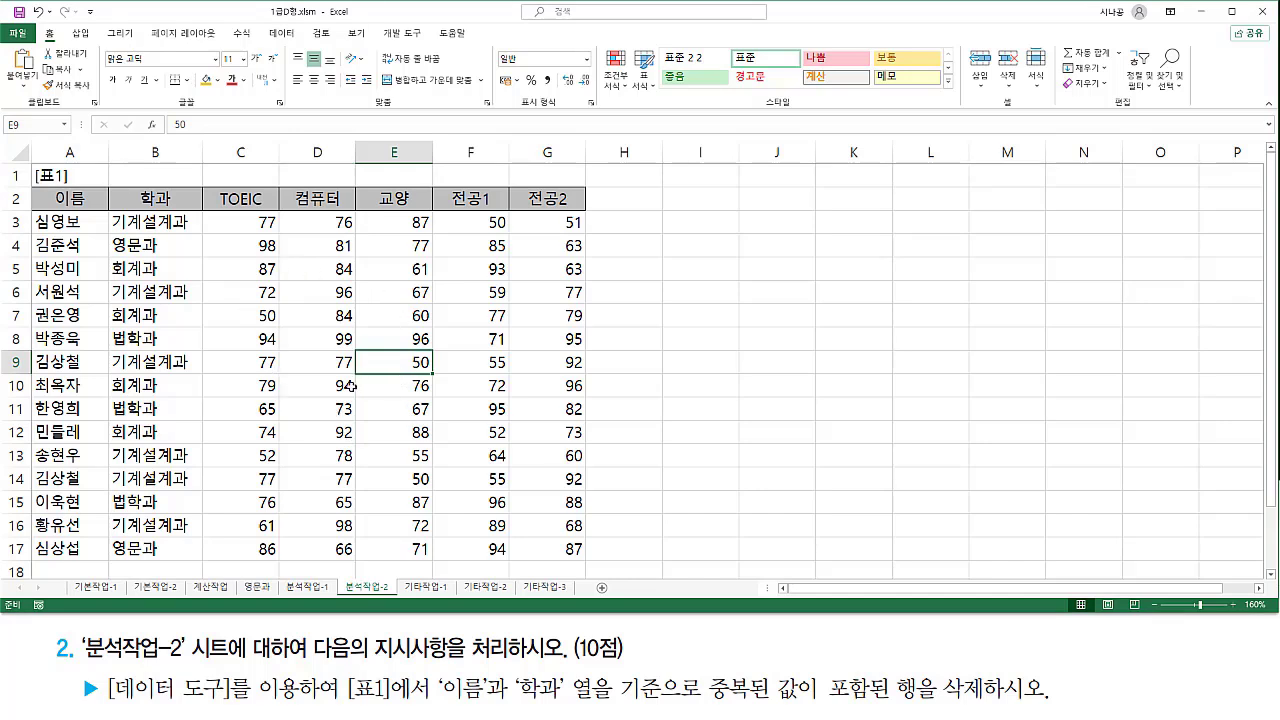
left_click(281, 35)
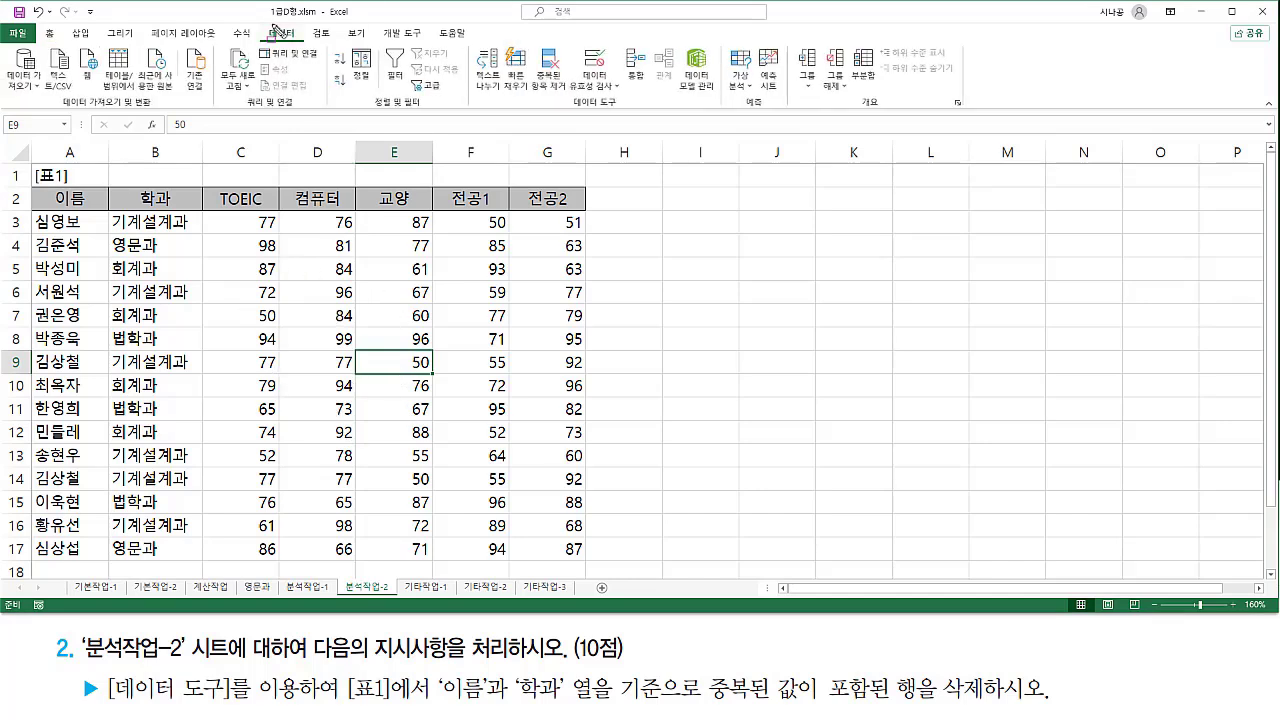
left_click_drag(264, 22, 298, 44)
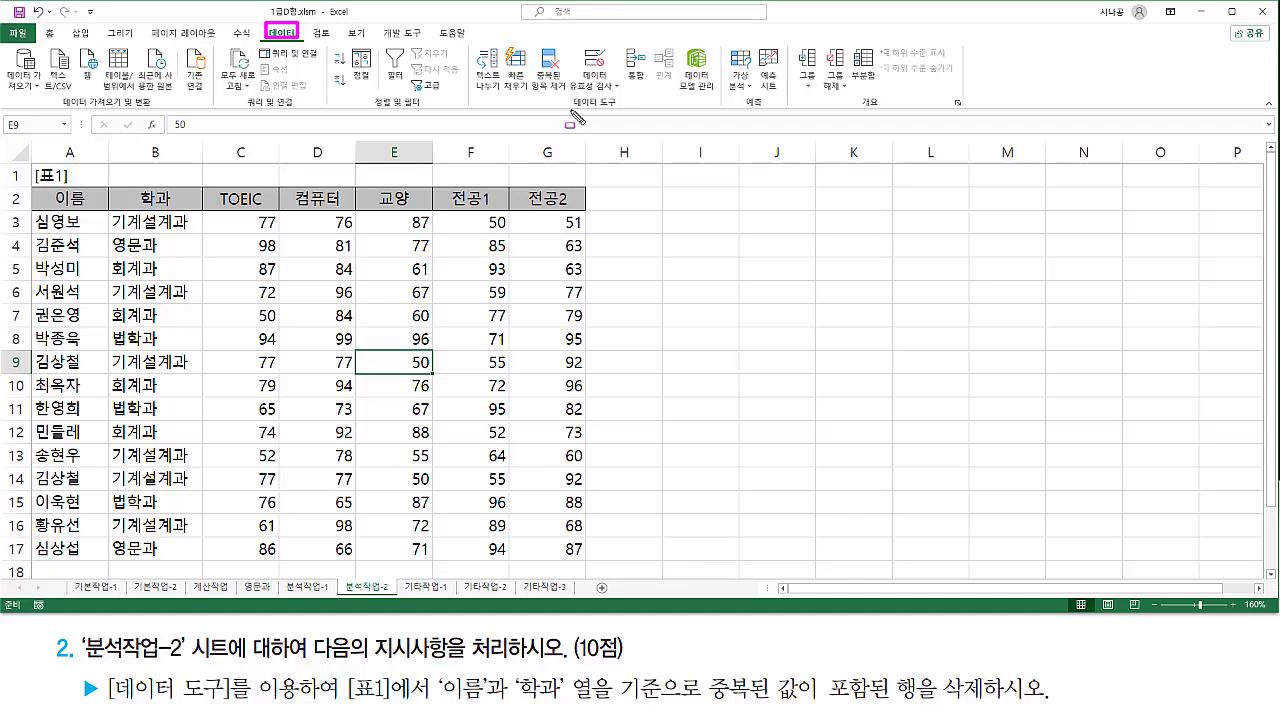
left_click_drag(566, 112, 624, 111)
mouse_move(525, 40)
left_mouse_down()
mouse_move(550, 92)
mouse_move(582, 104)
mouse_move(570, 95)
left_mouse_up()
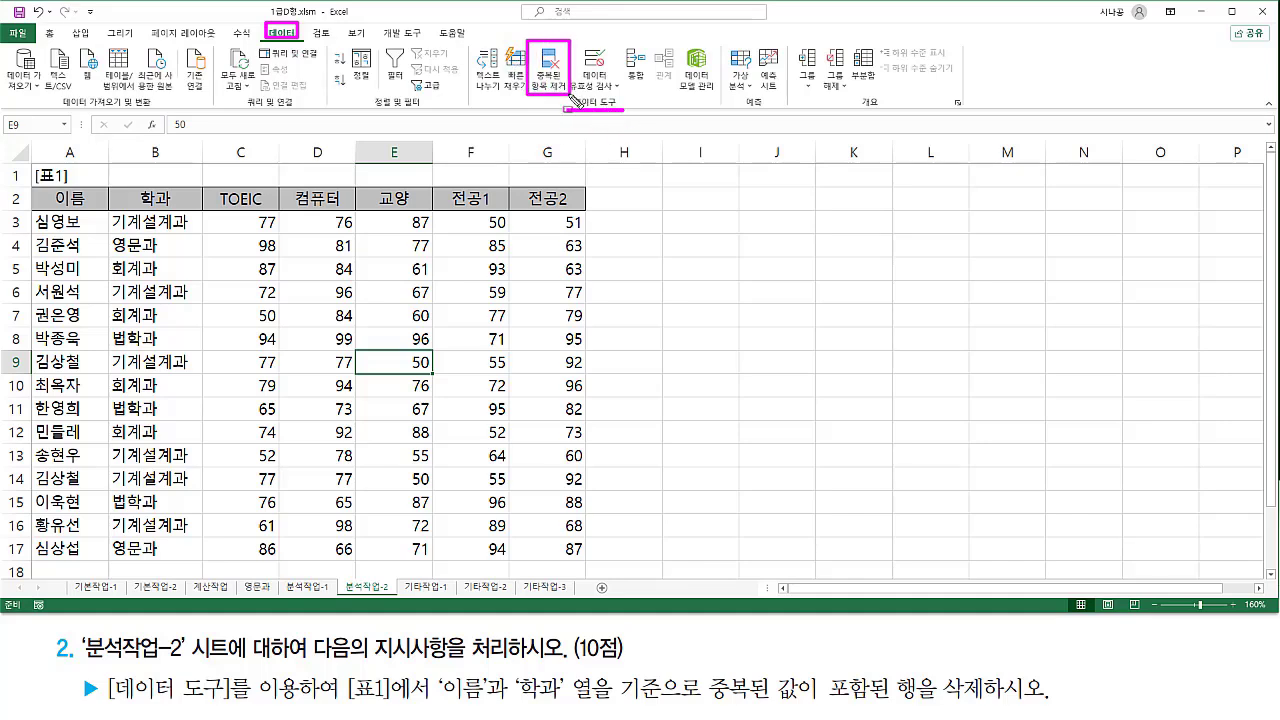
key("Escape")
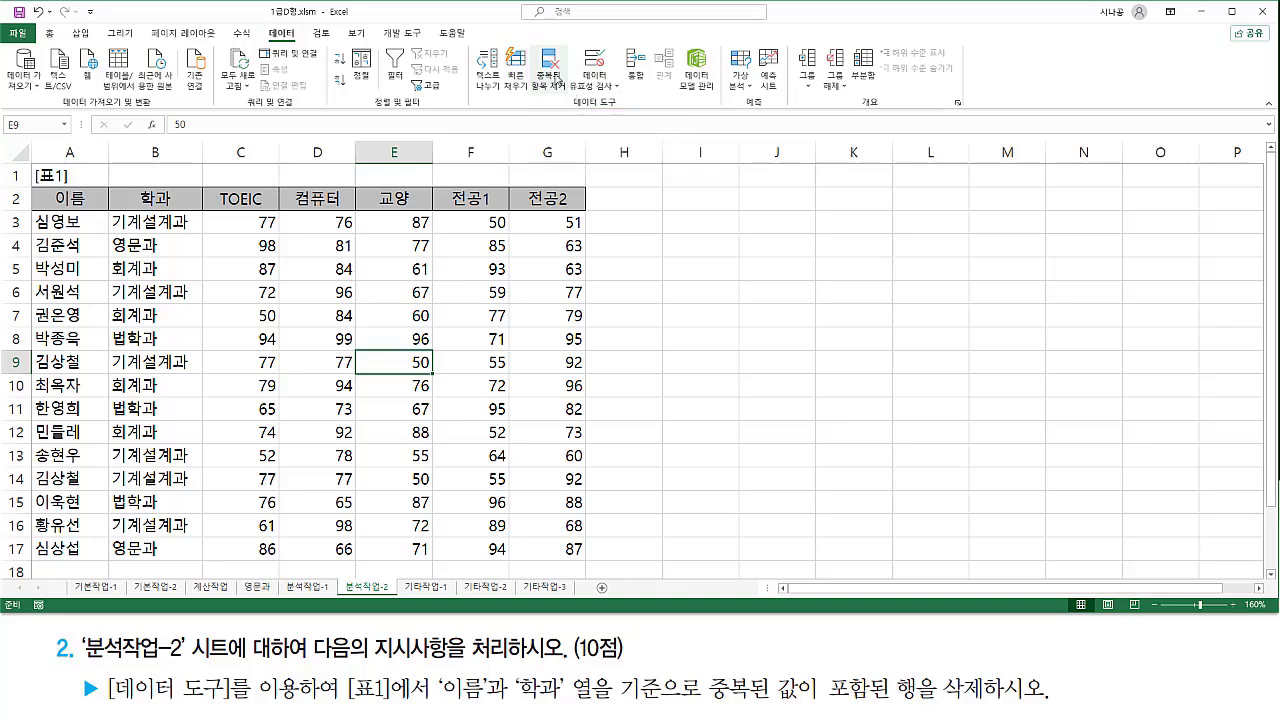
left_click(551, 62)
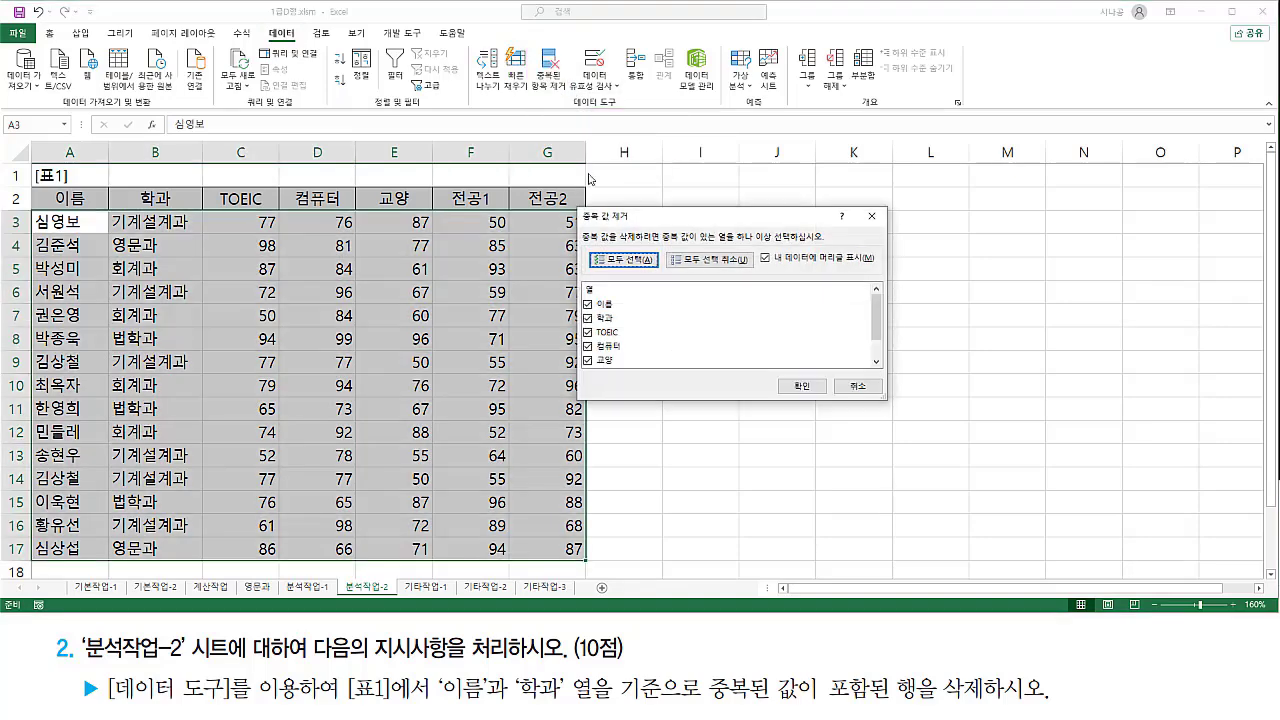
left_click_drag(645, 221, 701, 246)
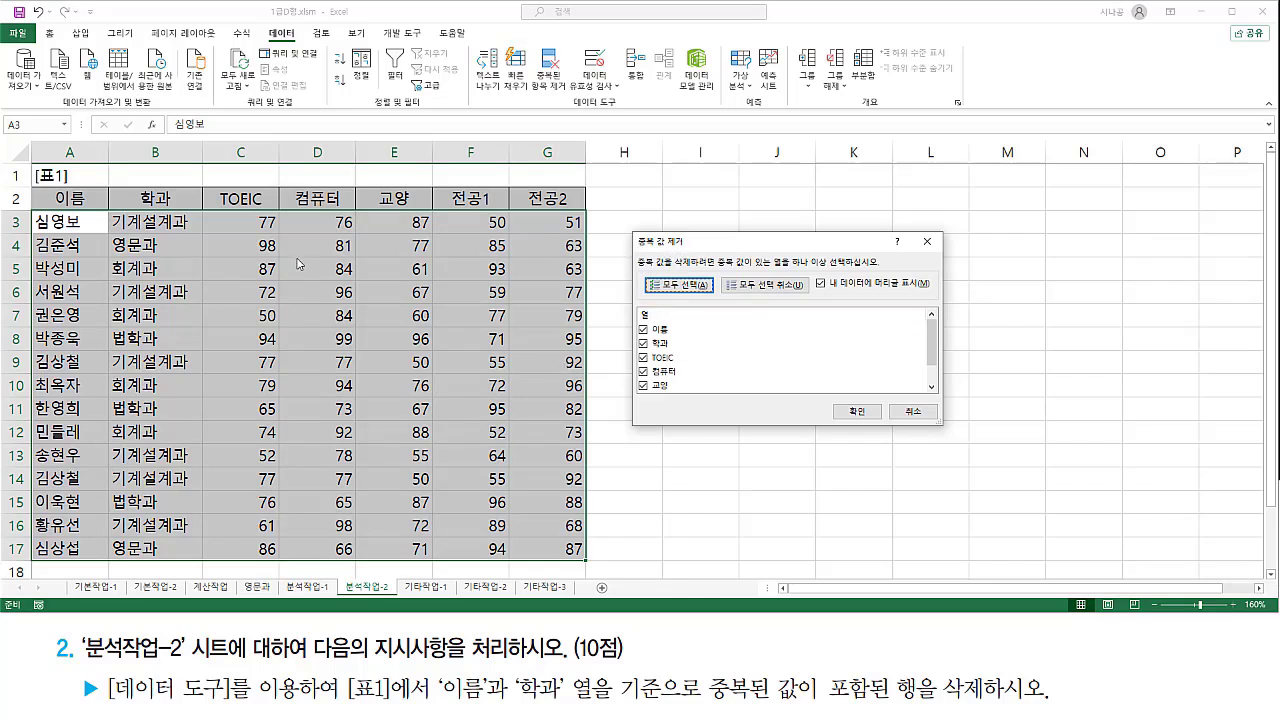
- Deselect all columns for the duplicate check, and include only 이름 and 학과
mouse_move(37, 181)
left_mouse_down()
mouse_move(199, 211)
mouse_move(567, 211)
left_mouse_up()
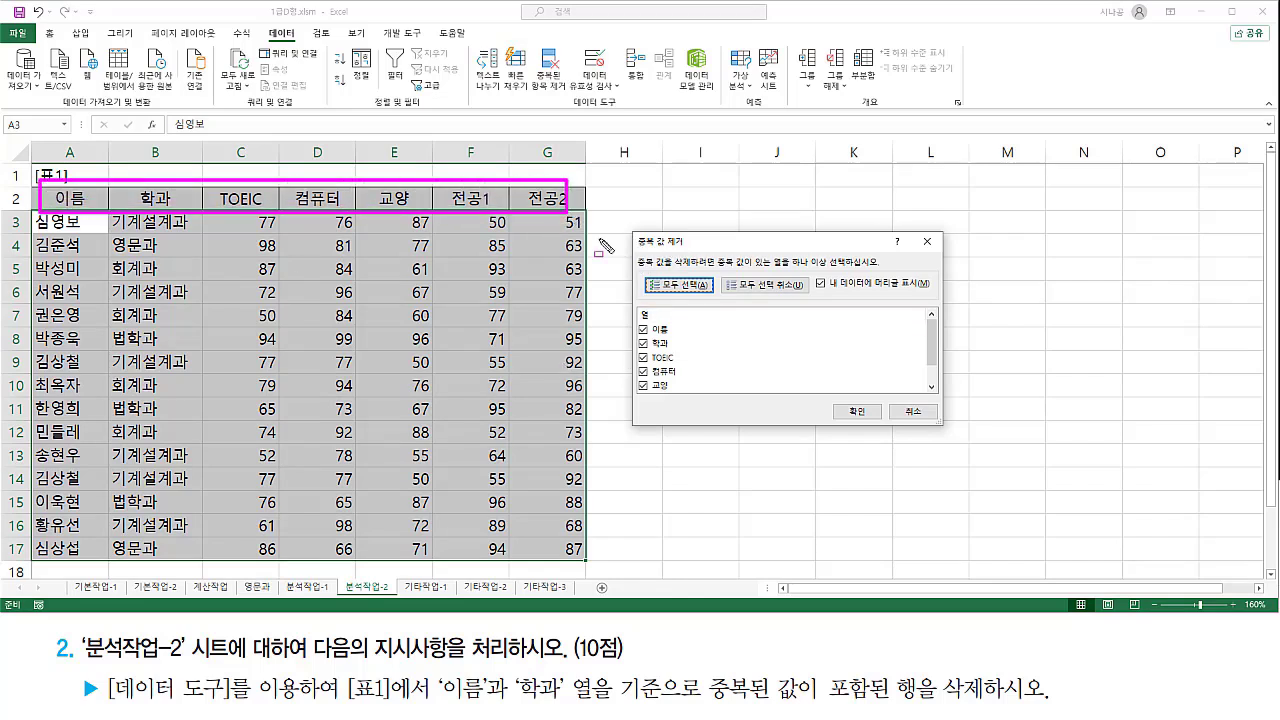
mouse_move(637, 320)
left_mouse_down()
mouse_move(655, 397)
mouse_move(681, 394)
left_mouse_up()
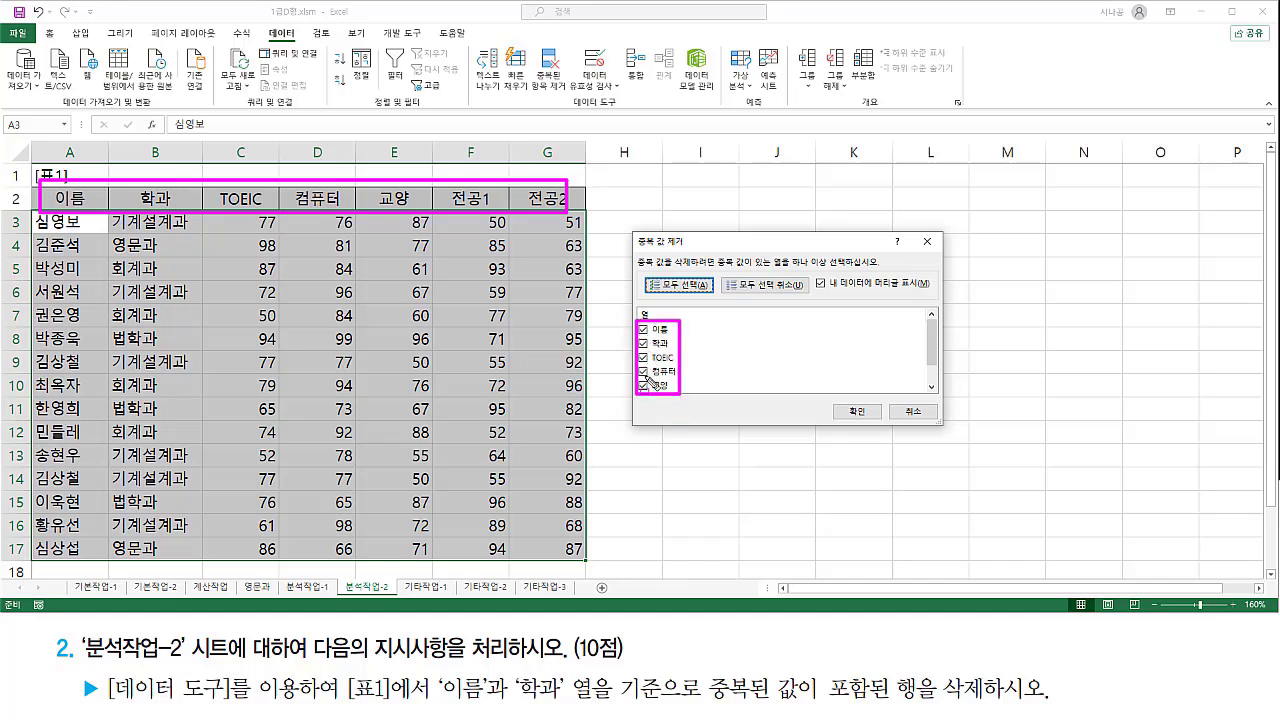
left_click_drag(721, 272, 808, 292)
left_click(776, 290)
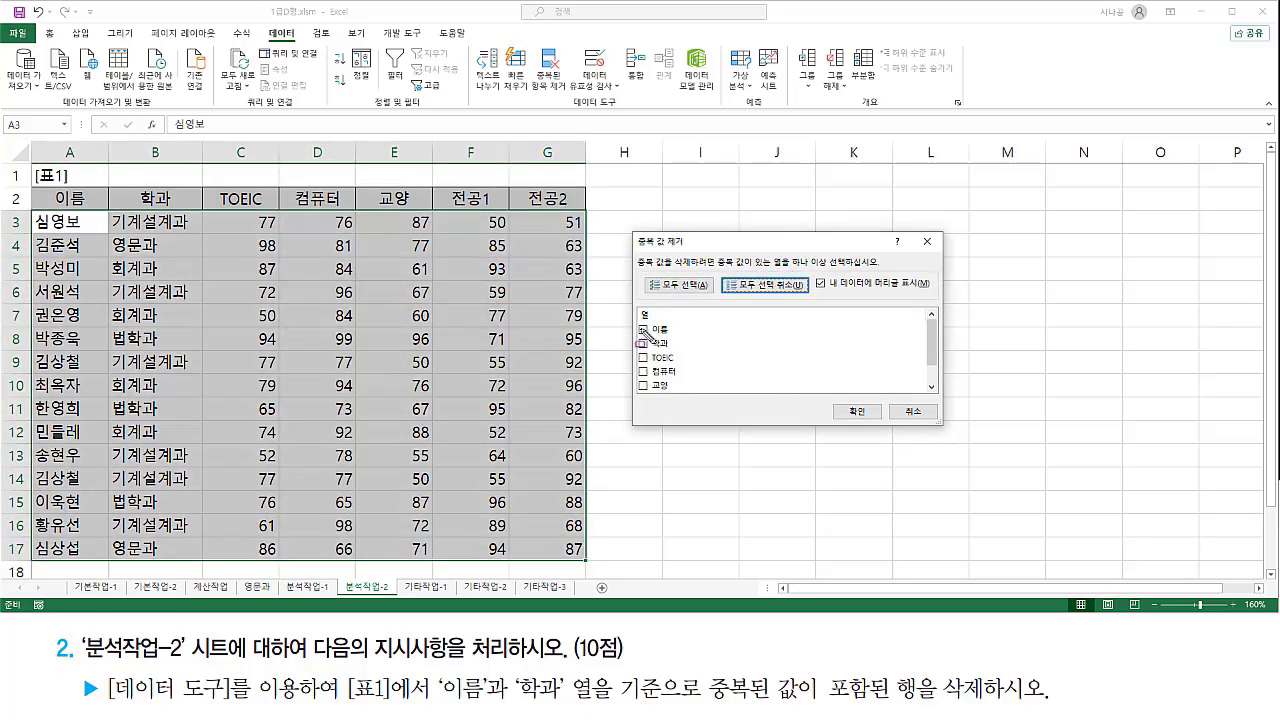
left_click_drag(636, 322, 649, 393)
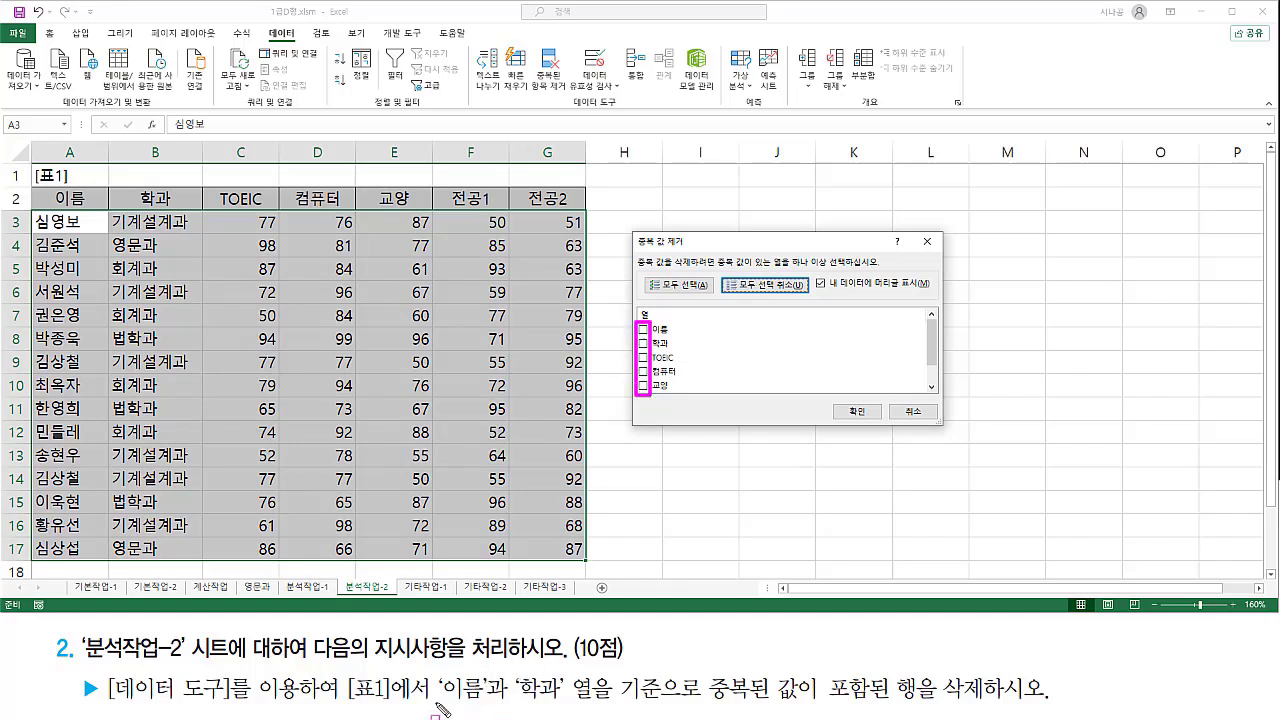
left_click_drag(438, 703, 561, 703)
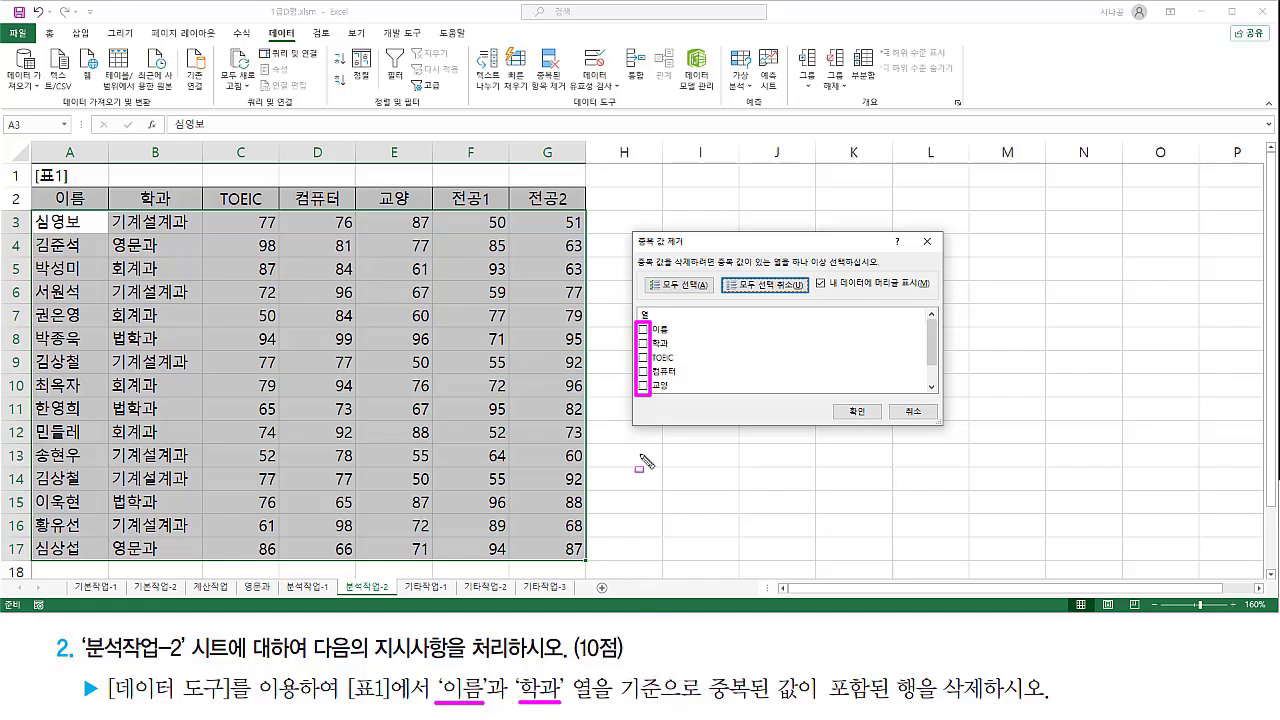
key("Escape")
left_click(644, 331)
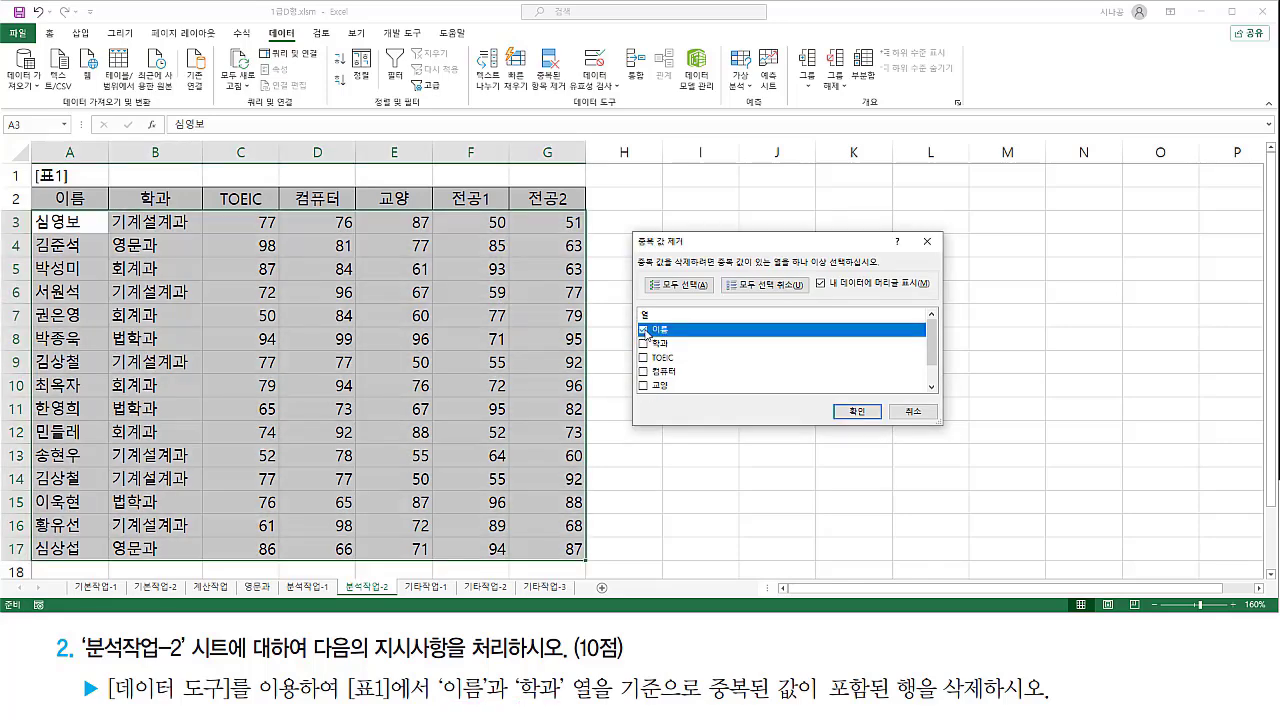
left_click(644, 344)
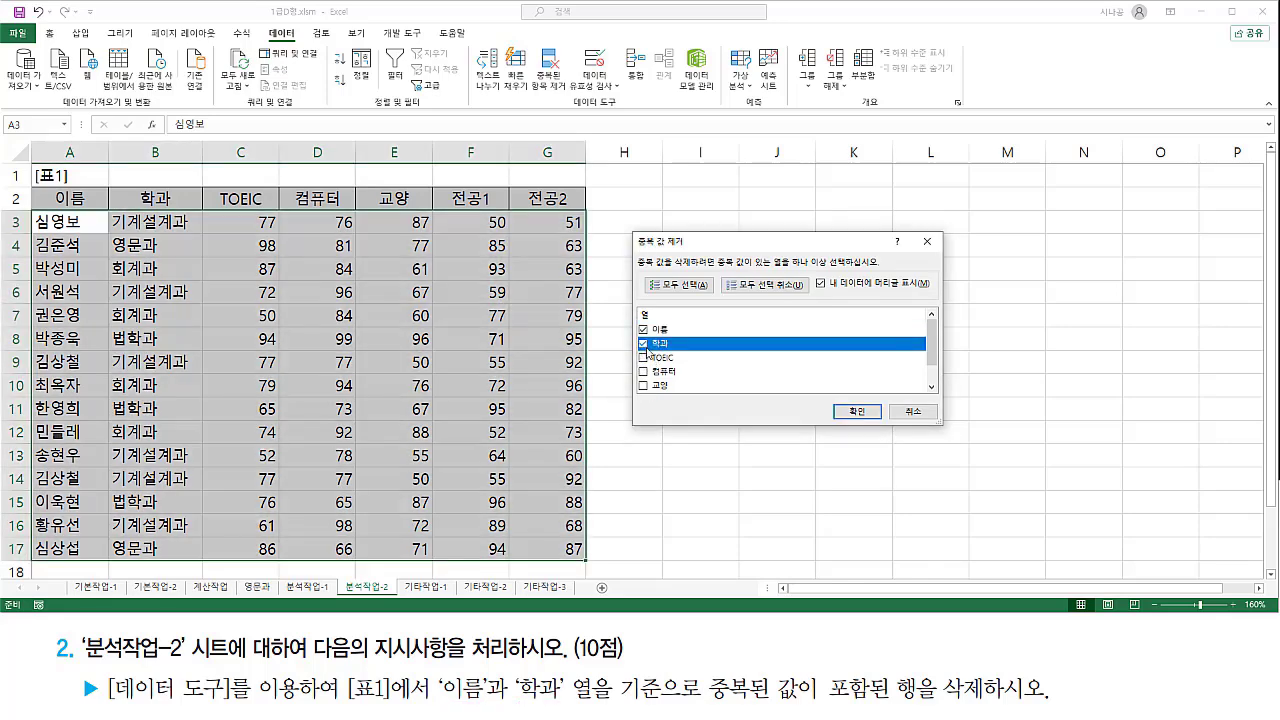
- Remove the duplicate rows from 표1, dismiss the result notice and deselect the table
left_click_drag(637, 319, 677, 352)
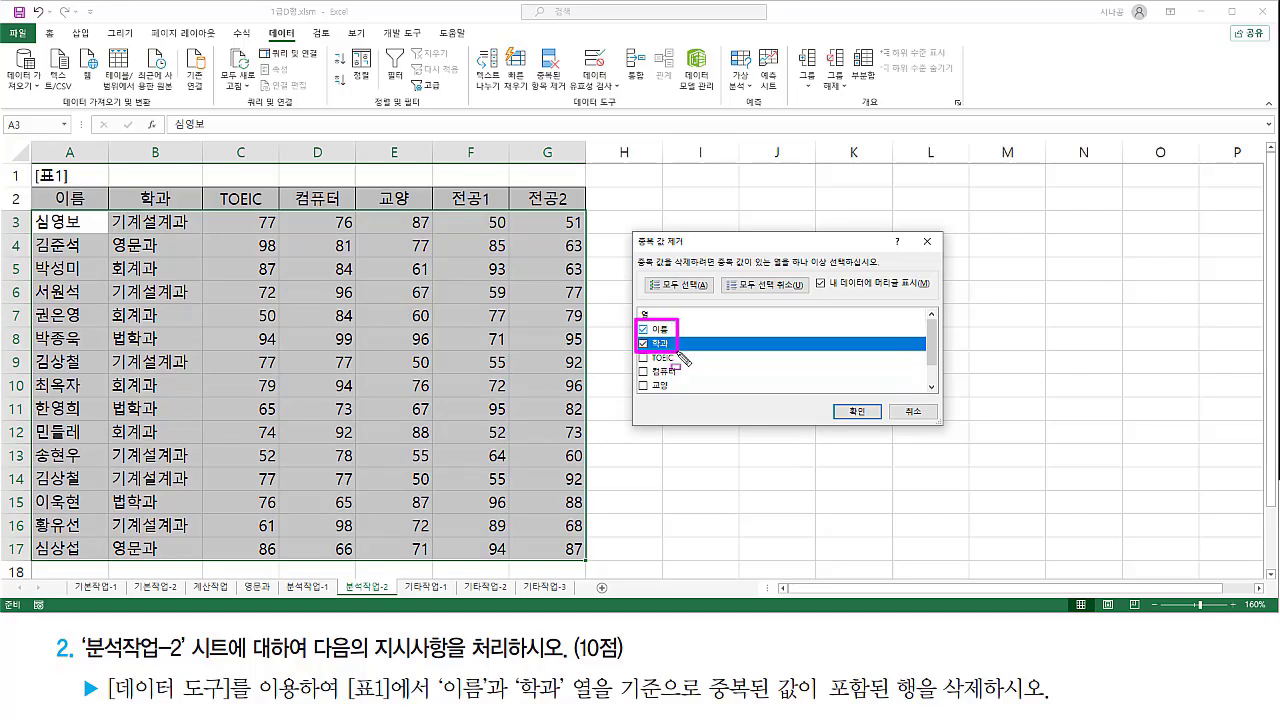
left_click_drag(837, 399, 880, 423)
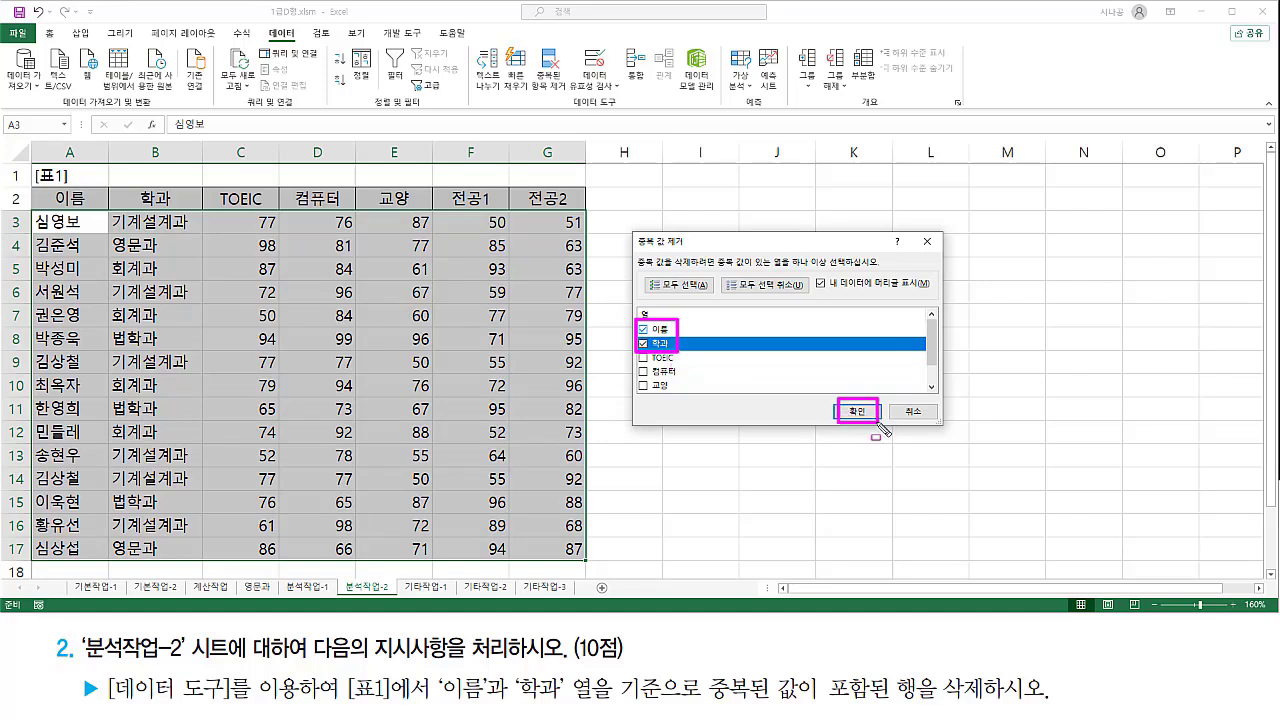
key("Escape")
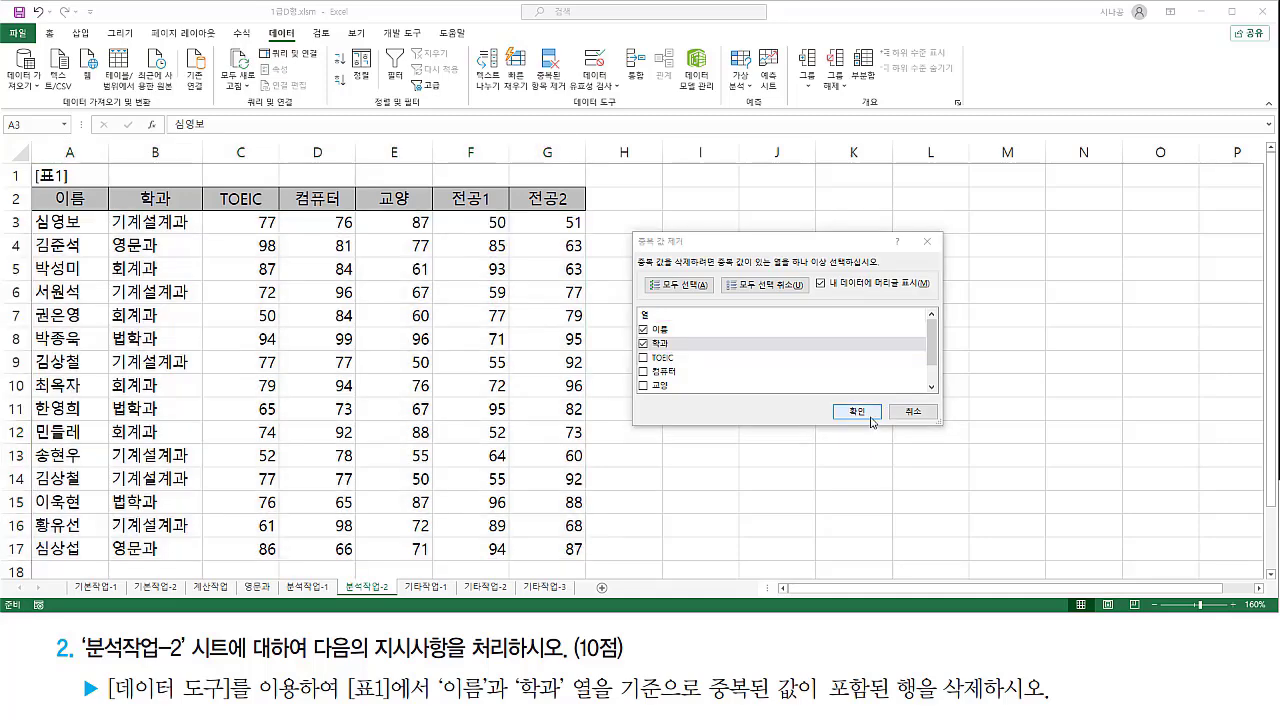
left_click(861, 413)
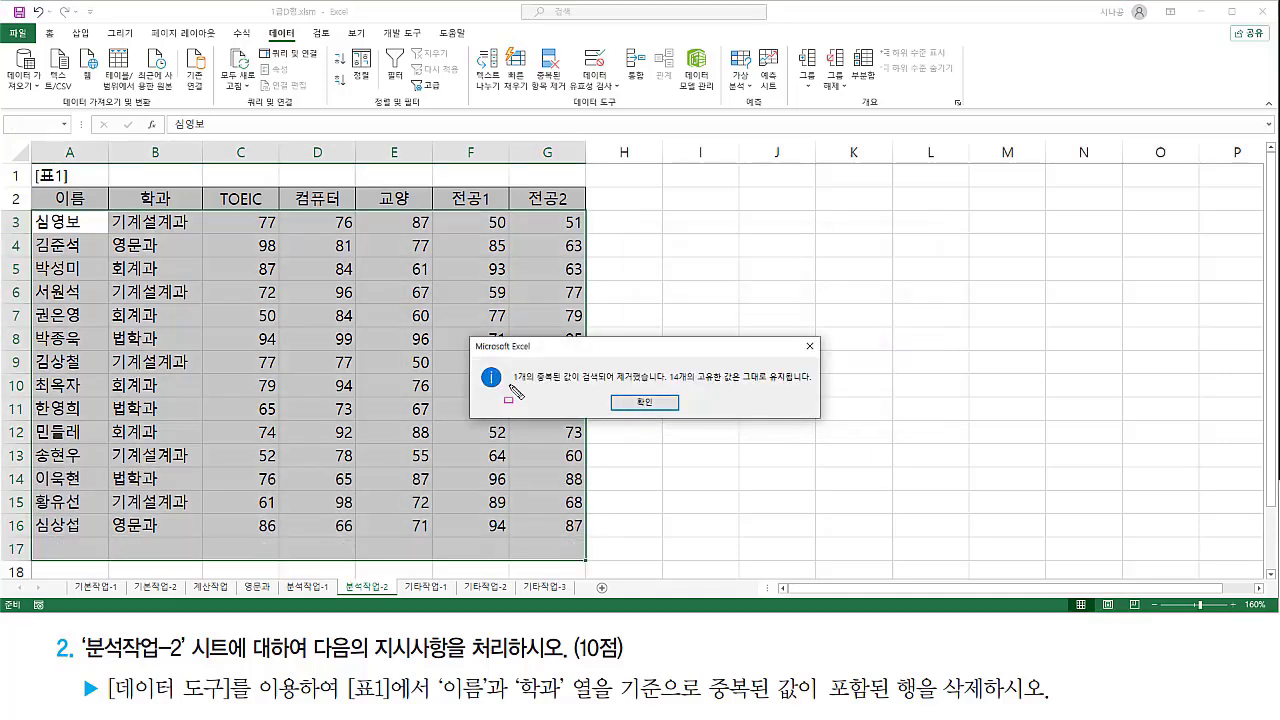
left_click_drag(512, 381, 816, 385)
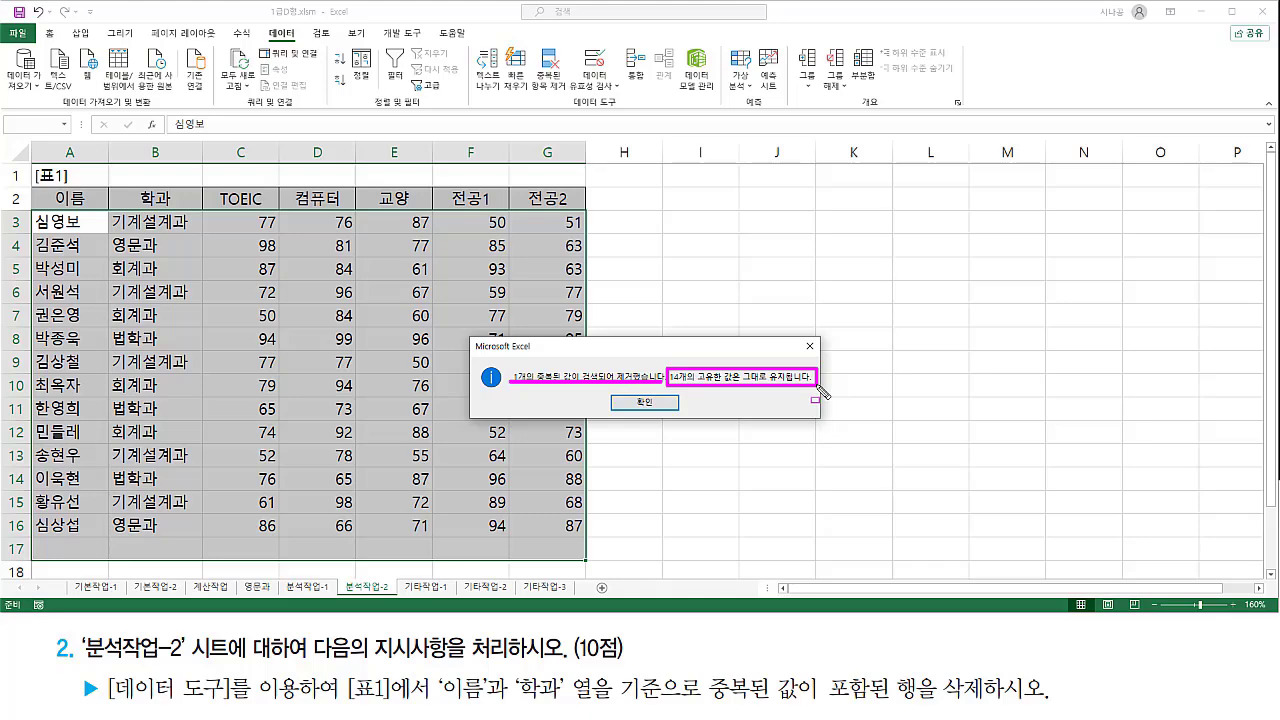
key("Escape")
left_click(645, 402)
left_click(686, 374)
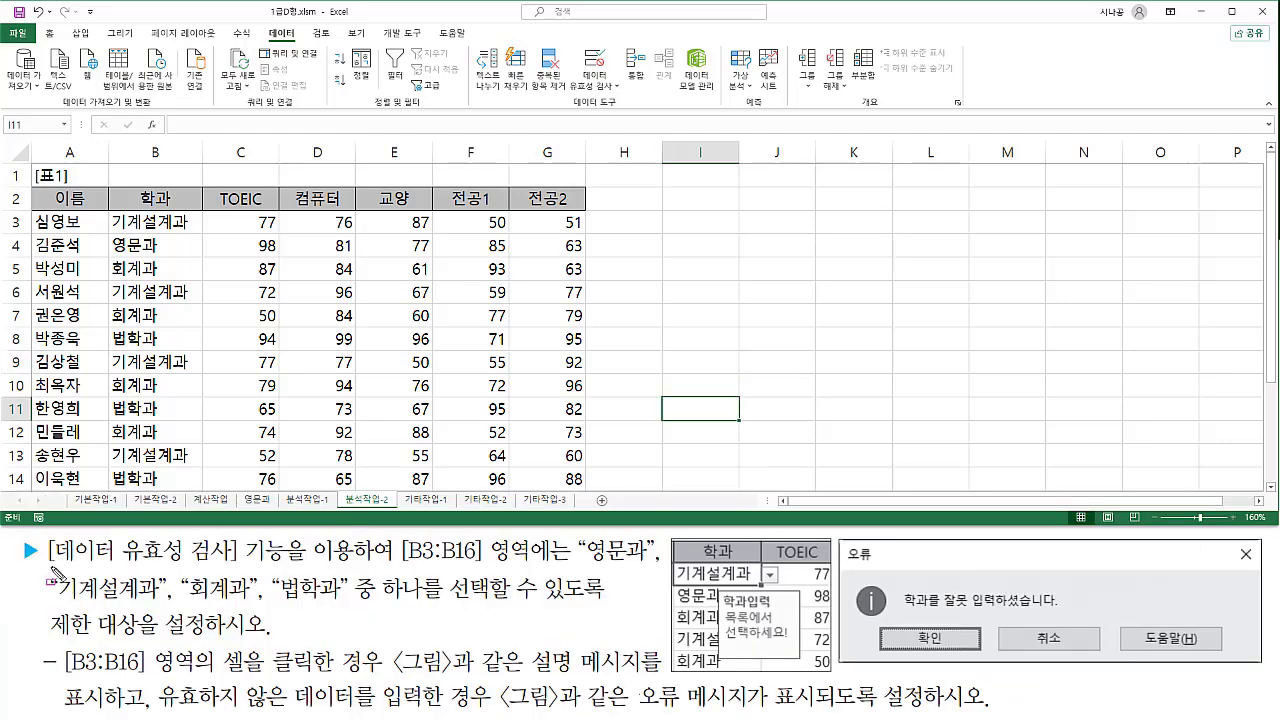
- Read the data validation instructions for B3:B16, checking the target range, allowed 학과 values and restriction type
mouse_move(47, 572)
left_mouse_down()
mouse_move(215, 576)
mouse_move(245, 568)
mouse_move(245, 541)
left_mouse_up()
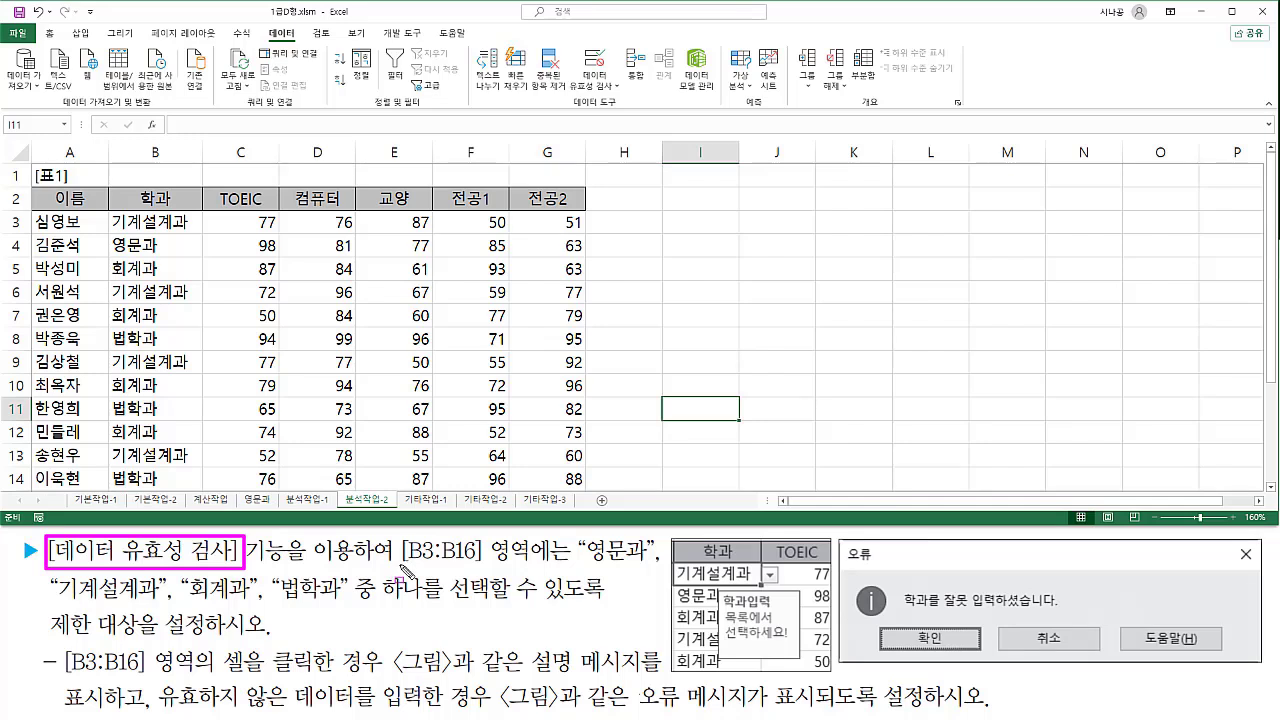
left_click_drag(401, 561, 534, 564)
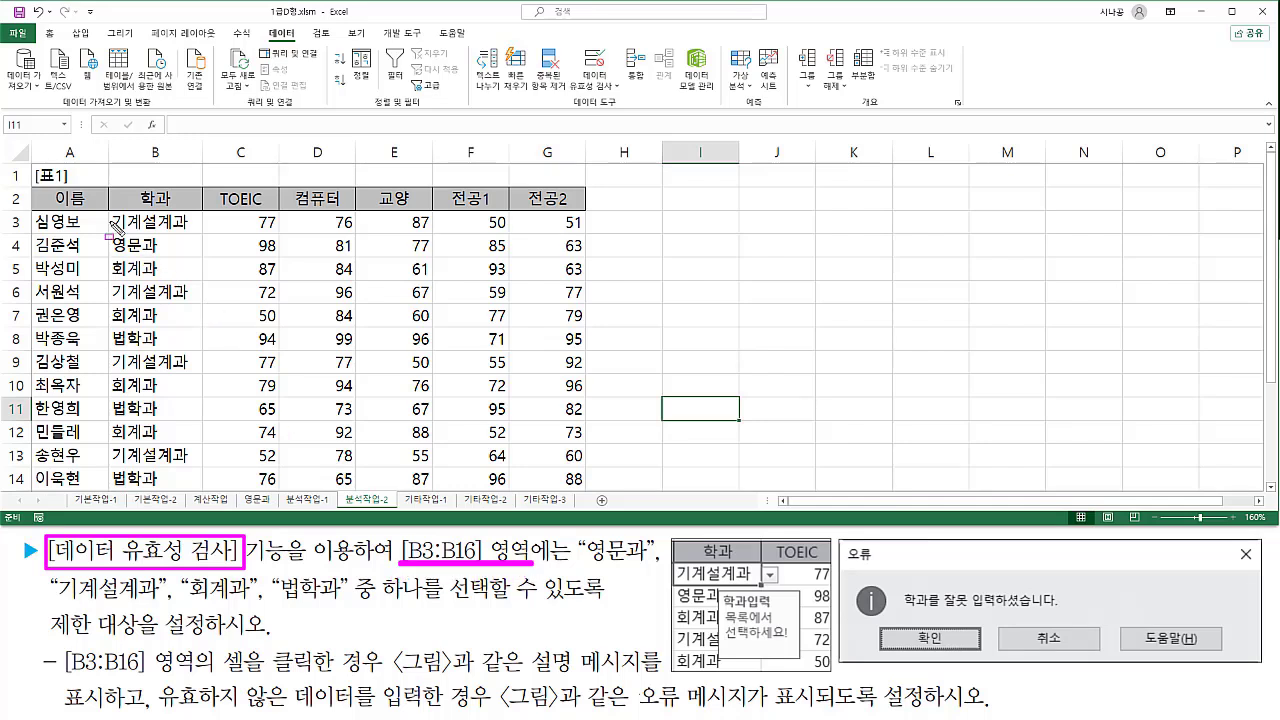
mouse_move(110, 213)
left_mouse_down()
mouse_move(196, 392)
mouse_move(202, 506)
left_mouse_up()
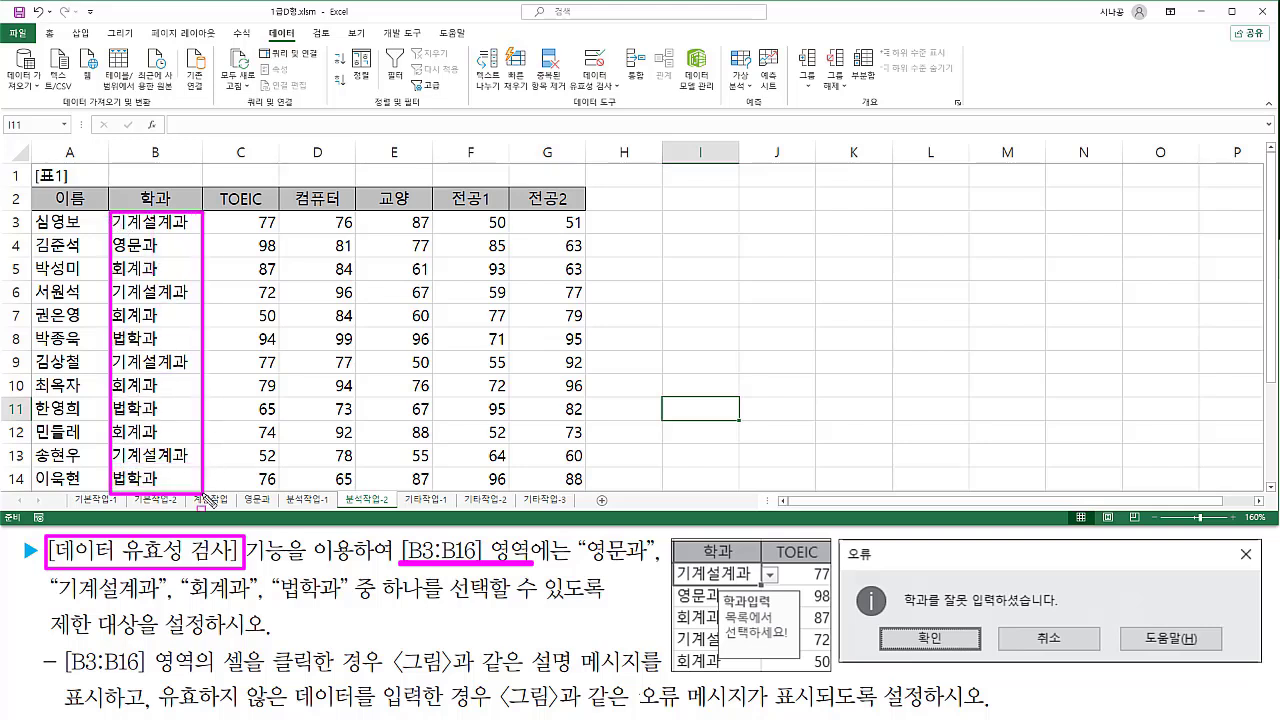
left_click_drag(588, 566, 645, 566)
left_click_drag(58, 603, 609, 605)
left_click_drag(54, 648, 92, 648)
left_click_drag(98, 648, 150, 648)
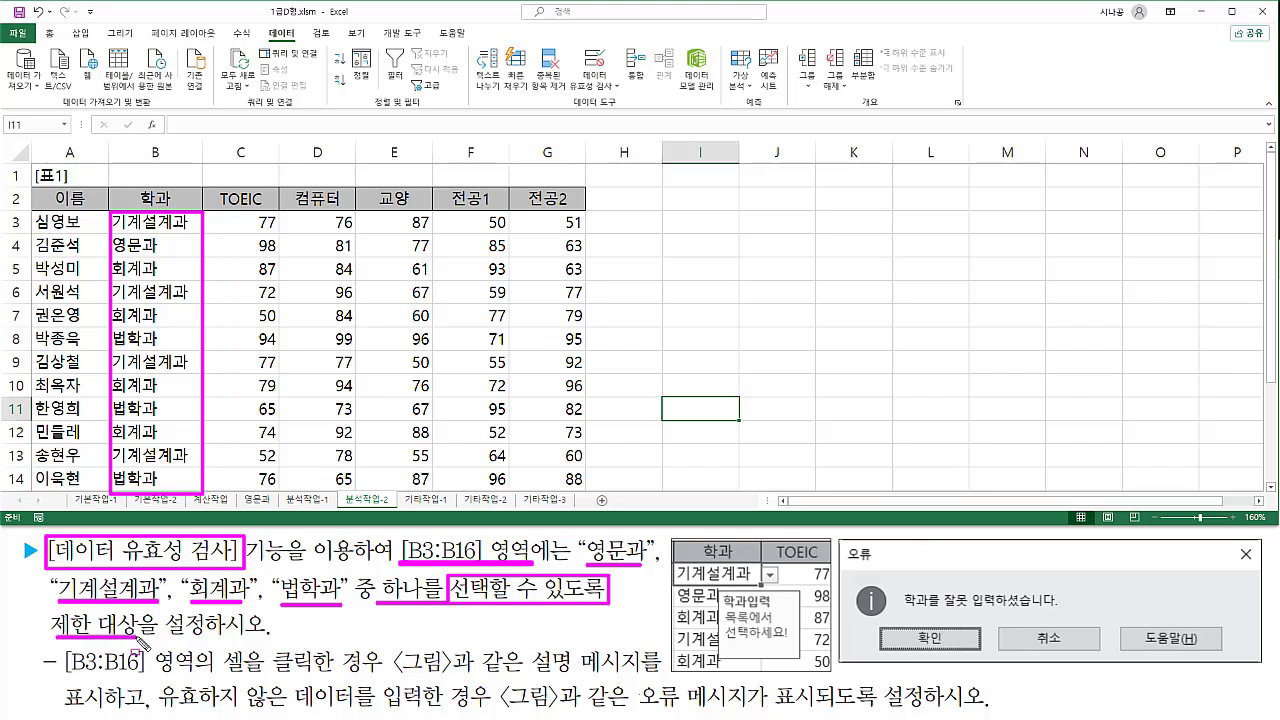
key("Escape")
- Start data validation for the 학과 cells B3:B16 and set the allowed type to 목록
left_click(150, 222)
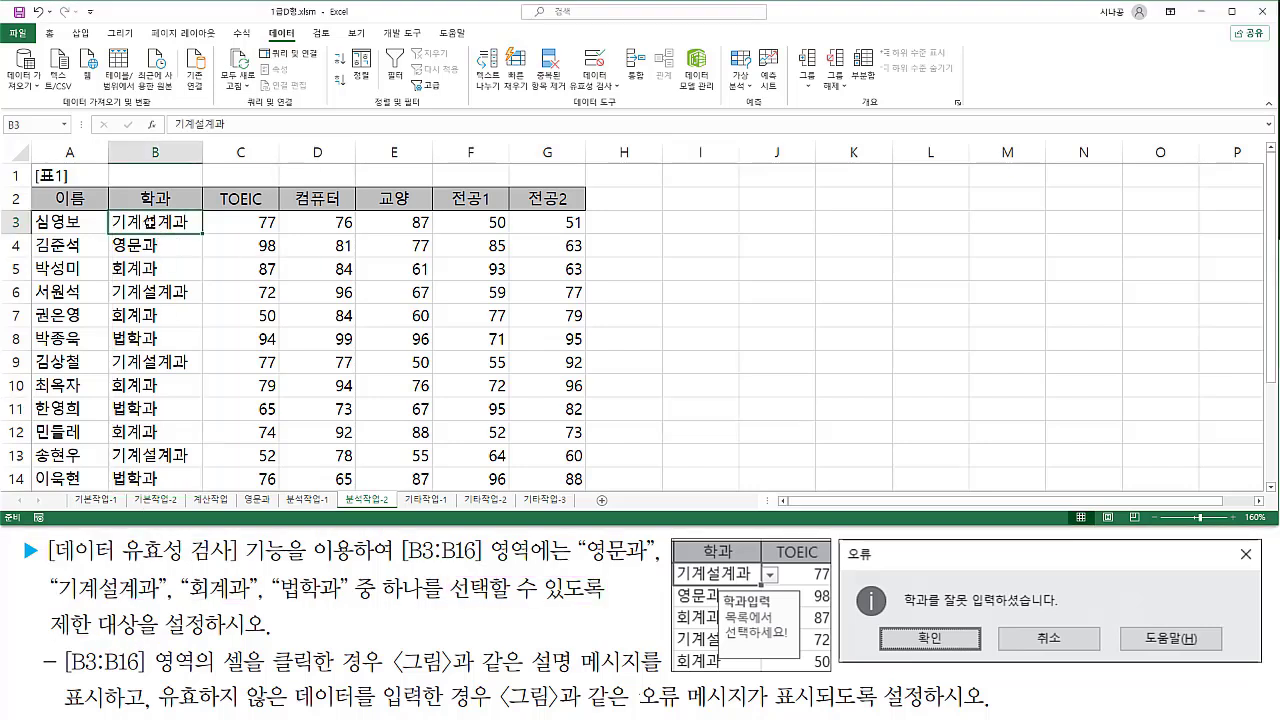
left_click_drag(150, 222, 160, 456)
scroll(193, 403, "up", 1)
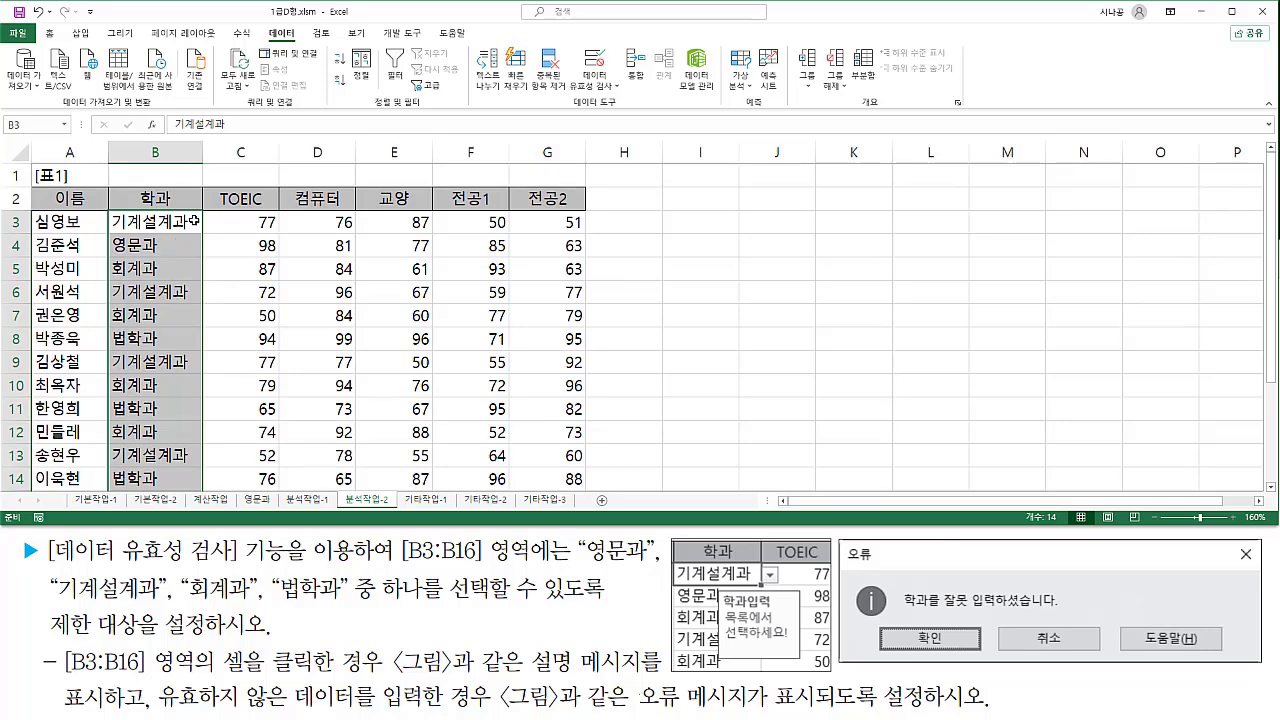
left_click(600, 68)
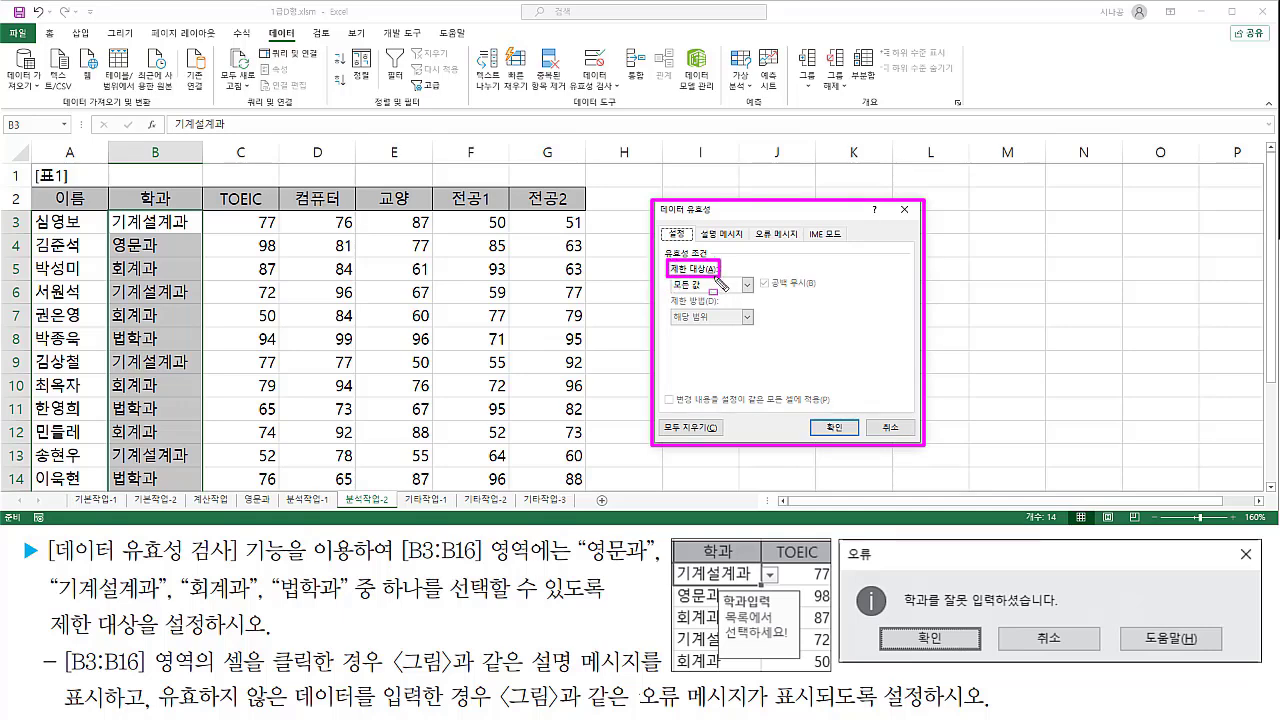
left_click(720, 287)
left_click(720, 287)
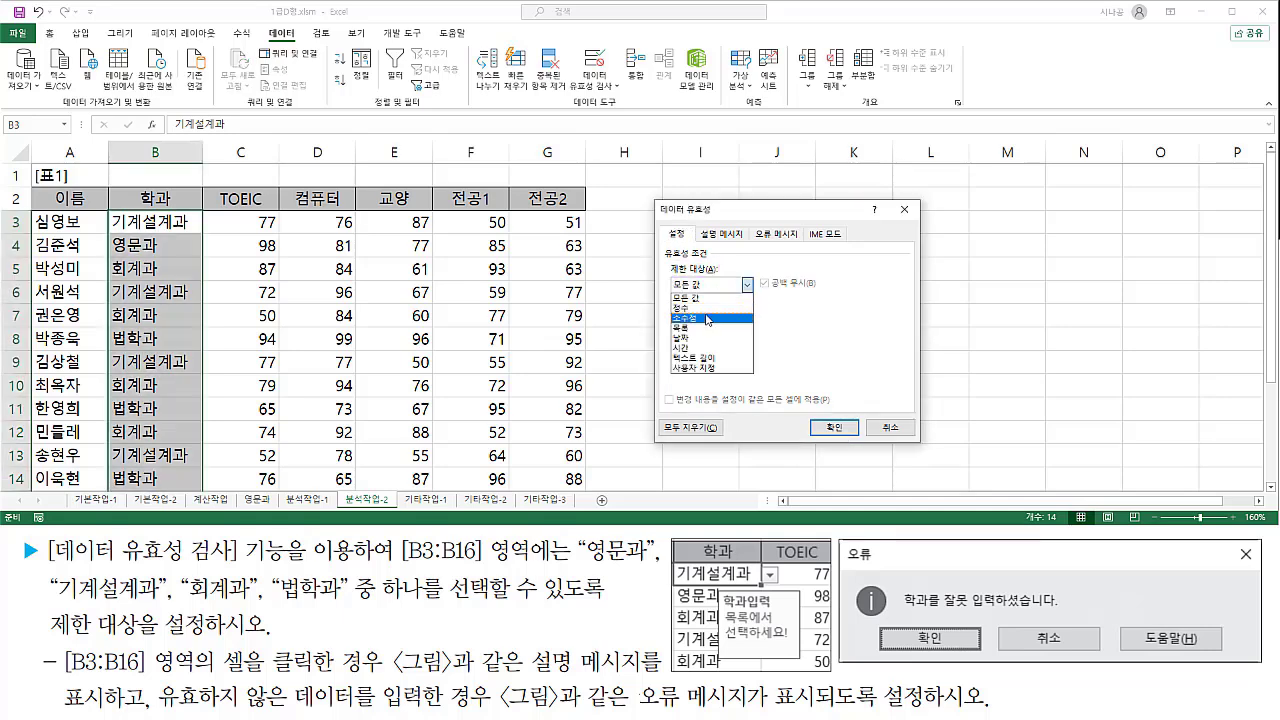
left_click(706, 330)
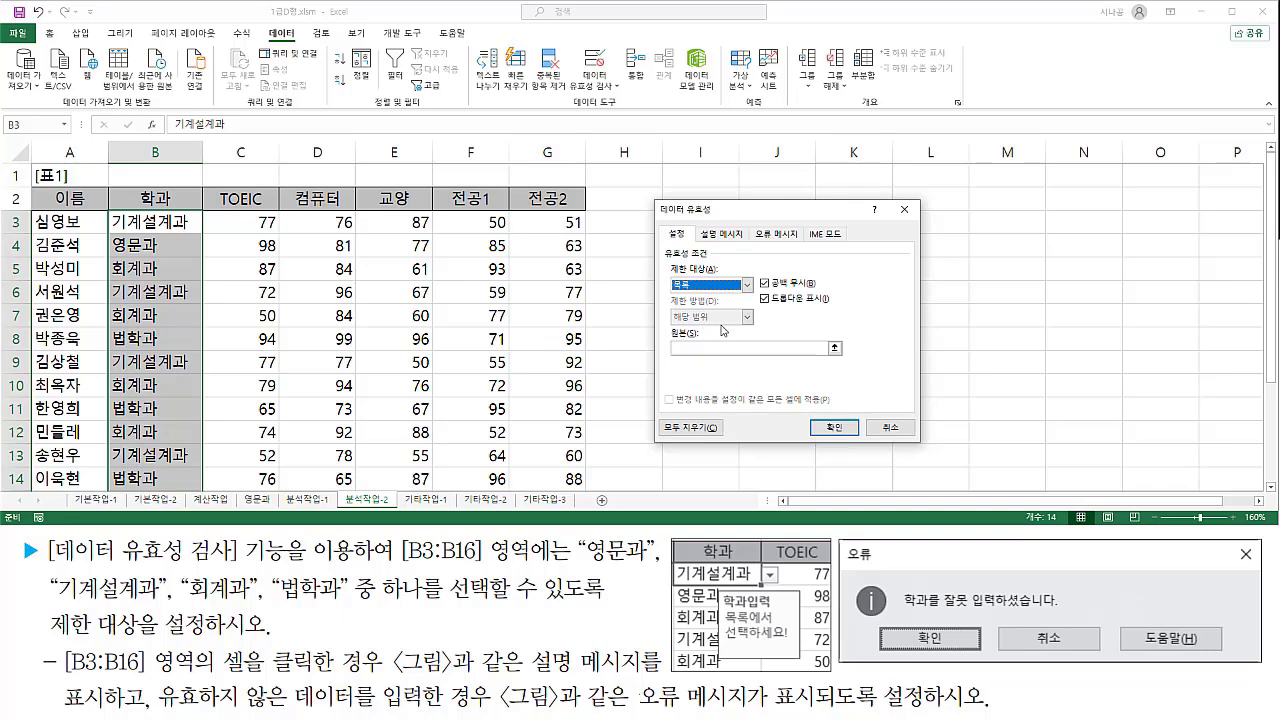
- Enter 영문과,기계설계과,회계과,법학과 as the source of the validation list
left_click(692, 349)
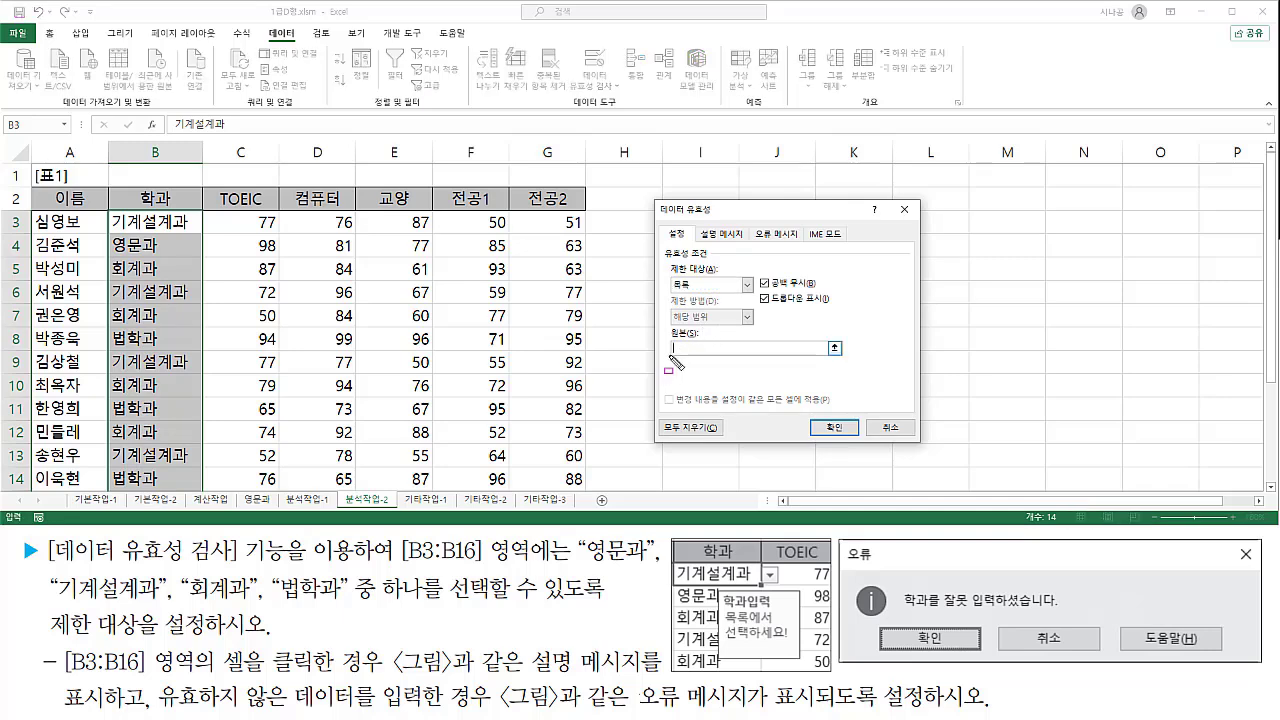
left_click_drag(670, 354, 845, 355)
left_click_drag(578, 566, 656, 564)
left_click_drag(42, 605, 344, 604)
key("Escape")
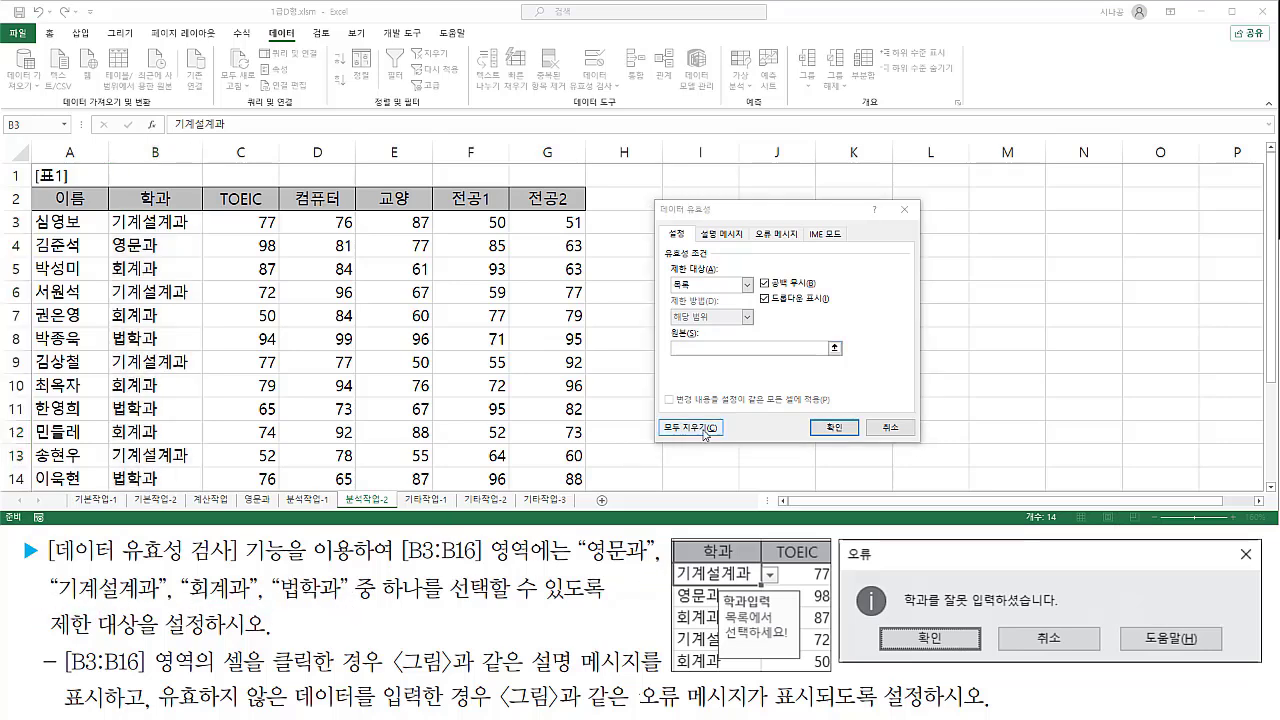
type("ㅇ")
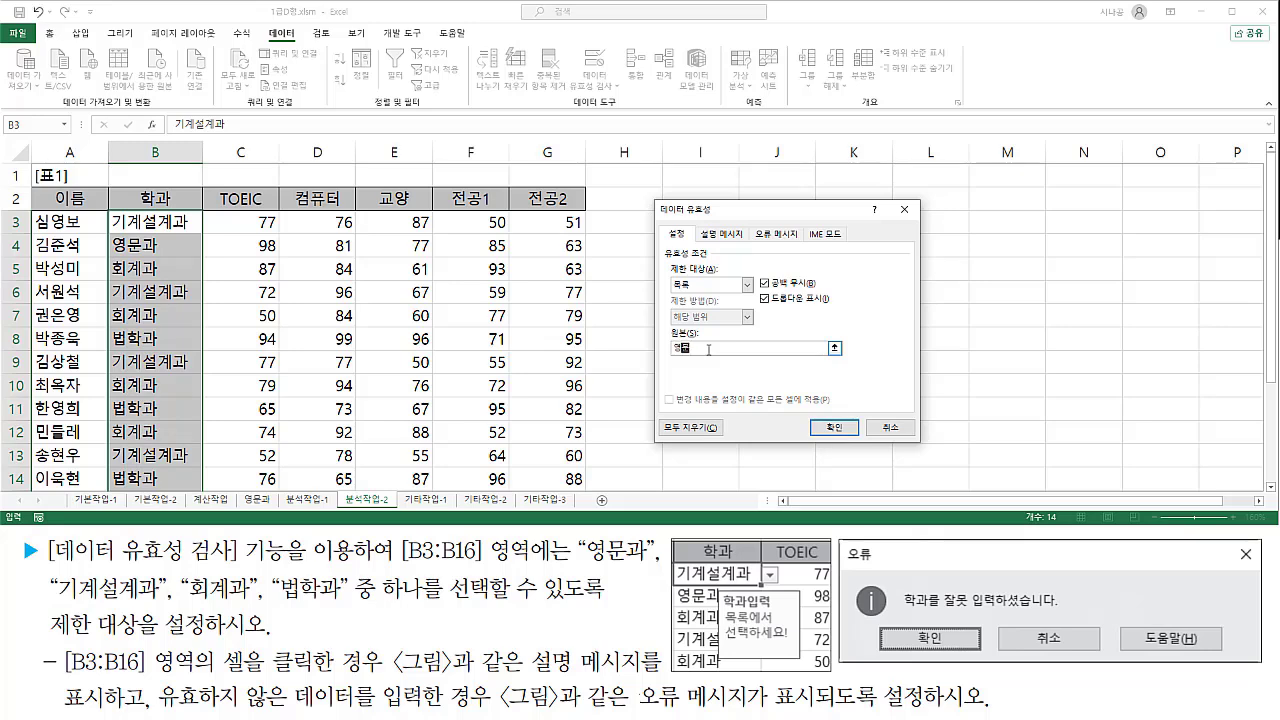
type("문과,기계설계과,회")
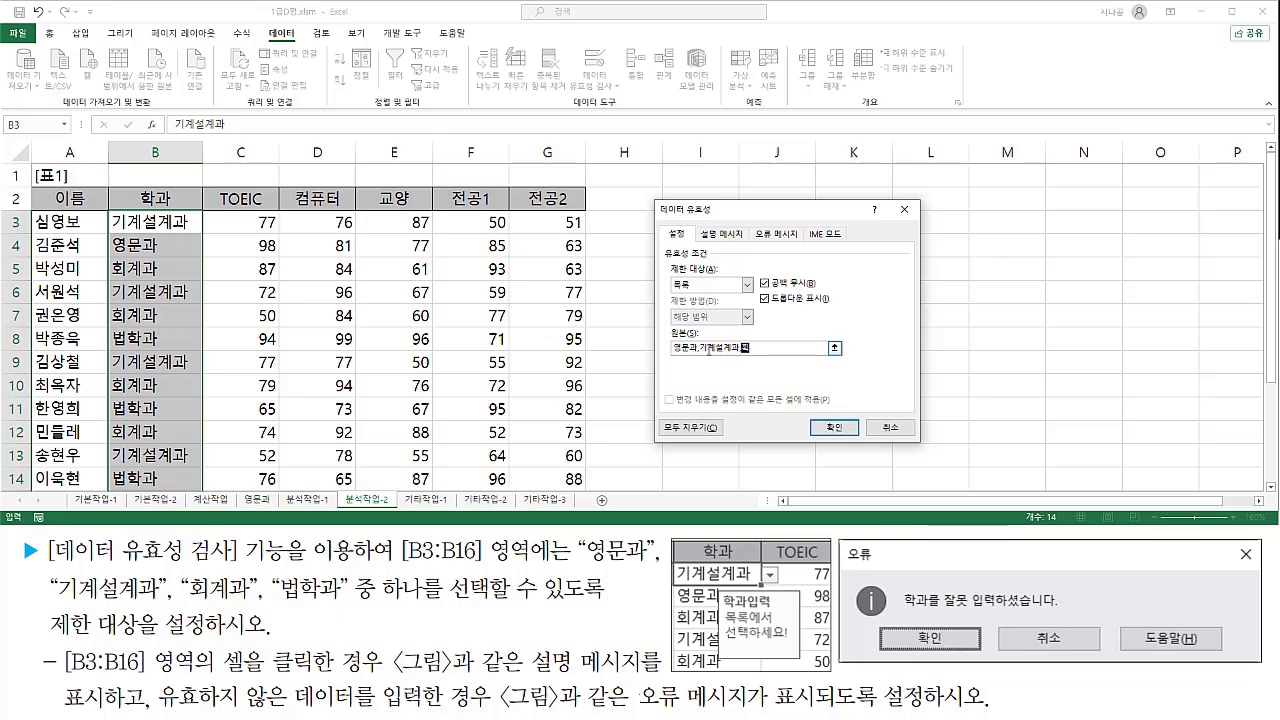
type("계과,법학과")
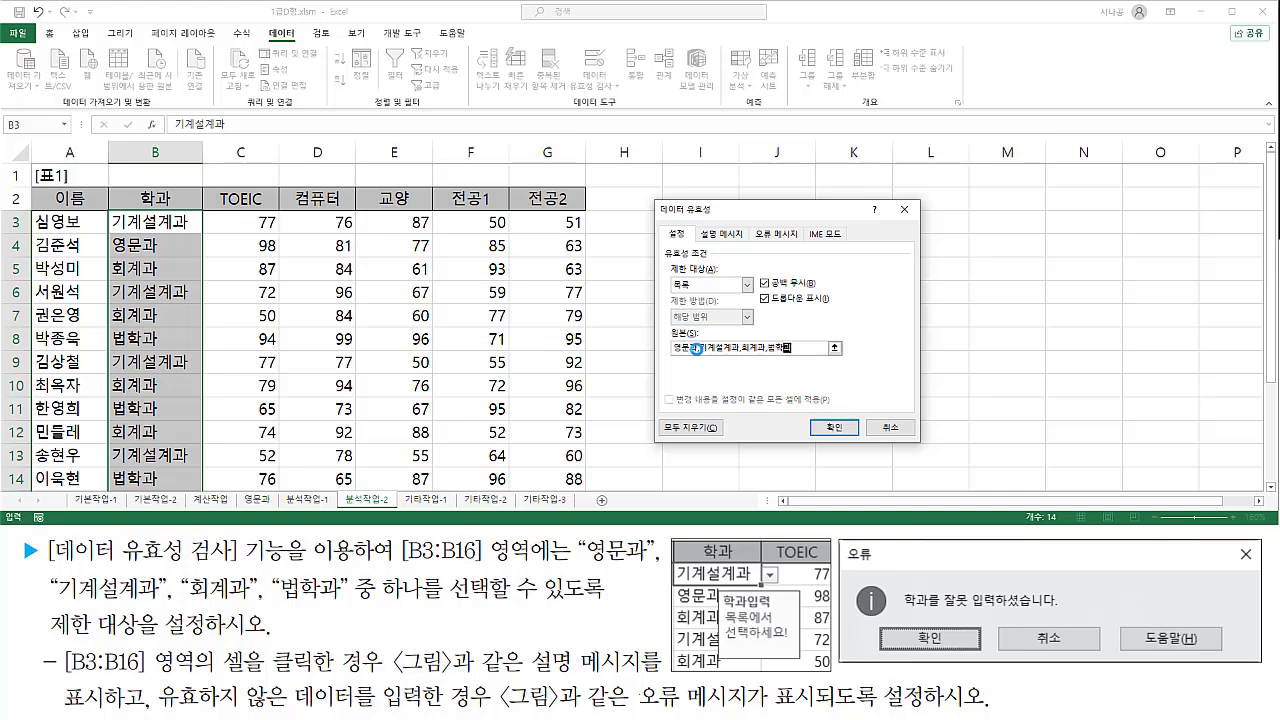
- Read the input message instructions for B3:B16, checking the message title and text required by the figure
mouse_move(670, 357)
left_mouse_down()
mouse_move(808, 357)
mouse_move(800, 339)
left_mouse_up()
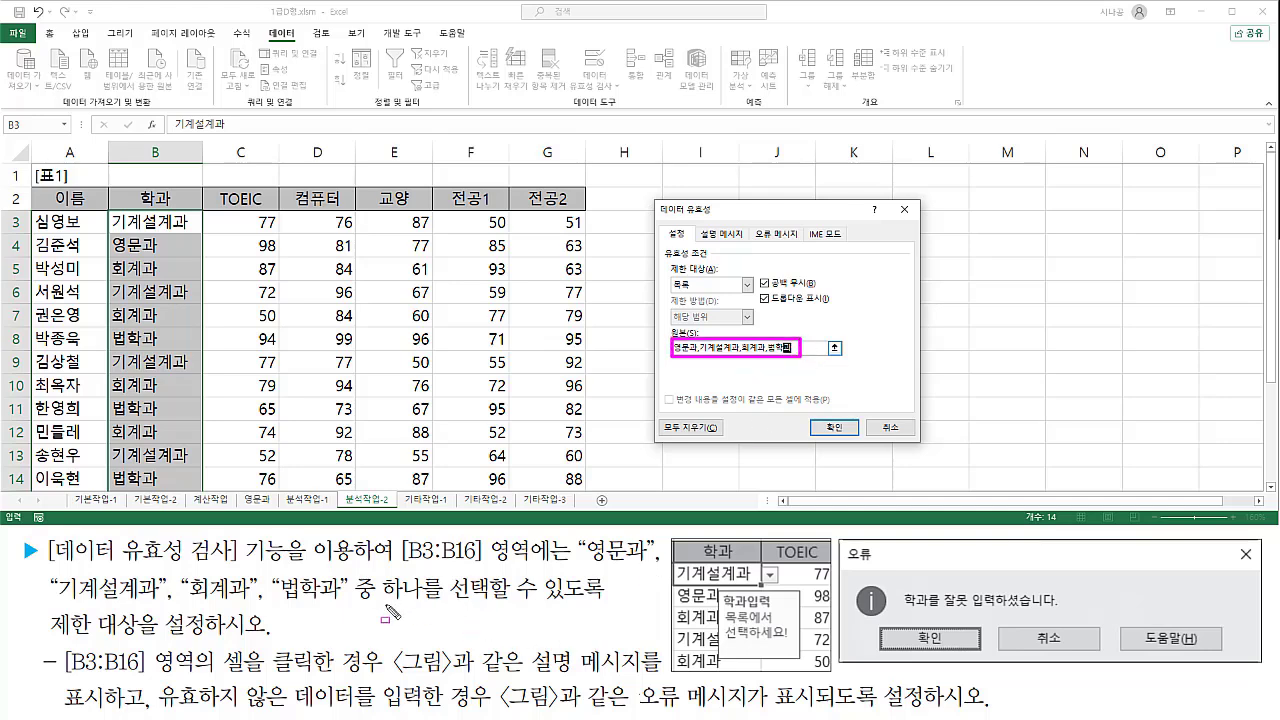
left_click_drag(385, 605, 604, 604)
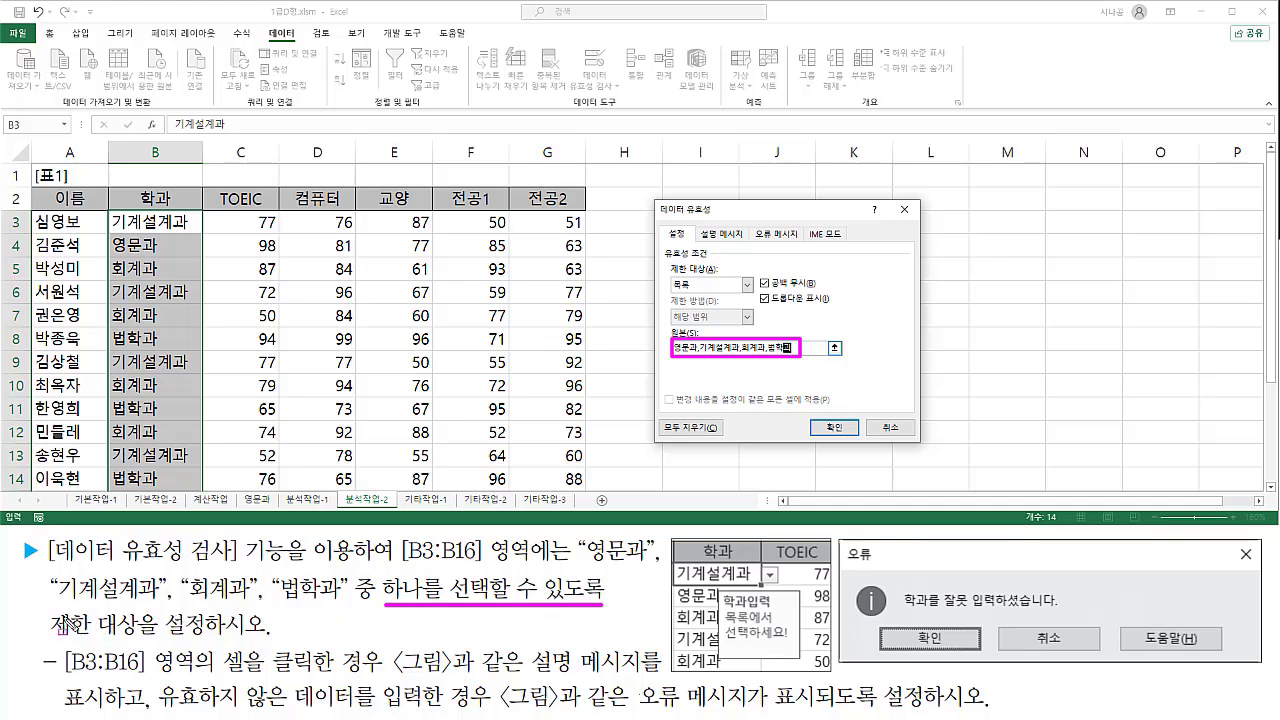
mouse_move(60, 628)
left_mouse_down()
mouse_move(108, 642)
mouse_move(206, 612)
left_mouse_up()
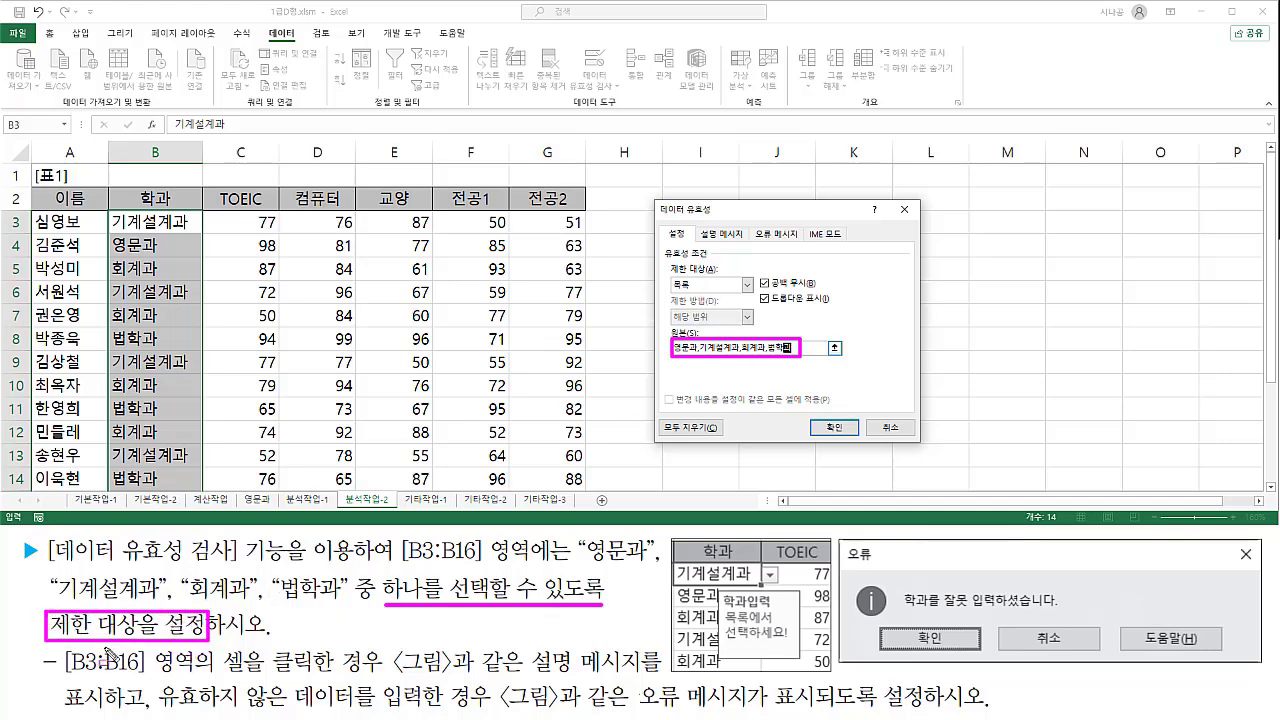
left_click_drag(28, 645, 360, 646)
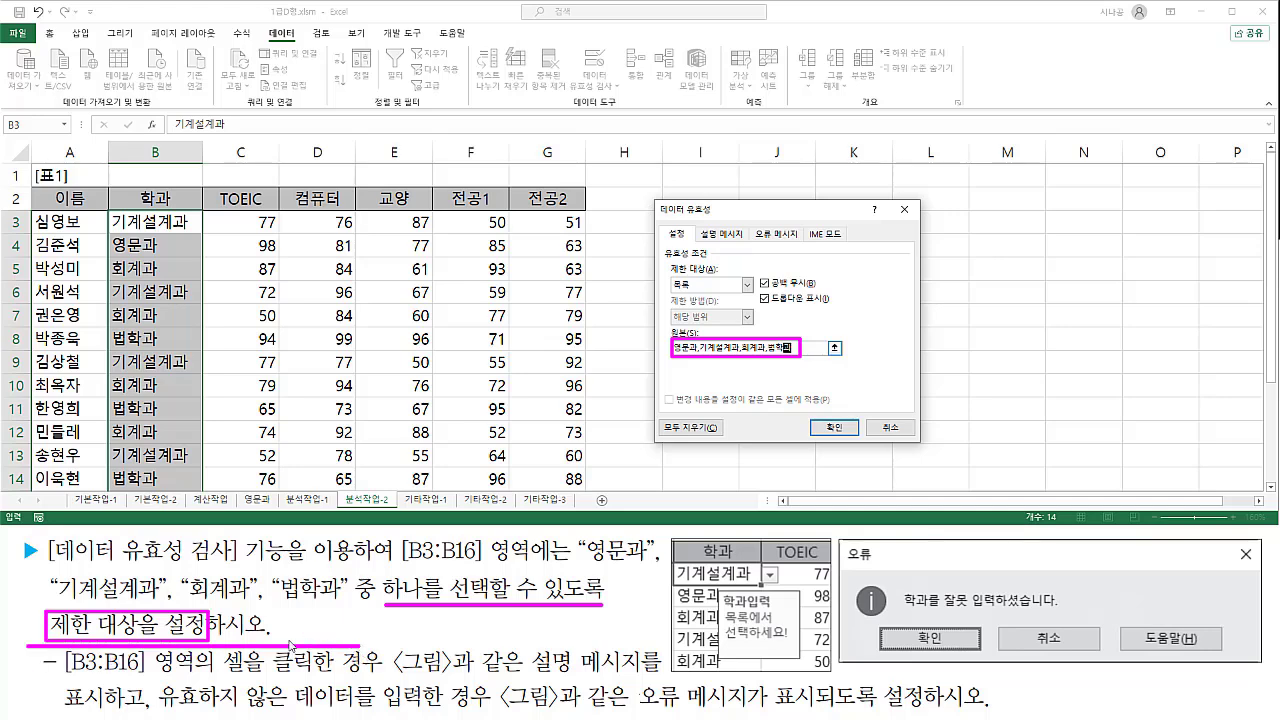
key("e")
mouse_move(60, 642)
left_mouse_down()
mouse_move(80, 680)
mouse_move(260, 667)
mouse_move(360, 679)
left_mouse_up()
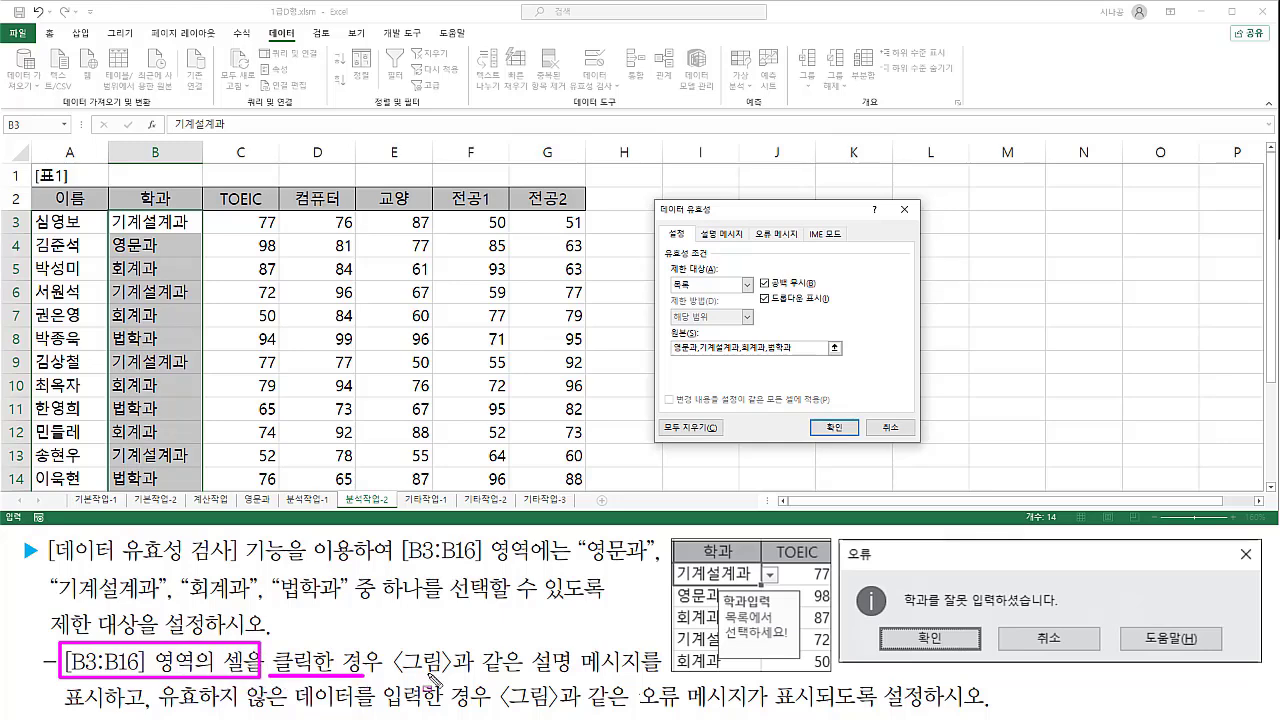
left_click_drag(524, 677, 652, 677)
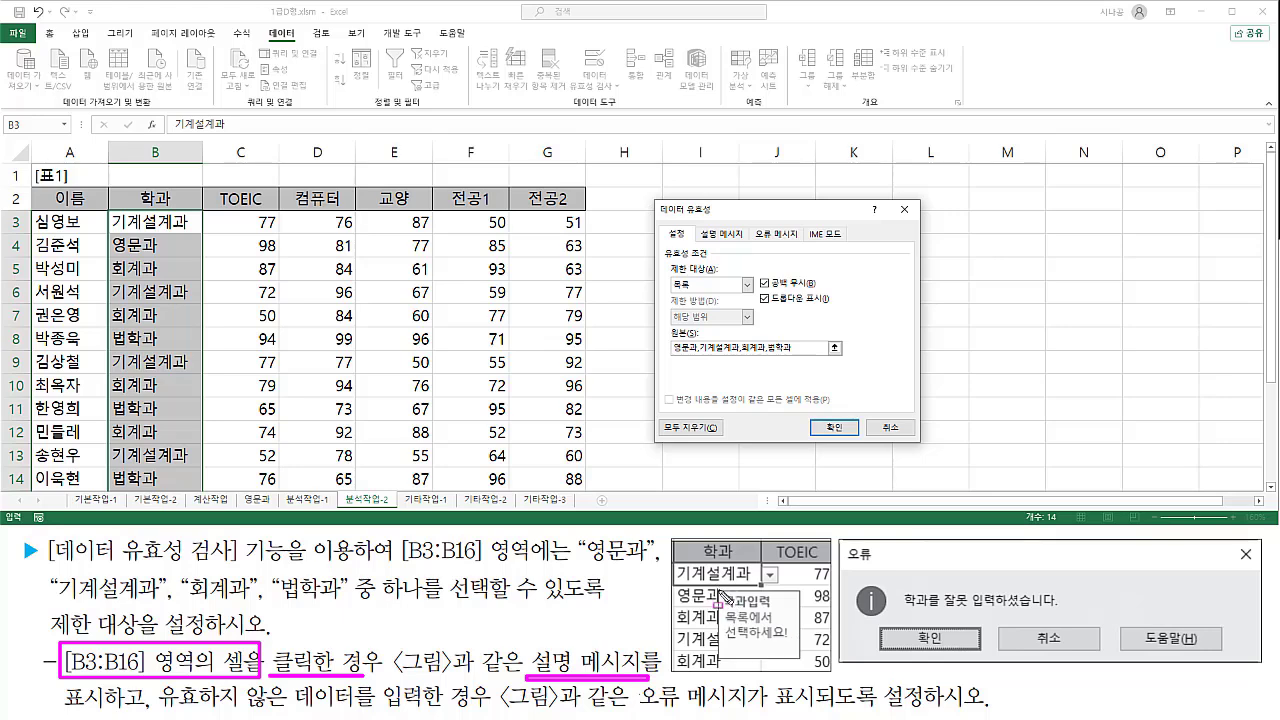
mouse_move(718, 592)
left_mouse_down()
mouse_move(785, 612)
mouse_move(815, 672)
mouse_move(803, 667)
left_mouse_up()
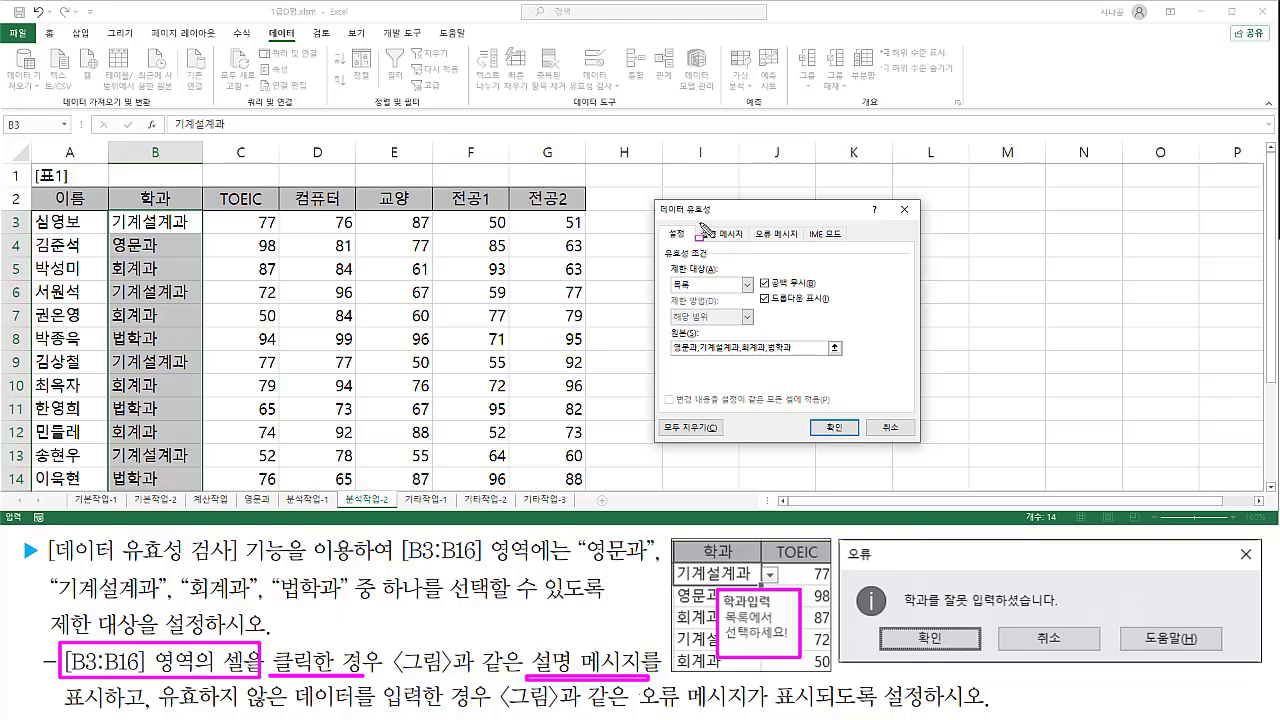
mouse_move(699, 238)
left_mouse_down()
mouse_move(700, 222)
mouse_move(746, 243)
mouse_move(748, 258)
left_mouse_up()
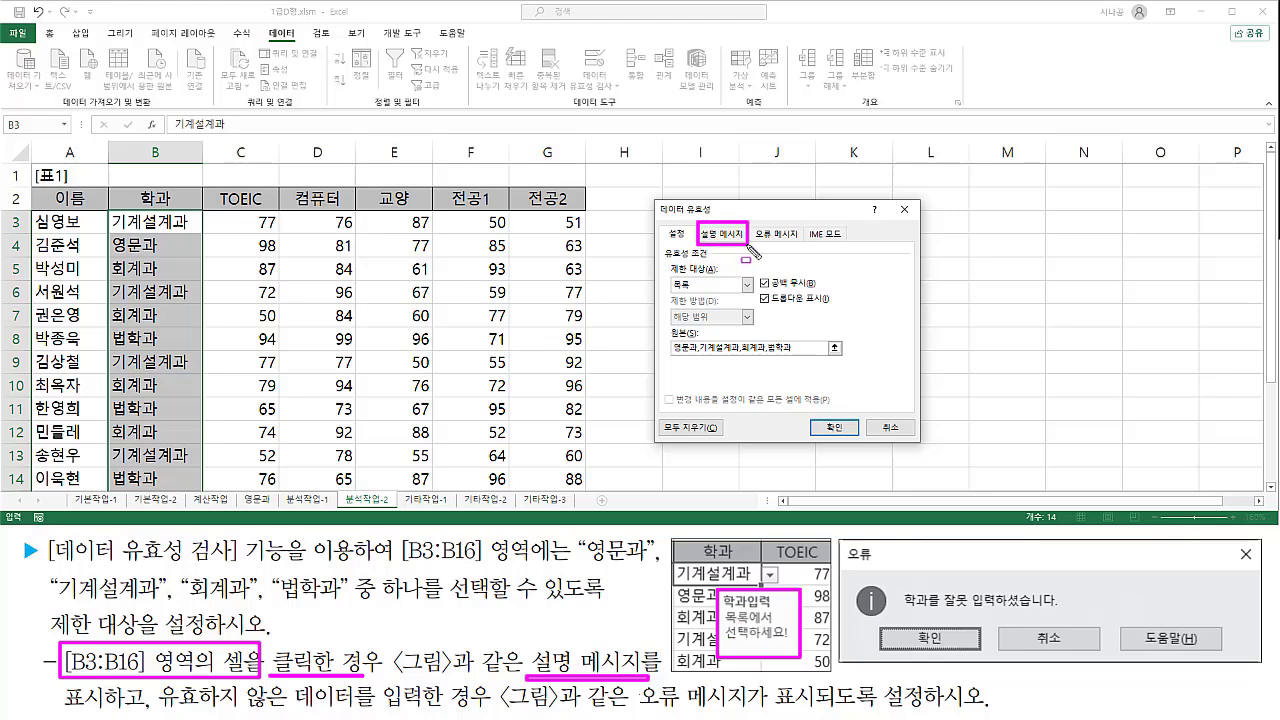
- Give the input message for the selected 학과 cells the title 학과입력
left_click(722, 234)
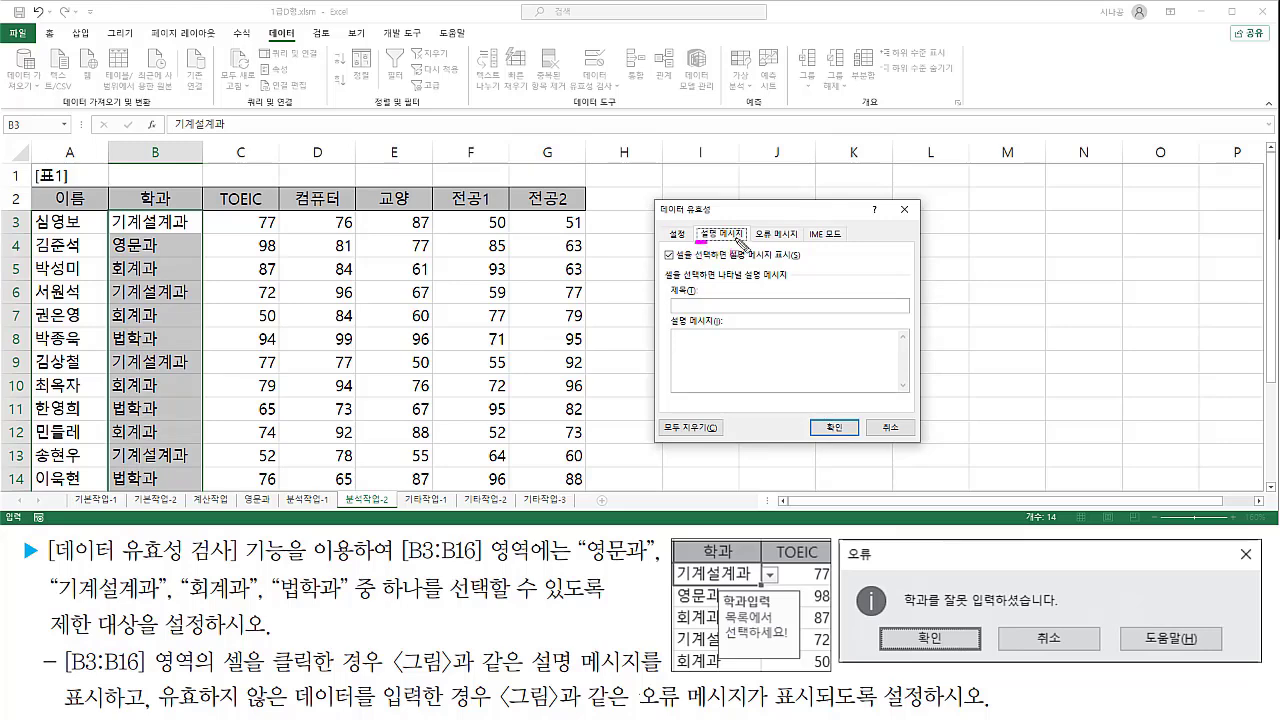
mouse_move(740, 243)
left_mouse_down()
mouse_move(730, 263)
mouse_move(806, 262)
left_mouse_up()
left_click_drag(660, 243, 679, 262)
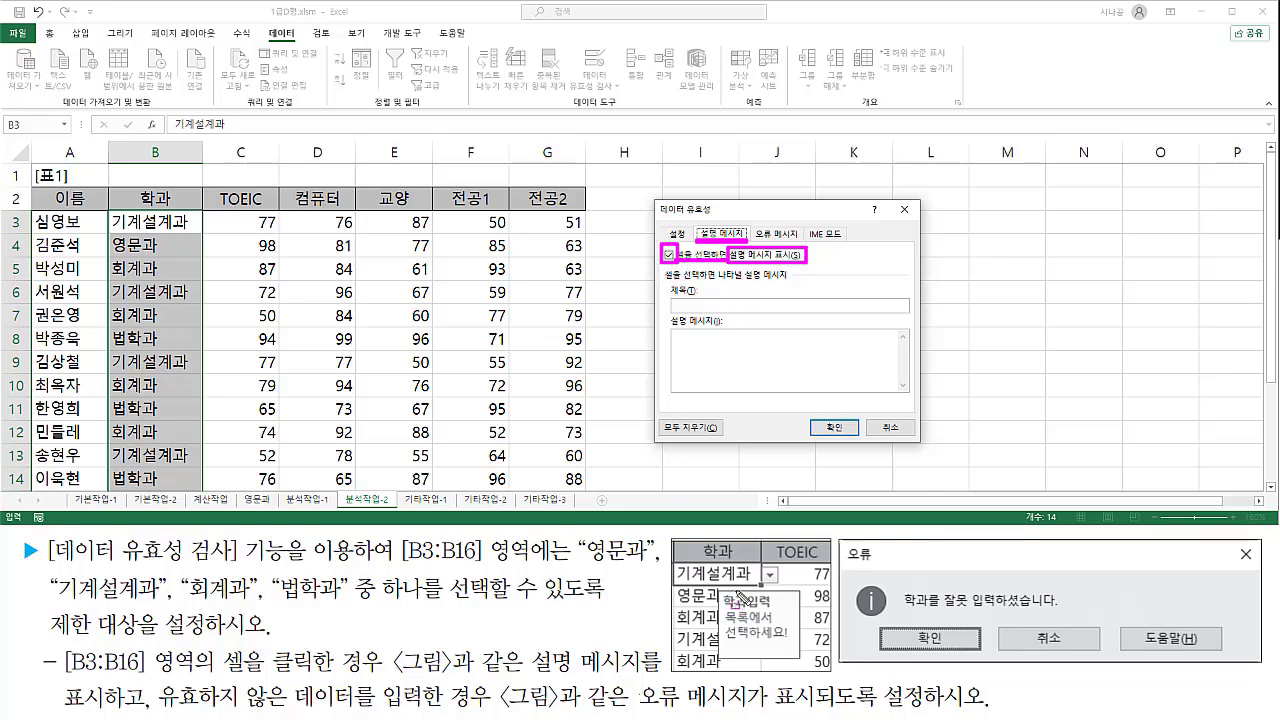
left_click_drag(717, 591, 777, 608)
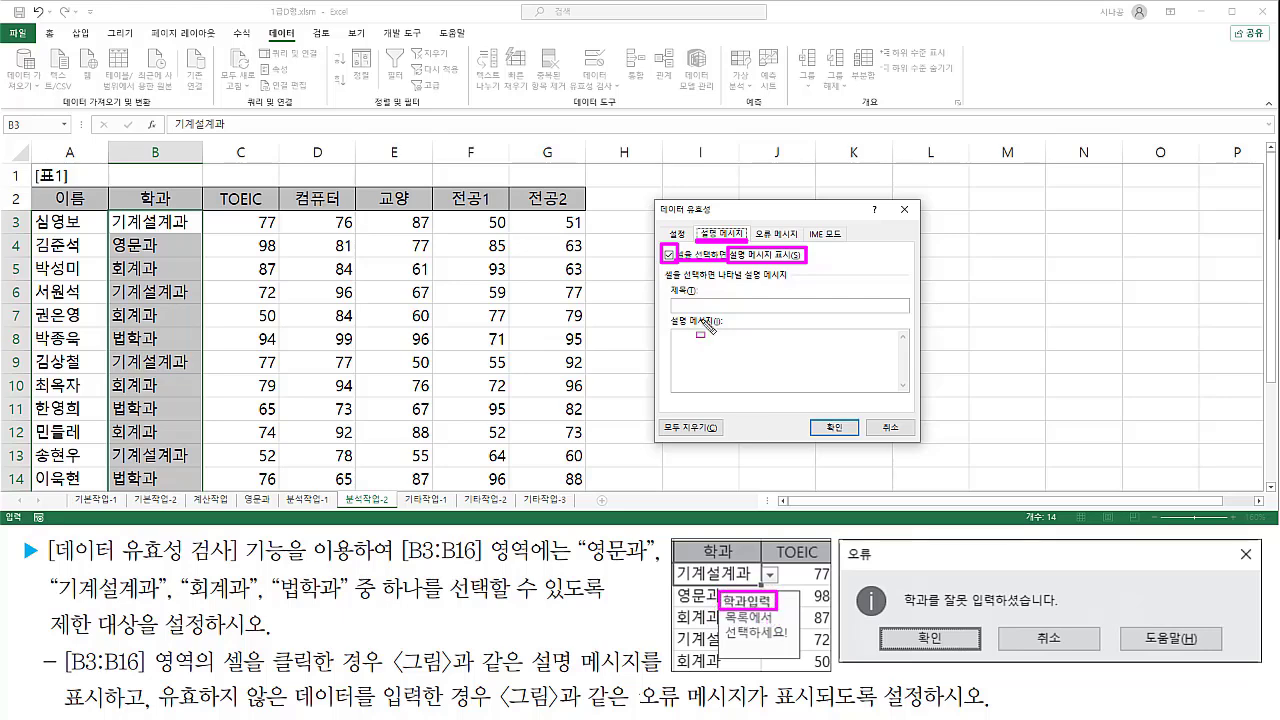
left_click_drag(670, 309, 750, 309)
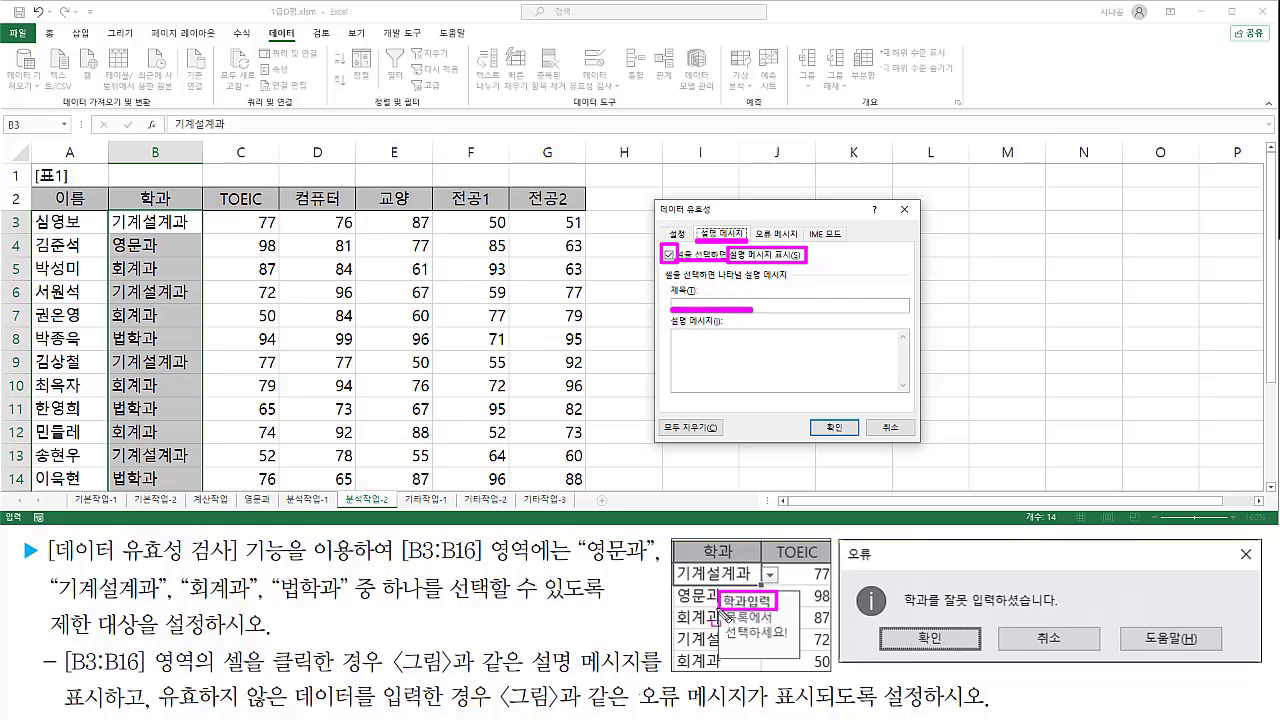
left_click_drag(718, 608, 798, 648)
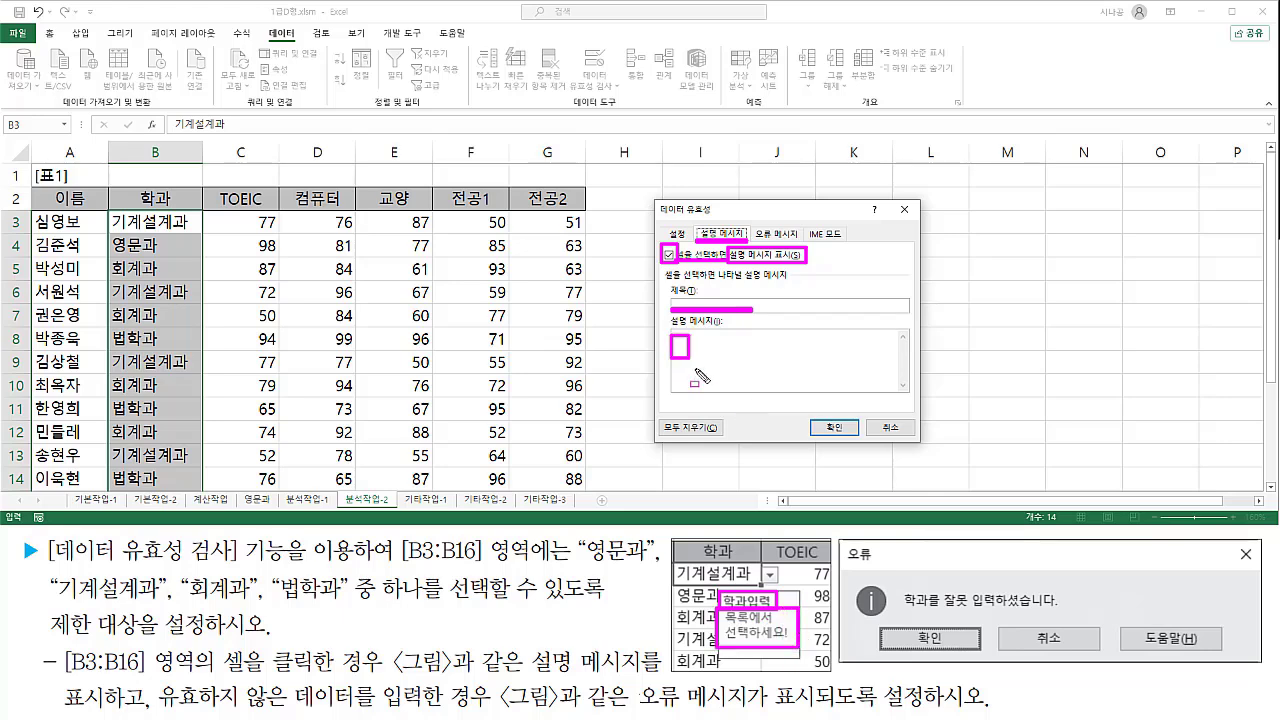
left_click_drag(668, 334, 800, 398)
key("Escape")
left_click(700, 304)
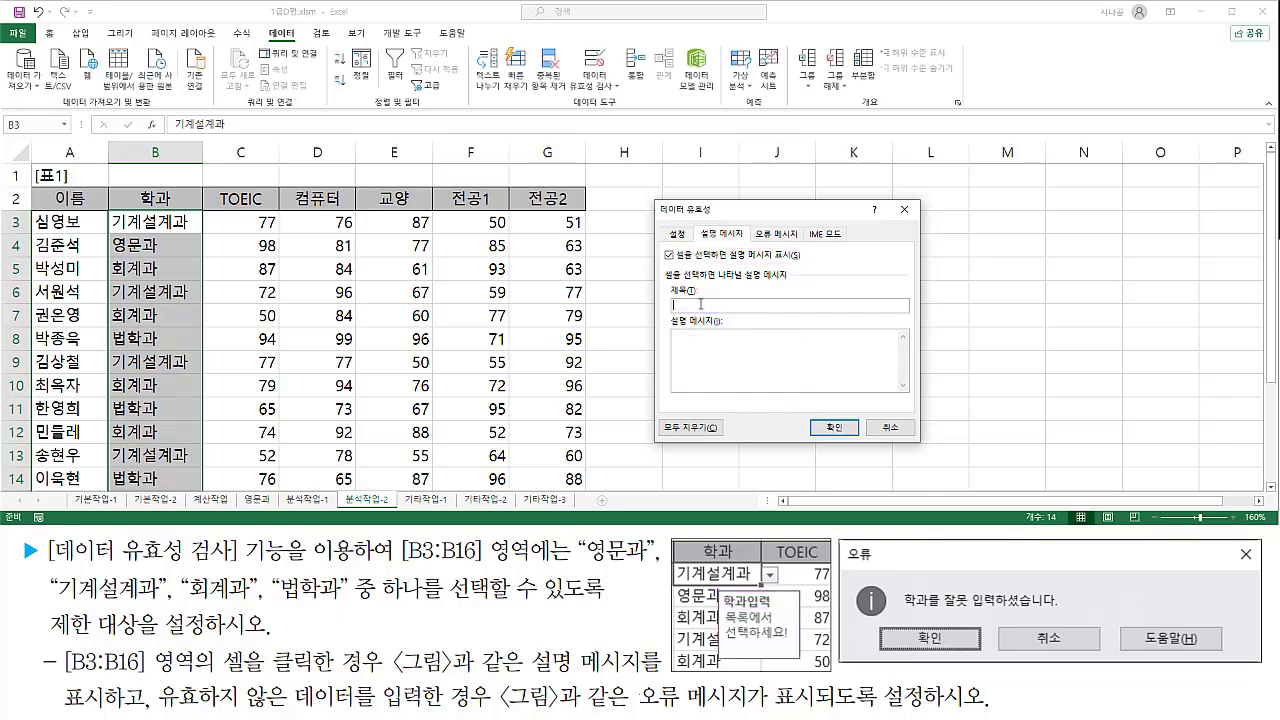
type("과")
- Enter 목록에서 선택하세요! as the input message text and compare it with the figure
type("목록에서 선택하세요")
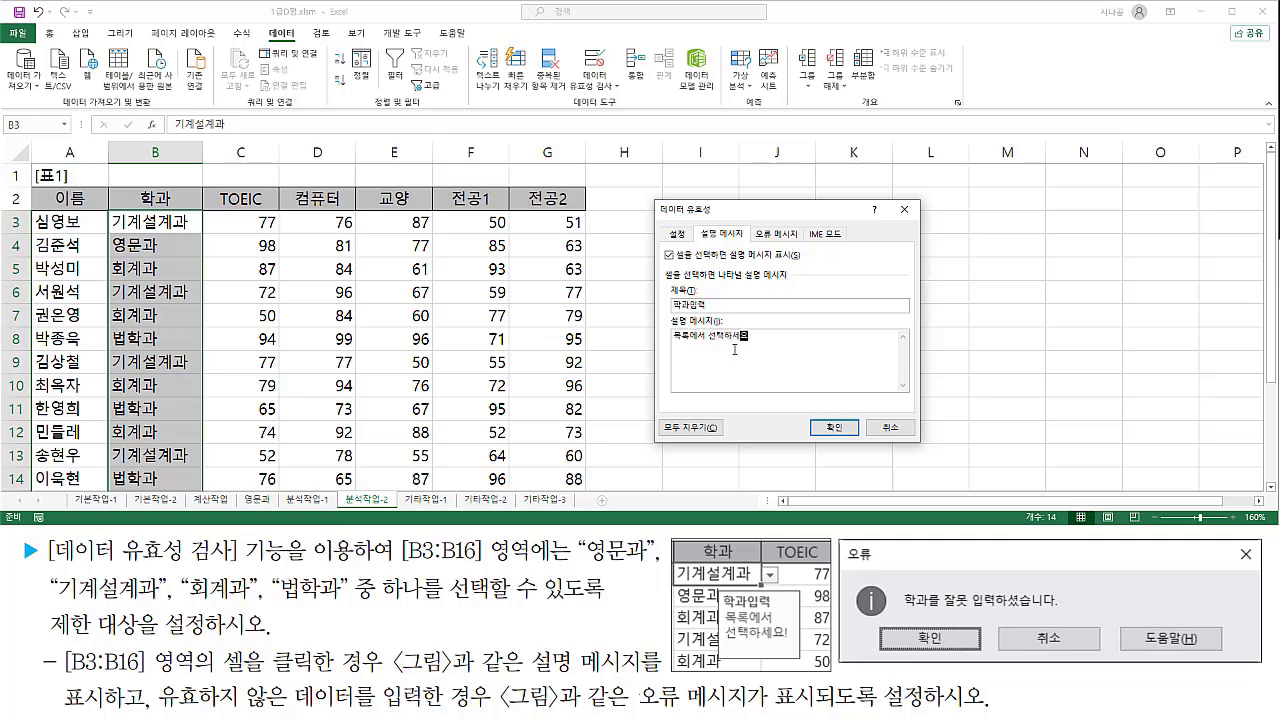
type("!")
left_click_drag(669, 343, 756, 345)
left_click_drag(724, 645, 790, 645)
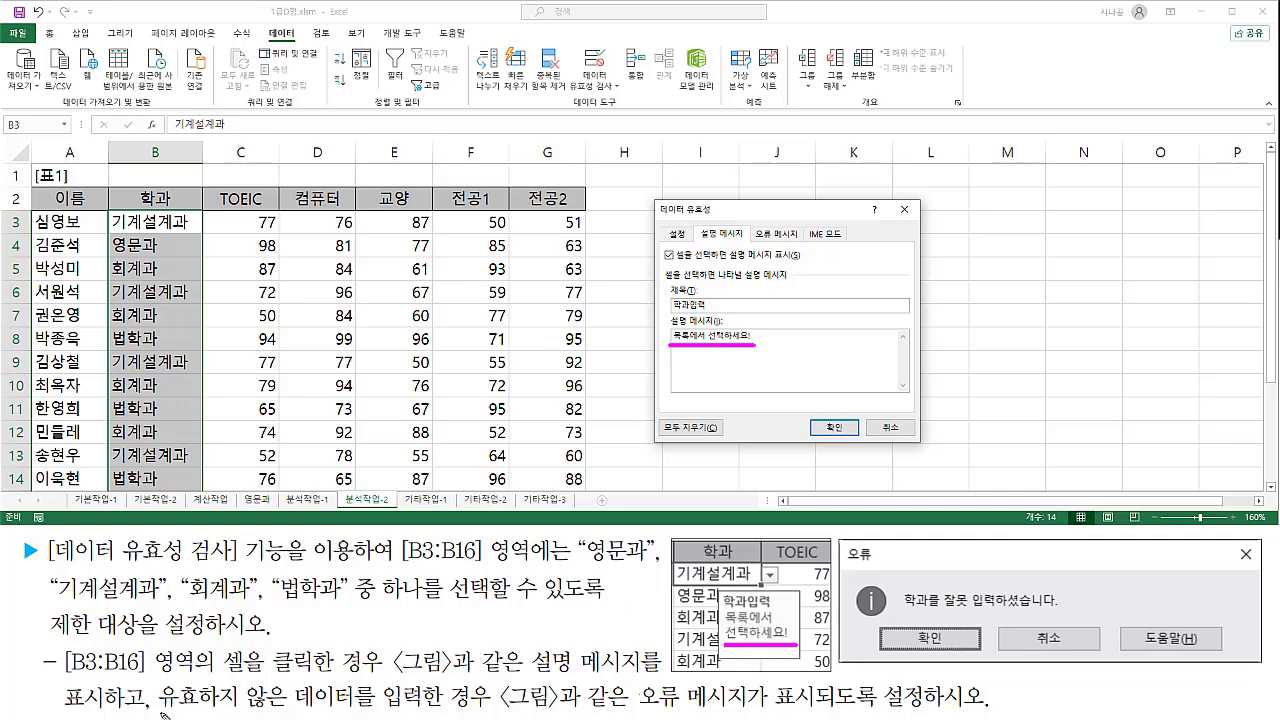
- Check the error message requirements for invalid data and give the error message the title 오류
left_click_drag(206, 713, 494, 713)
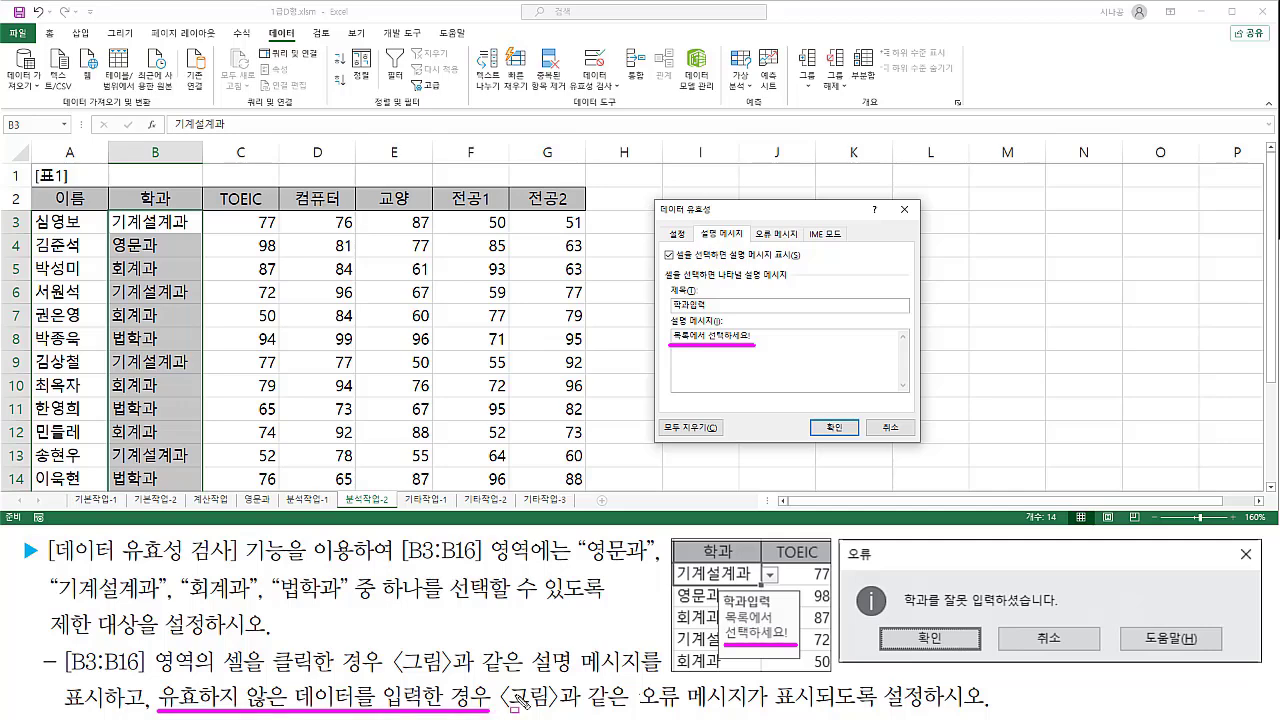
mouse_move(637, 700)
left_mouse_down()
mouse_move(660, 680)
mouse_move(768, 680)
mouse_move(776, 716)
left_mouse_up()
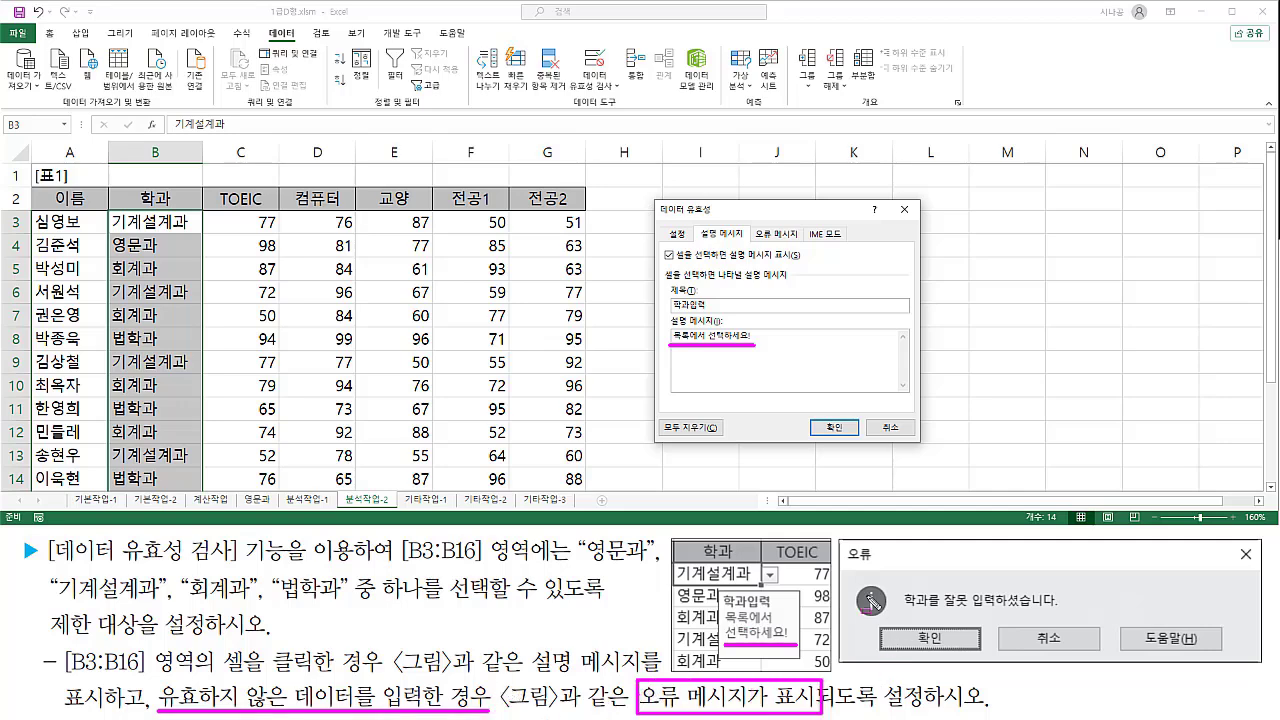
mouse_move(838, 540)
left_mouse_down()
mouse_move(860, 640)
mouse_move(1272, 666)
left_mouse_up()
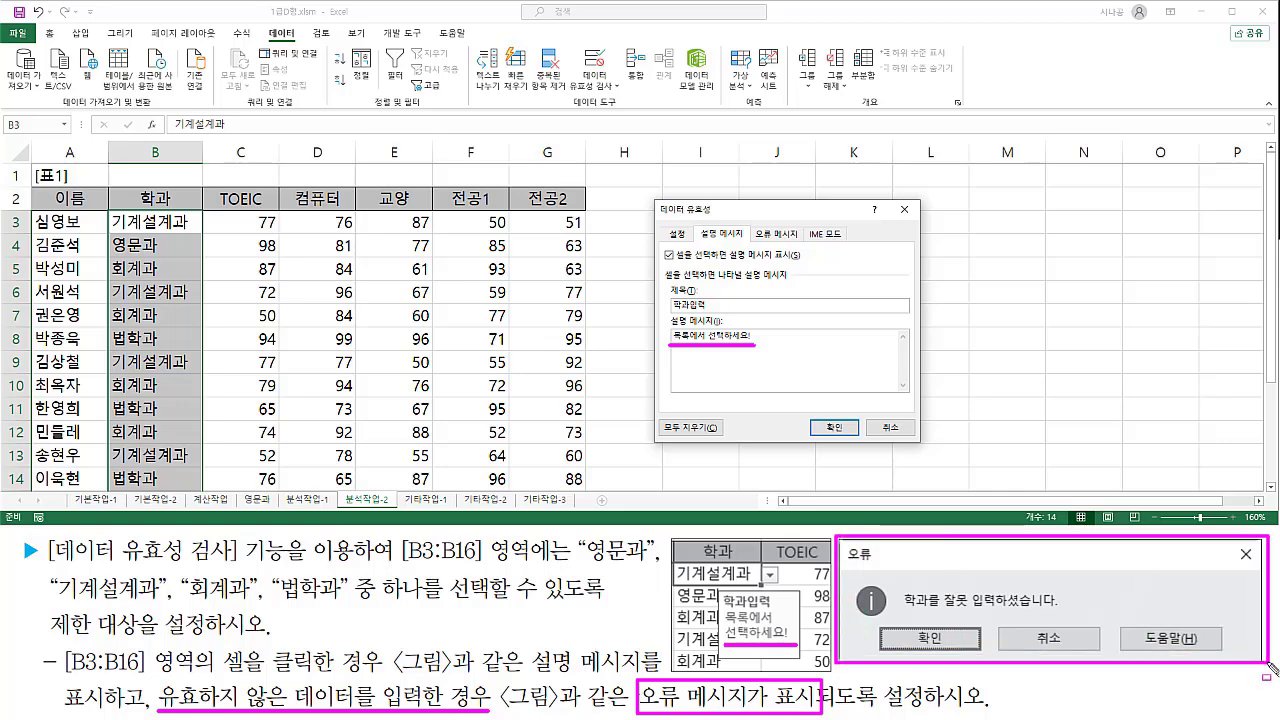
mouse_move(752, 222)
left_mouse_down()
mouse_move(756, 242)
mouse_move(810, 248)
left_mouse_up()
left_click(780, 234)
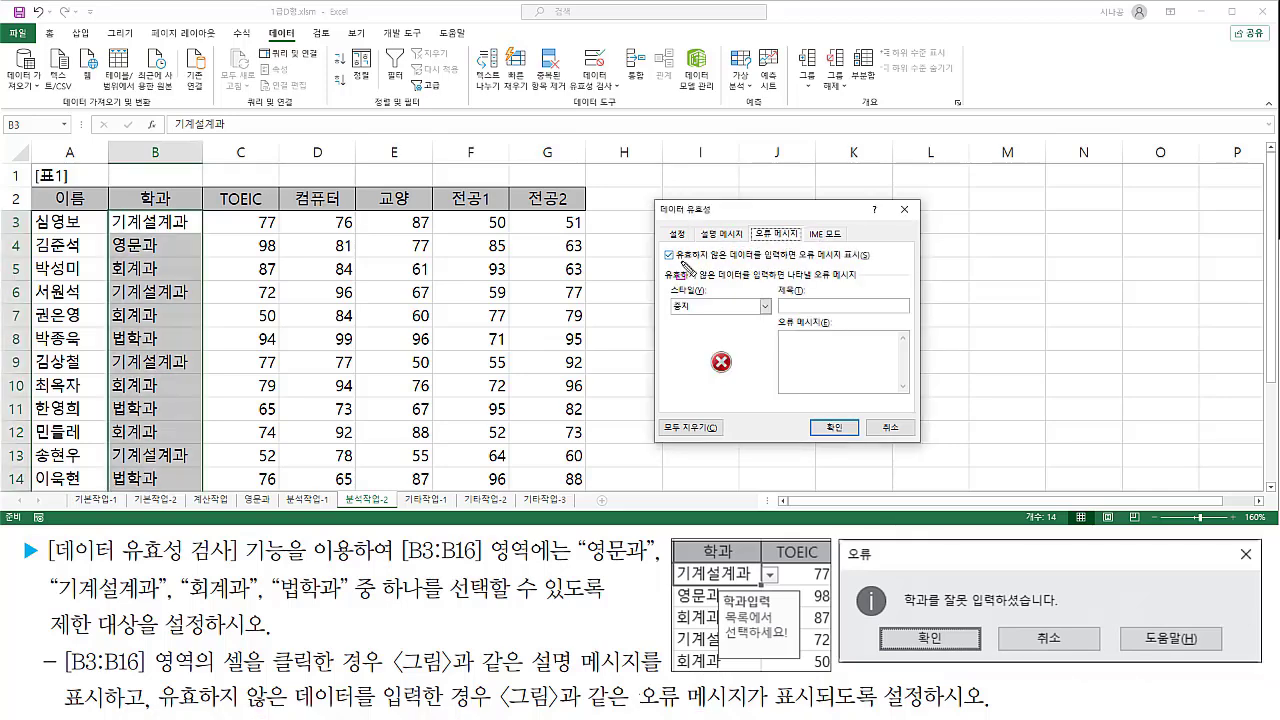
left_click_drag(677, 264, 873, 264)
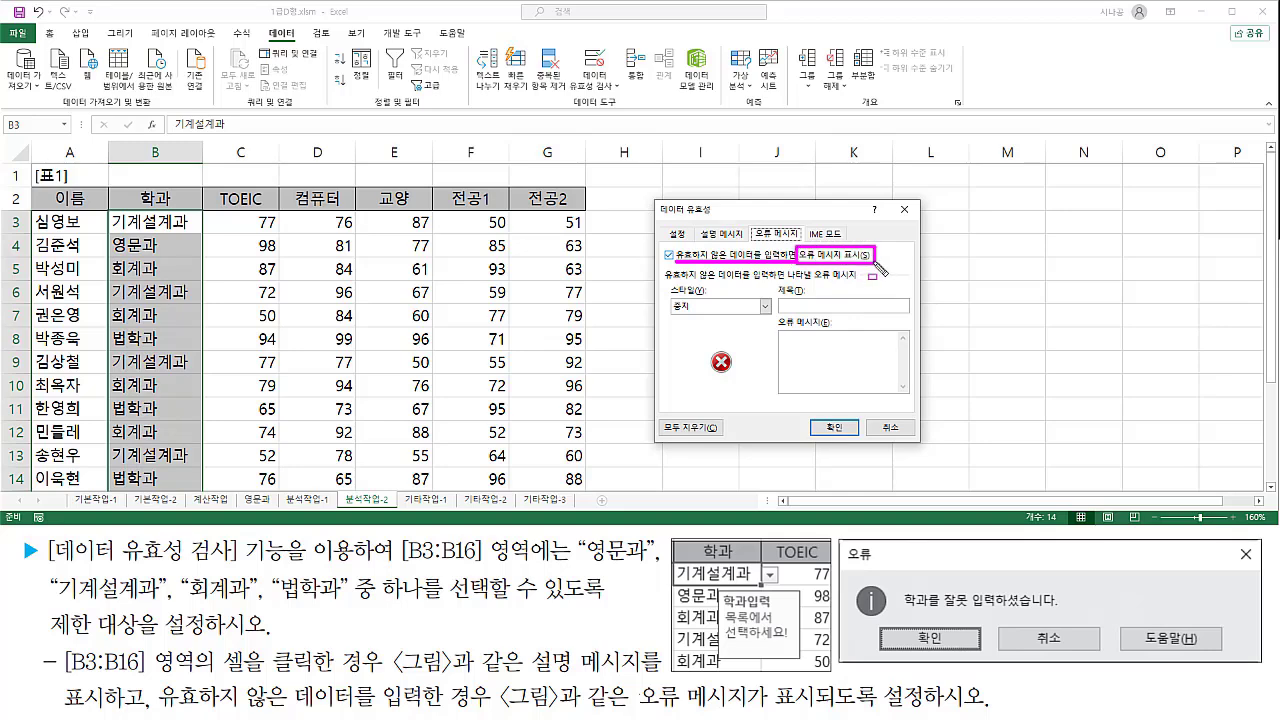
left_click_drag(660, 247, 681, 264)
left_click_drag(842, 564, 872, 564)
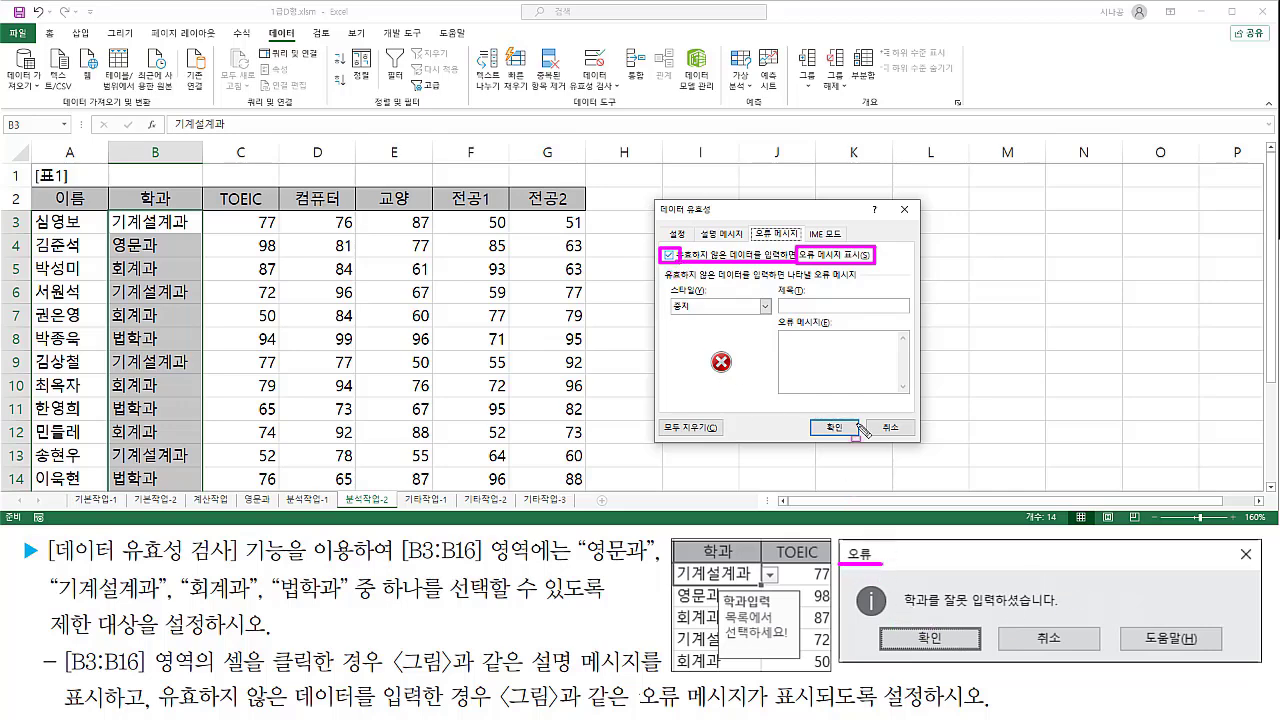
key("Escape")
left_click(814, 306)
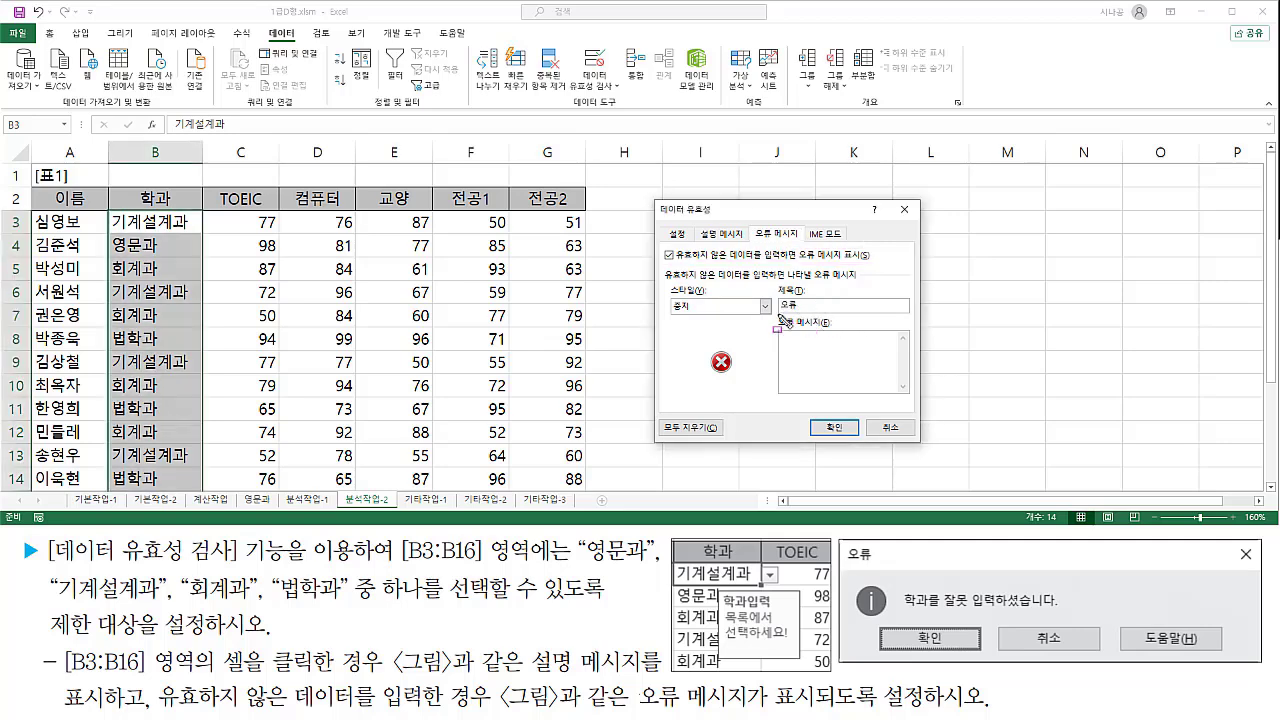
left_click_drag(779, 313, 810, 313)
left_click_drag(842, 563, 868, 563)
- Enter 학과를 잘못 입력하셨습니다. as the error message text, matching the figure
mouse_move(779, 330)
left_mouse_down()
mouse_move(886, 398)
mouse_move(898, 392)
left_mouse_up()
left_click_drag(895, 609, 1060, 609)
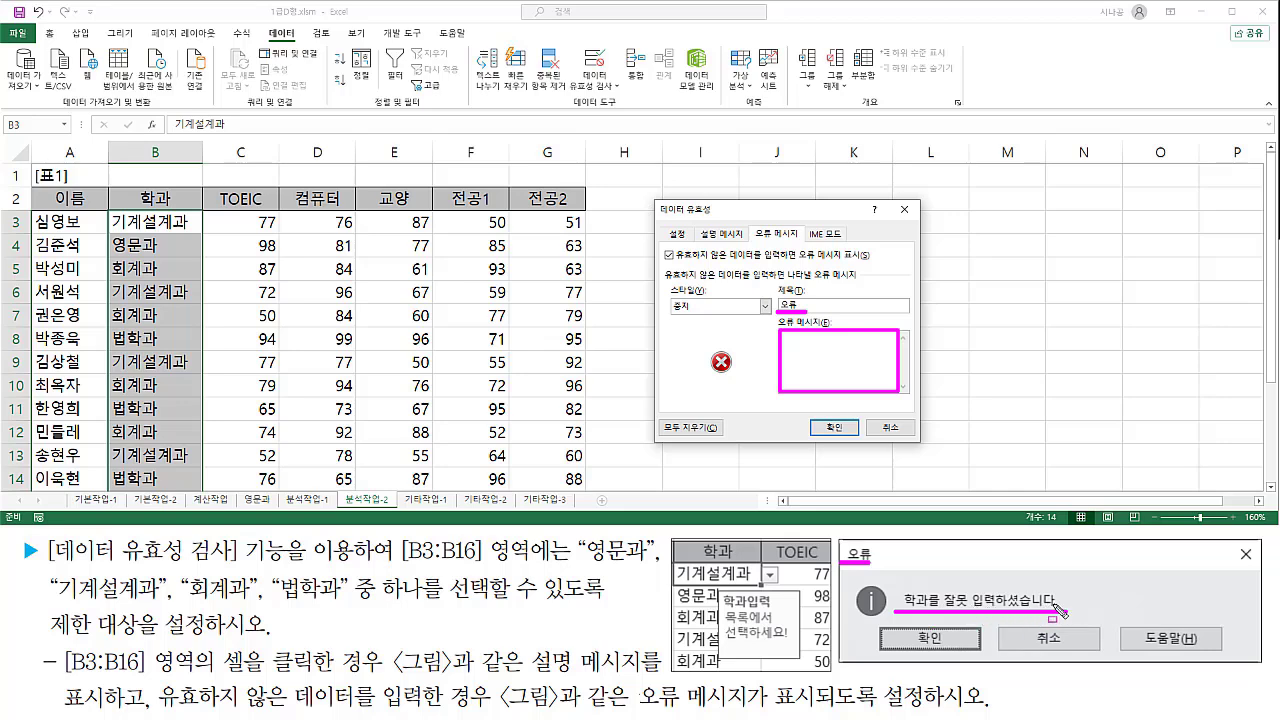
key("Escape")
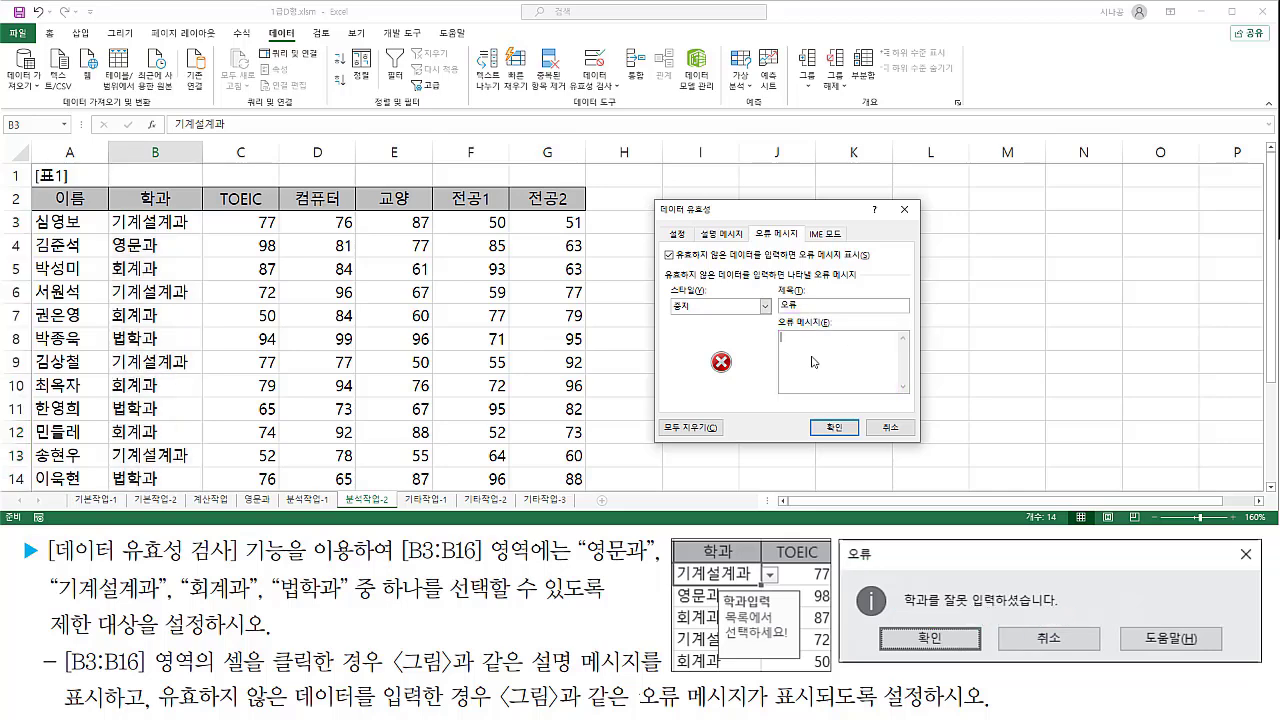
left_click(812, 356)
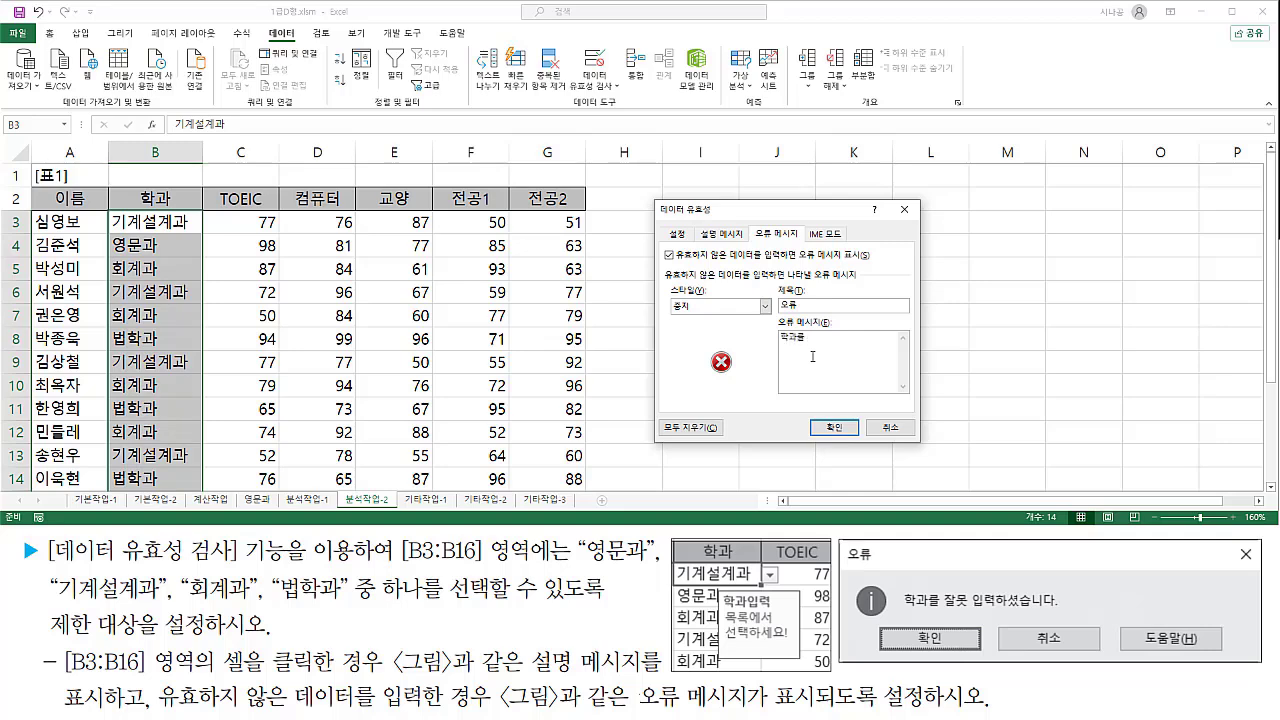
type("학과를 잘못 입력하셨습니다.")
left_click_drag(779, 348, 891, 345)
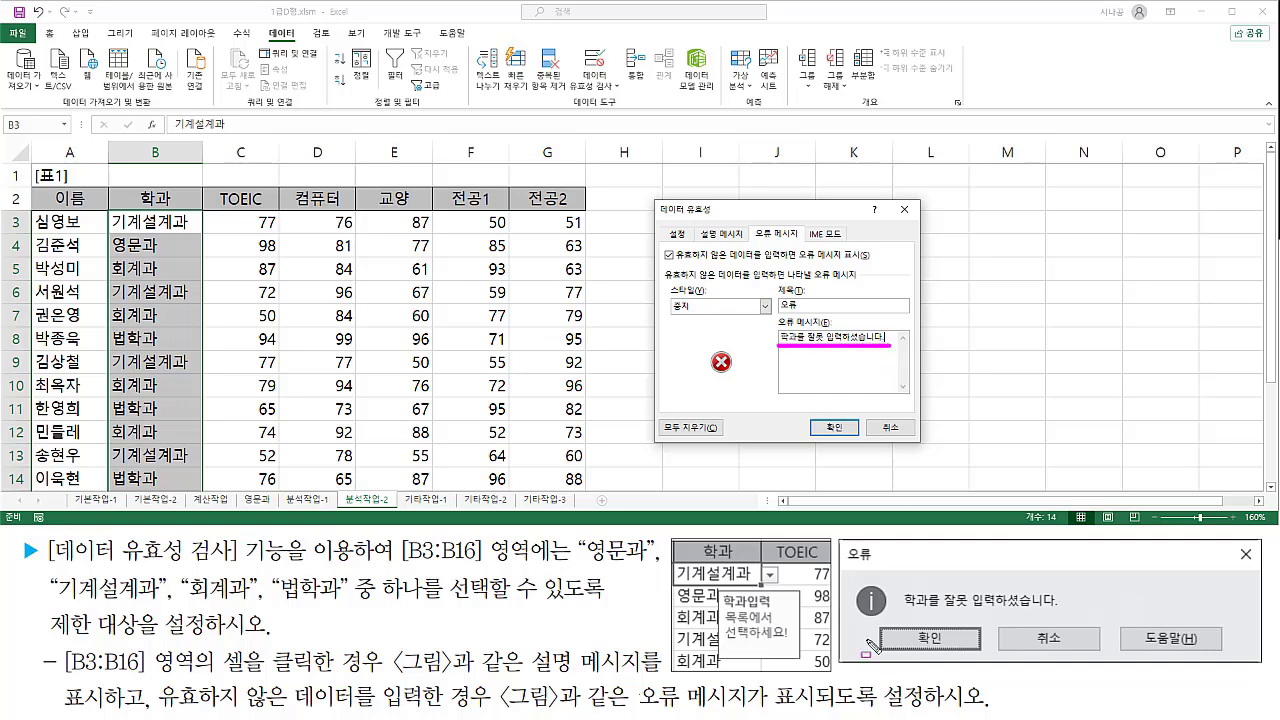
- Set the error message style to 정보 to match the figure's icon and apply the data validation to B3:B16
left_click_drag(853, 579, 893, 620)
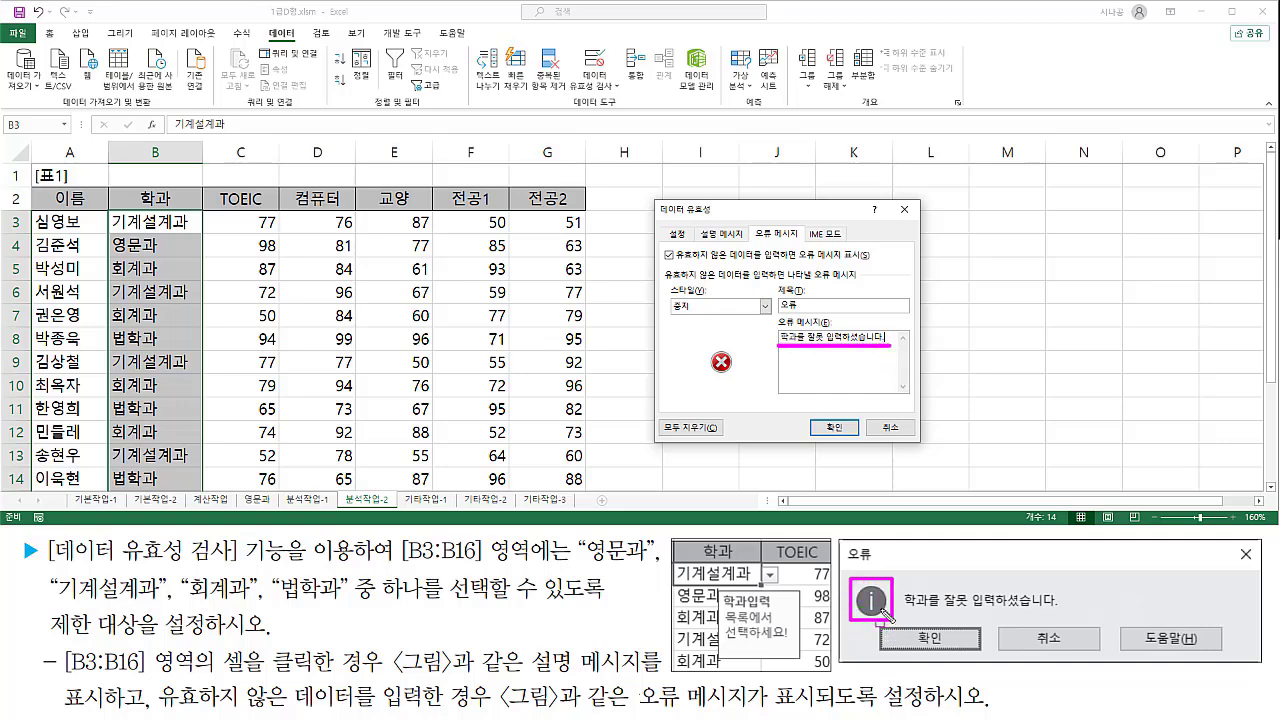
key("Escape")
left_click(699, 306)
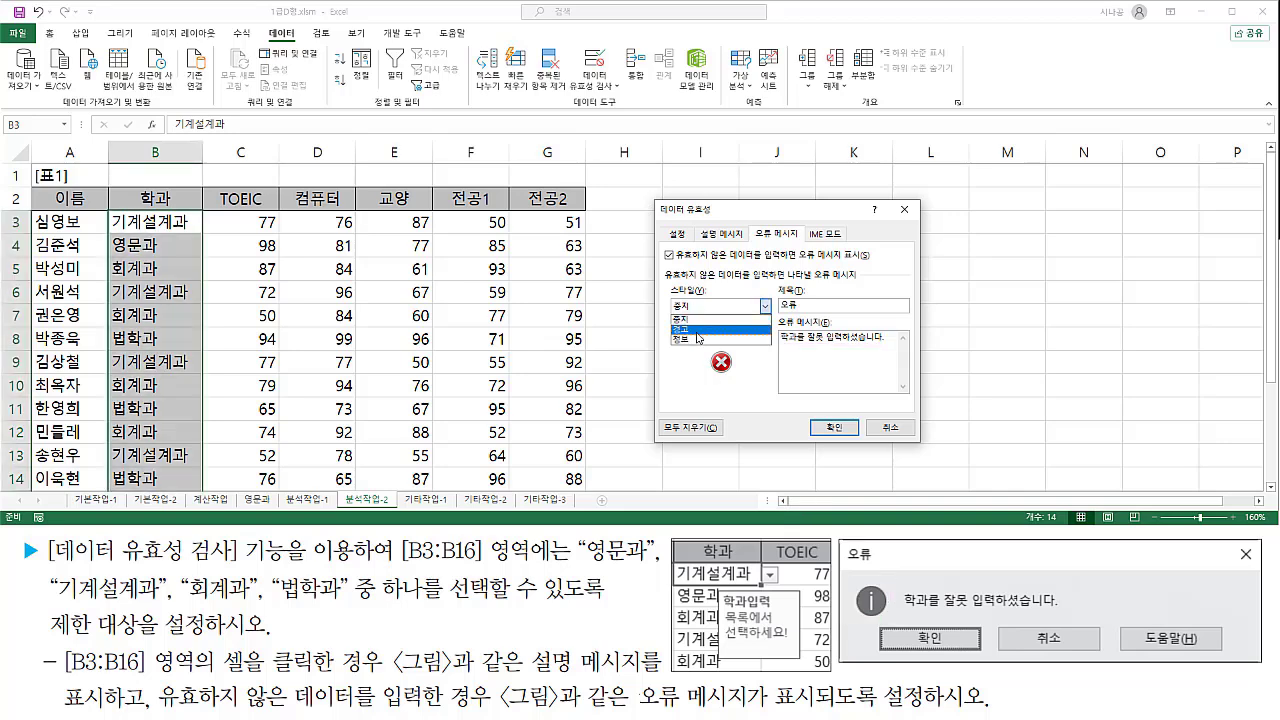
left_click(697, 340)
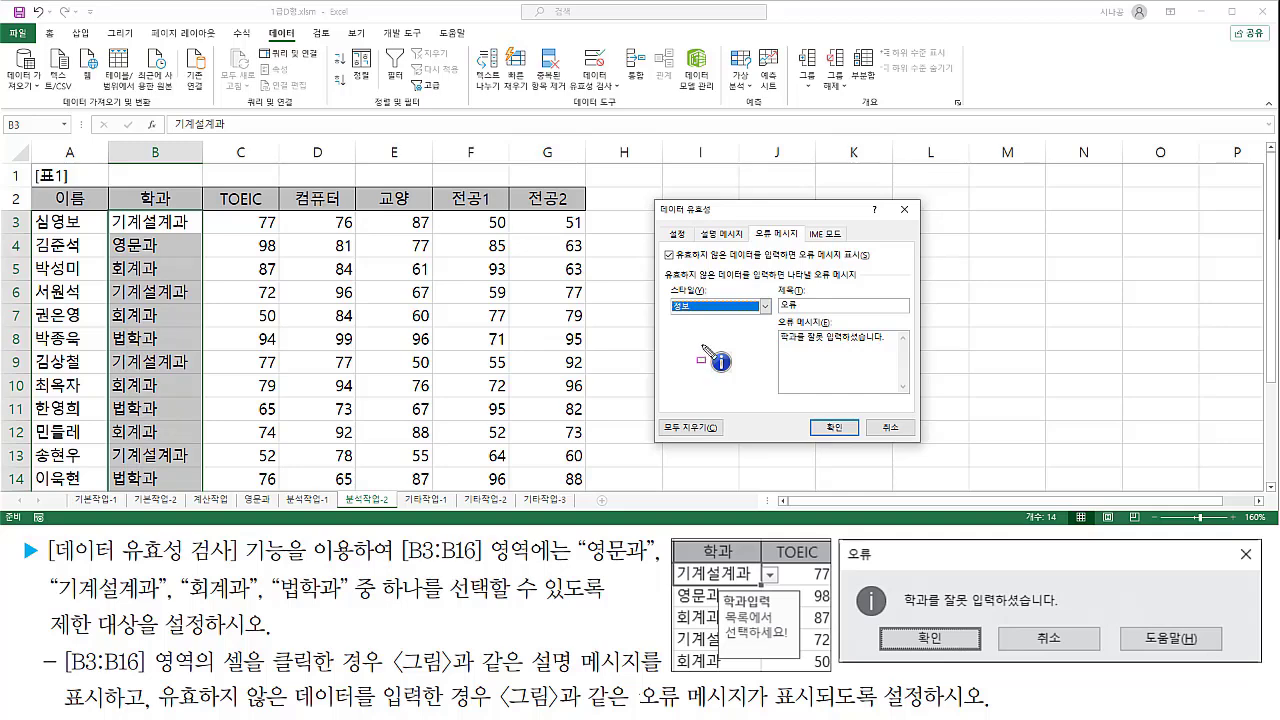
left_click_drag(701, 344, 737, 378)
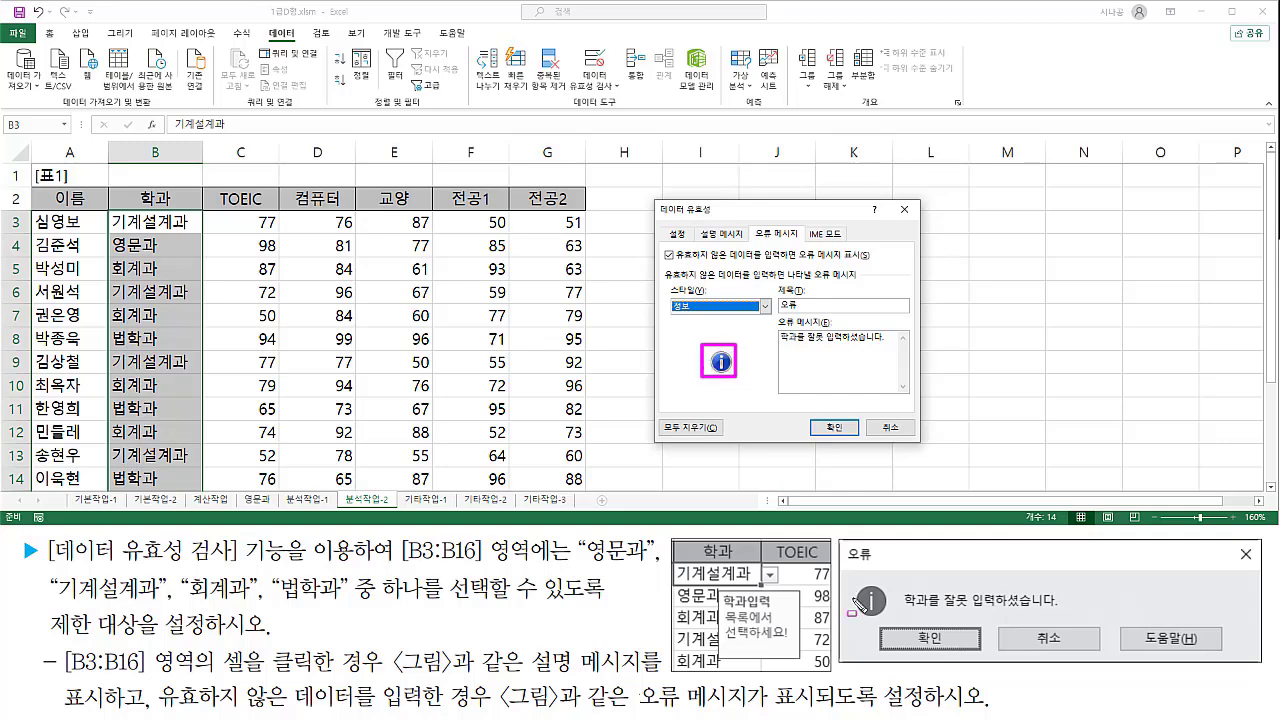
left_click_drag(847, 579, 892, 621)
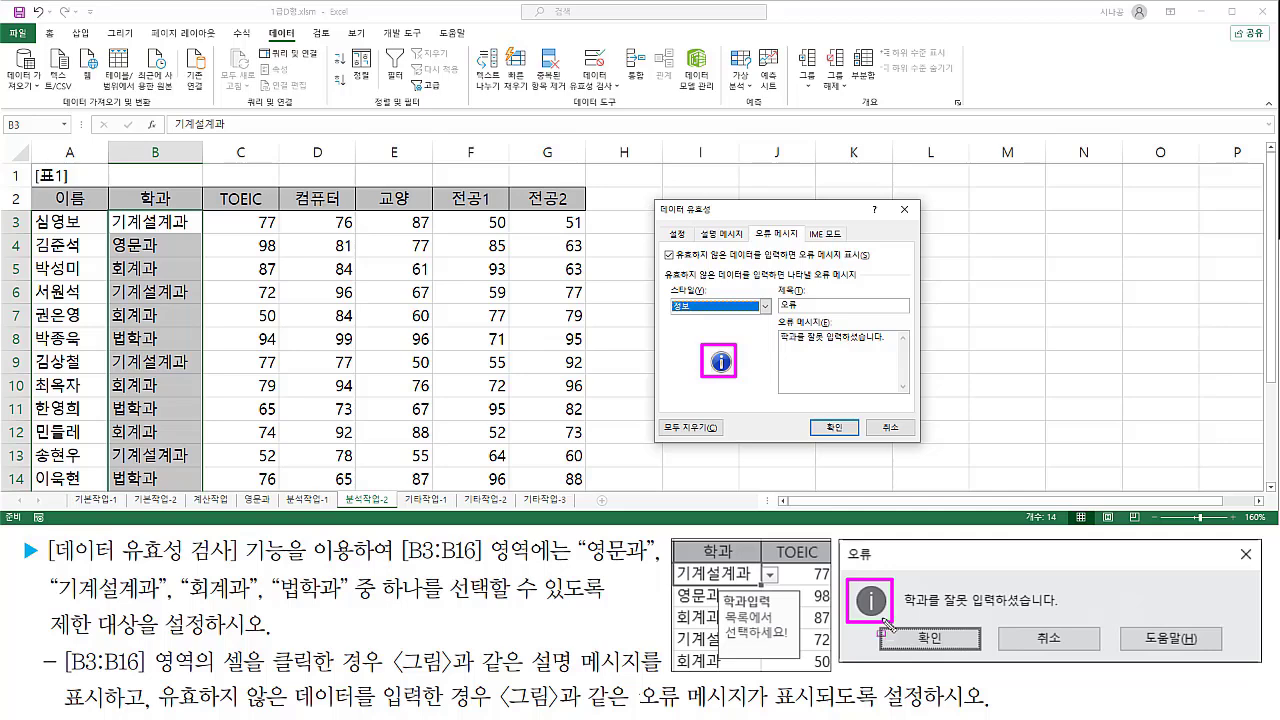
key("e")
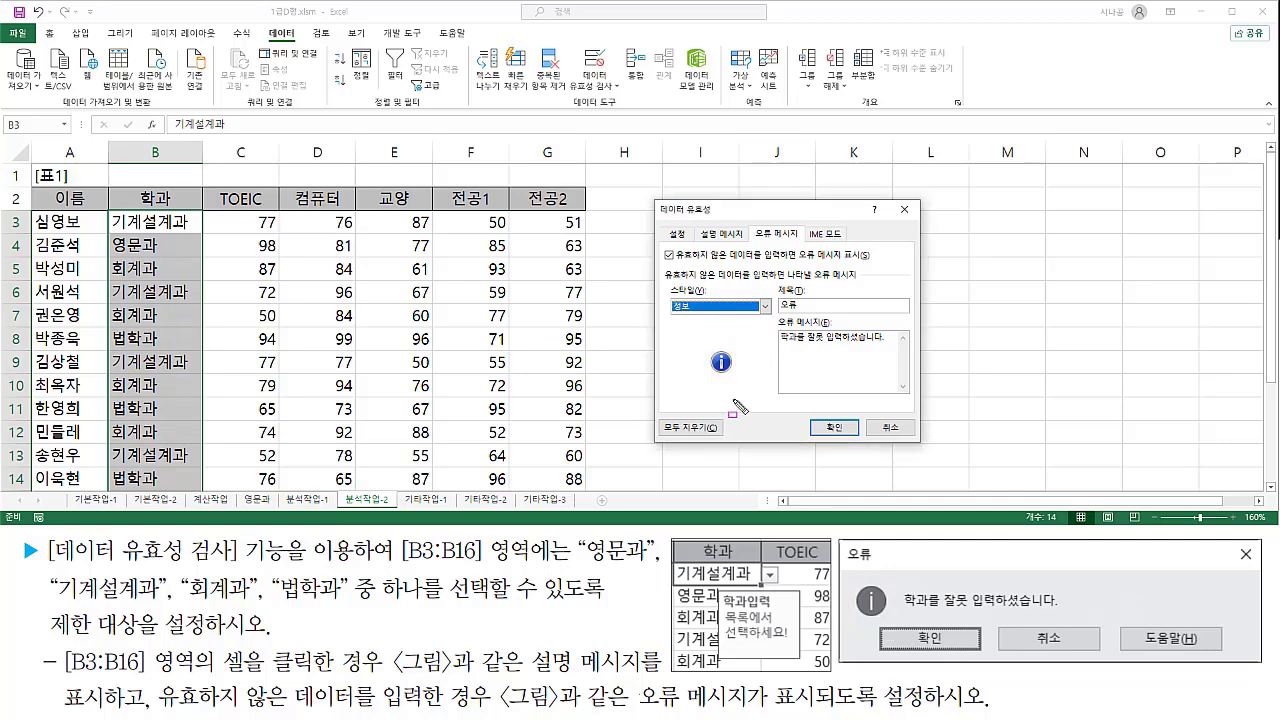
left_click_drag(800, 416, 858, 452)
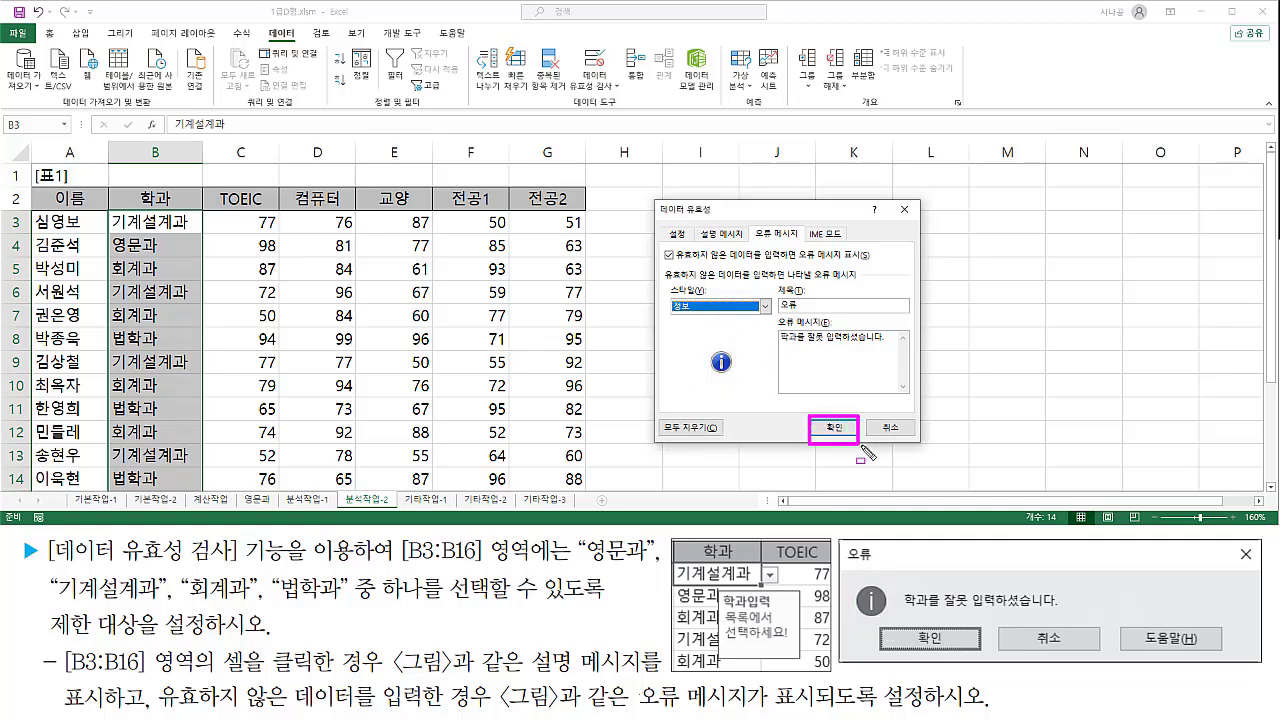
key("e")
left_click(843, 428)
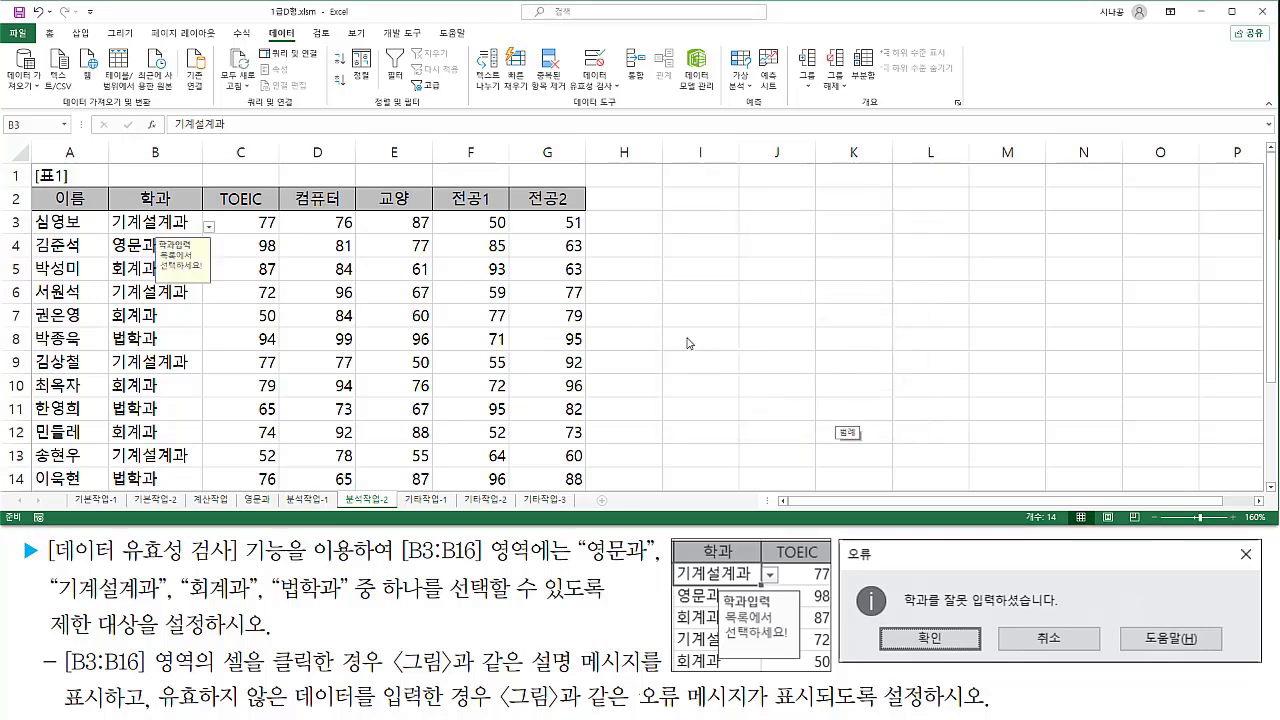
- Check the input message and the dropdown list of departments on the 학과 cells, using B7 and B3
left_click(786, 274)
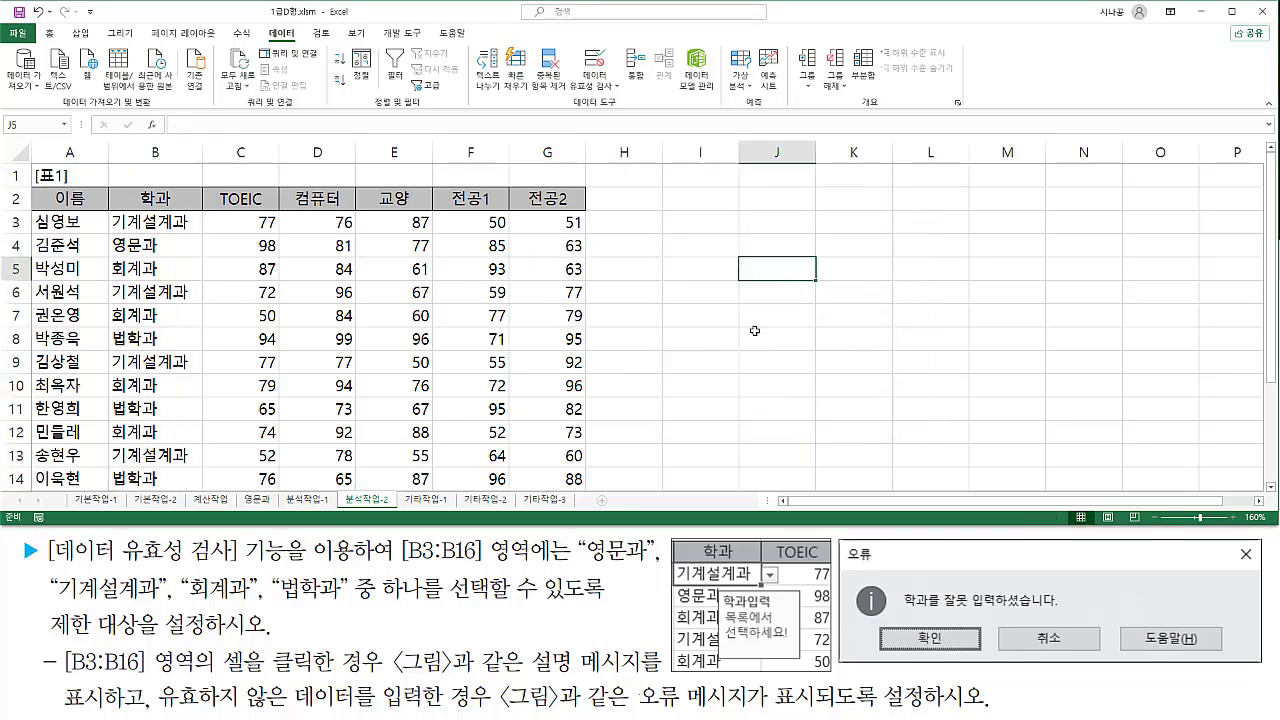
left_click(755, 336)
left_click(700, 338)
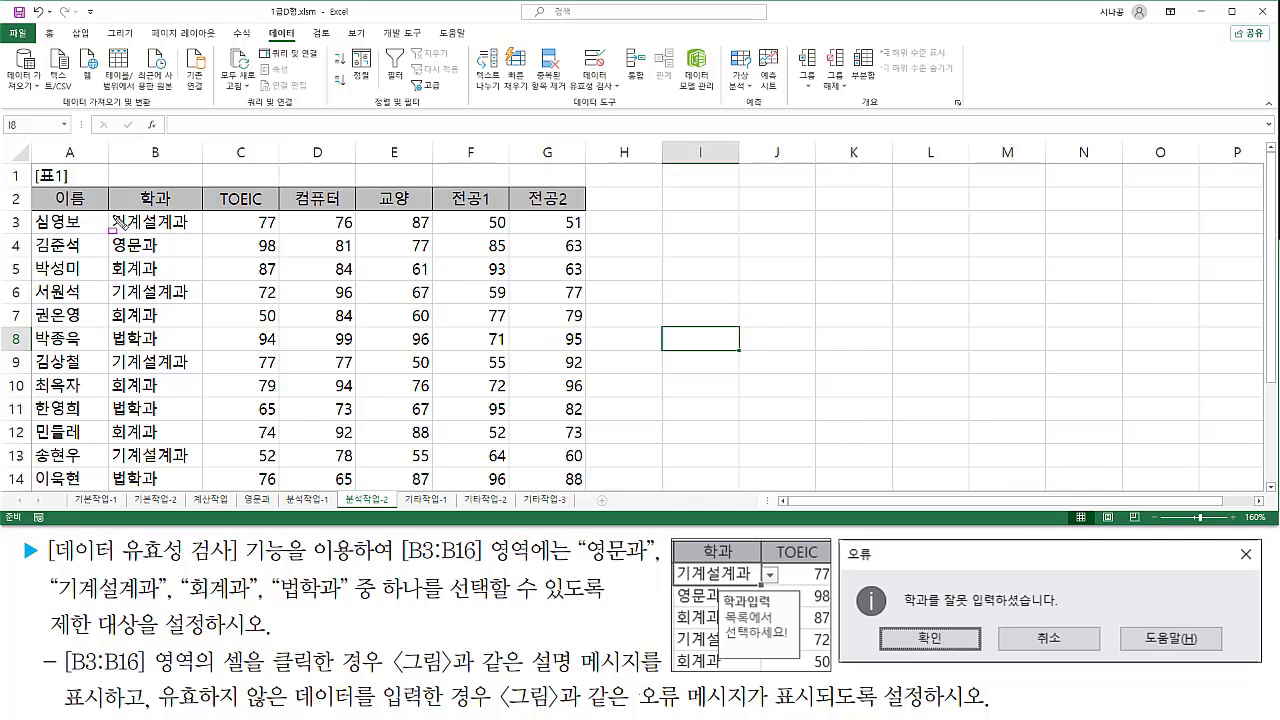
left_click_drag(112, 214, 201, 497)
left_click(152, 316)
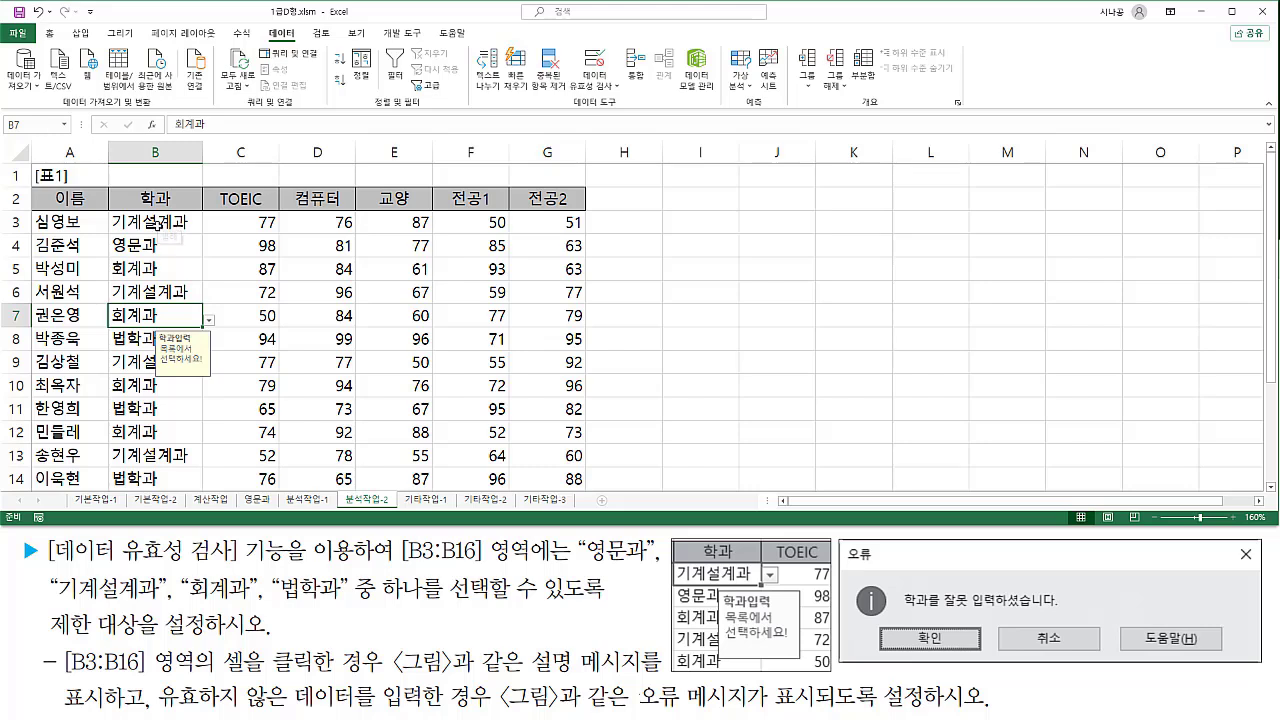
left_click(150, 226)
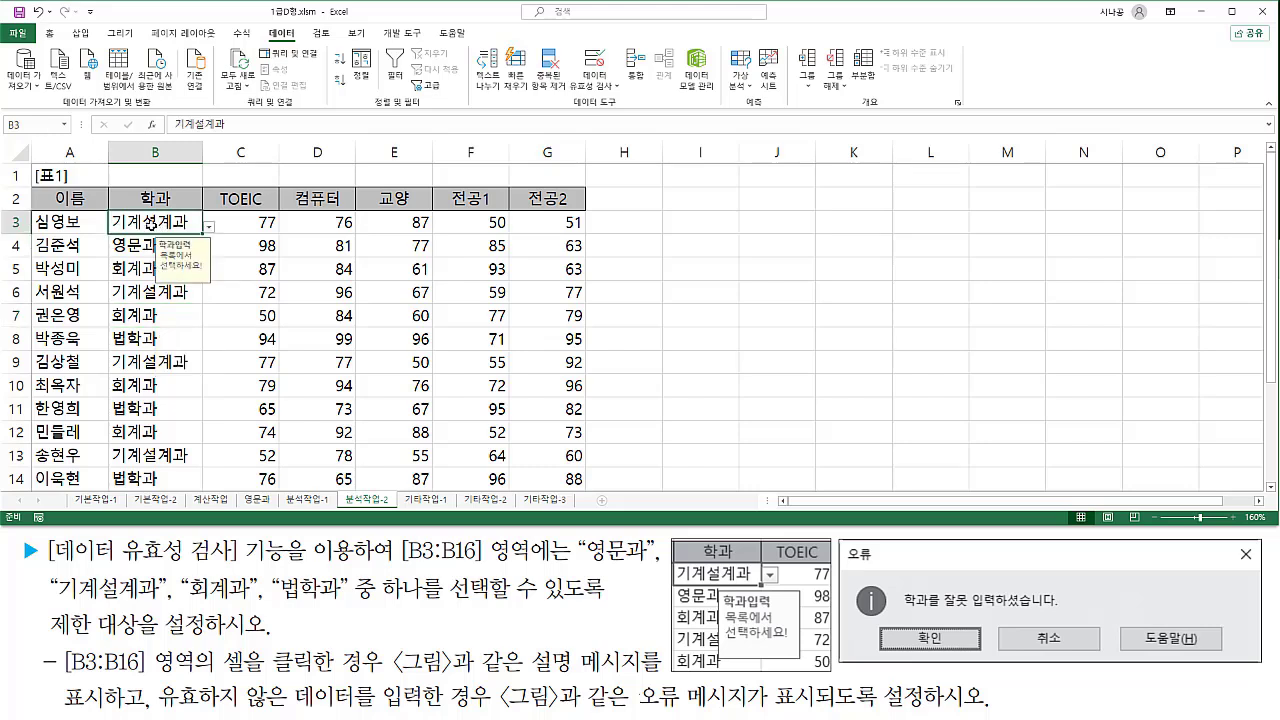
left_click(210, 230)
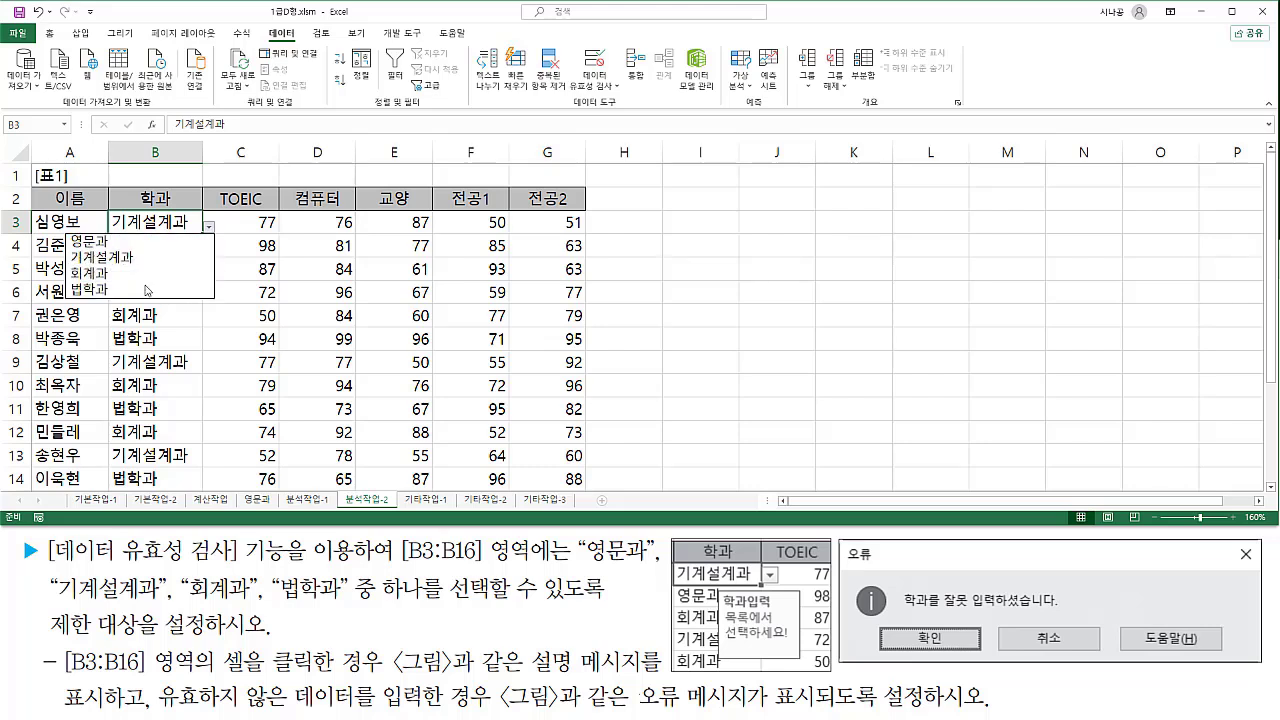
left_click(183, 226)
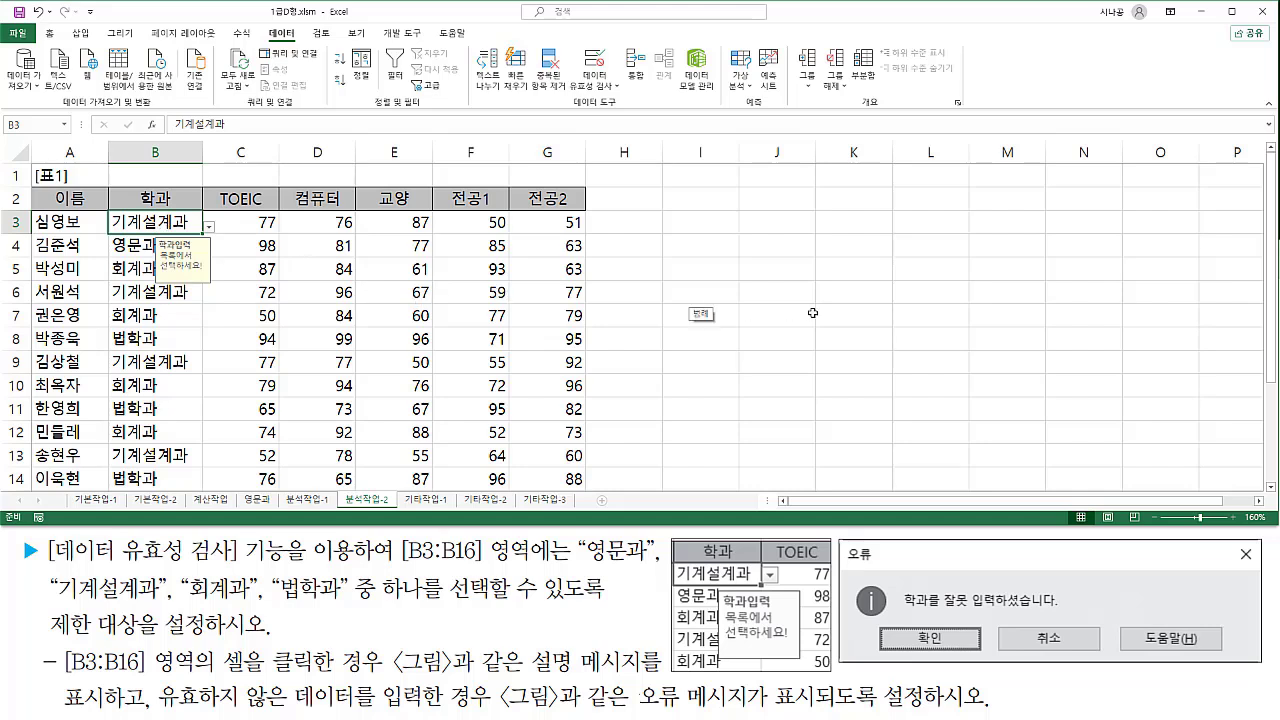
- Try to enter 국문학과 in B3, compare the error message with the figure, and cancel the entry
type("국문학과")
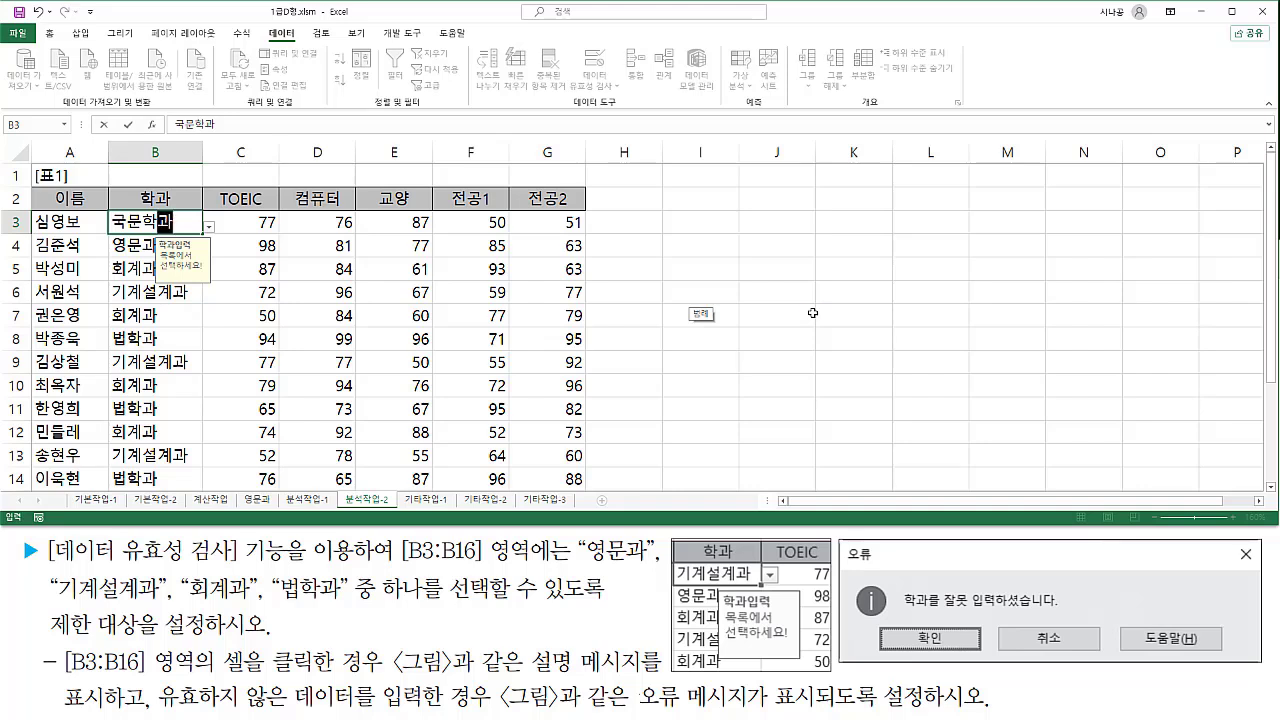
key("Return")
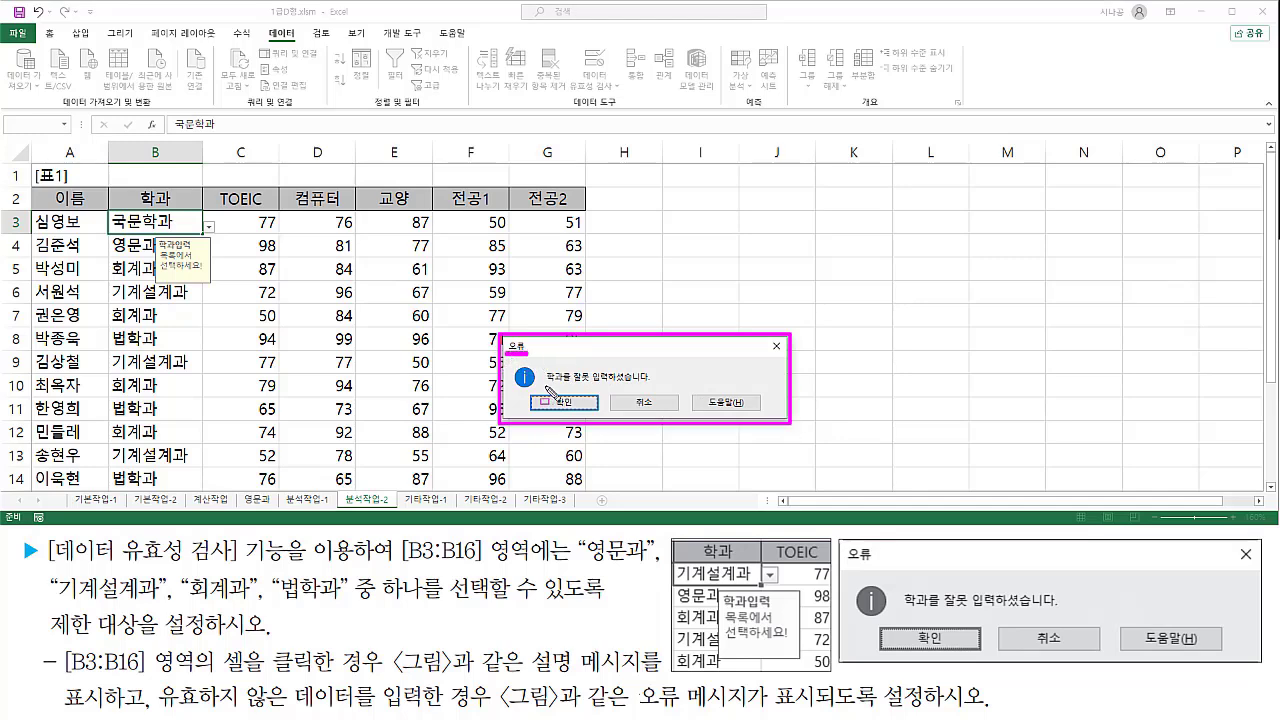
left_click_drag(546, 383, 648, 383)
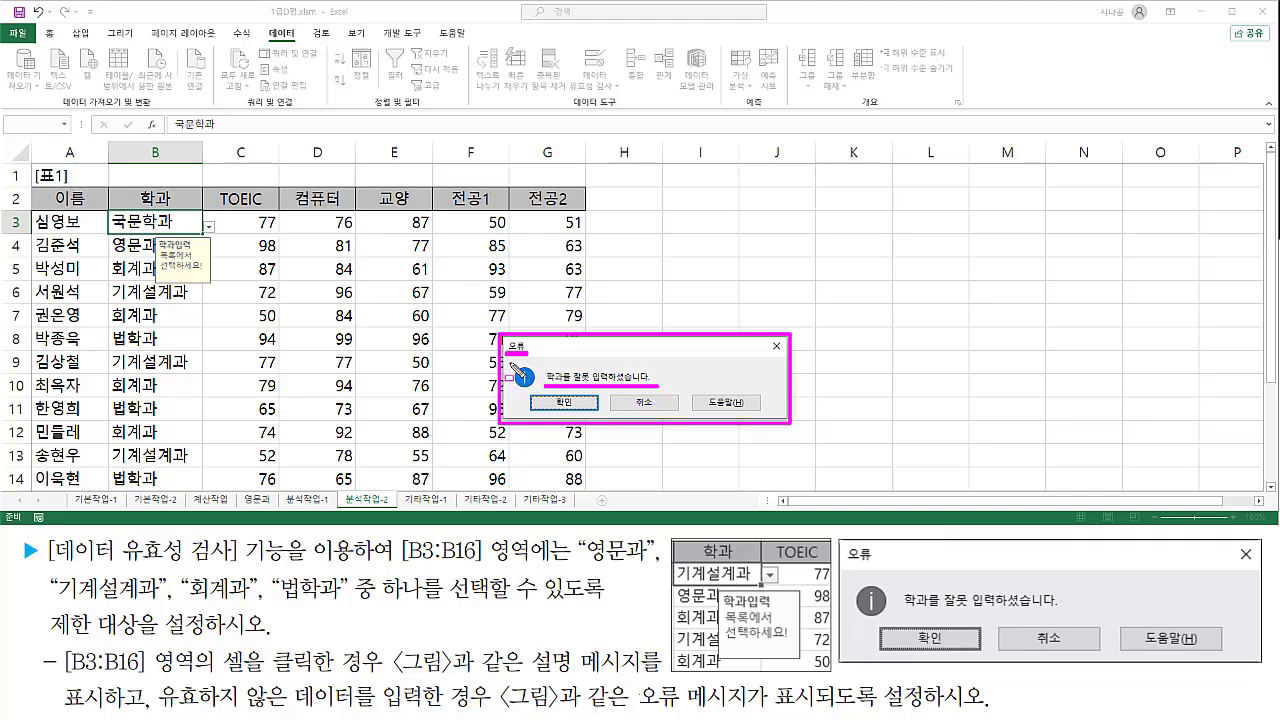
left_click_drag(508, 362, 540, 392)
left_click_drag(838, 538, 1212, 656)
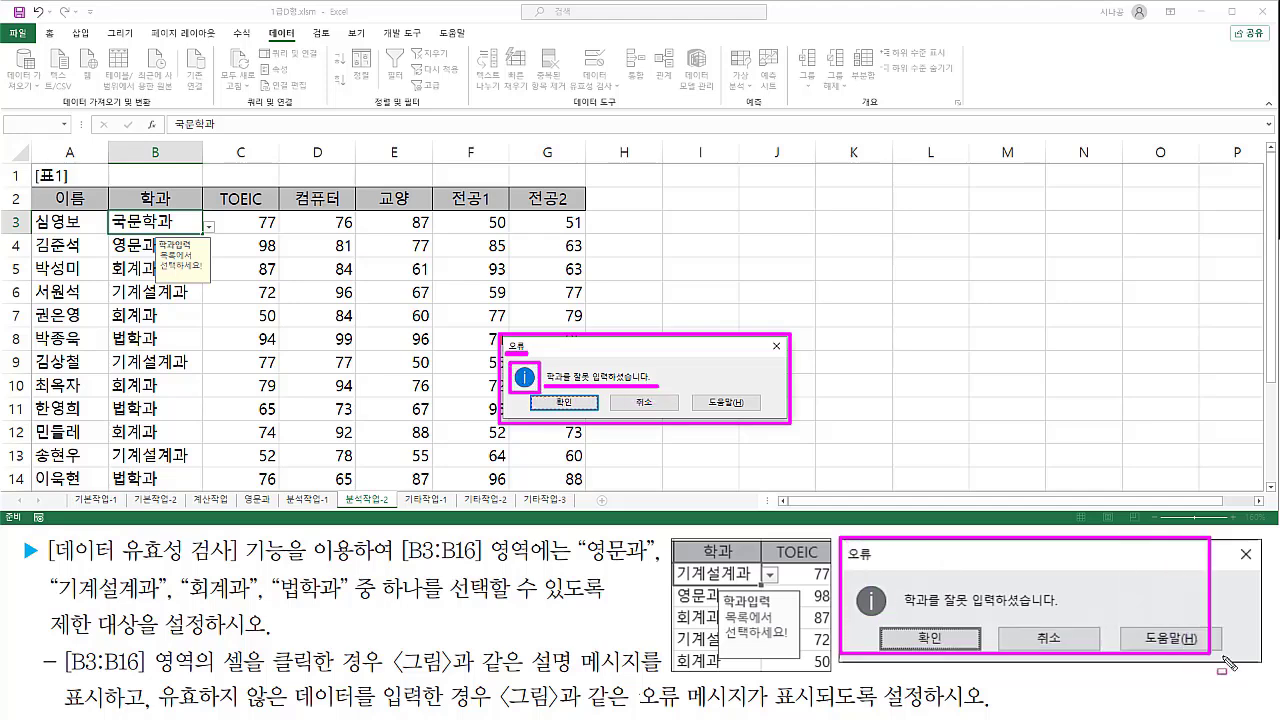
key("Escape")
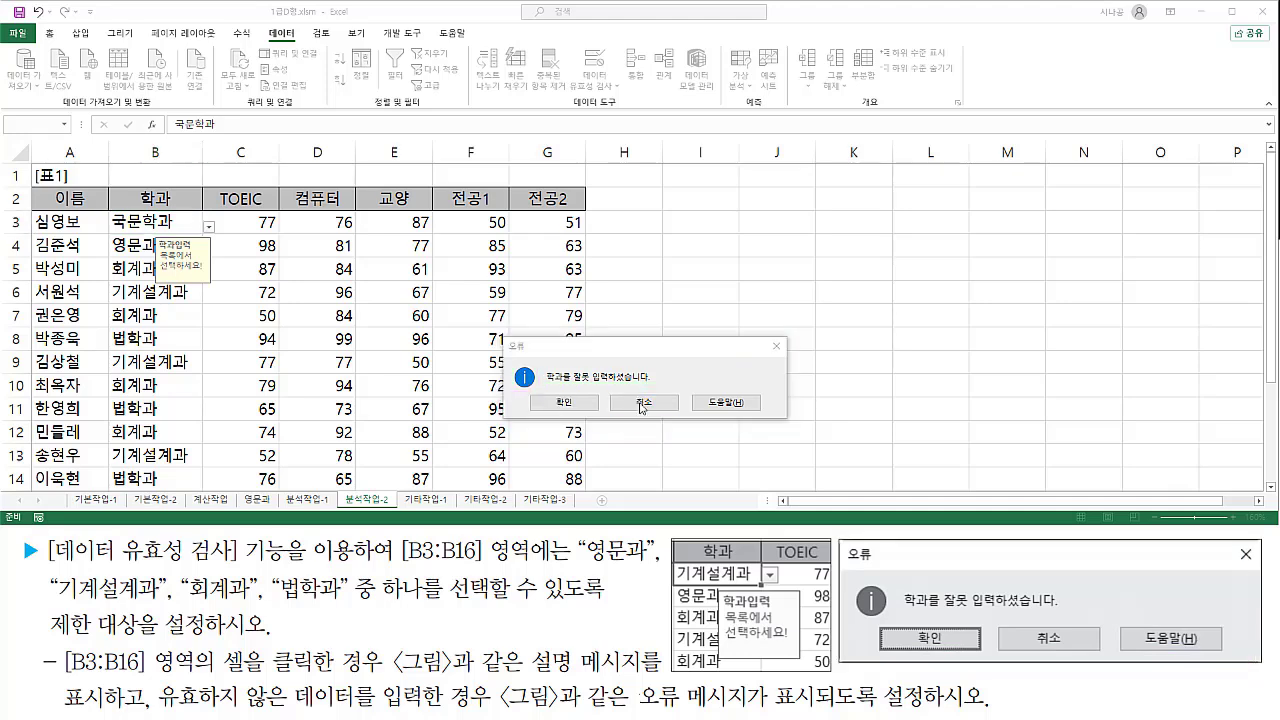
left_click(642, 405)
left_click(678, 268)
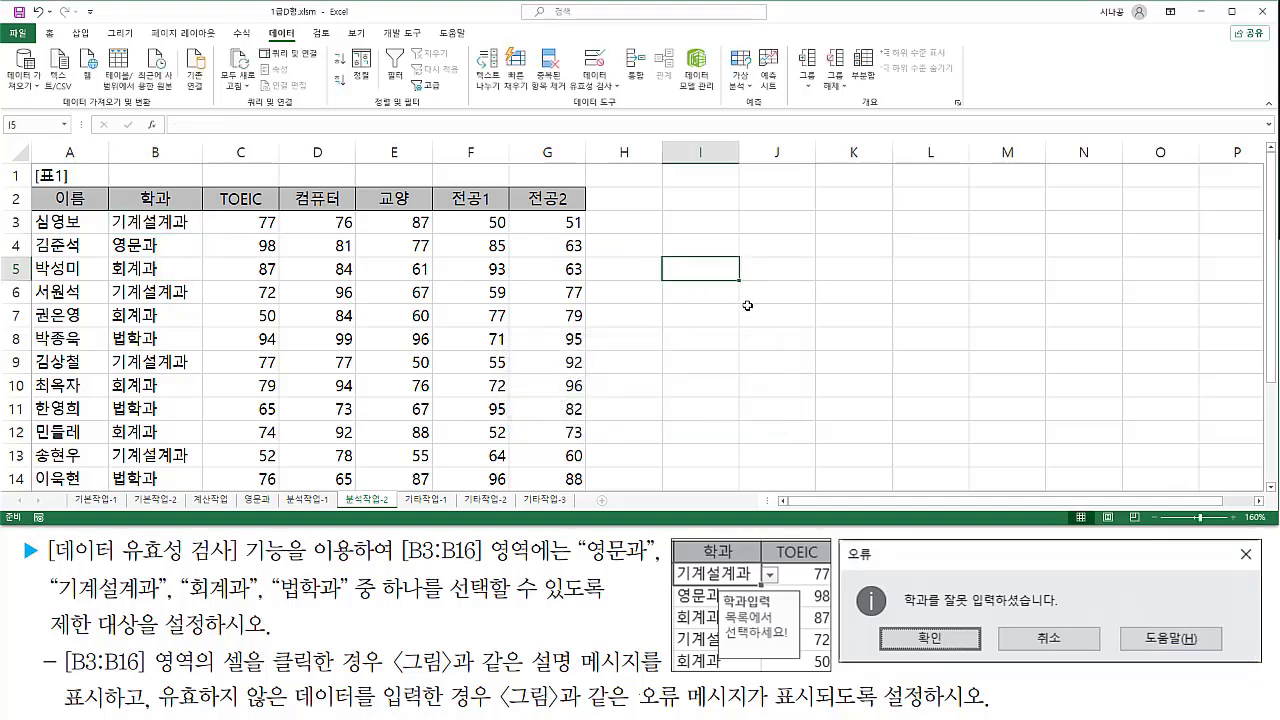
left_click(747, 305)
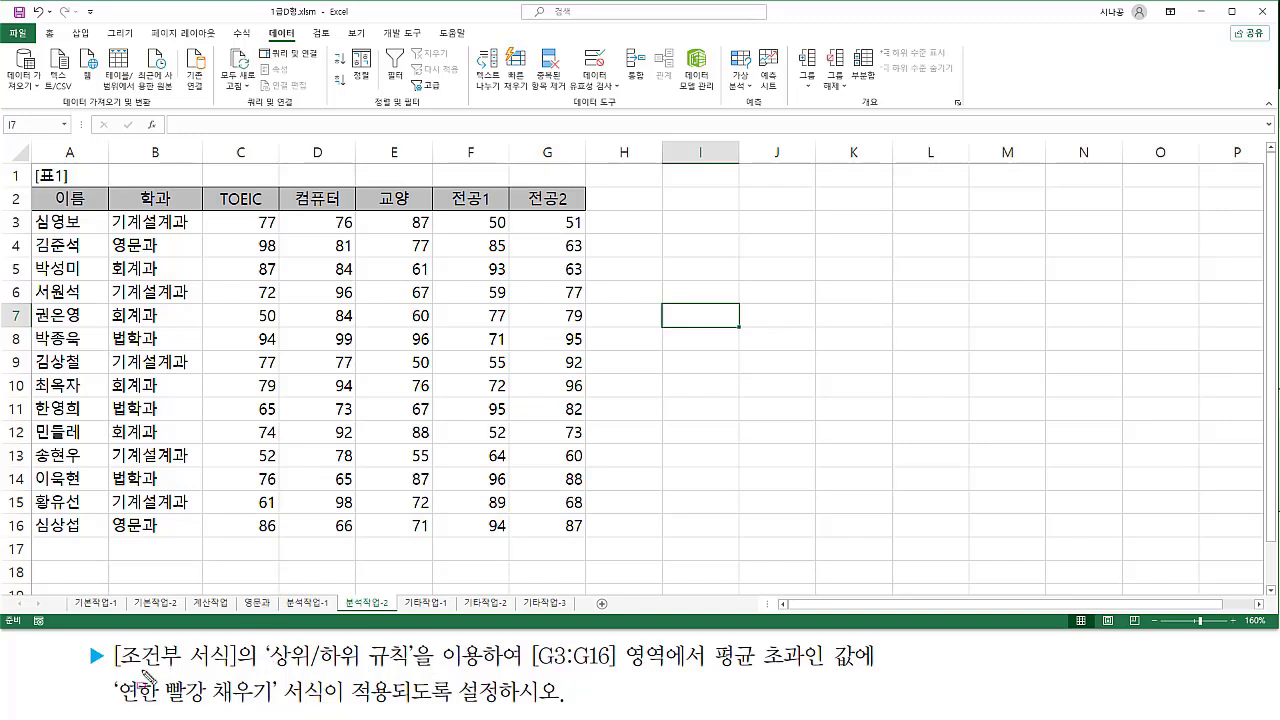
- Examine the conditional formatting requirements for the rule type, the G3:G16 range, the condition and the fill format
left_click_drag(118, 688, 240, 688)
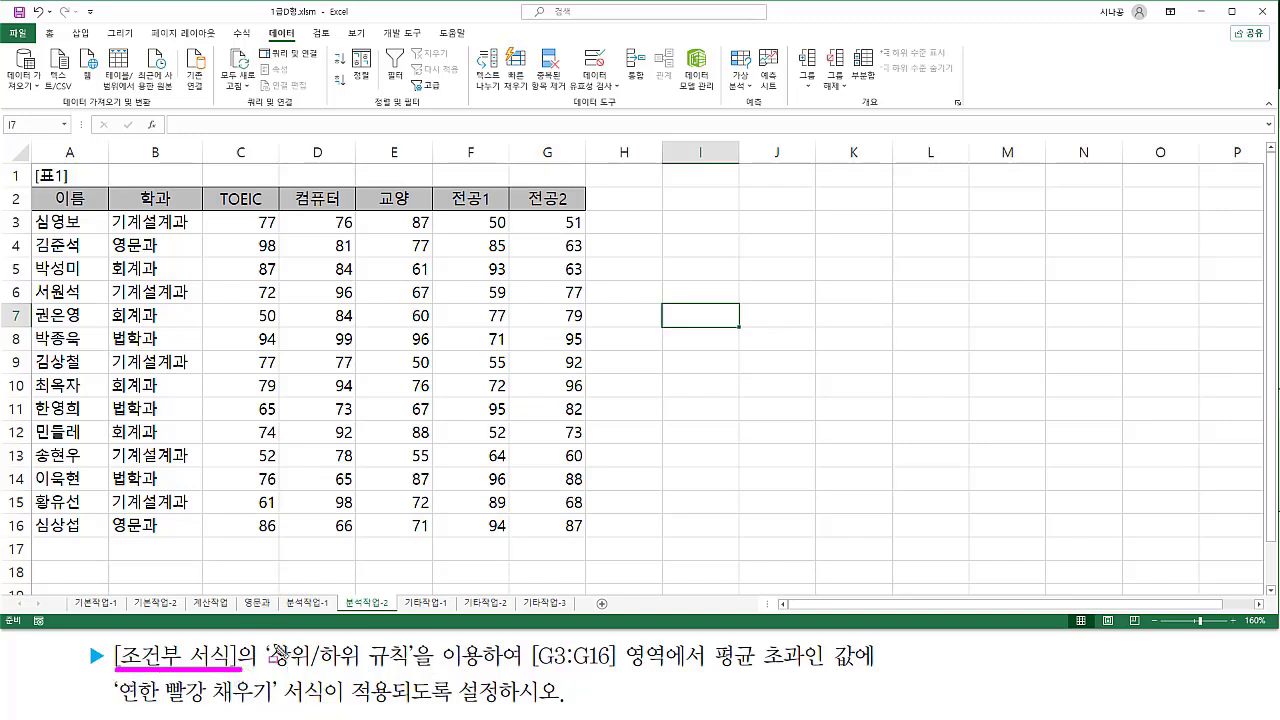
left_click_drag(266, 640, 410, 672)
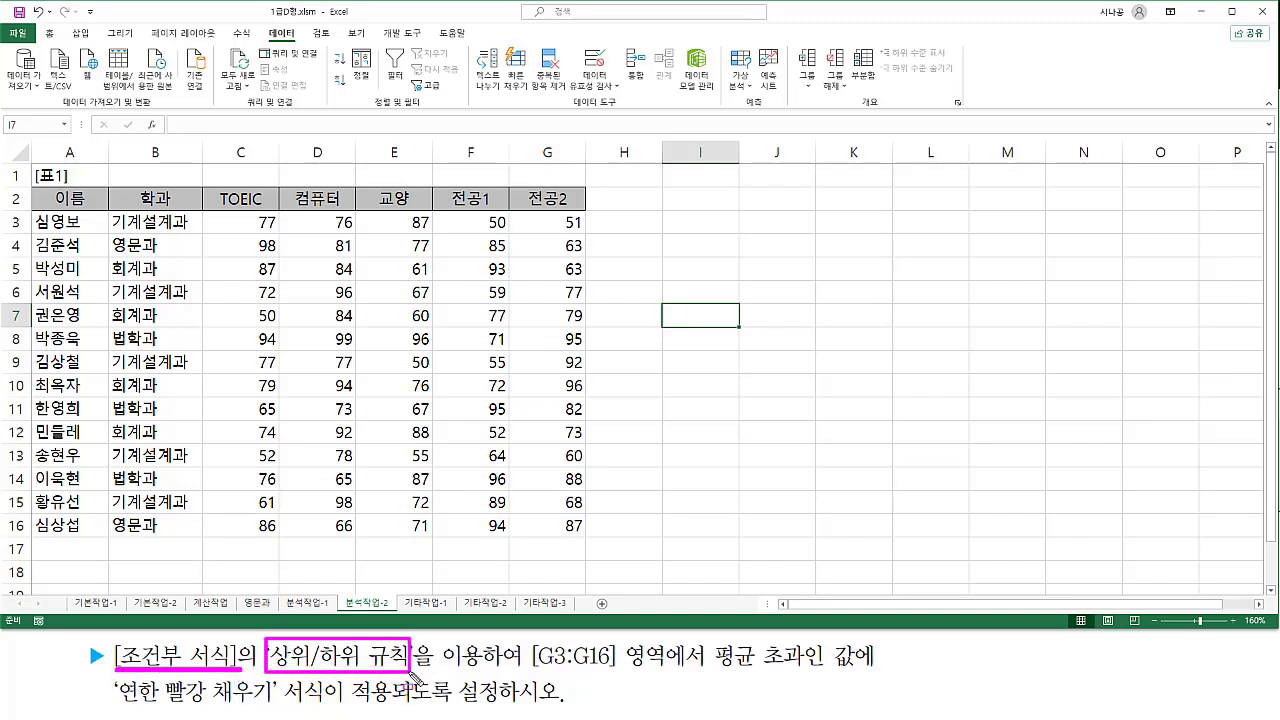
left_click_drag(526, 671, 673, 673)
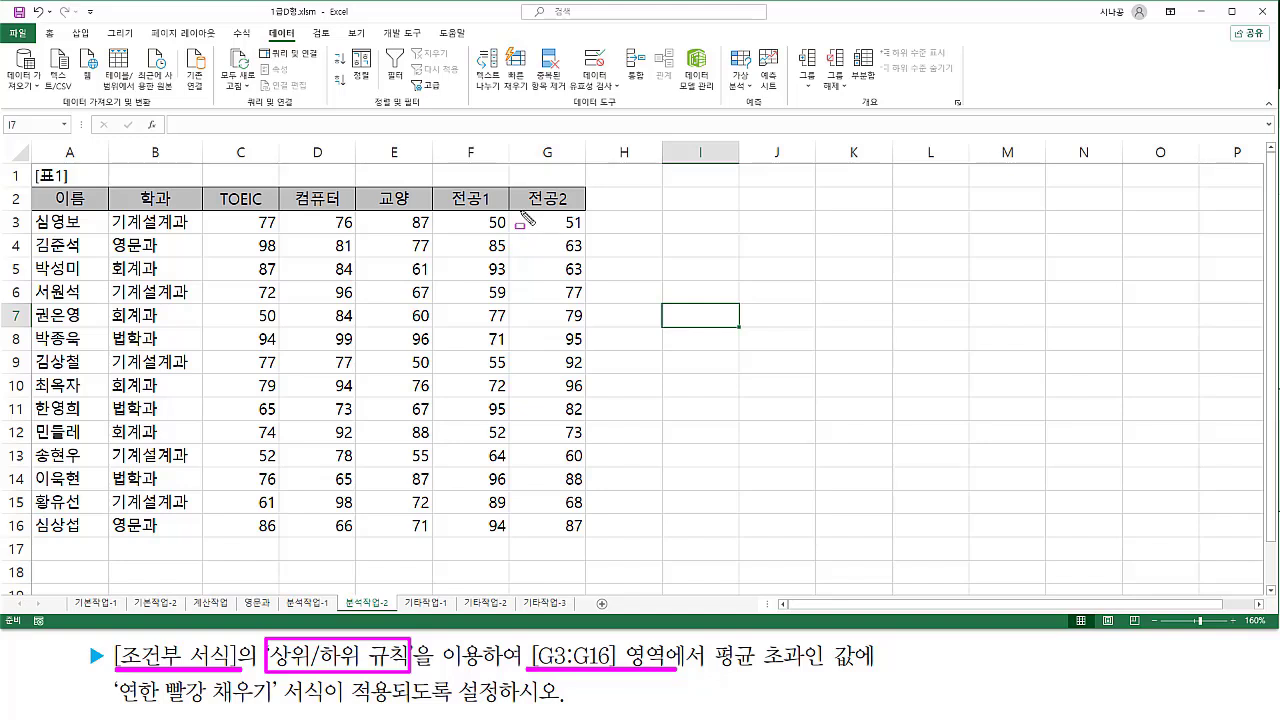
mouse_move(522, 212)
left_mouse_down()
mouse_move(586, 222)
mouse_move(588, 537)
left_mouse_up()
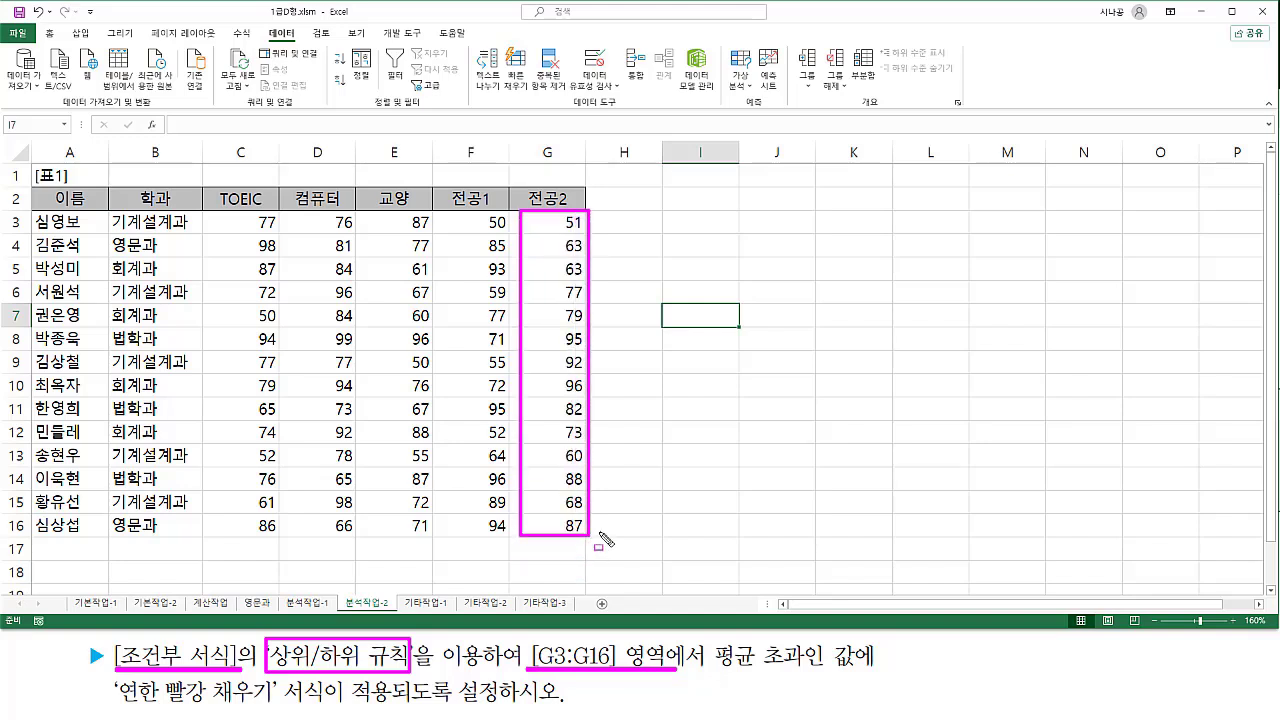
left_click_drag(717, 677, 870, 677)
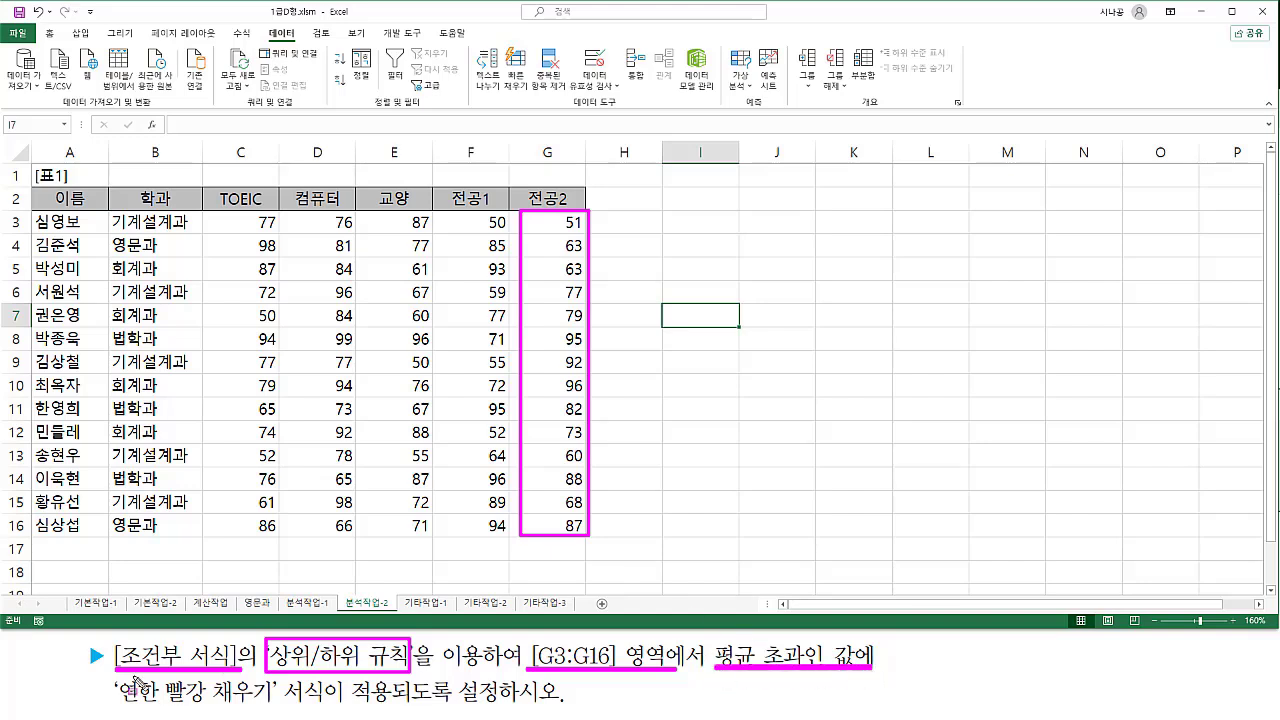
left_click_drag(122, 706, 268, 712)
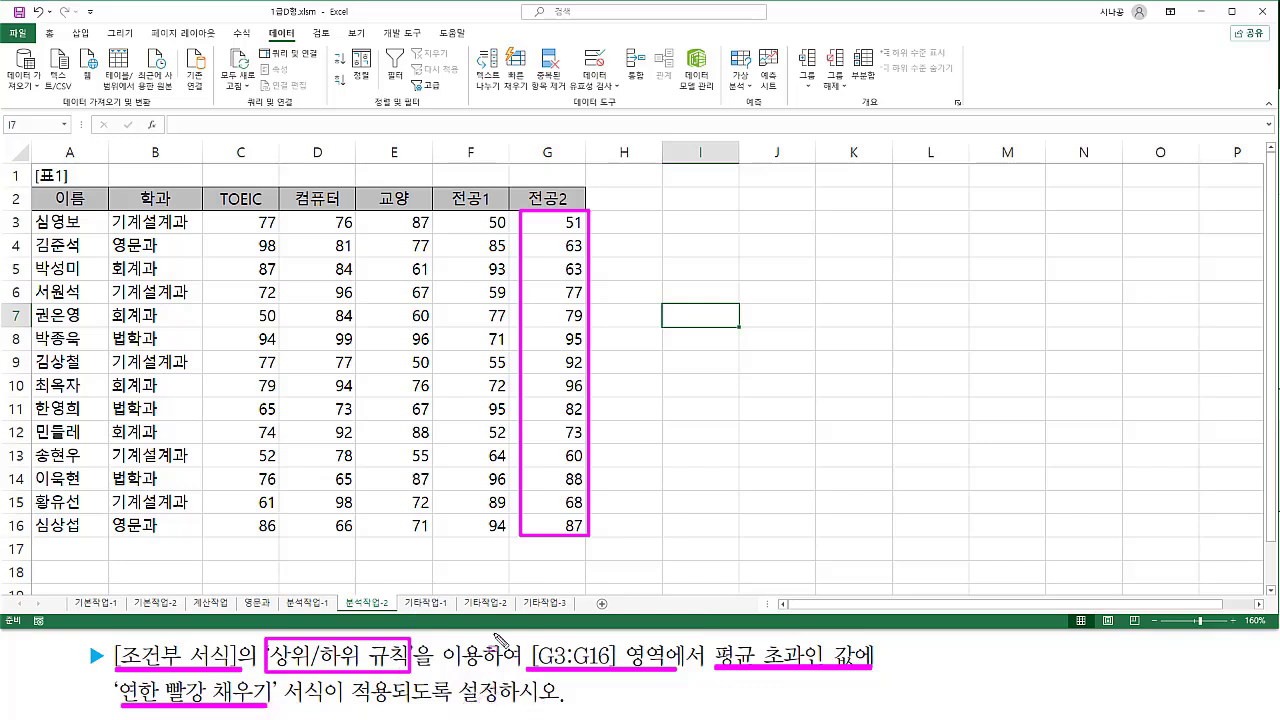
key("Escape")
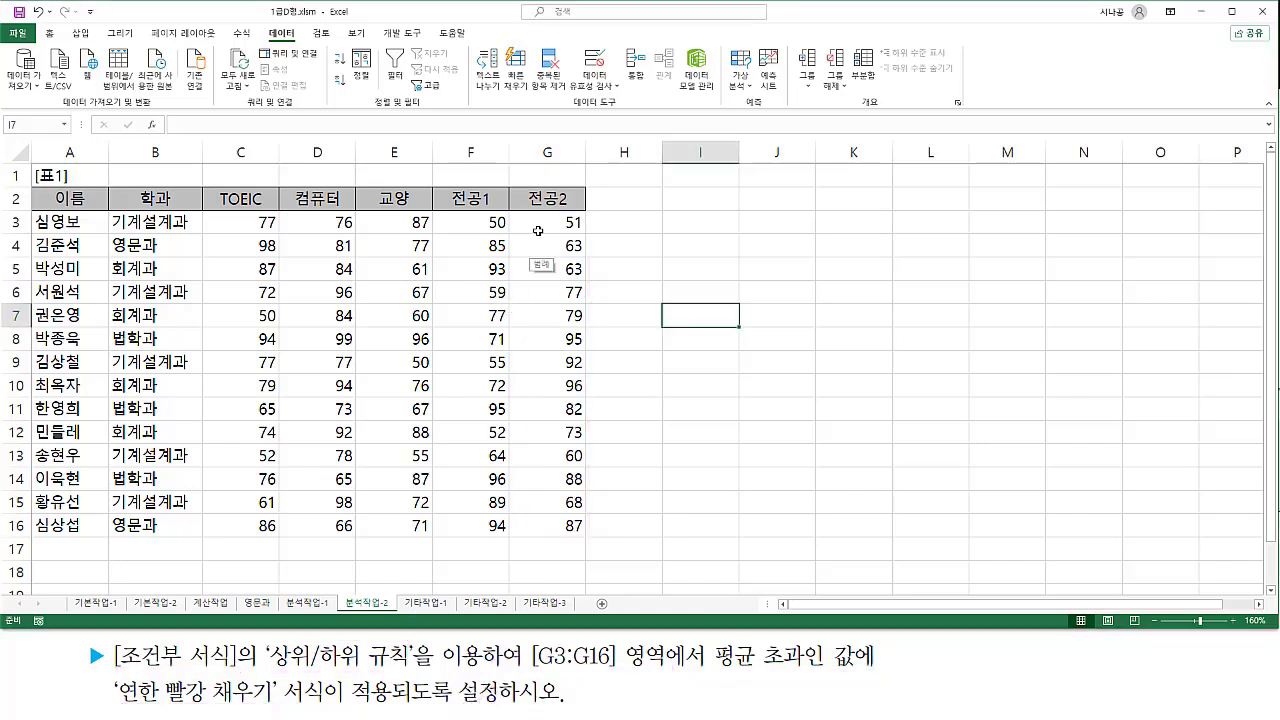
- Start a 상위/하위 규칙 conditional formatting rule of type 평균 초과 on the 전공2 scores in G3:G16
left_click_drag(535, 222, 557, 527)
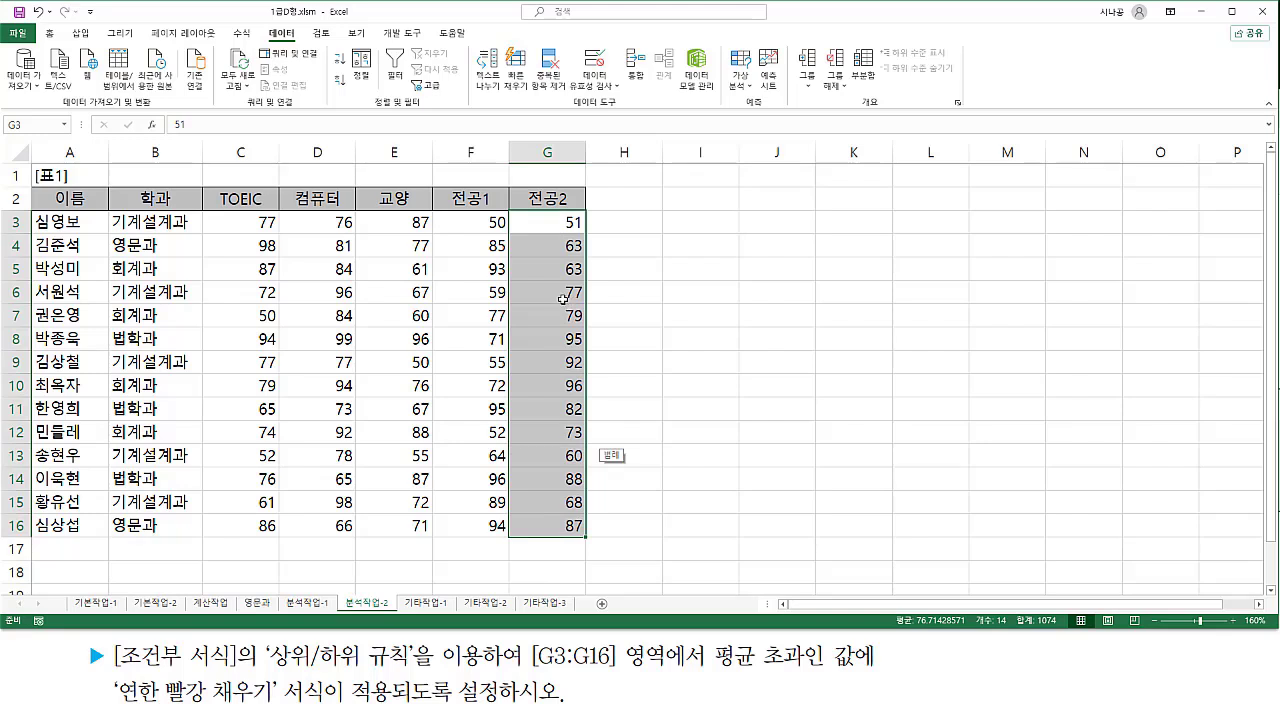
left_click(47, 33)
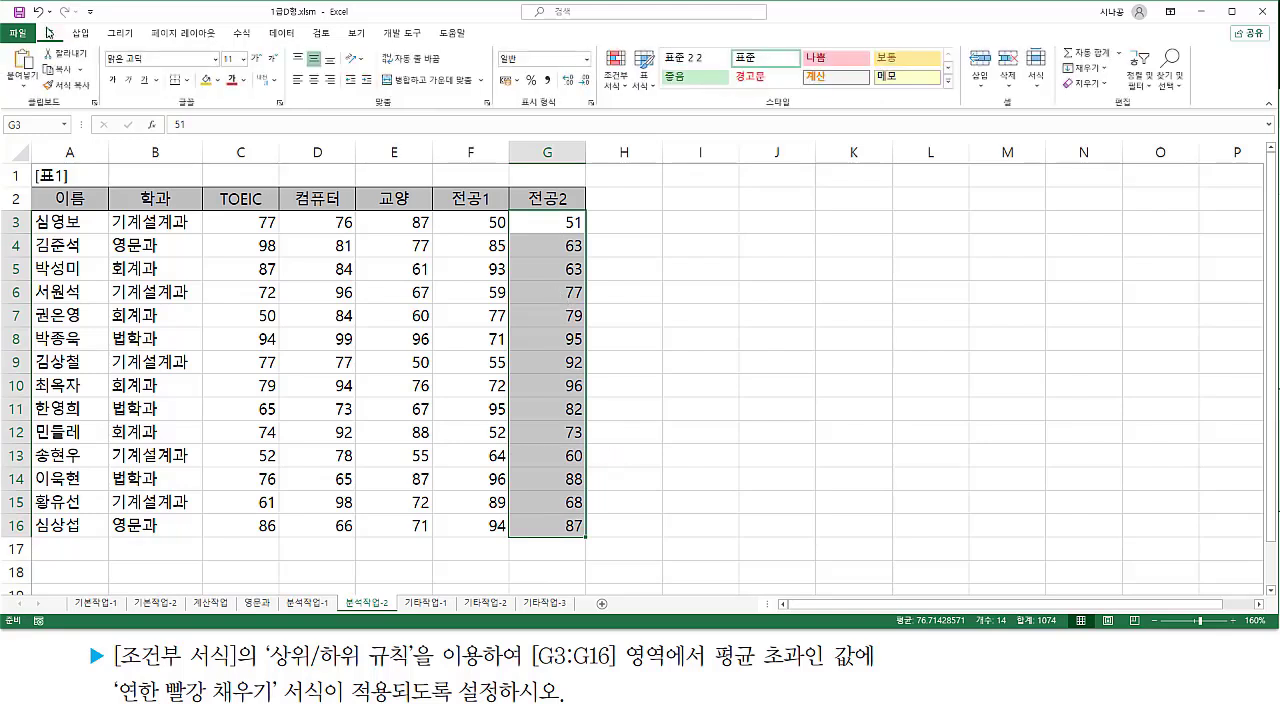
left_click(620, 88)
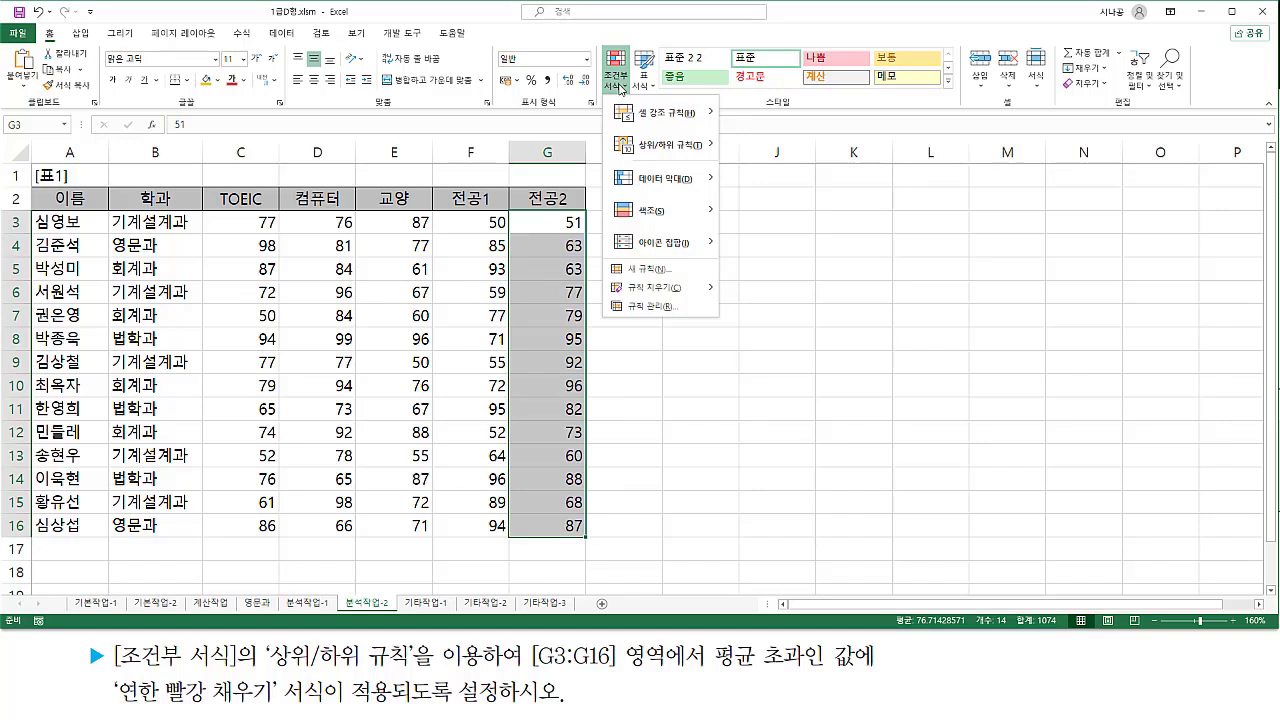
left_click(620, 88)
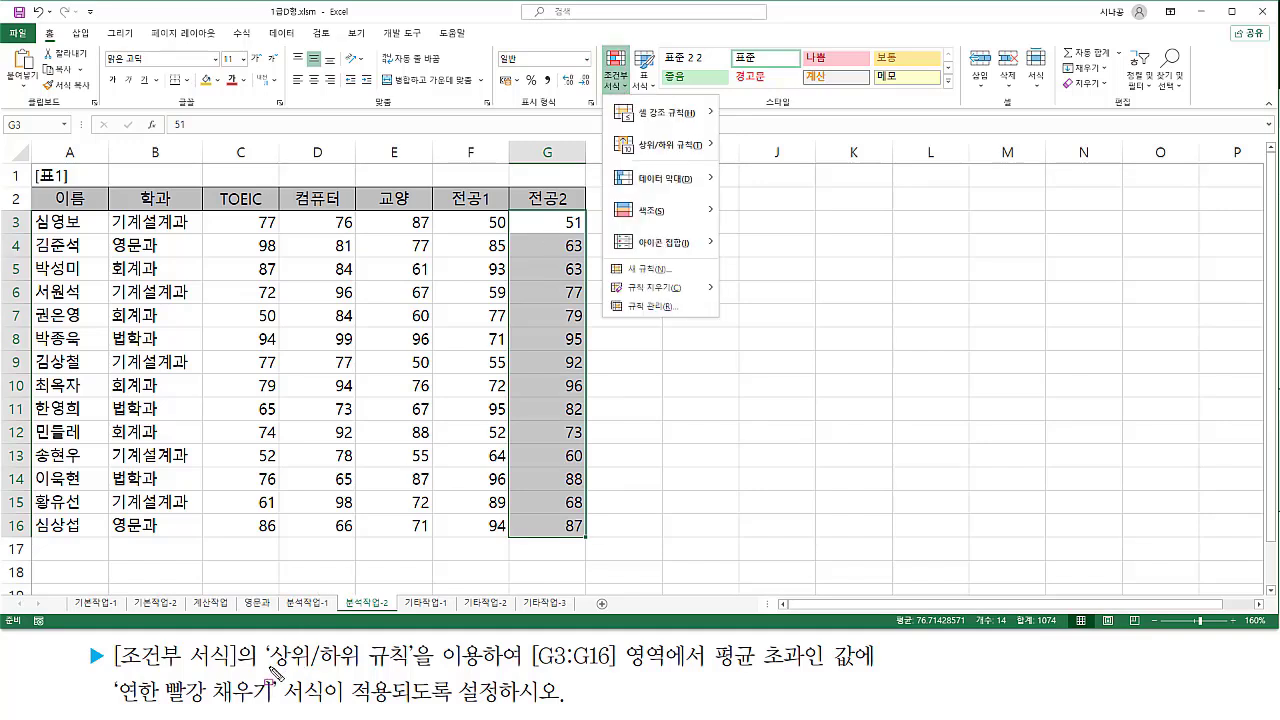
left_click_drag(268, 670, 384, 670)
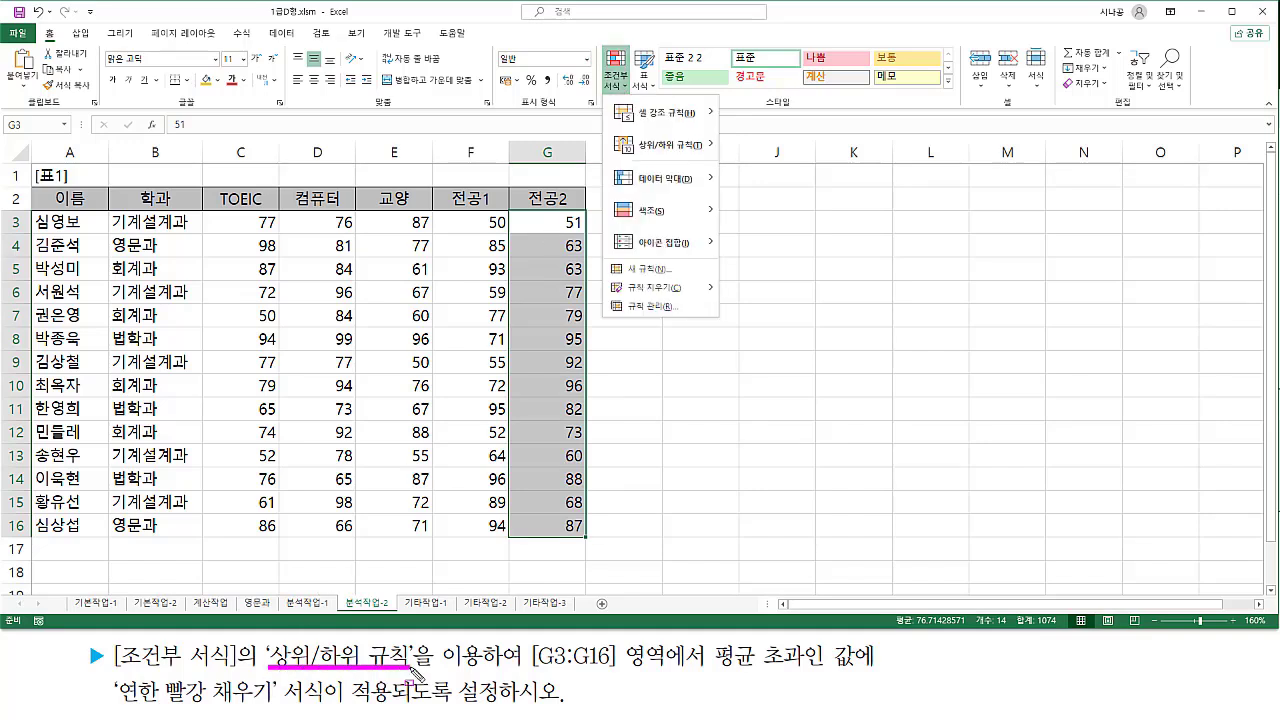
left_click_drag(611, 127, 620, 162)
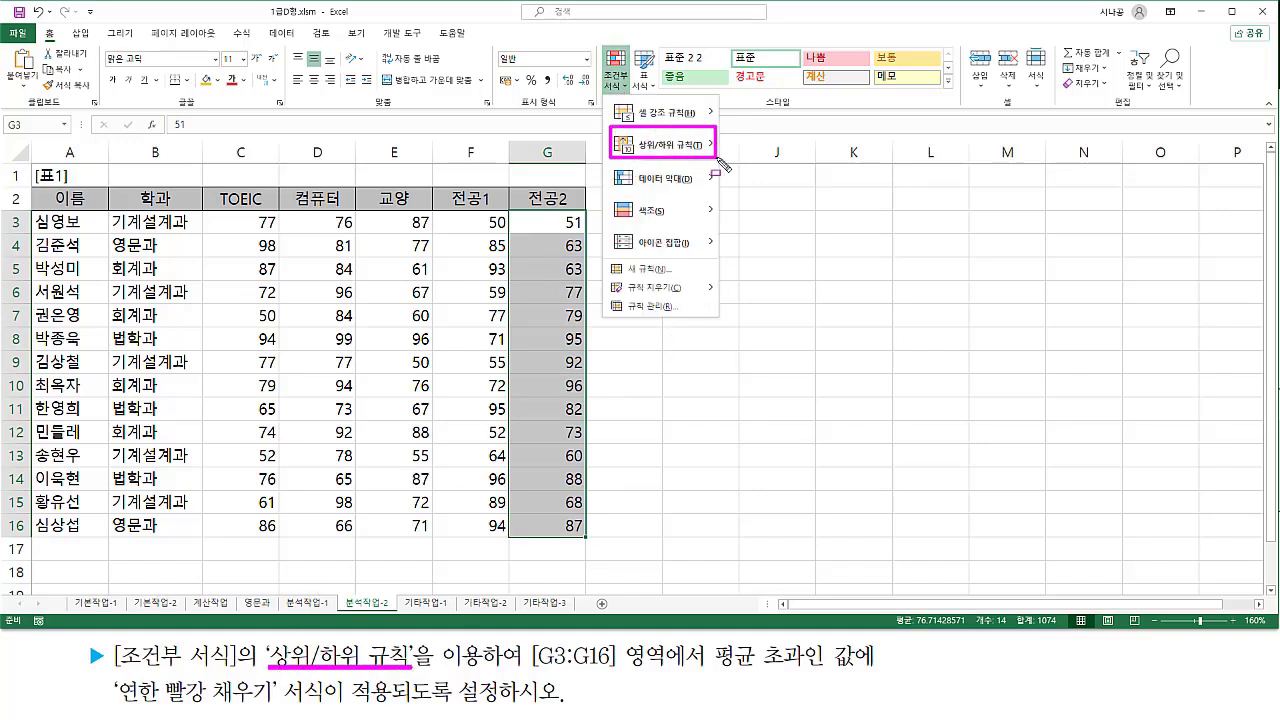
key("Escape")
left_click(614, 88)
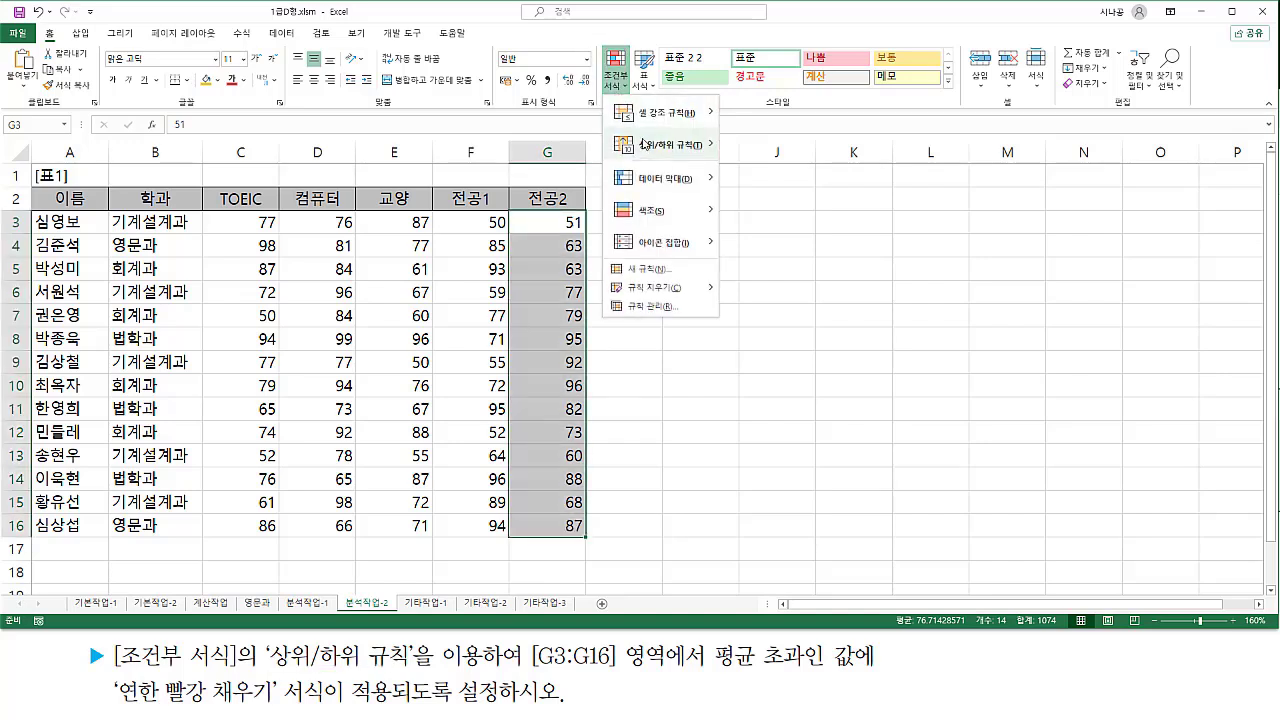
mouse_move(648, 150)
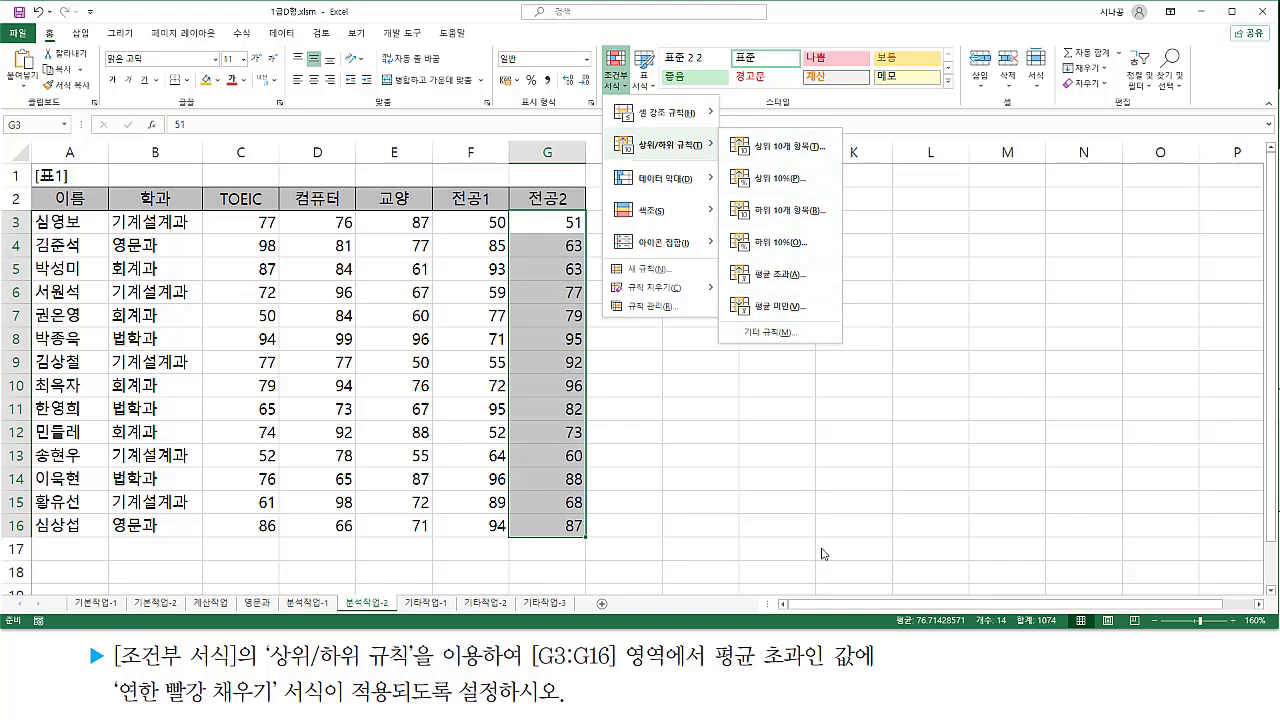
left_click_drag(716, 673, 876, 674)
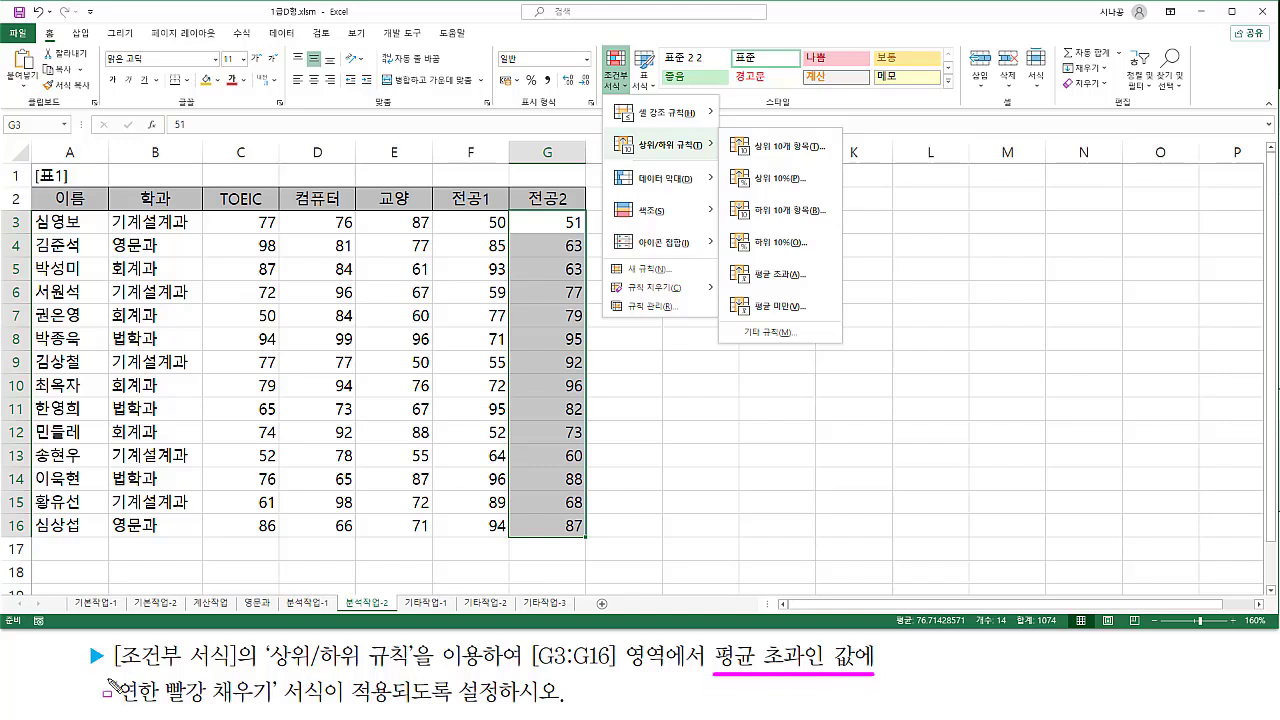
mouse_move(111, 677)
left_mouse_down()
mouse_move(366, 716)
mouse_move(280, 712)
left_mouse_up()
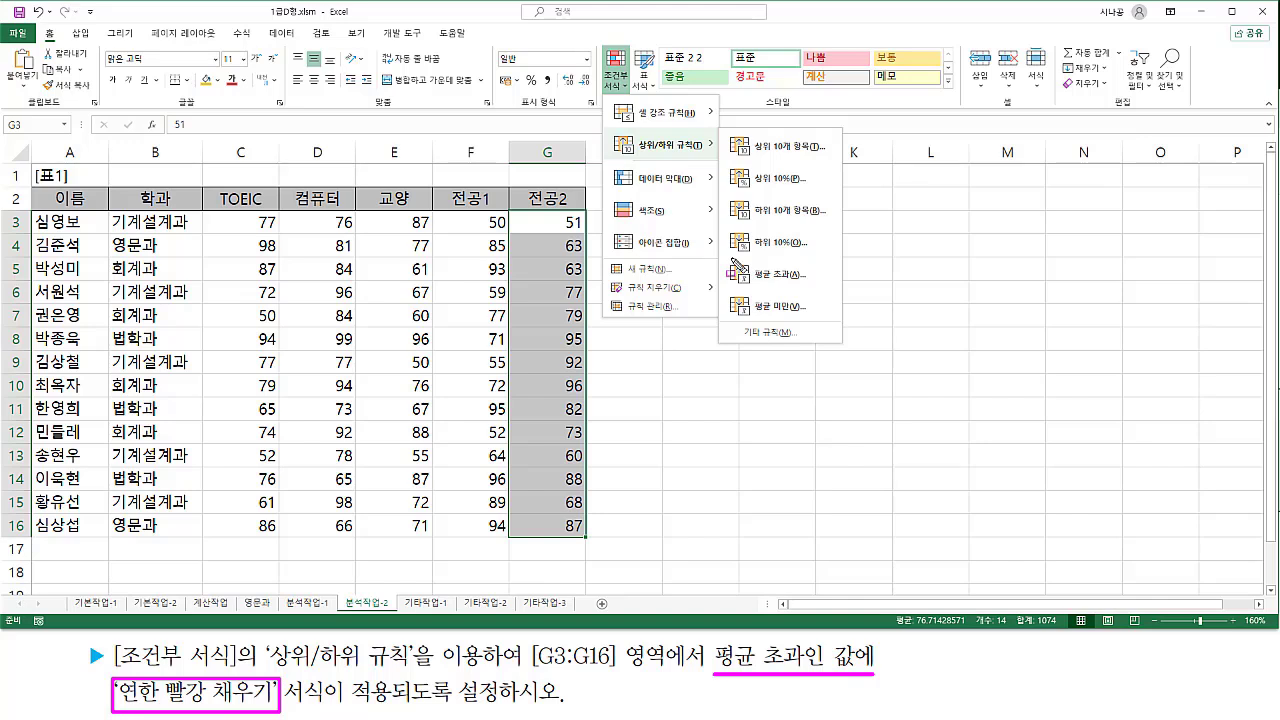
mouse_move(731, 258)
left_mouse_down()
mouse_move(841, 308)
mouse_move(841, 289)
left_mouse_up()
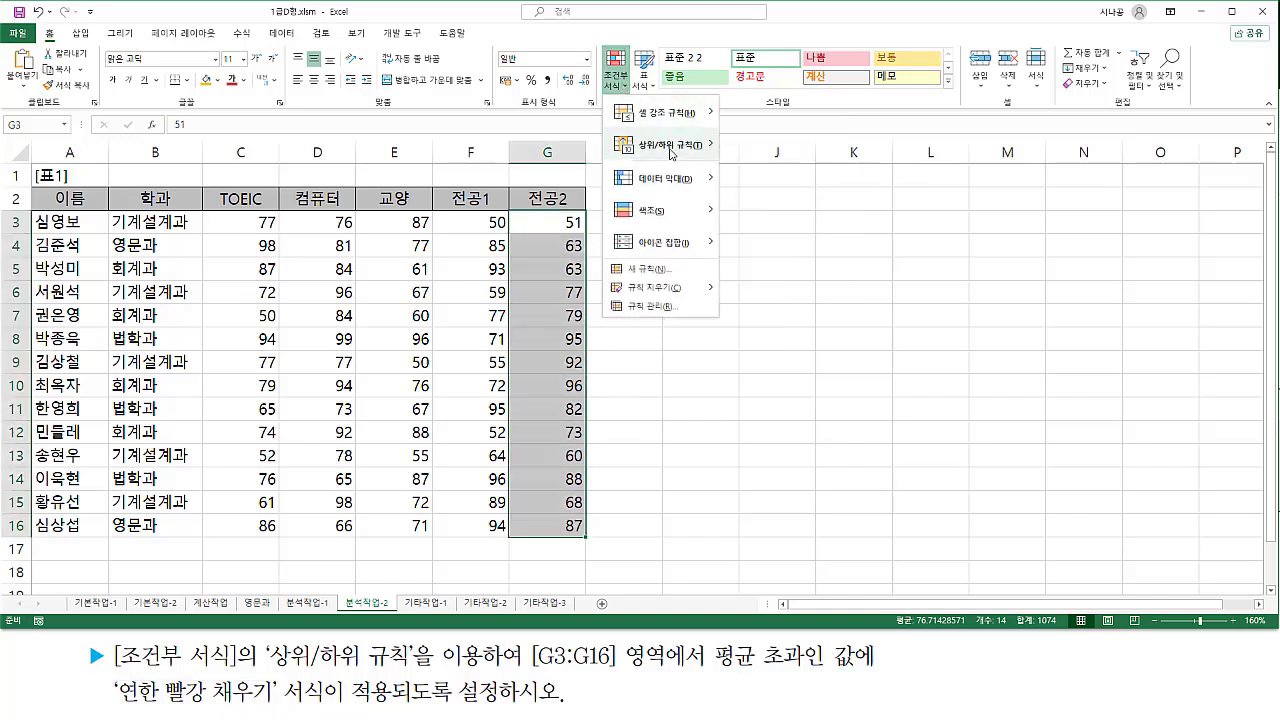
mouse_move(671, 153)
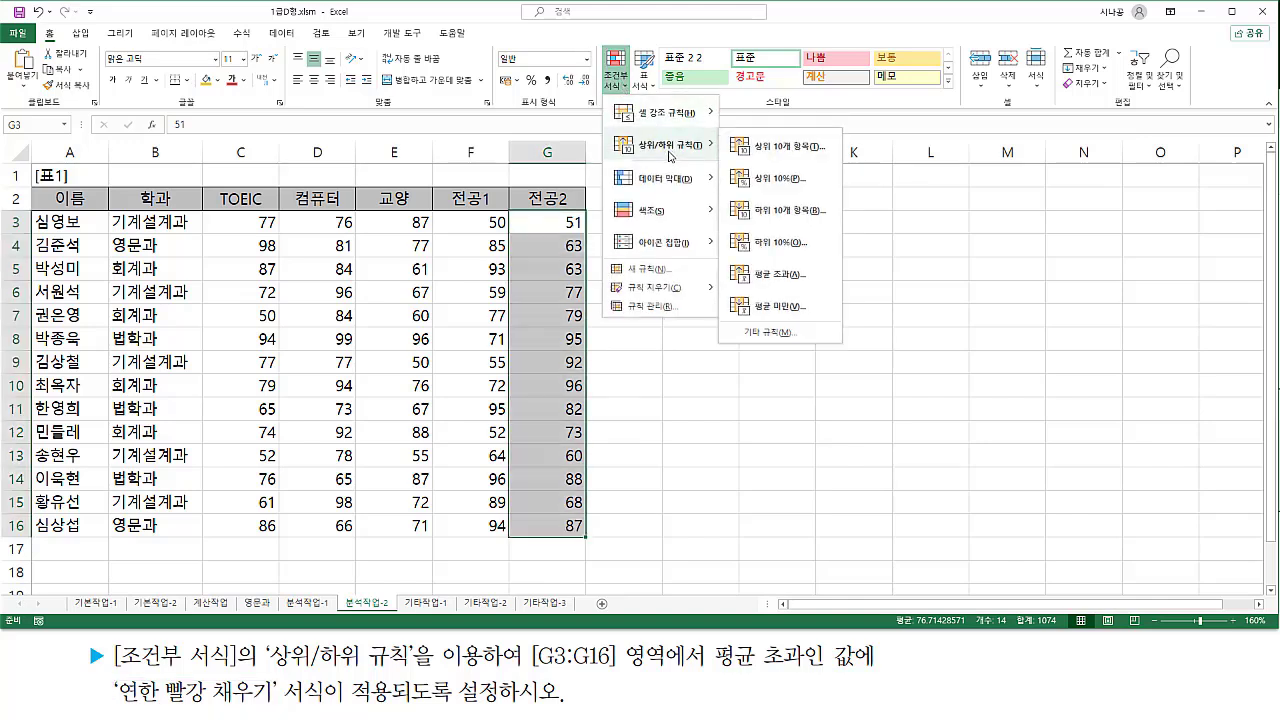
left_click(771, 278)
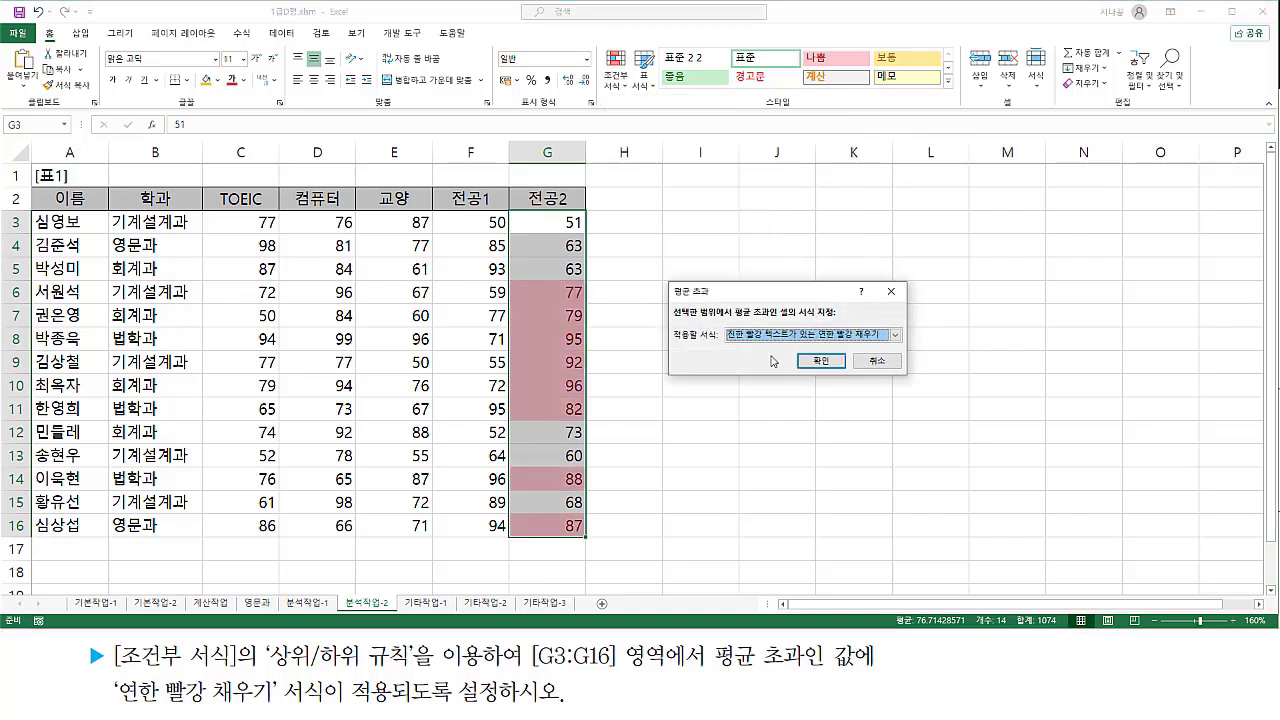
- Set the format of the 평균 초과 rule to 연한 빨강 채우기 and apply it to G3:G16
mouse_move(672, 286)
left_mouse_down()
mouse_move(838, 366)
mouse_move(911, 381)
left_mouse_up()
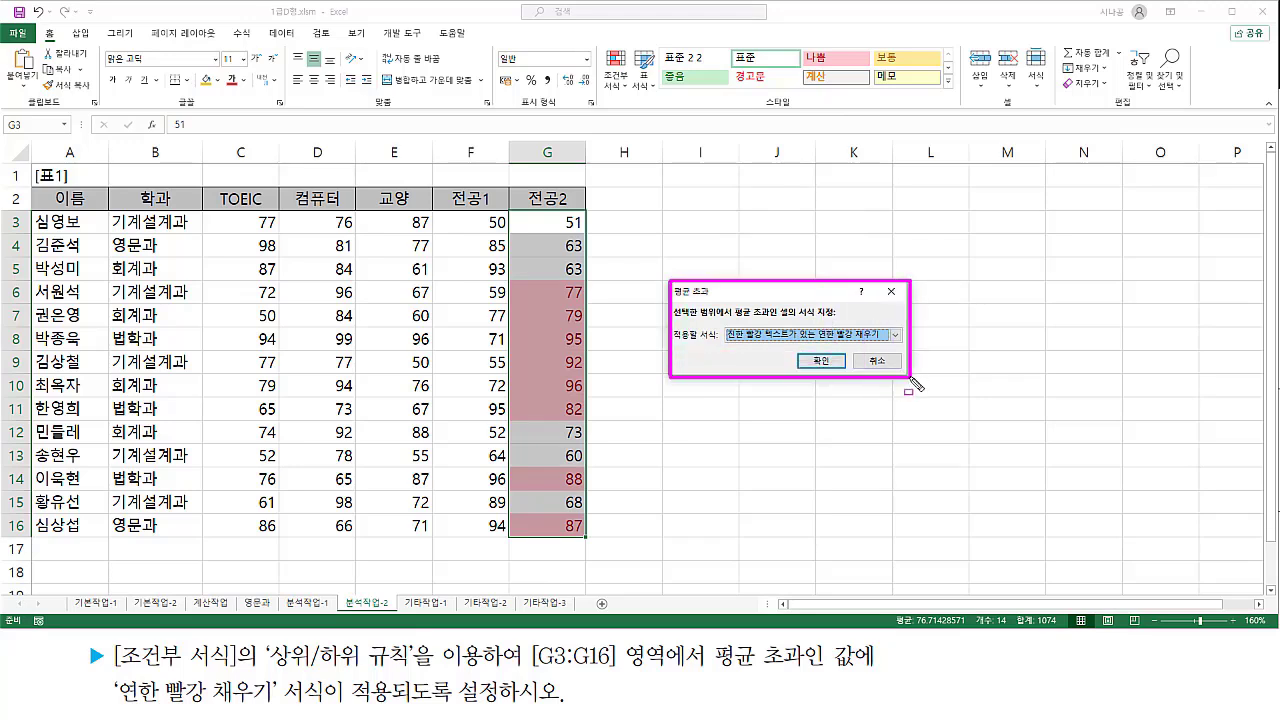
left_click_drag(673, 343, 715, 343)
left_click_drag(118, 705, 268, 706)
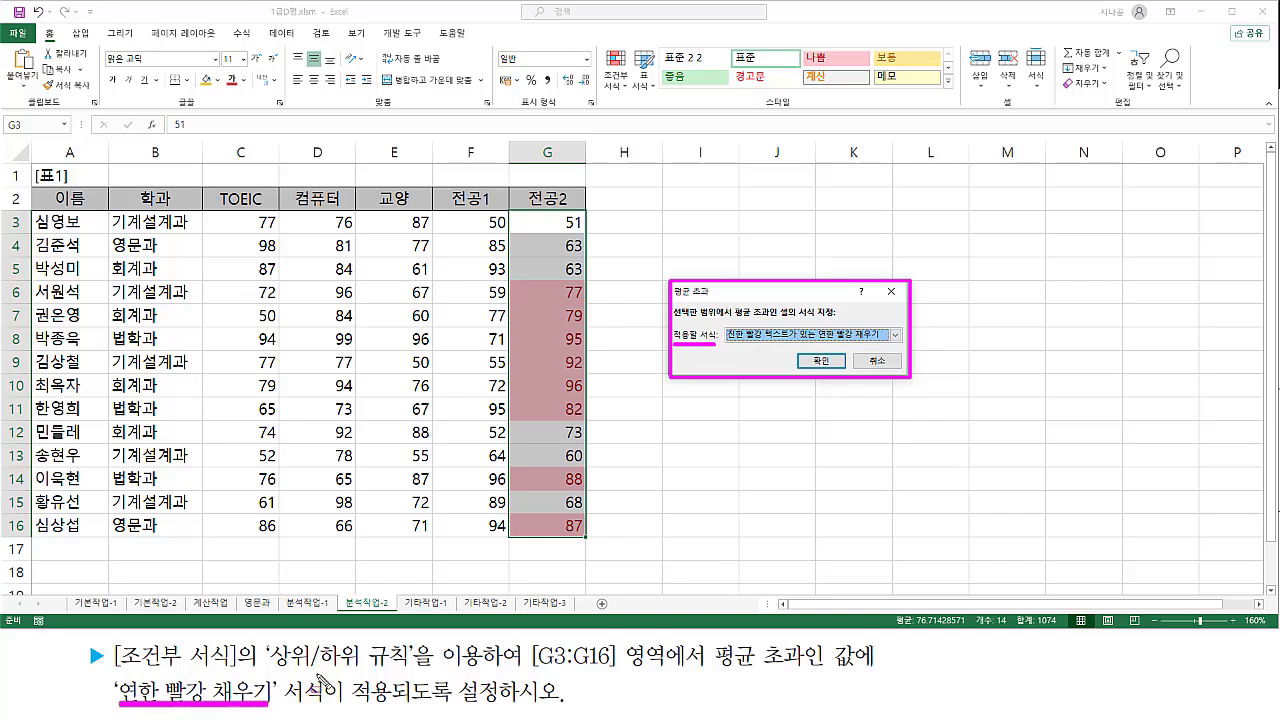
key("Escape")
left_click(780, 336)
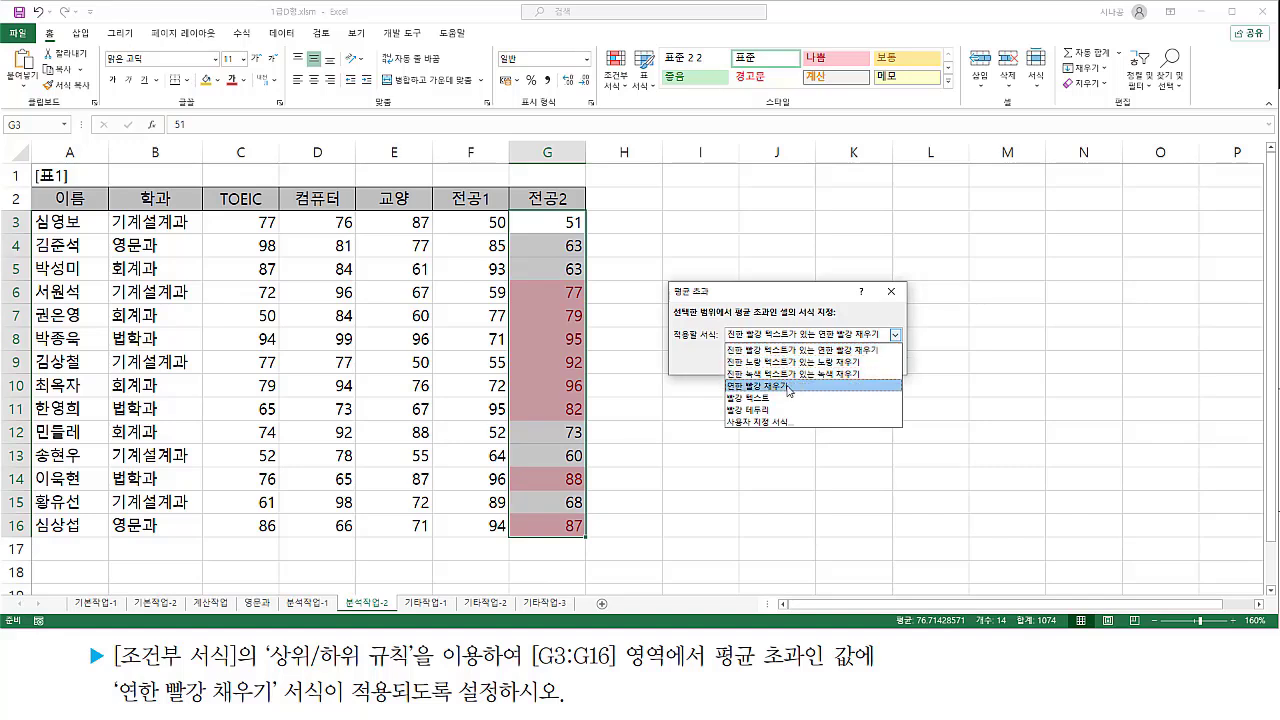
left_click(789, 386)
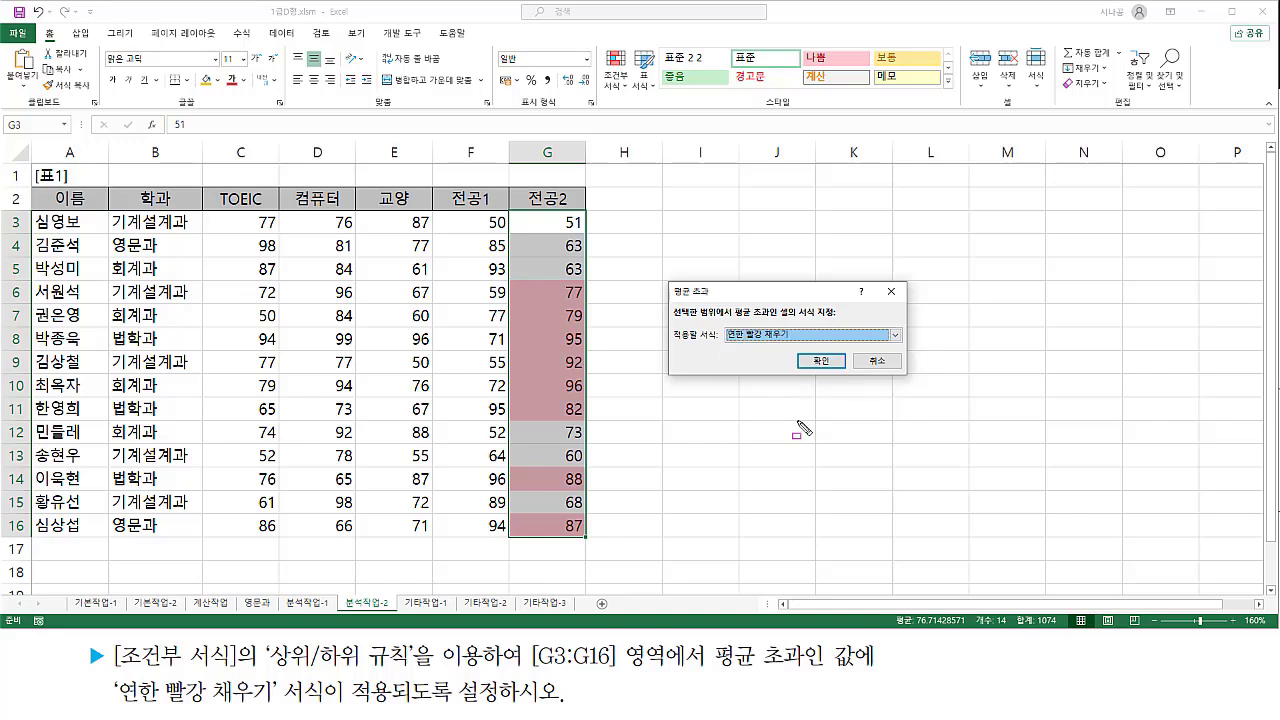
left_click(820, 360)
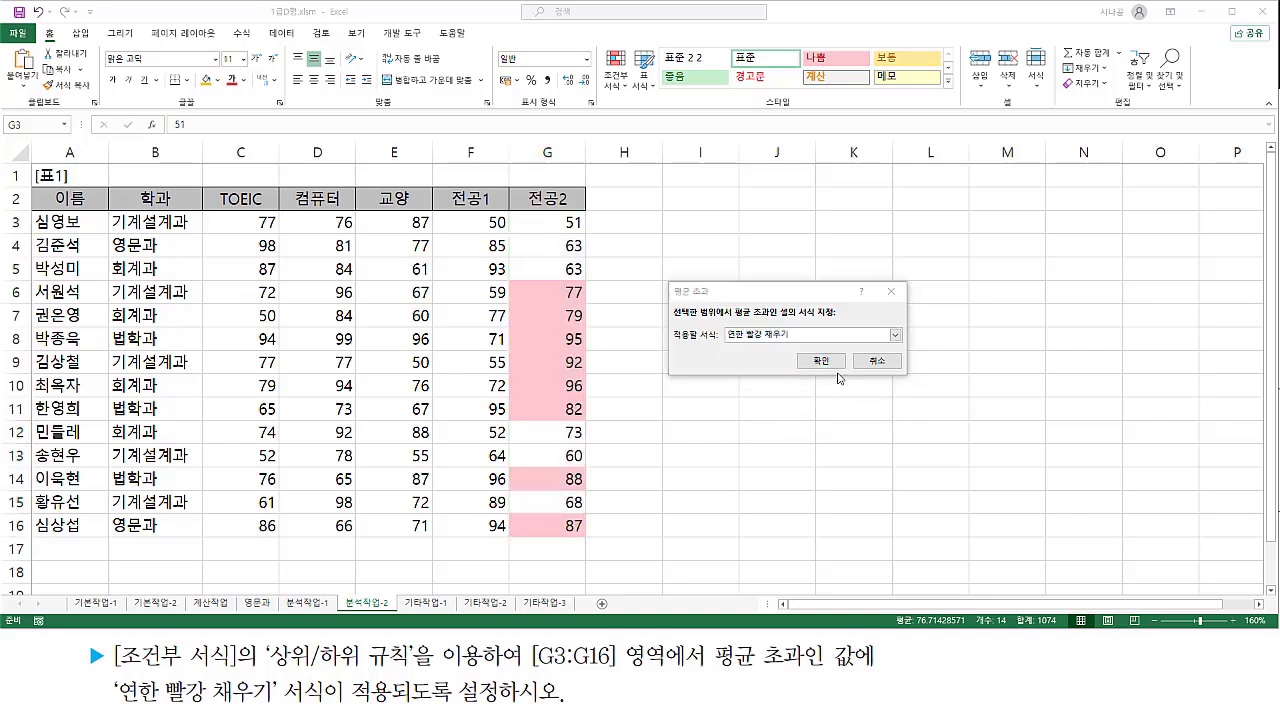
left_click(829, 362)
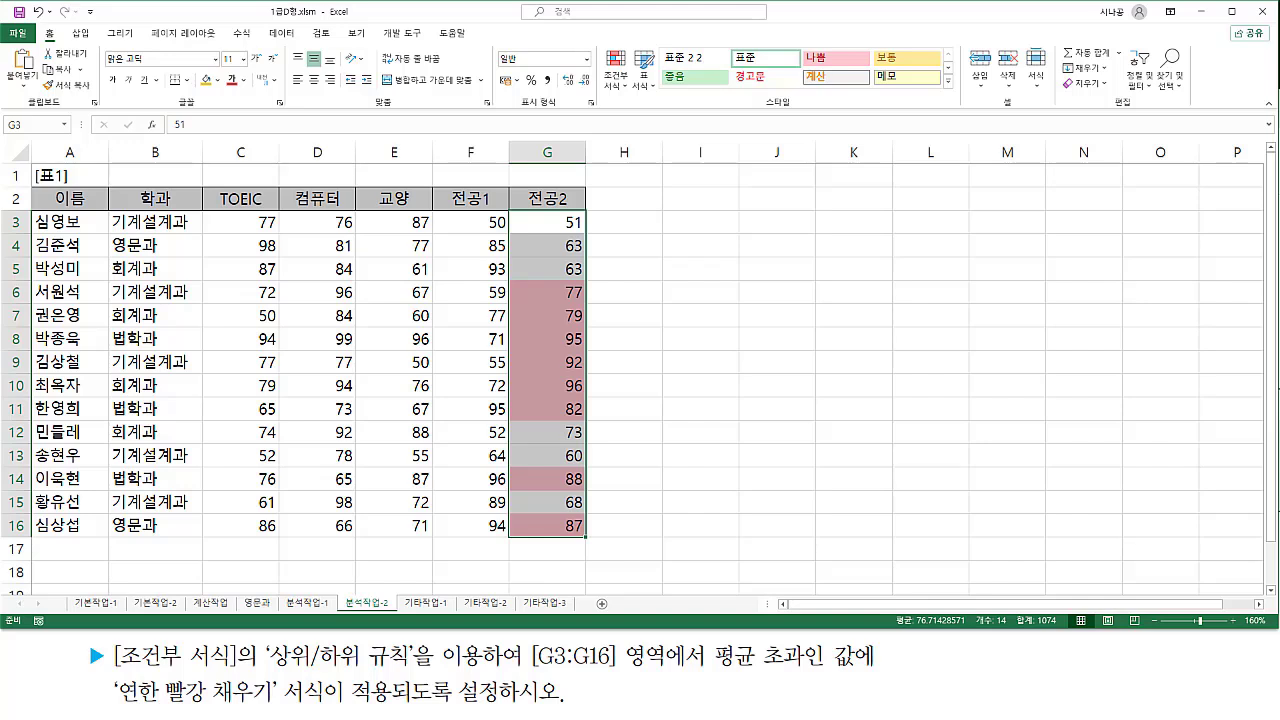
left_click(690, 270)
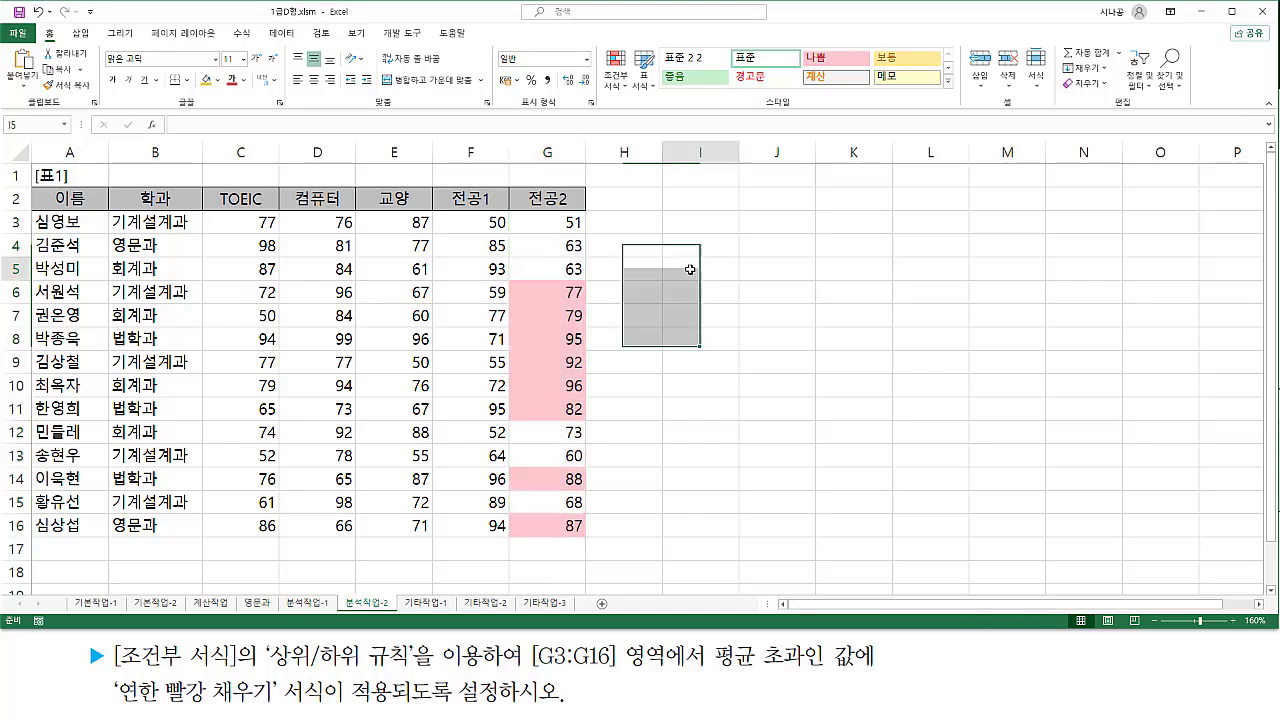